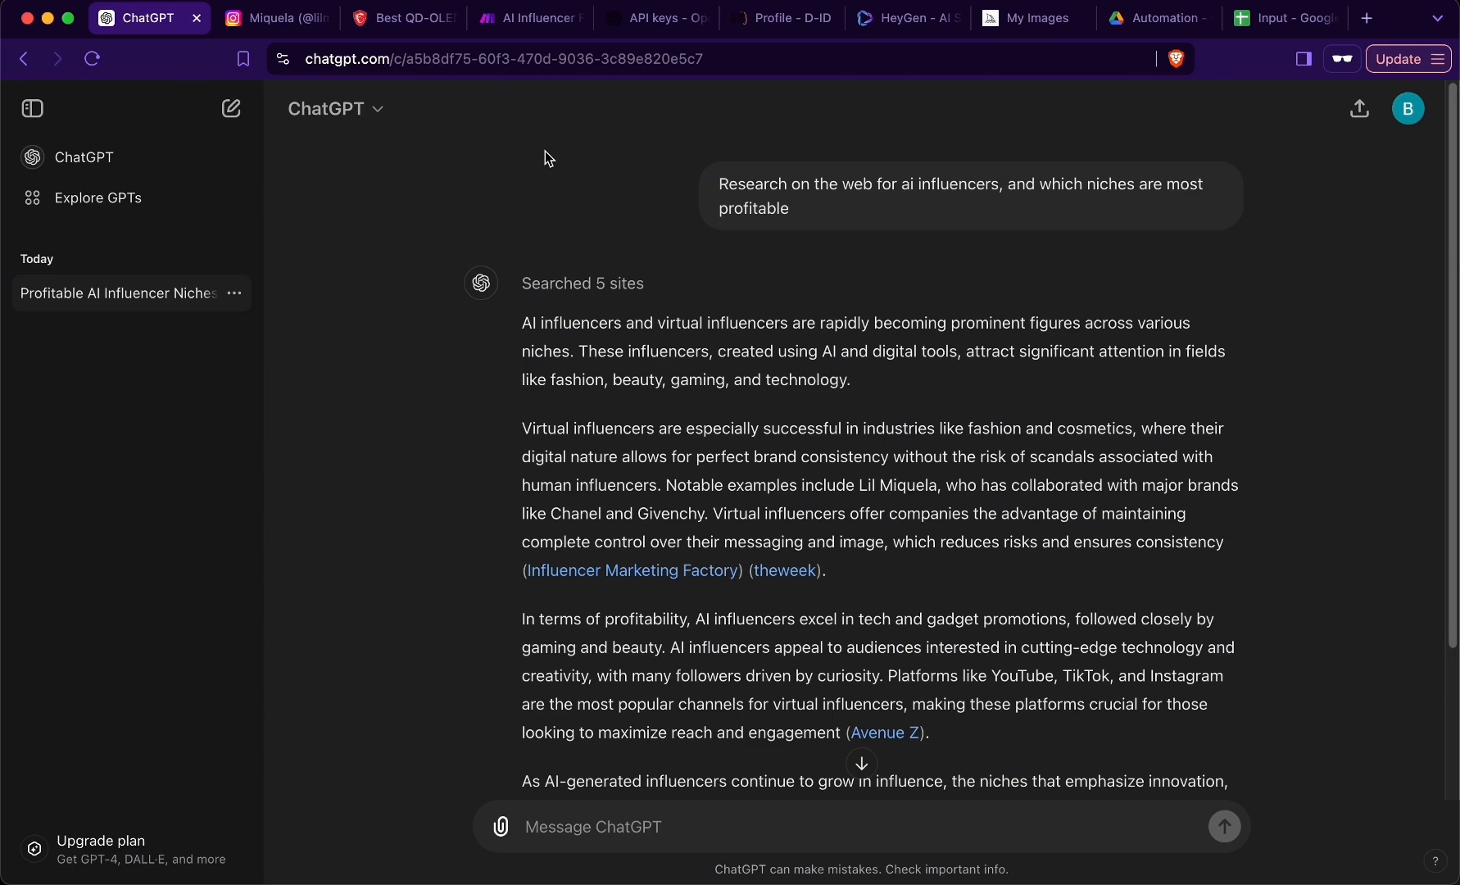
- Review the searched sites and the answer on profitable AI influencer niches, highlighting "fashion and cosmetics" and "Lil Miquela"
{"action": "left_click", "coordinate": [658, 285]}
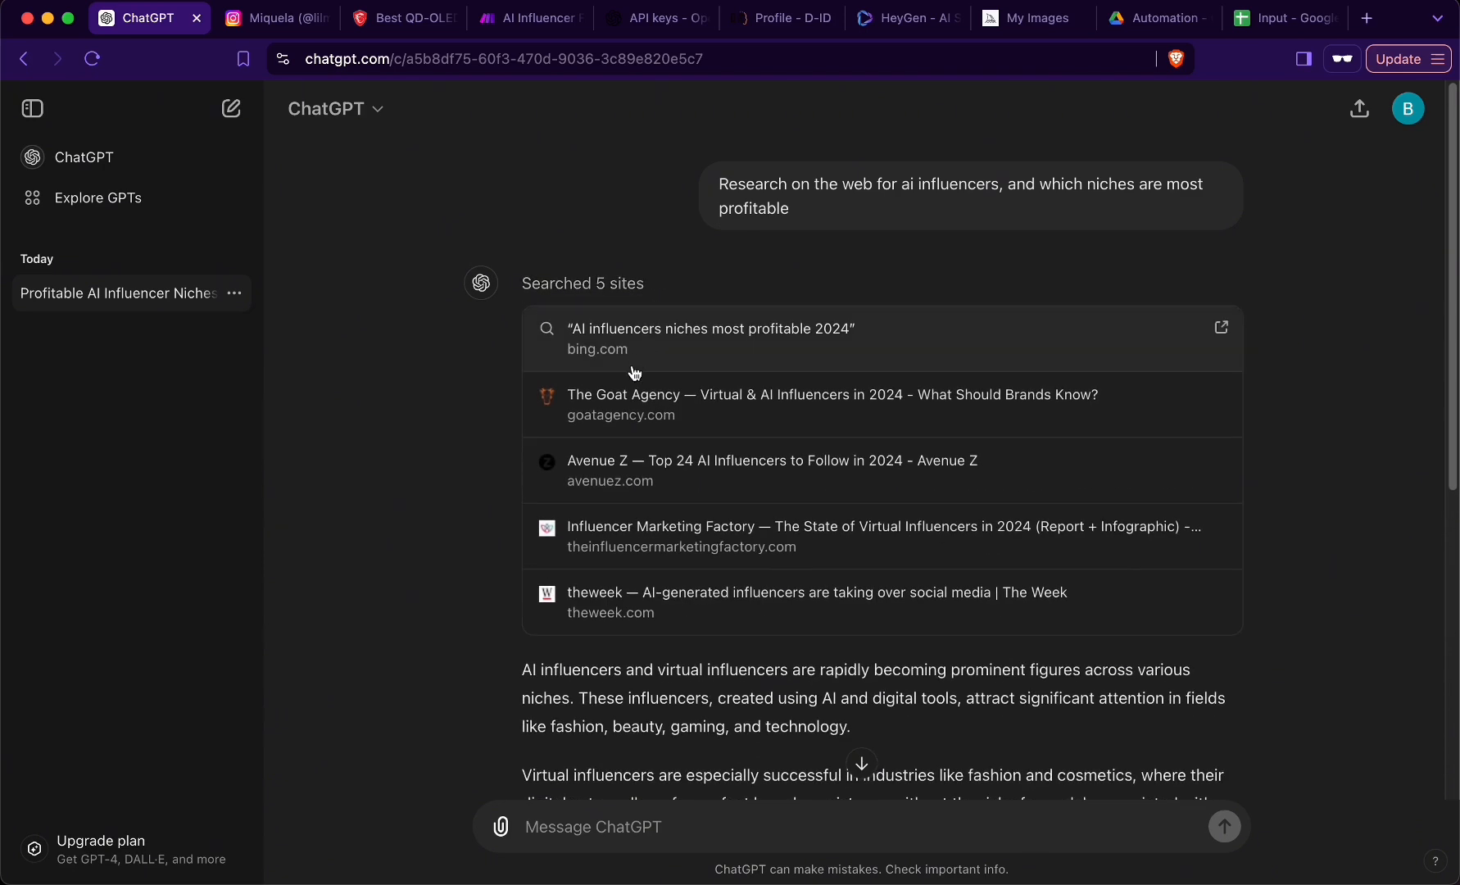
{"action": "left_click", "coordinate": [661, 304]}
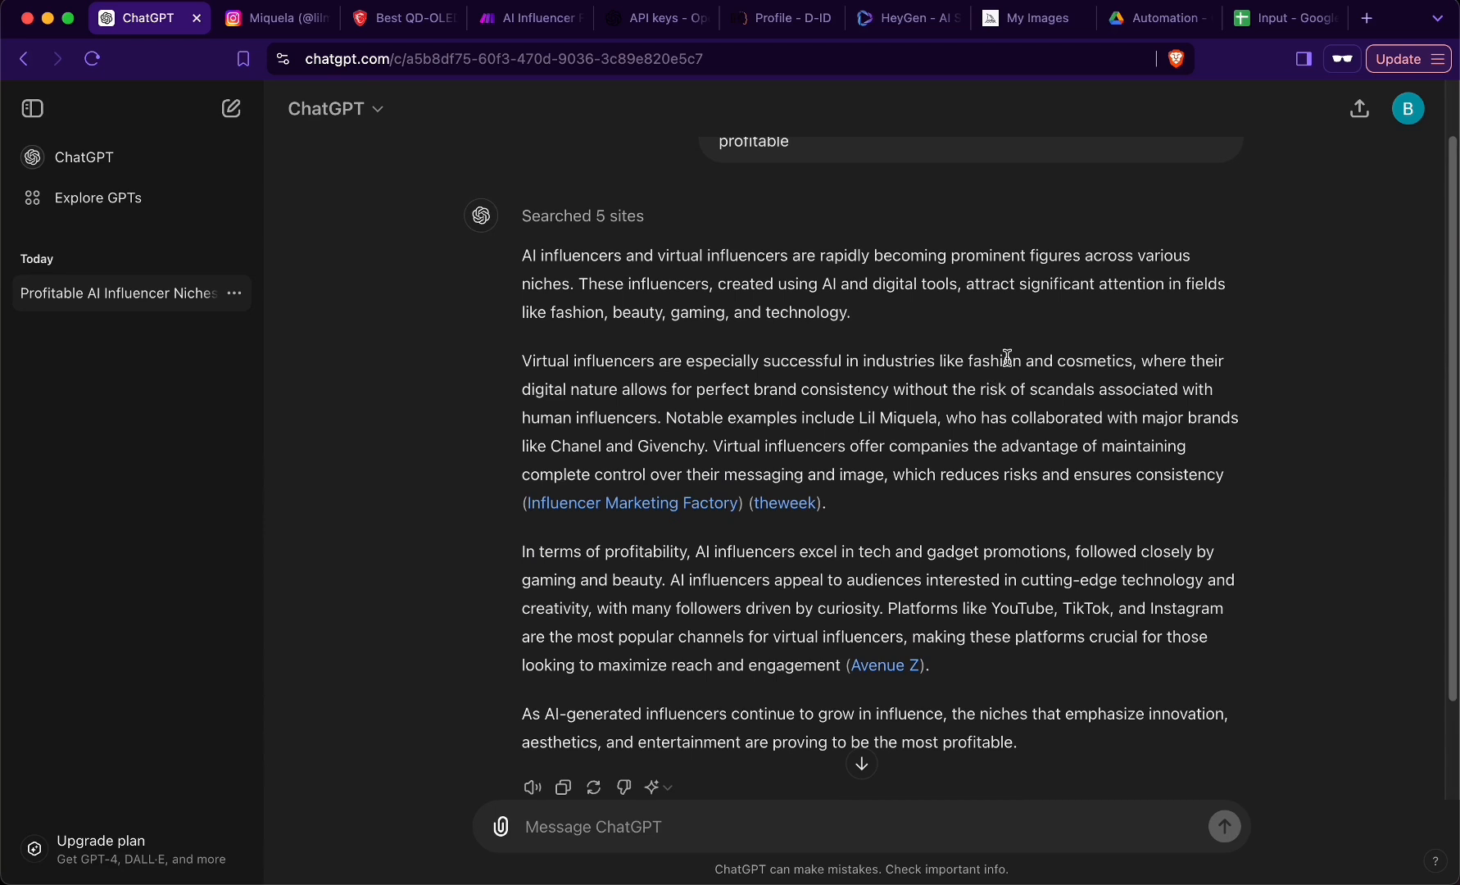
{"action": "left_click_drag", "start_coordinate": [1008, 358], "coordinate": [1092, 364]}
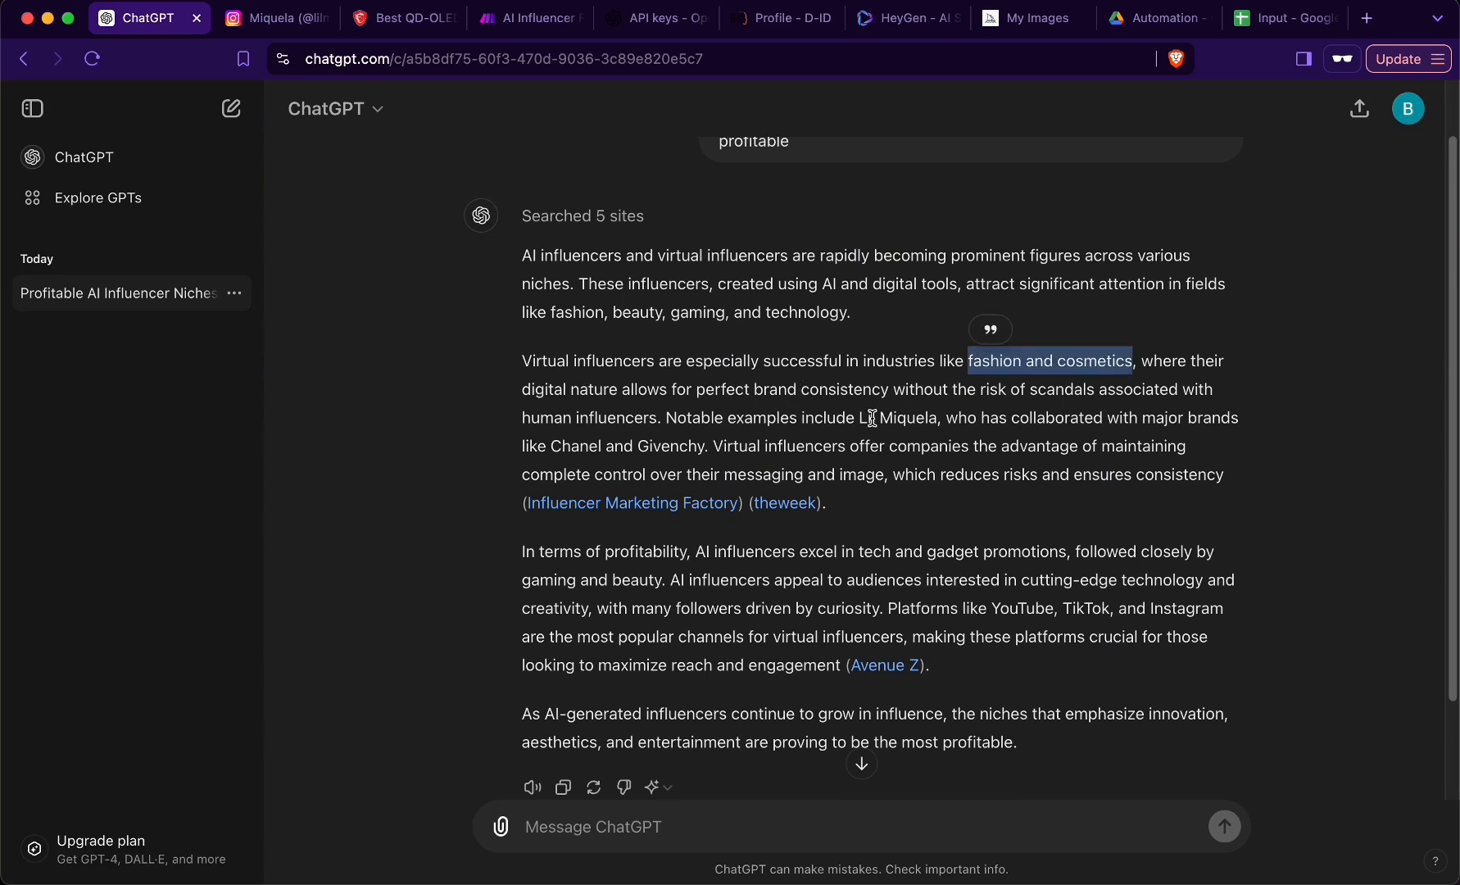
{"action": "left_click_drag", "start_coordinate": [856, 418], "coordinate": [936, 418]}
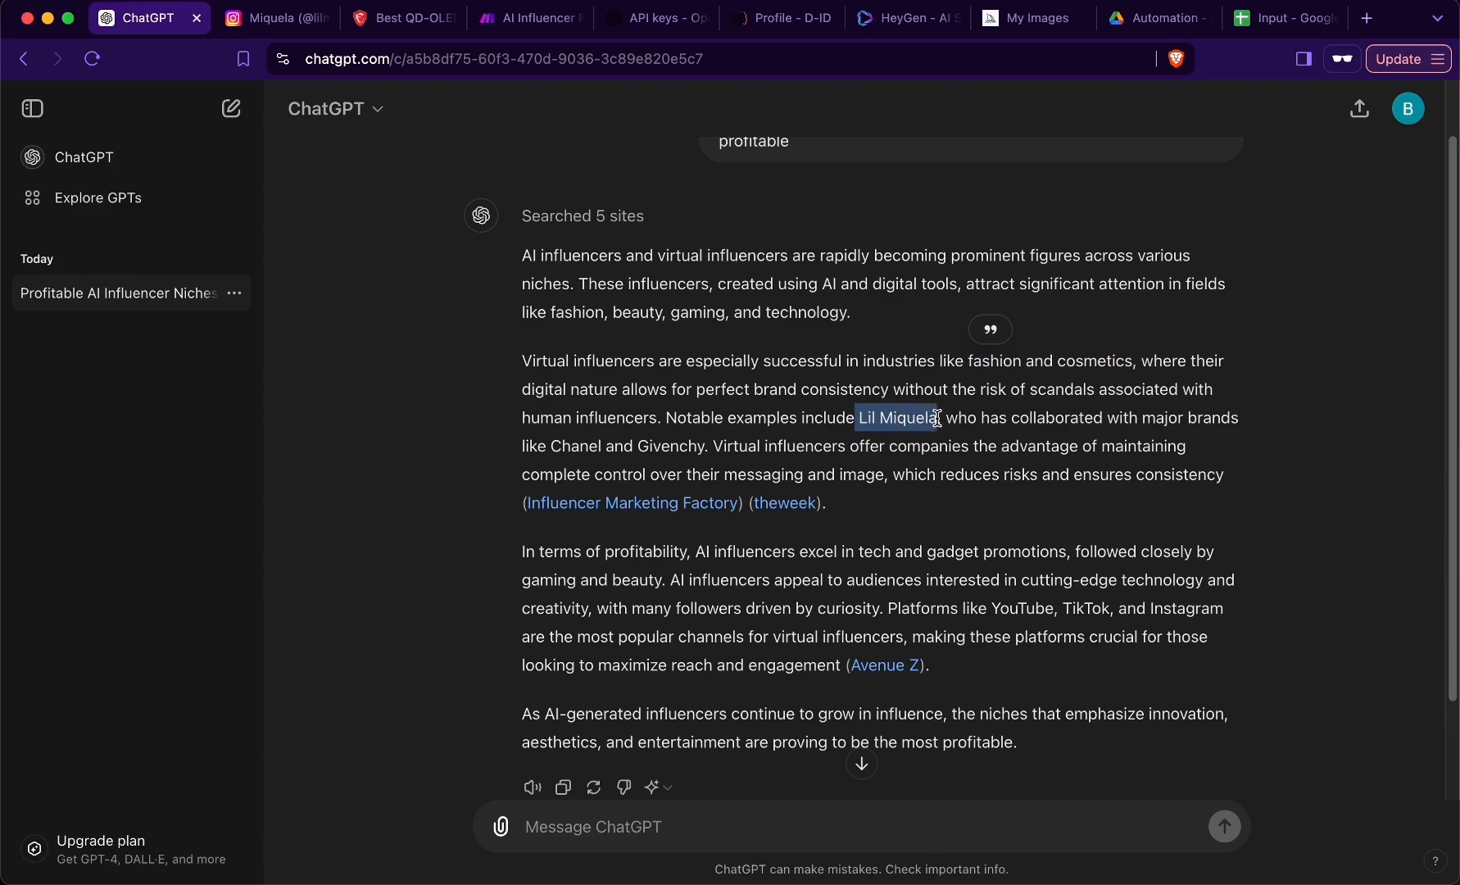
{"action": "left_click", "coordinate": [653, 383]}
- Switch to Lil Miquela's Instagram profile and look through the posts down to the related accounts
{"action": "key", "text": "ctrl+Tab"}
{"action": "scroll", "coordinate": [143, 419], "scroll_direction": "down", "scroll_amount": 6}
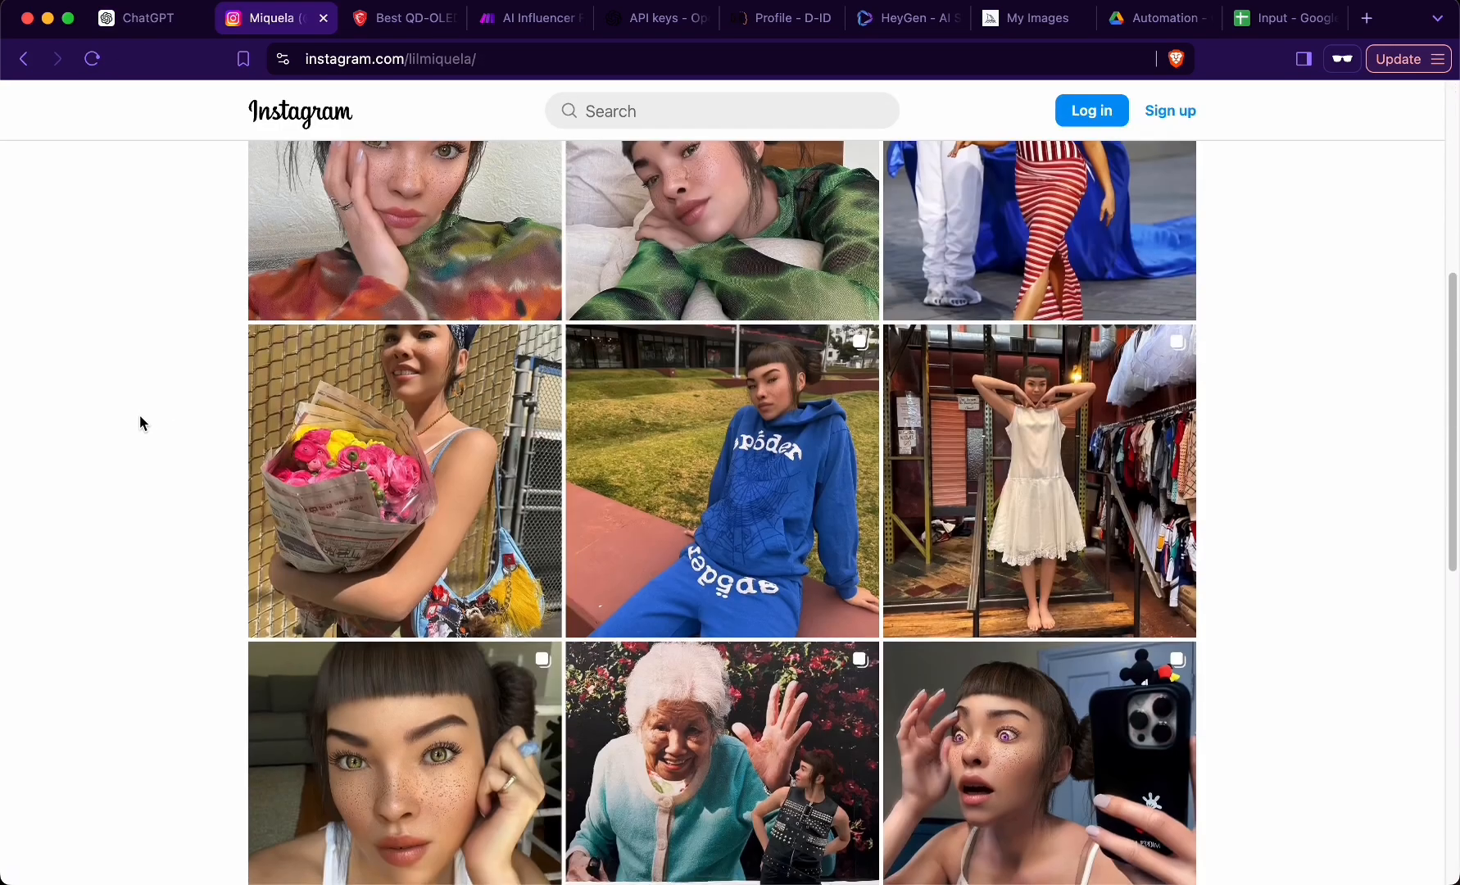
{"action": "scroll", "coordinate": [141, 419], "scroll_direction": "down", "scroll_amount": 10}
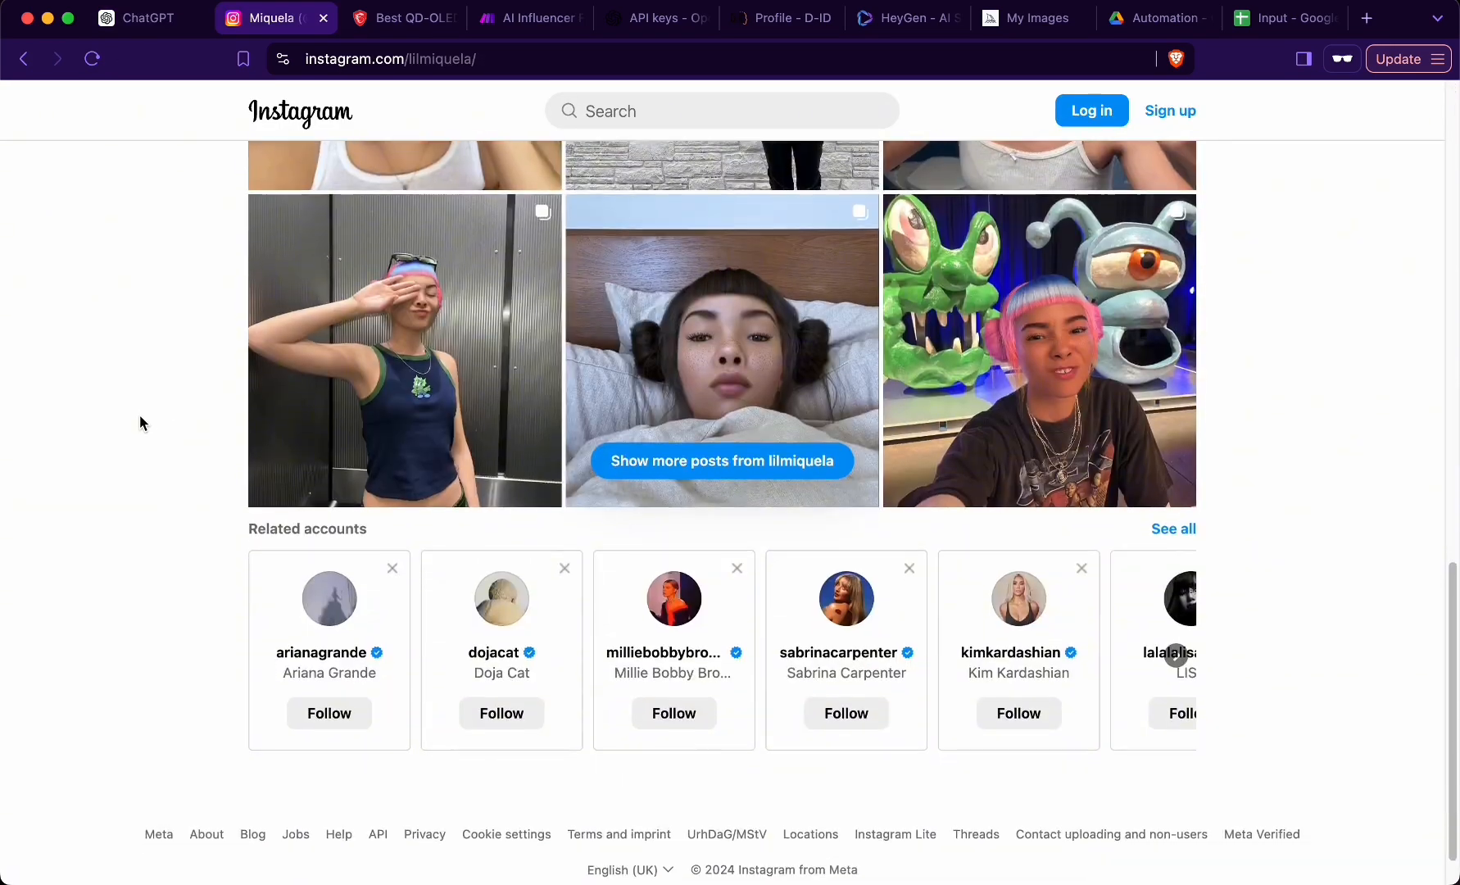
{"action": "scroll", "coordinate": [139, 415], "scroll_direction": "up", "scroll_amount": 15}
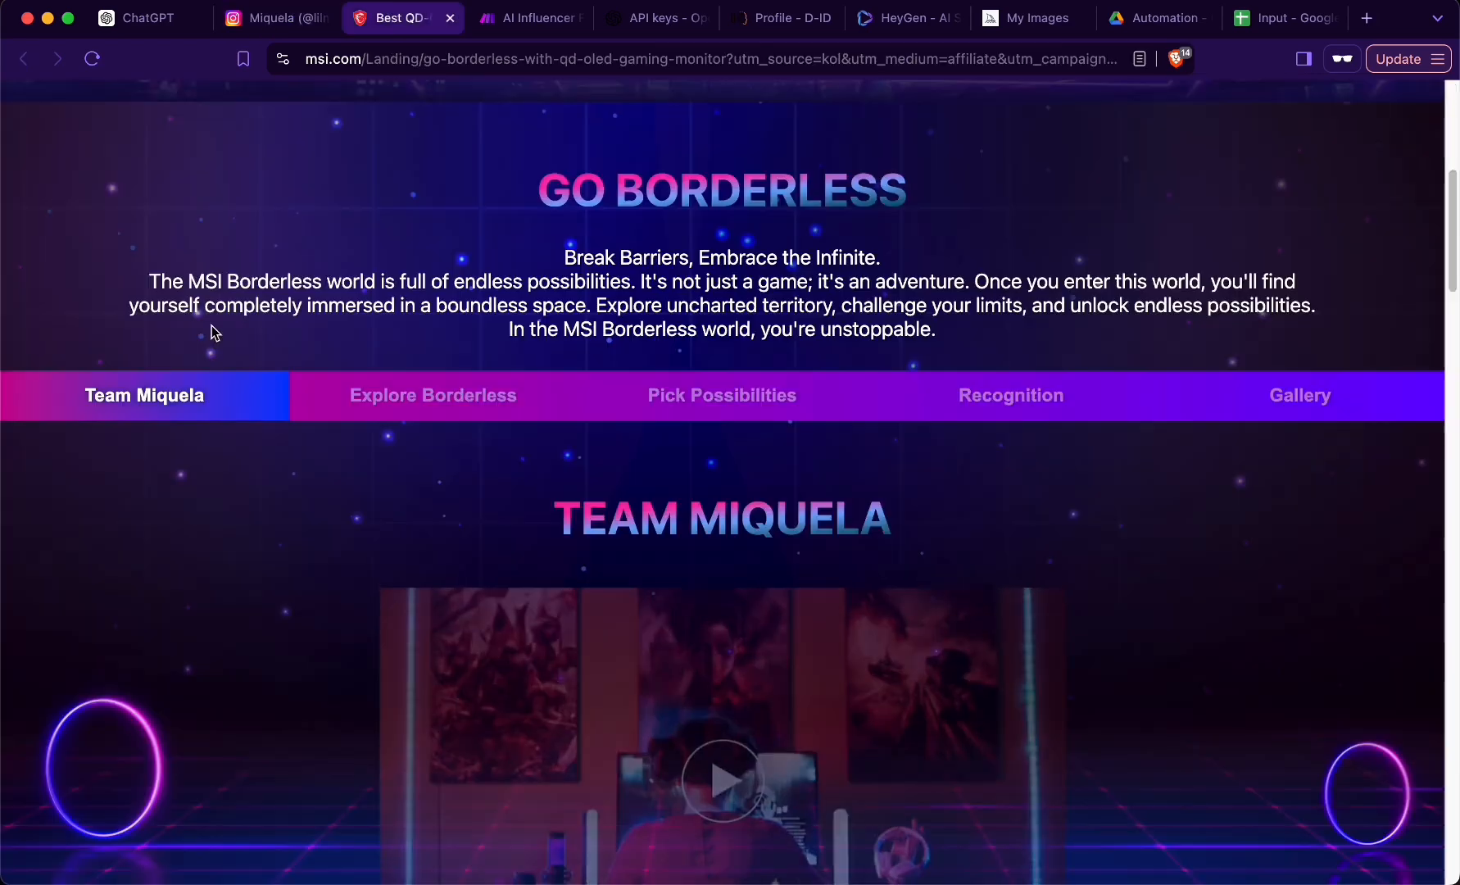
- Look through MSI's Go Borderless campaign page with Team Miquela, from the giveaway steps to the prizes
{"action": "scroll", "coordinate": [213, 333], "scroll_direction": "down", "scroll_amount": 5}
{"action": "scroll", "coordinate": [178, 425], "scroll_direction": "down", "scroll_amount": 10}
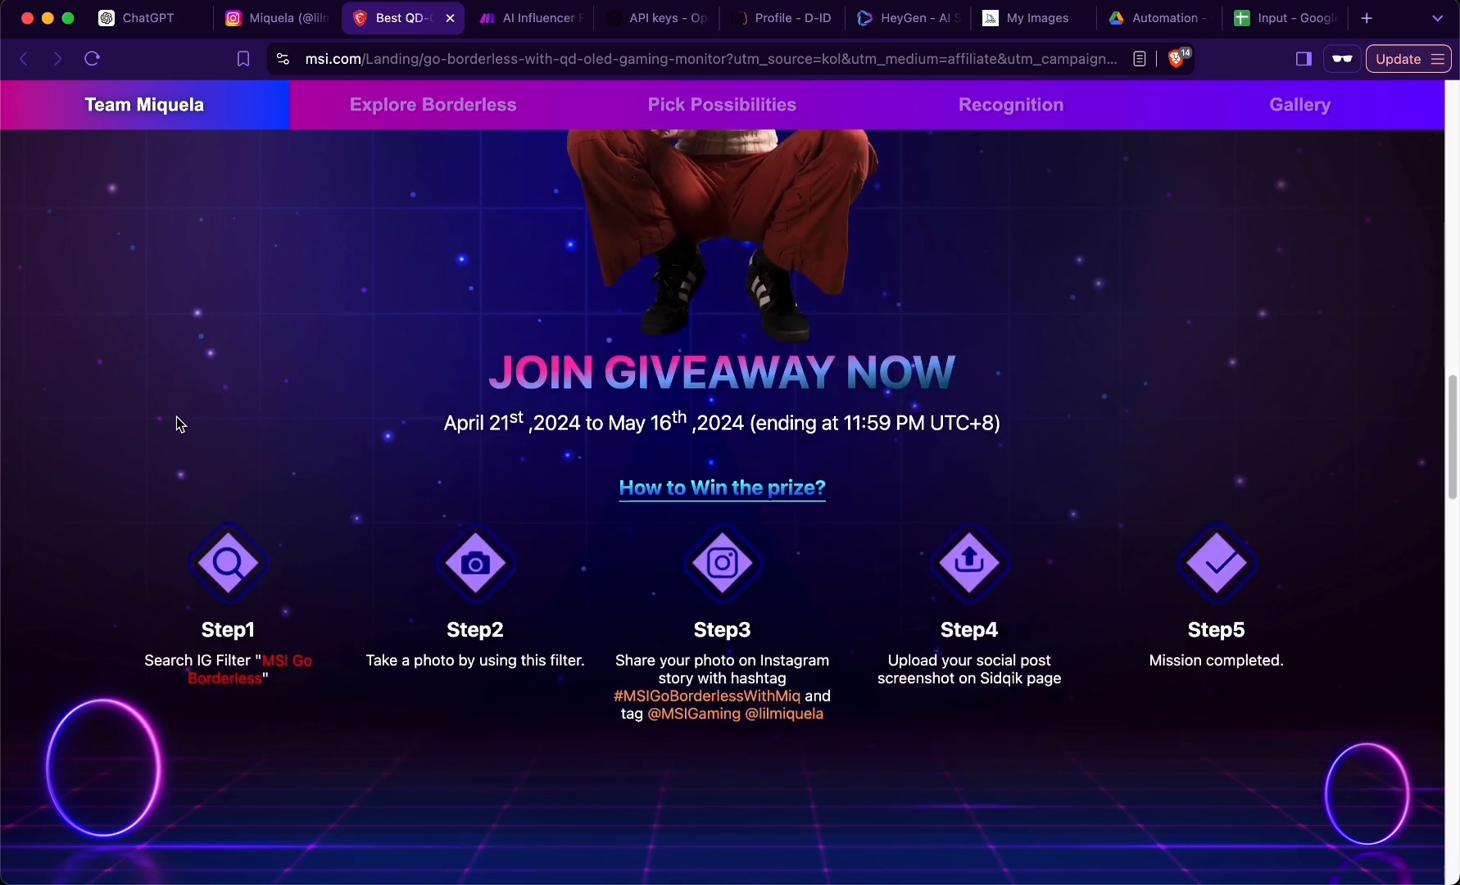
{"action": "scroll", "coordinate": [178, 425], "scroll_direction": "up", "scroll_amount": 1}
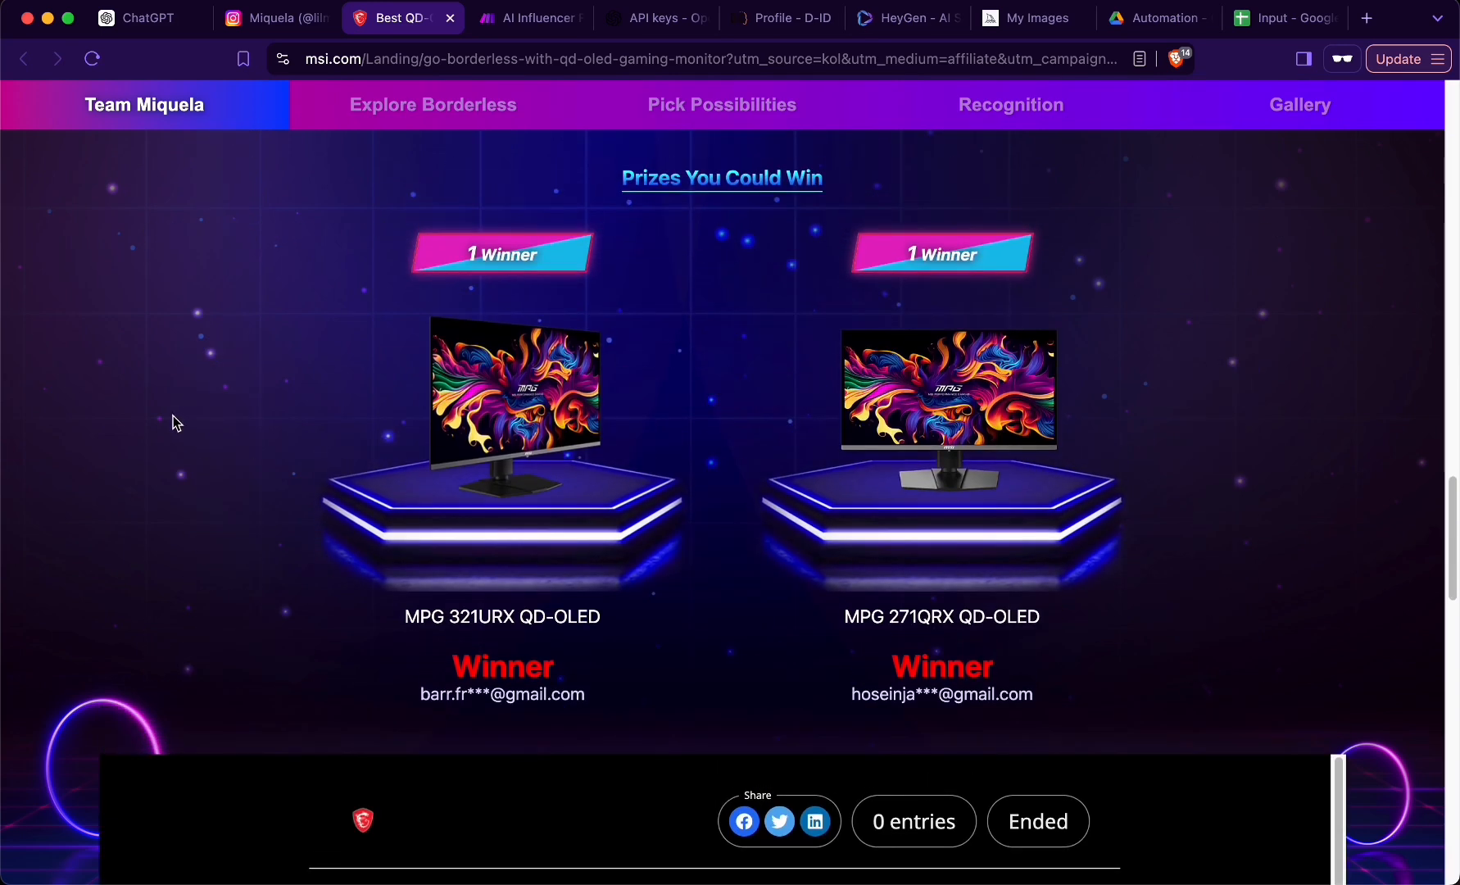
{"action": "key", "text": "ctrl+shift+Tab"}
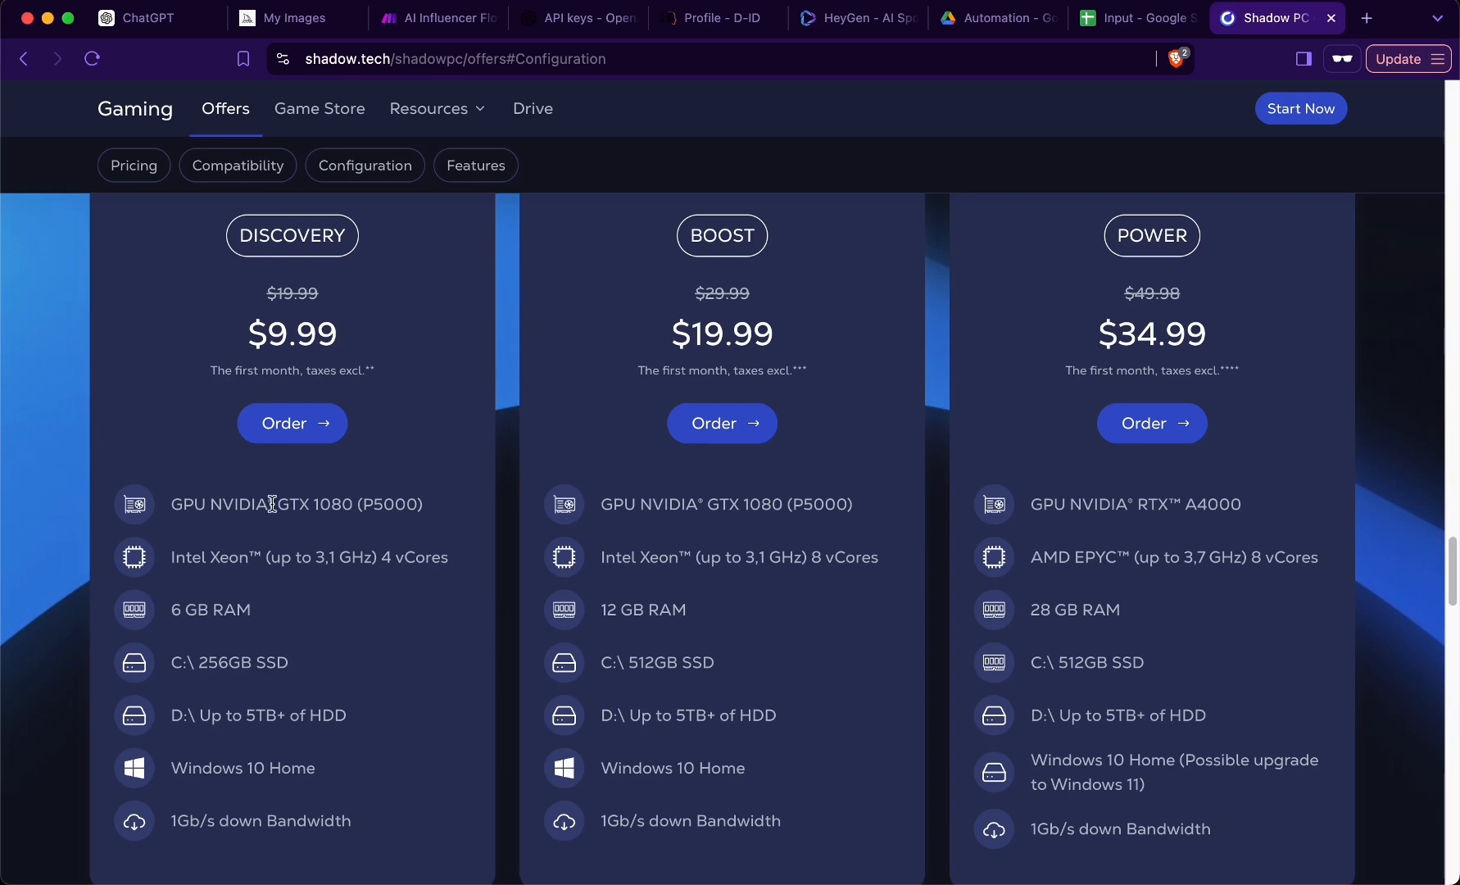
- Highlight the Discovery plan's GPU NVIDIA GTX 1080 (P5000) specification on the Shadow PC offers page
{"action": "left_click_drag", "start_coordinate": [434, 504], "coordinate": [168, 505]}
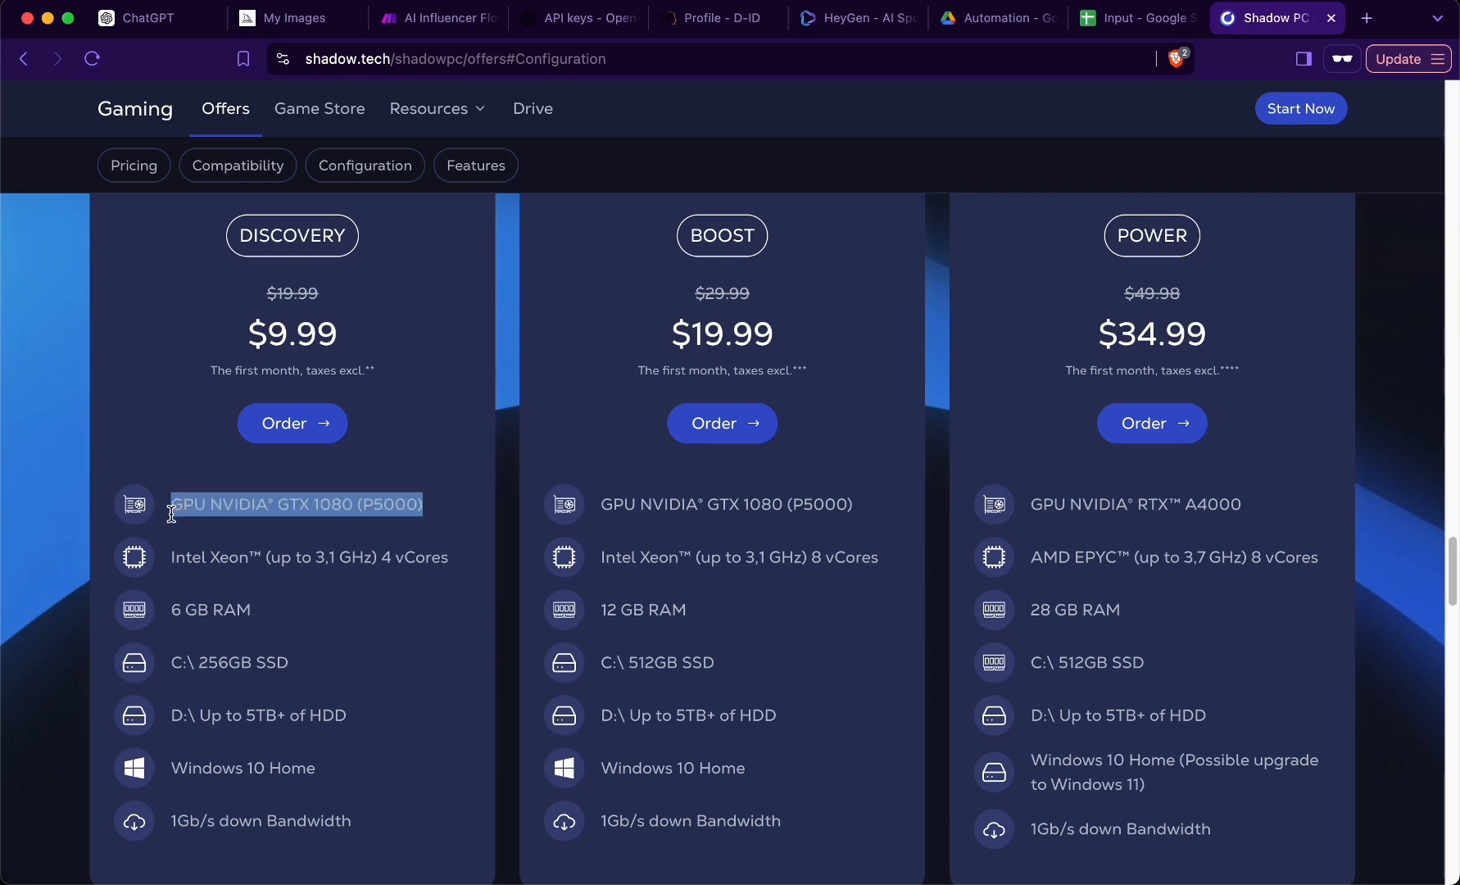
{"action": "left_click", "coordinate": [301, 505]}
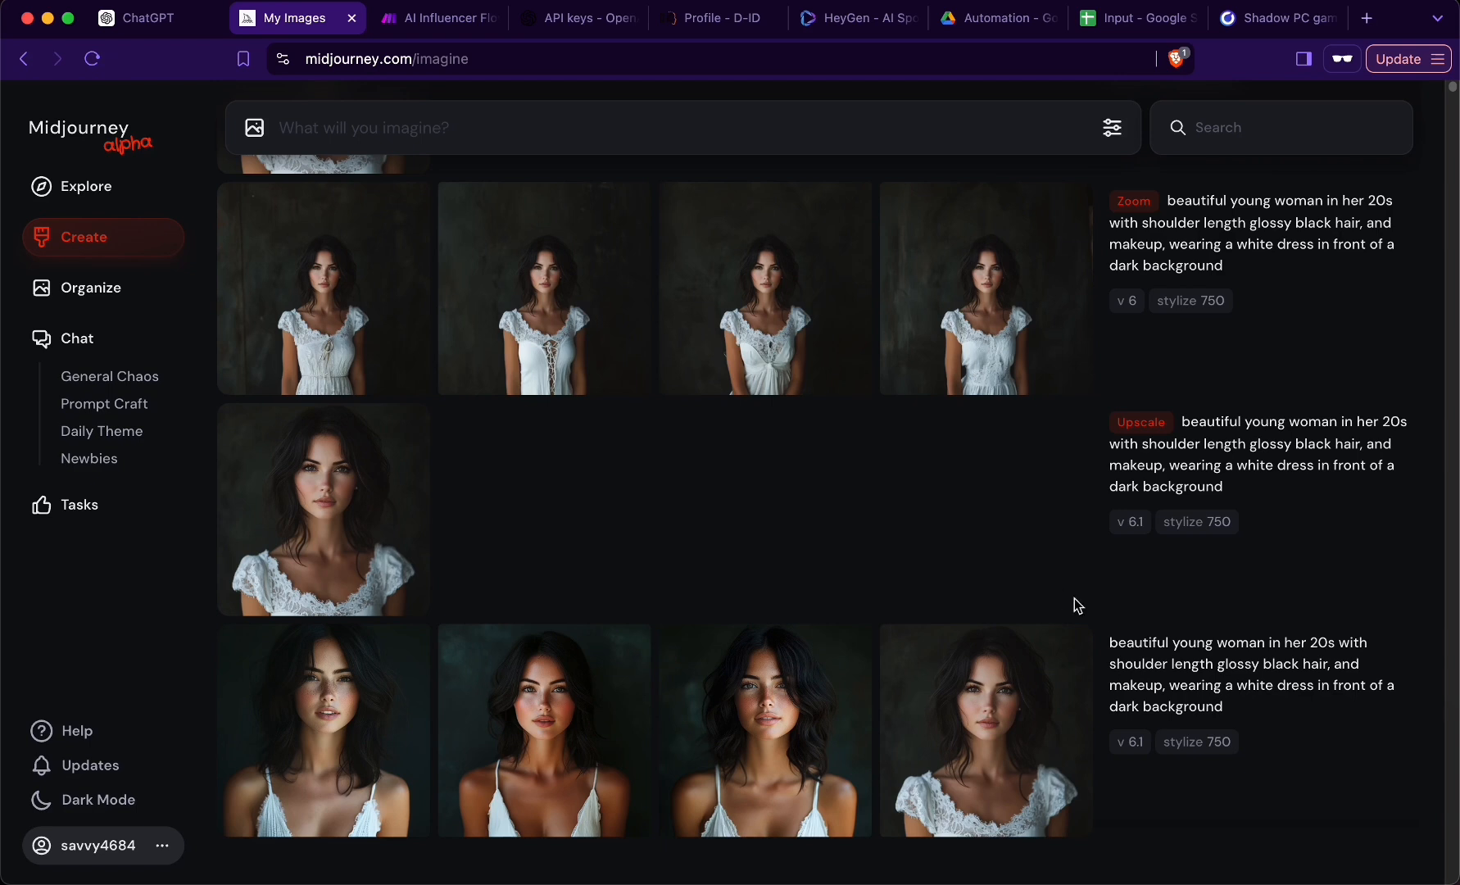
- Review the Midjourney Bot's fourth portrait, its single-image version and the Zoom Out result in Discord
{"action": "mouse_move", "coordinate": [1237, 657]}
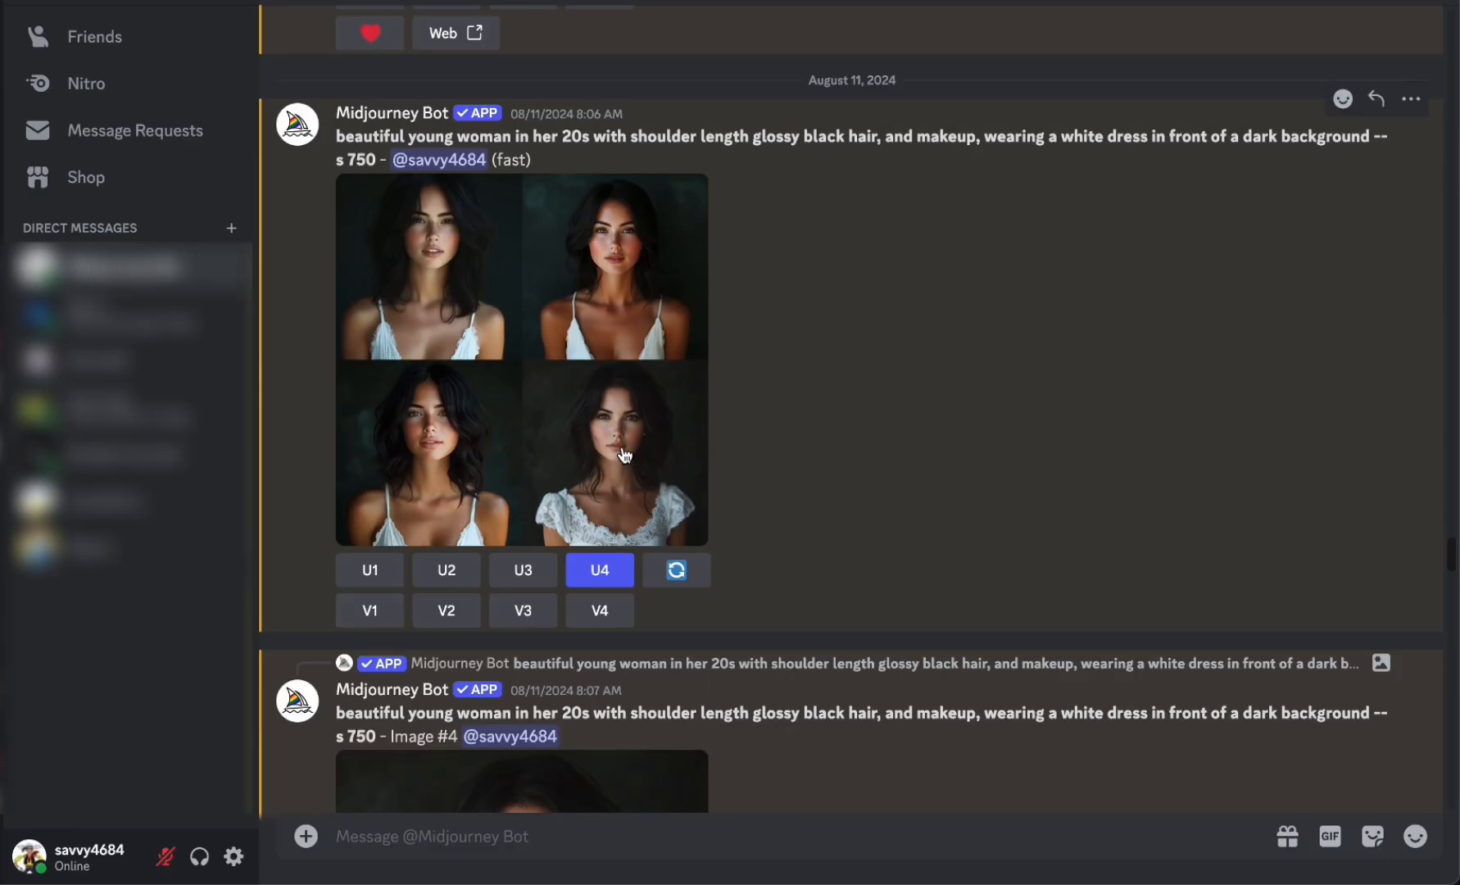
{"action": "scroll", "coordinate": [606, 495], "scroll_direction": "down", "scroll_amount": 5}
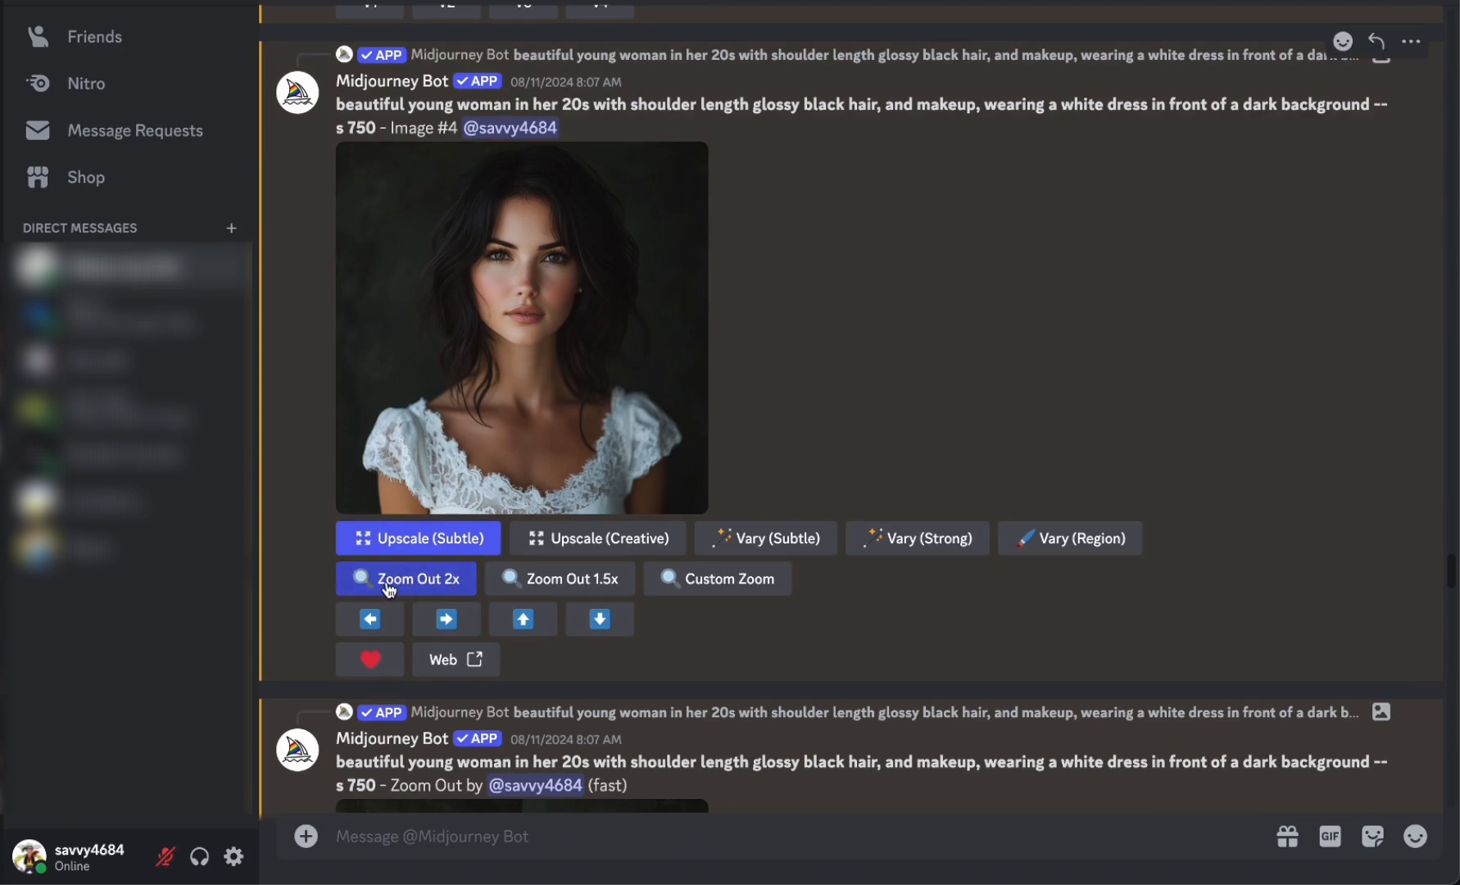
{"action": "scroll", "coordinate": [390, 590], "scroll_direction": "down", "scroll_amount": 5}
{"action": "left_click", "coordinate": [483, 533]}
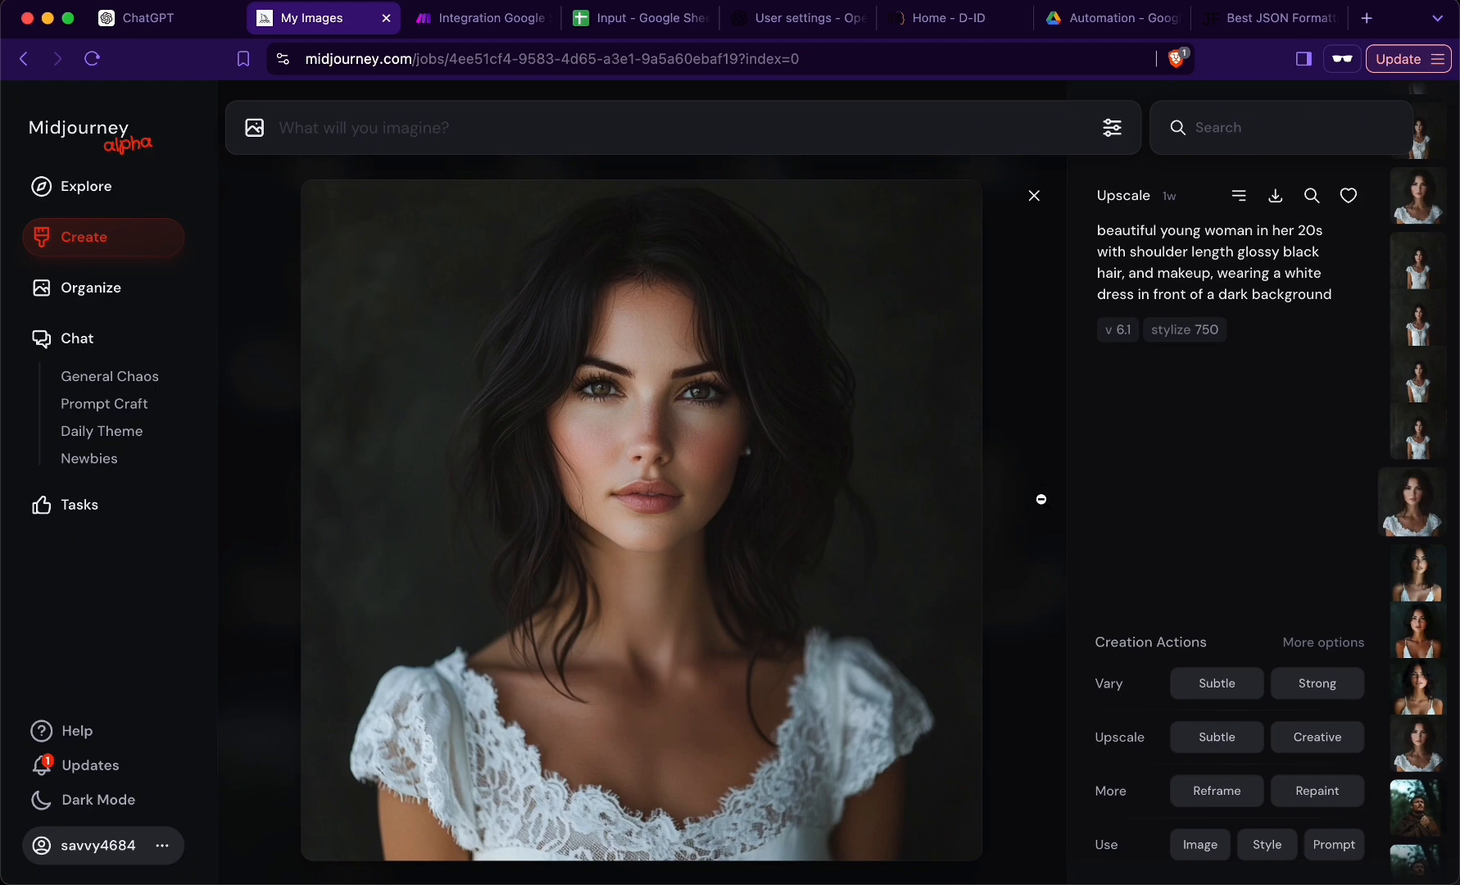
- Preview the 2x and 1.5x zoom-out factors for the upscaled portrait on the Midjourney site
{"action": "left_click", "coordinate": [1229, 797]}
{"action": "left_click", "coordinate": [729, 607]}
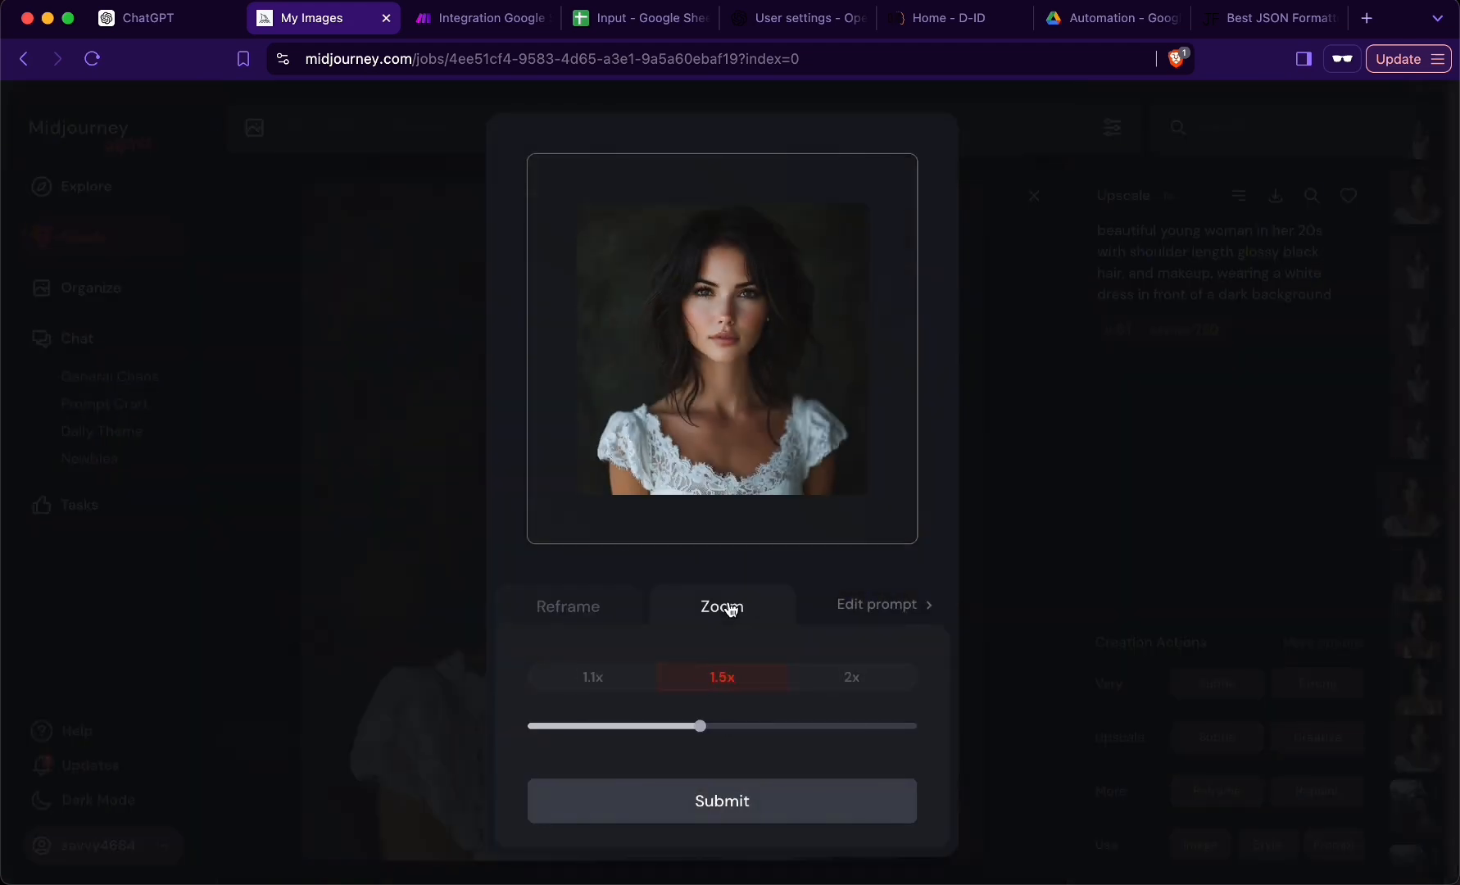
{"action": "left_click", "coordinate": [864, 680]}
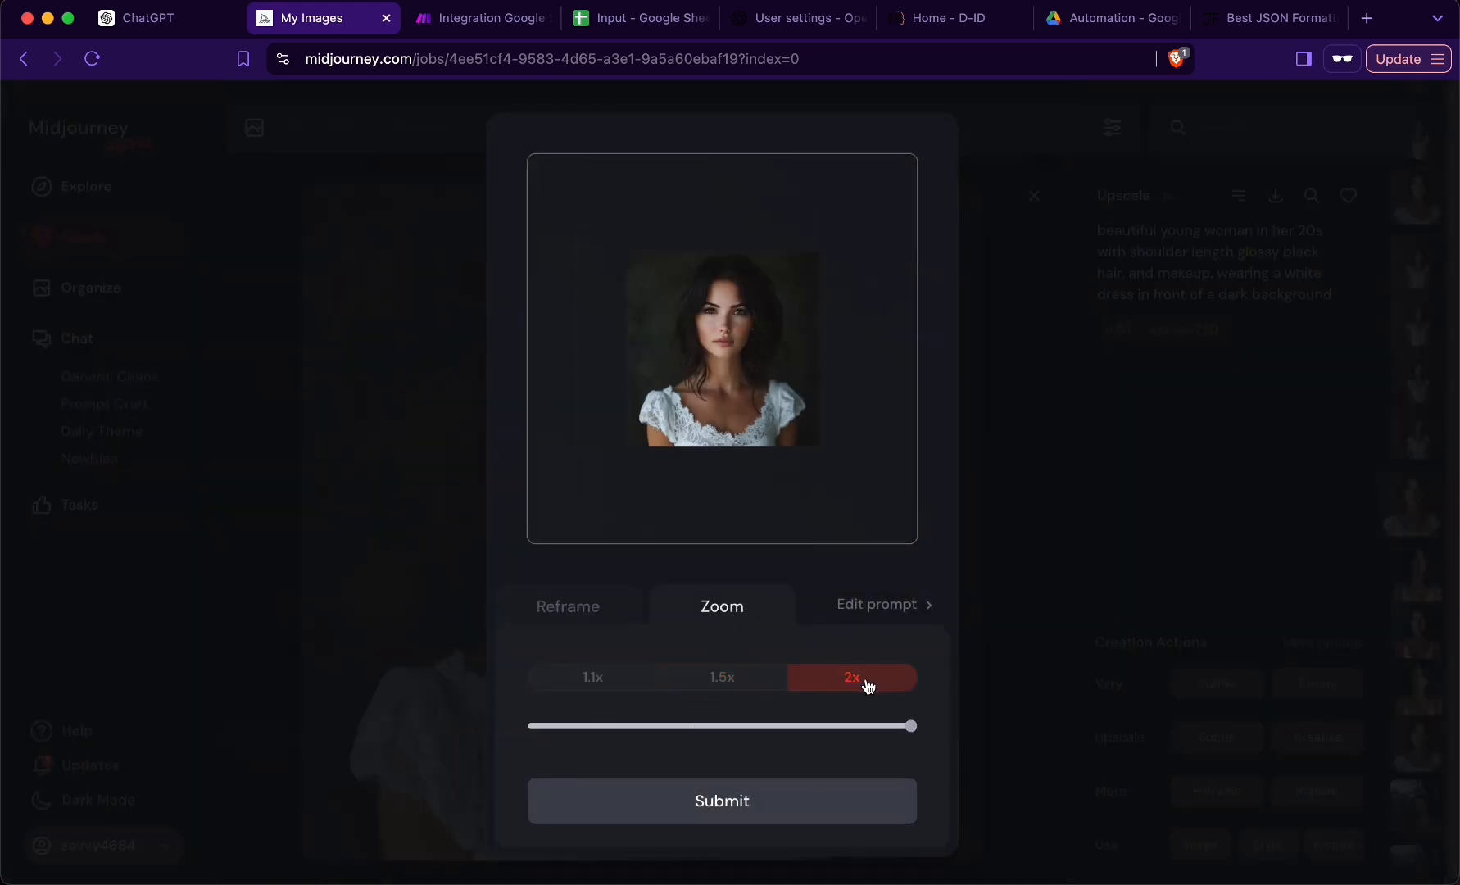
{"action": "left_click", "coordinate": [753, 682]}
{"action": "left_click", "coordinate": [810, 687]}
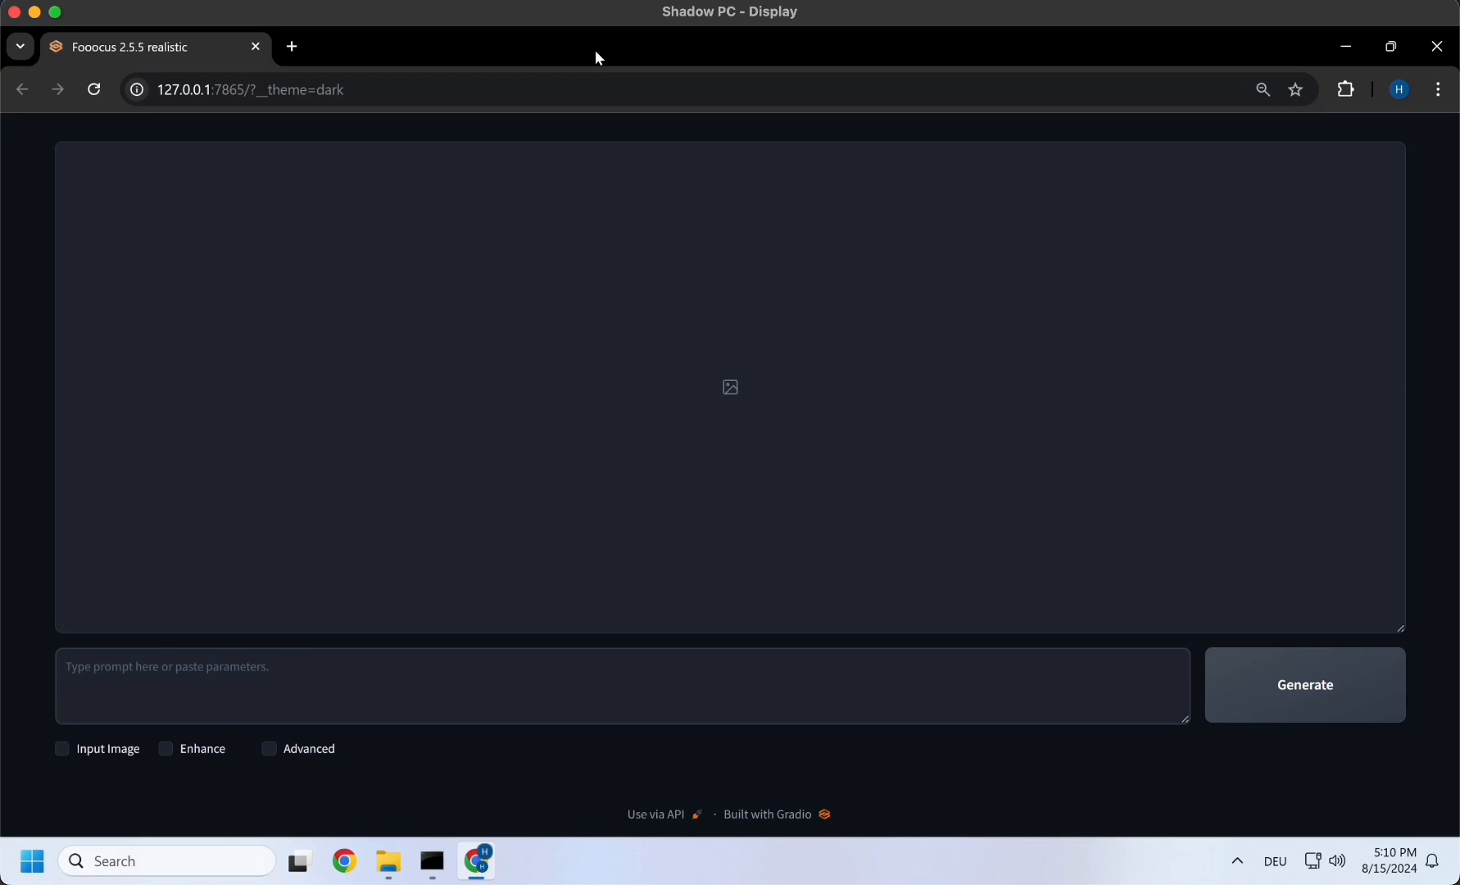
- Enable the Input Image, Enhance and Advanced options in Fooocus on the Shadow PC
{"action": "left_click", "coordinate": [61, 748]}
{"action": "scroll", "coordinate": [147, 754], "scroll_direction": "down", "scroll_amount": 3}
{"action": "left_click", "coordinate": [157, 507]}
{"action": "scroll", "coordinate": [286, 486], "scroll_direction": "down", "scroll_amount": 3}
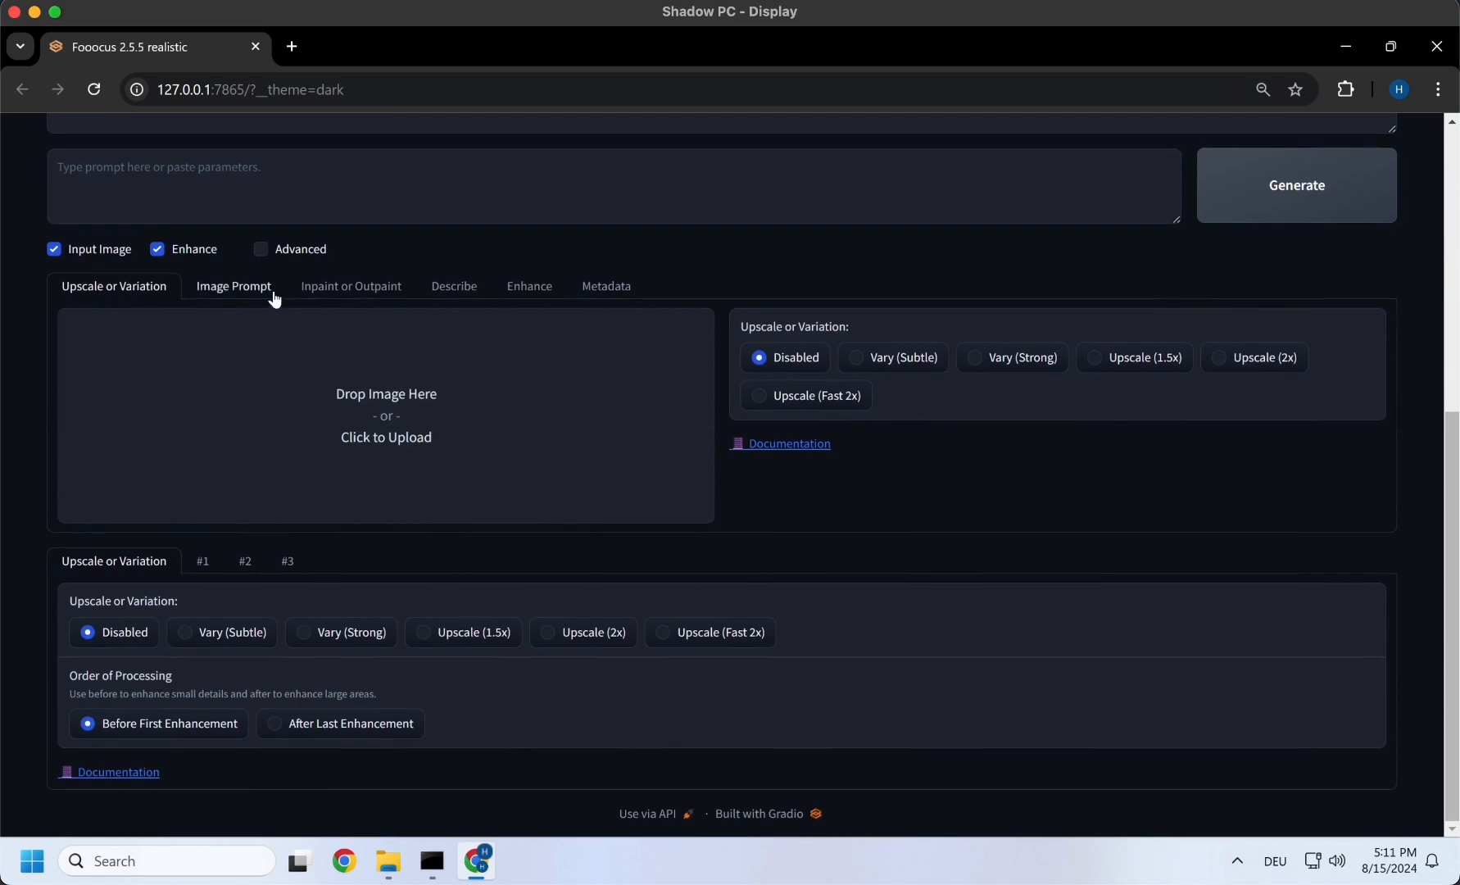
{"action": "left_click", "coordinate": [262, 246]}
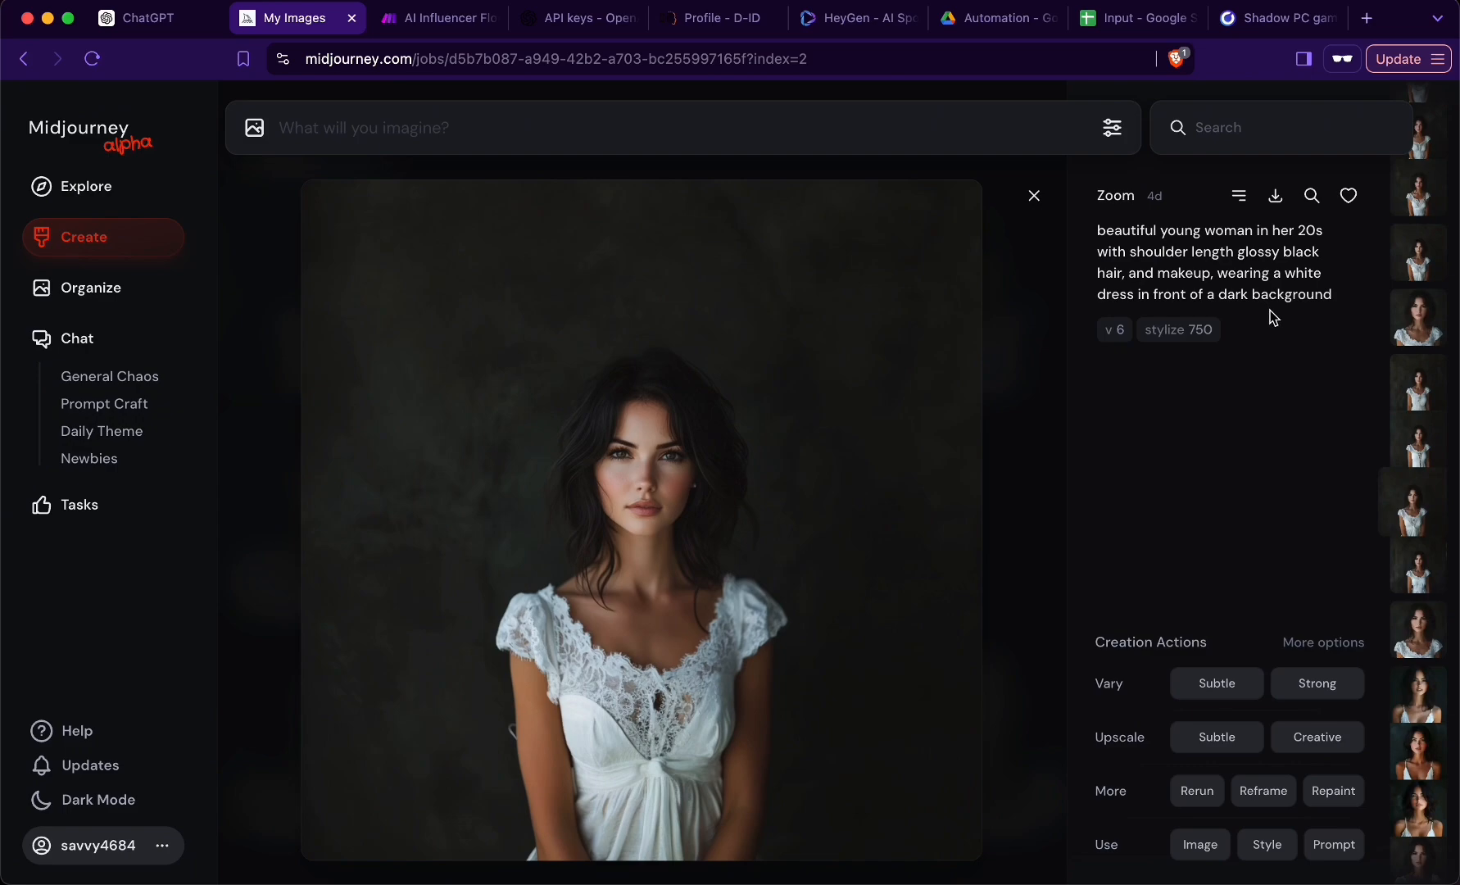
- Generate 4 images in Fooocus with the white-dress portrait prompt copied from Midjourney
{"action": "triple_click", "coordinate": [1219, 270]}
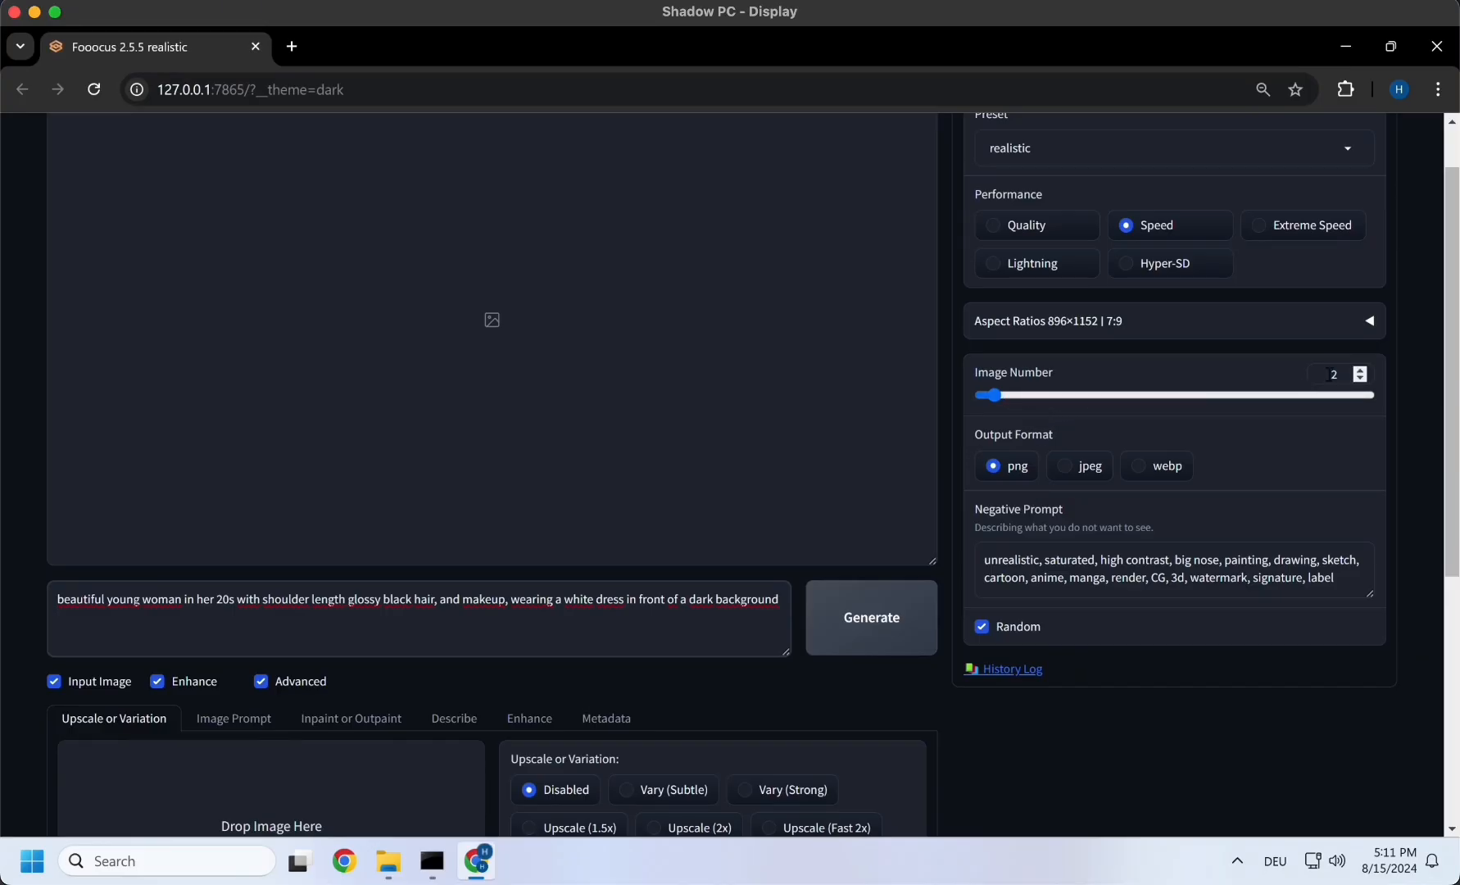
{"action": "double_click", "coordinate": [1360, 370]}
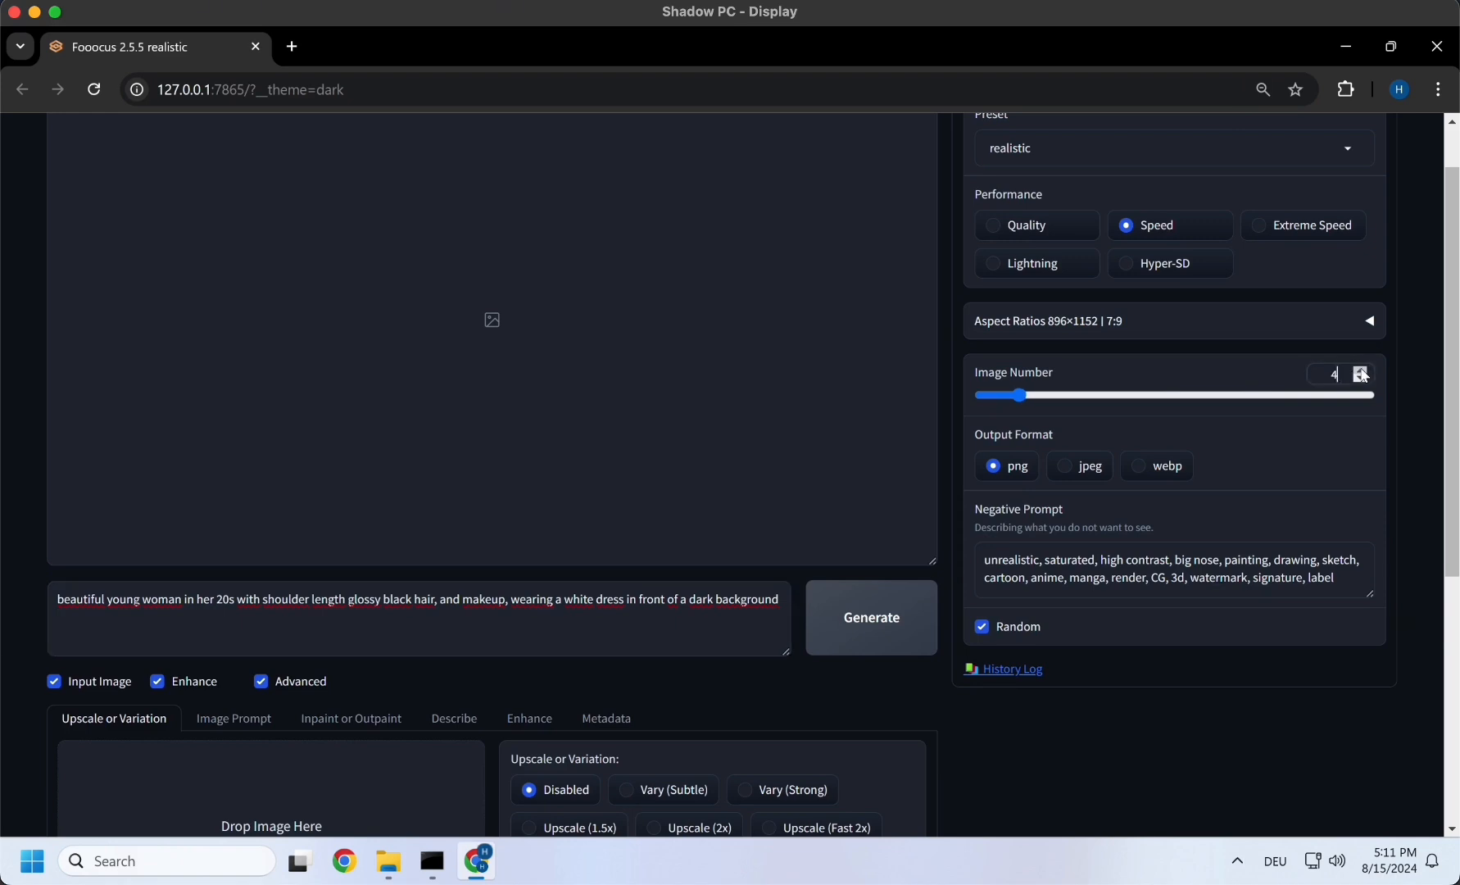
{"action": "left_click", "coordinate": [852, 620]}
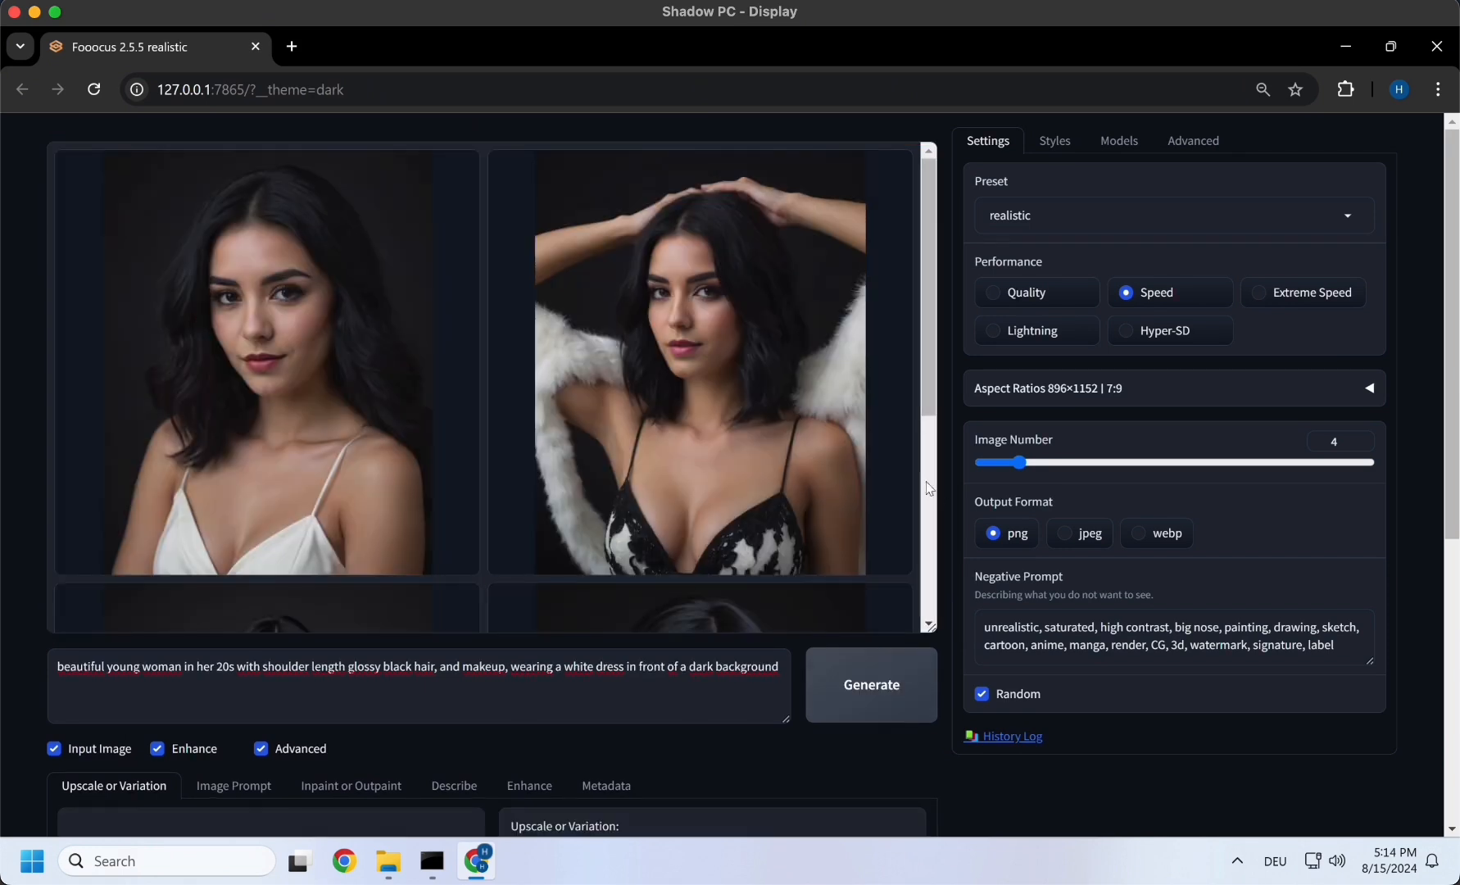
- Open the first generated portrait in the gallery and download it
{"action": "left_click", "coordinate": [389, 382]}
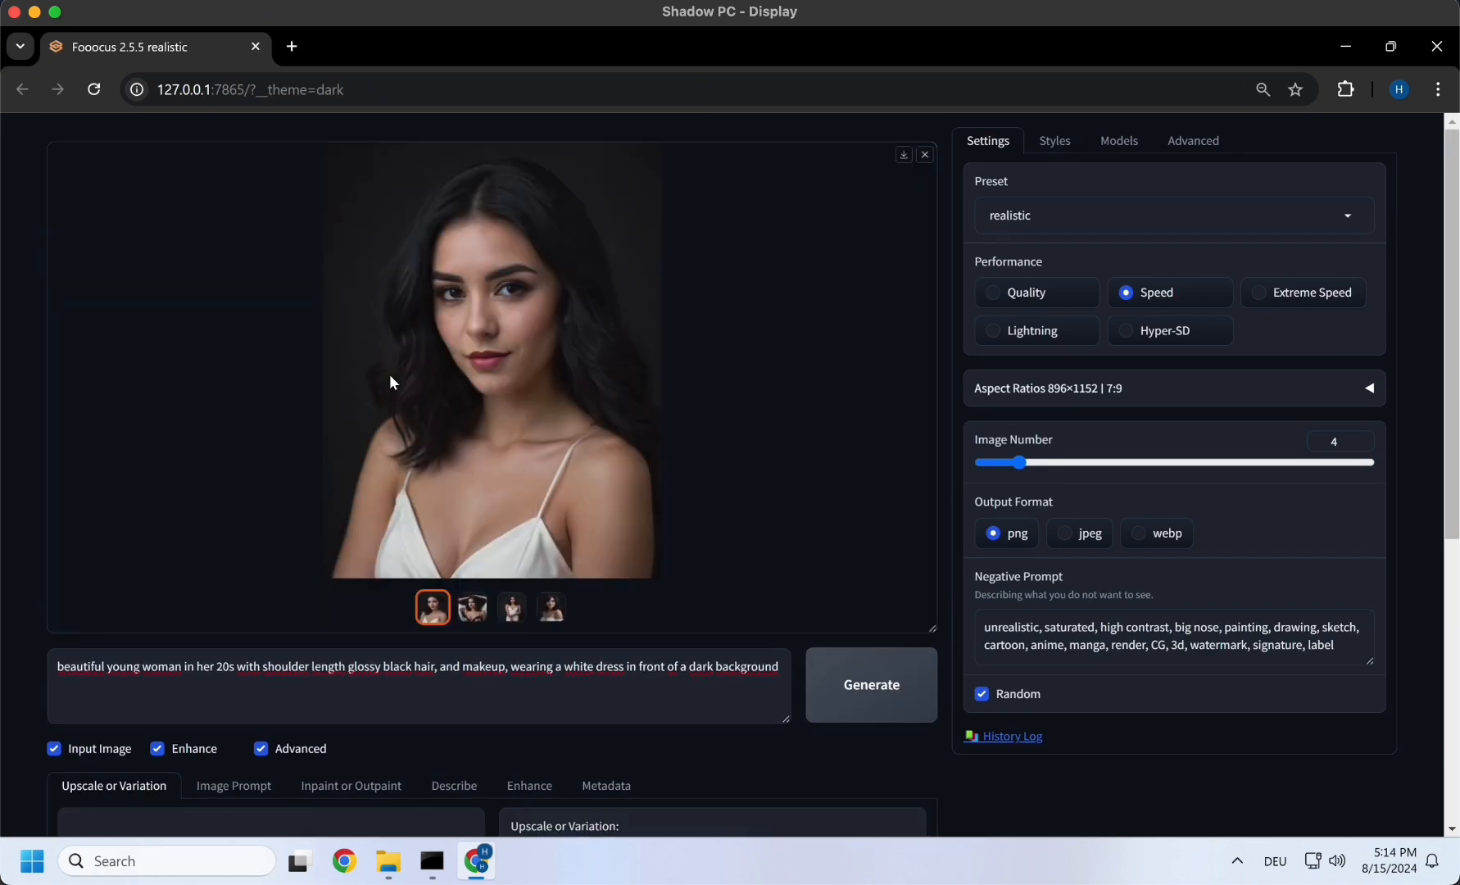
{"action": "left_click", "coordinate": [390, 383]}
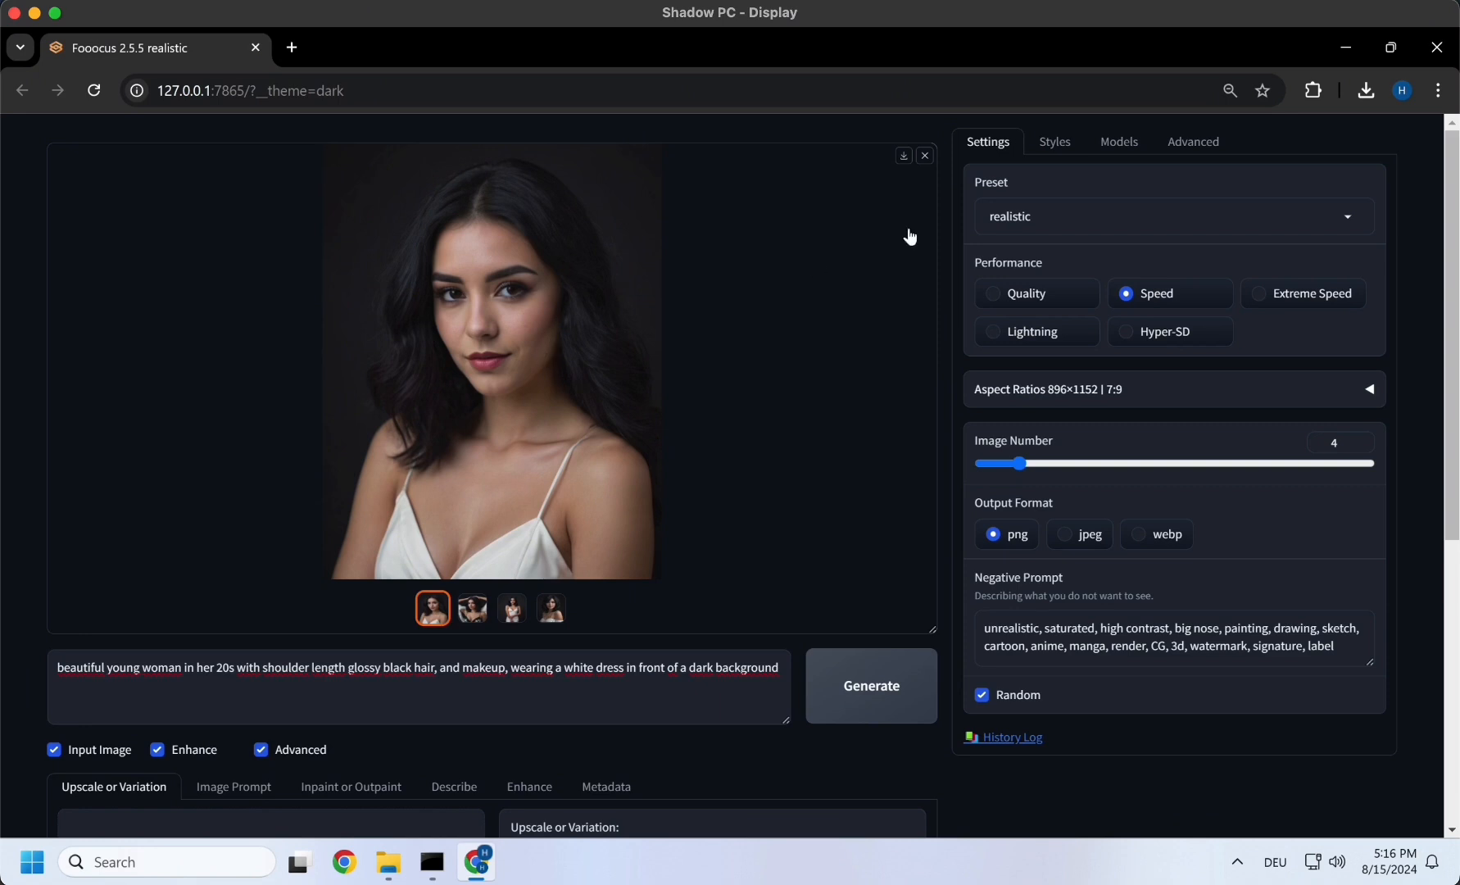
{"action": "left_click", "coordinate": [902, 160]}
- Add "doing yoga on the beach, sitting," after "woman" in the prompt, generate 2 images and open the second one
{"action": "type", "text": "doing yoga on the beach, sitting,"}
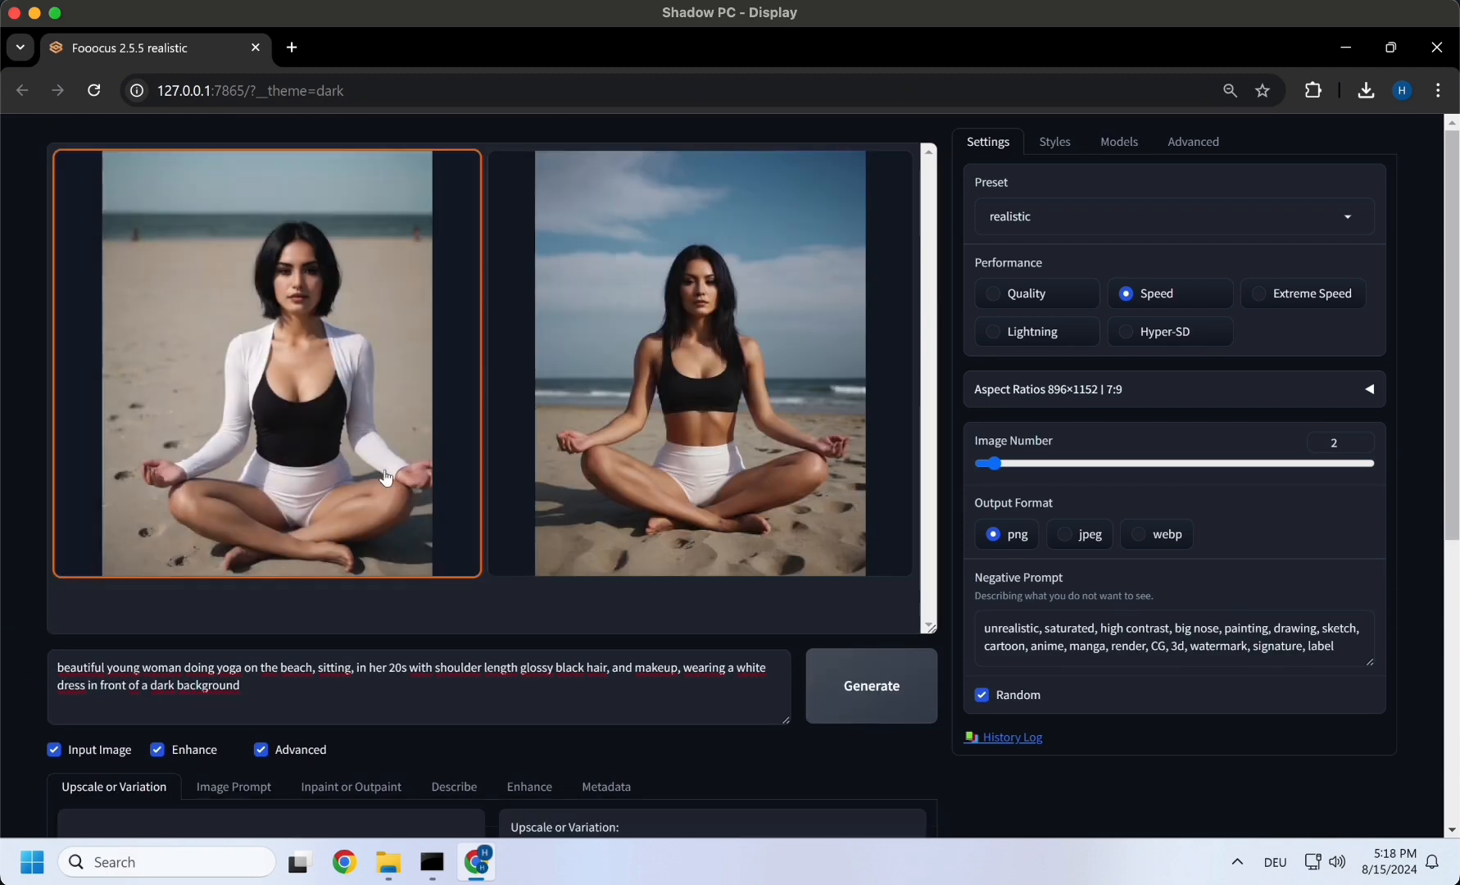
{"action": "left_click", "coordinate": [775, 418]}
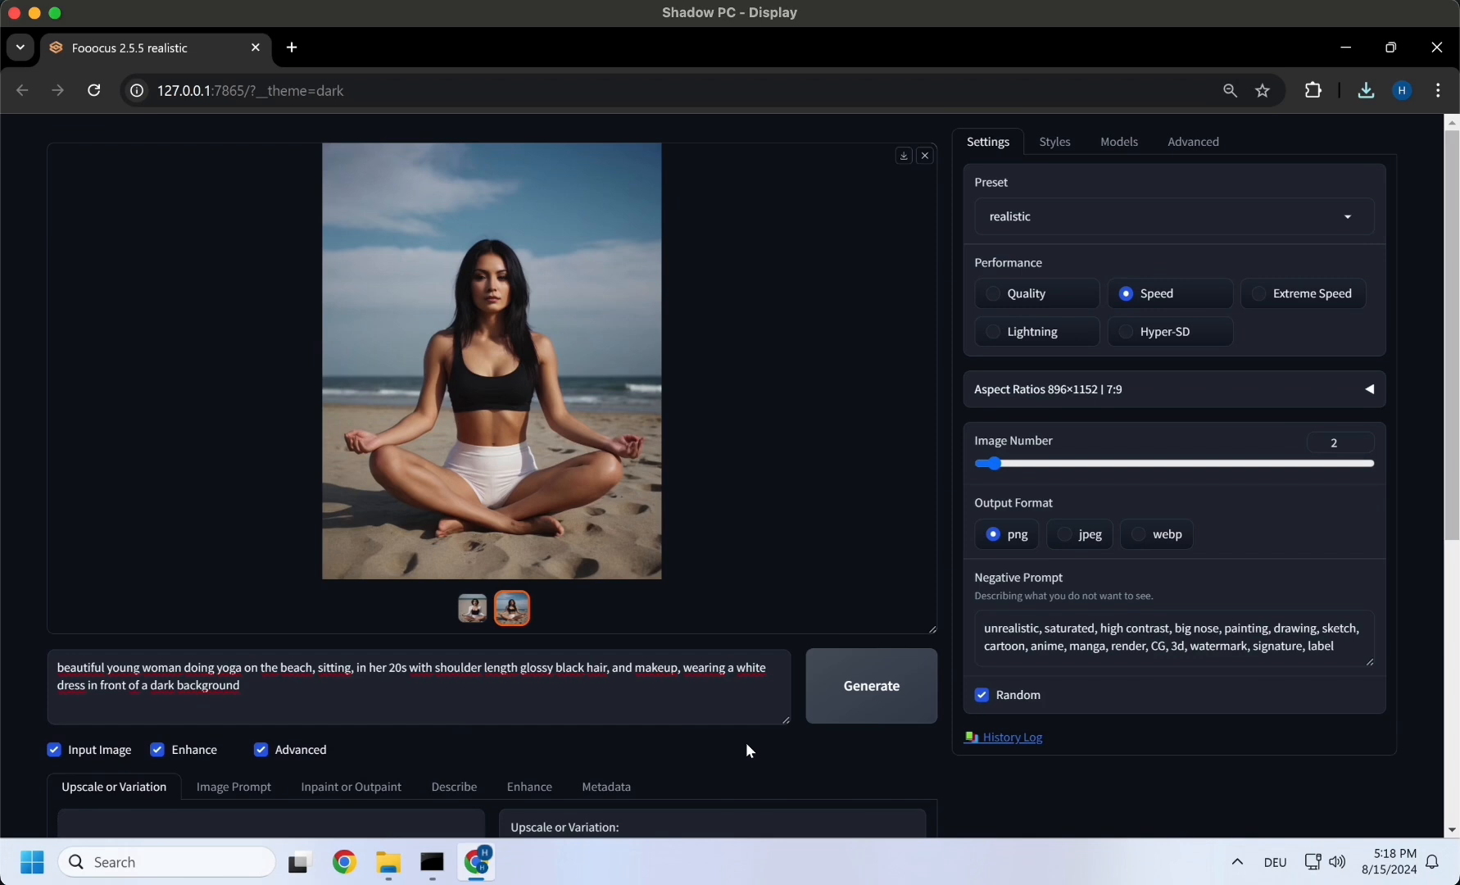
- Turn on Developer Debug Mode in the advanced settings and enable Mixing Image Prompt and Inpaint among its control options
{"action": "left_click", "coordinate": [1186, 145]}
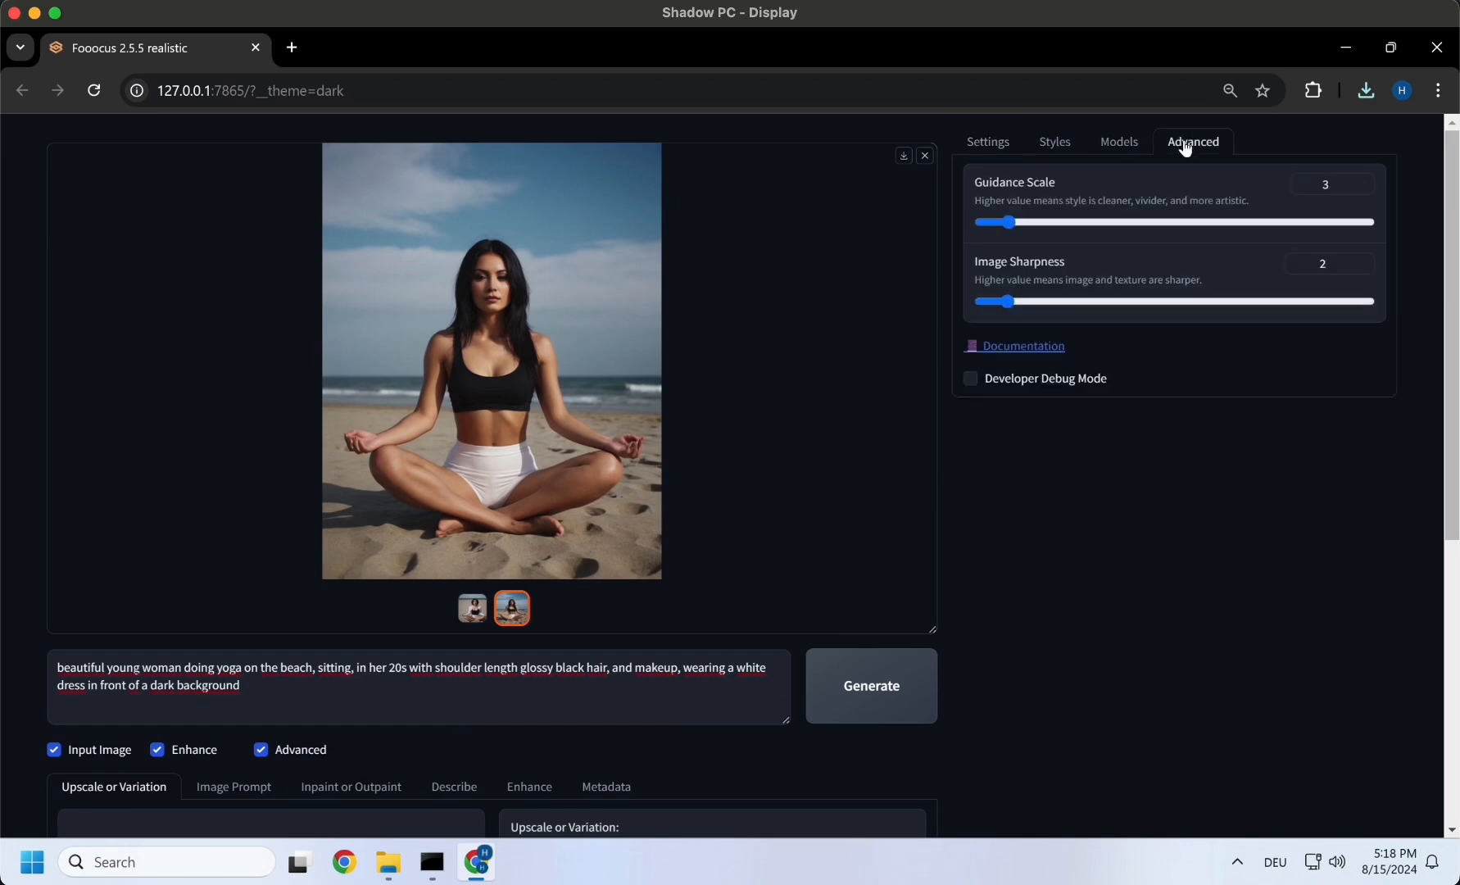
{"action": "left_click", "coordinate": [970, 378]}
{"action": "left_click", "coordinate": [997, 414]}
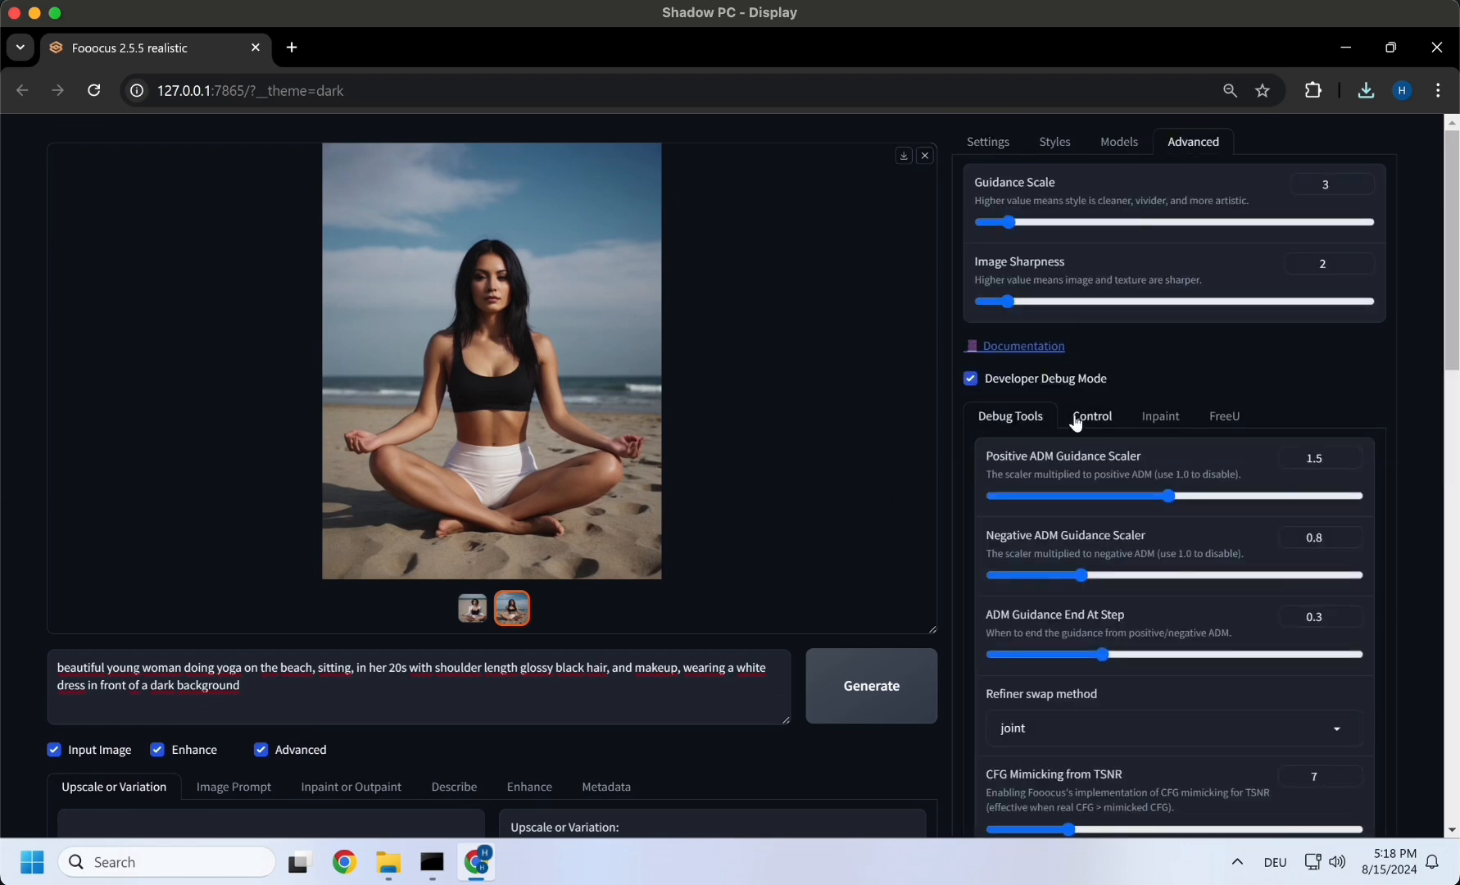
{"action": "left_click", "coordinate": [1073, 420]}
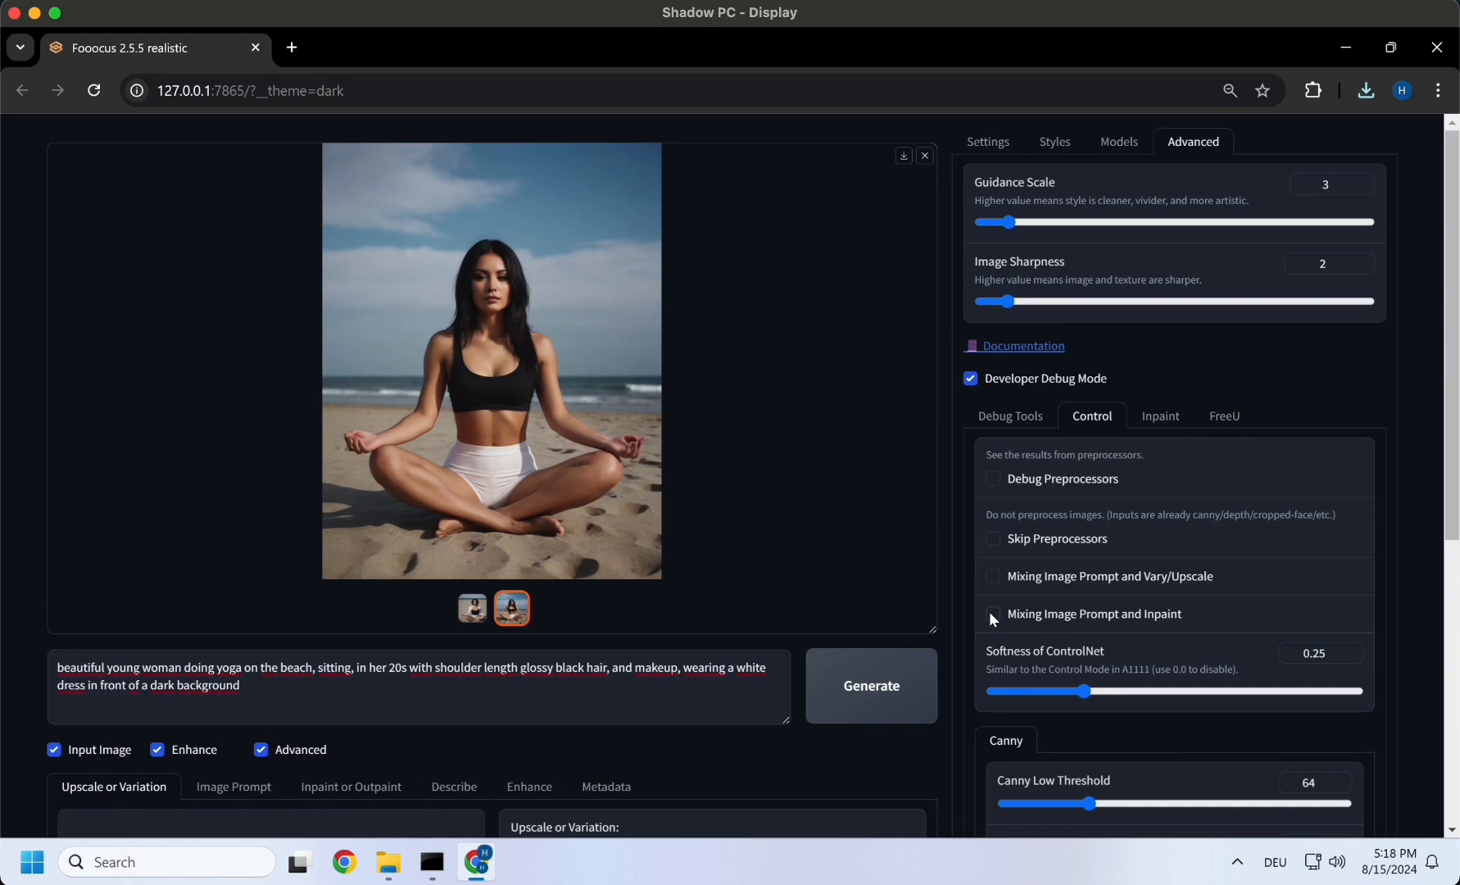
{"action": "scroll", "coordinate": [1000, 626], "scroll_direction": "down", "scroll_amount": 3}
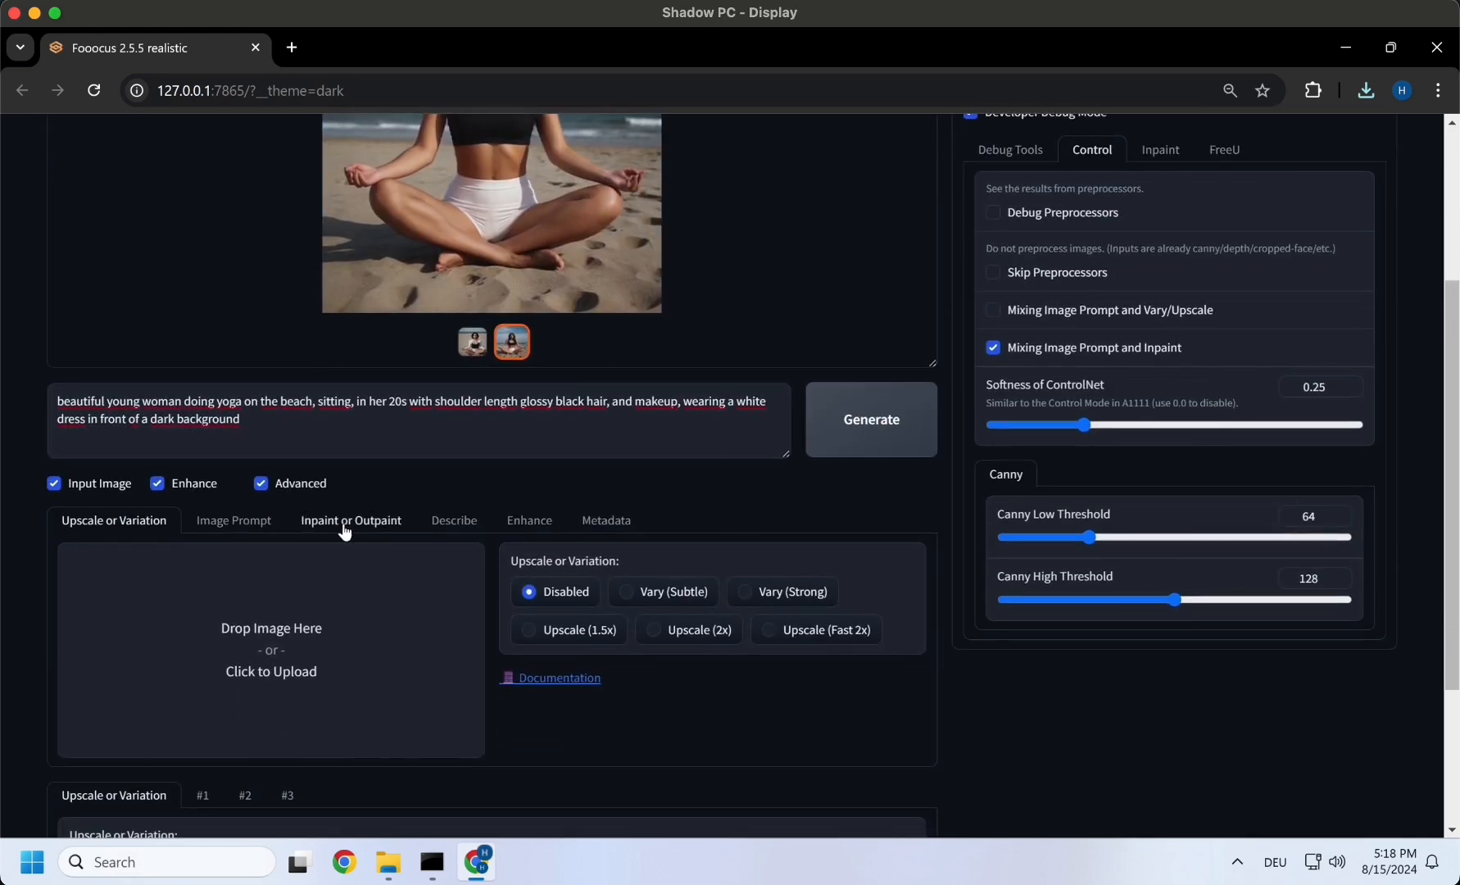
- Load image (7).png for inpainting and paint a mask over the seated woman's face and hair
{"action": "left_click", "coordinate": [344, 531]}
{"action": "scroll", "coordinate": [447, 577], "scroll_direction": "down", "scroll_amount": 3}
{"action": "left_click", "coordinate": [490, 510]}
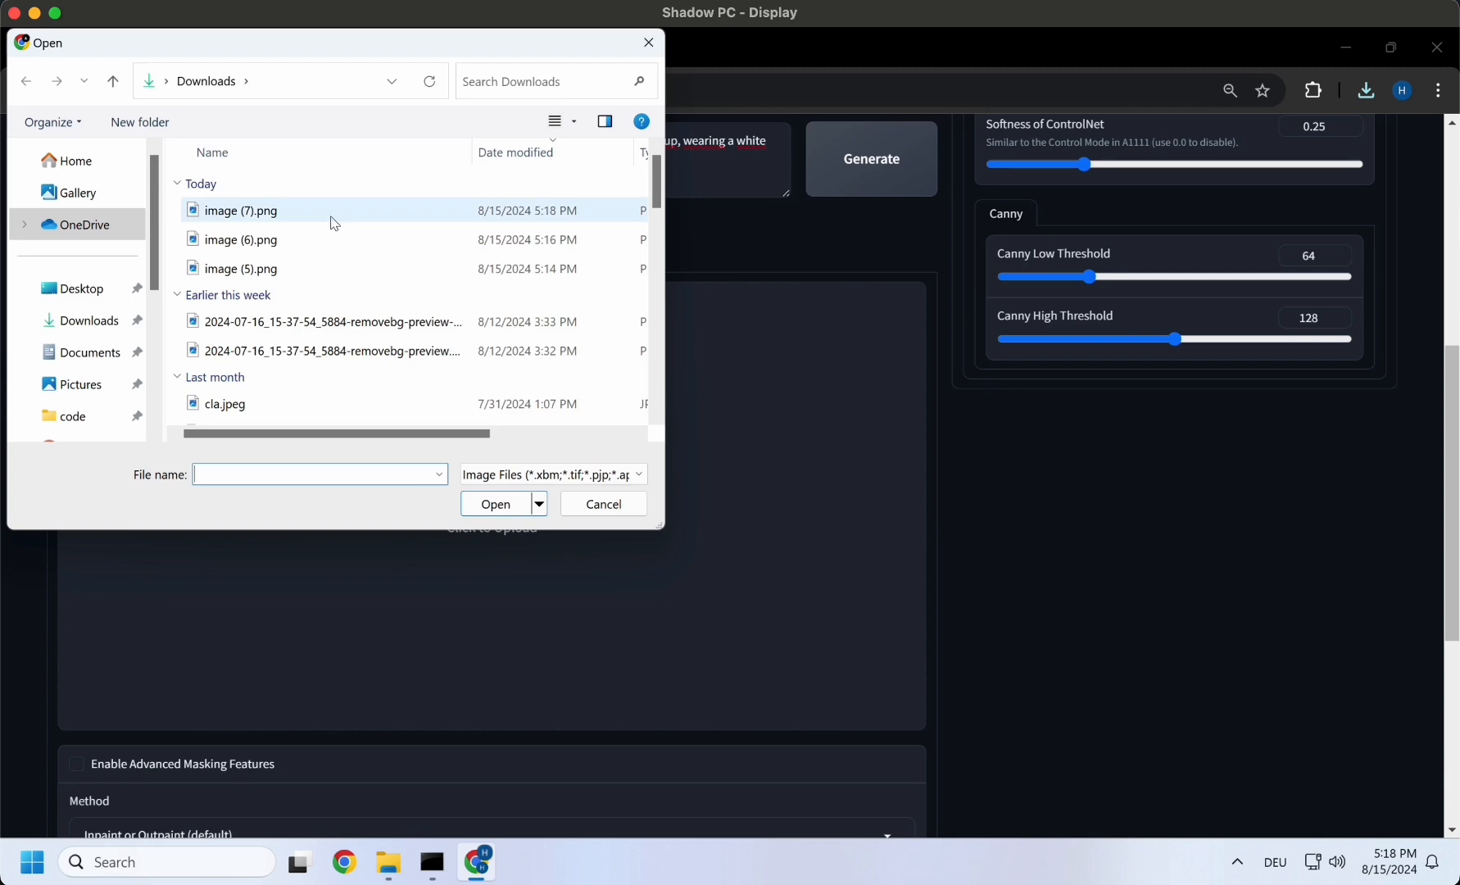
{"action": "double_click", "coordinate": [332, 220]}
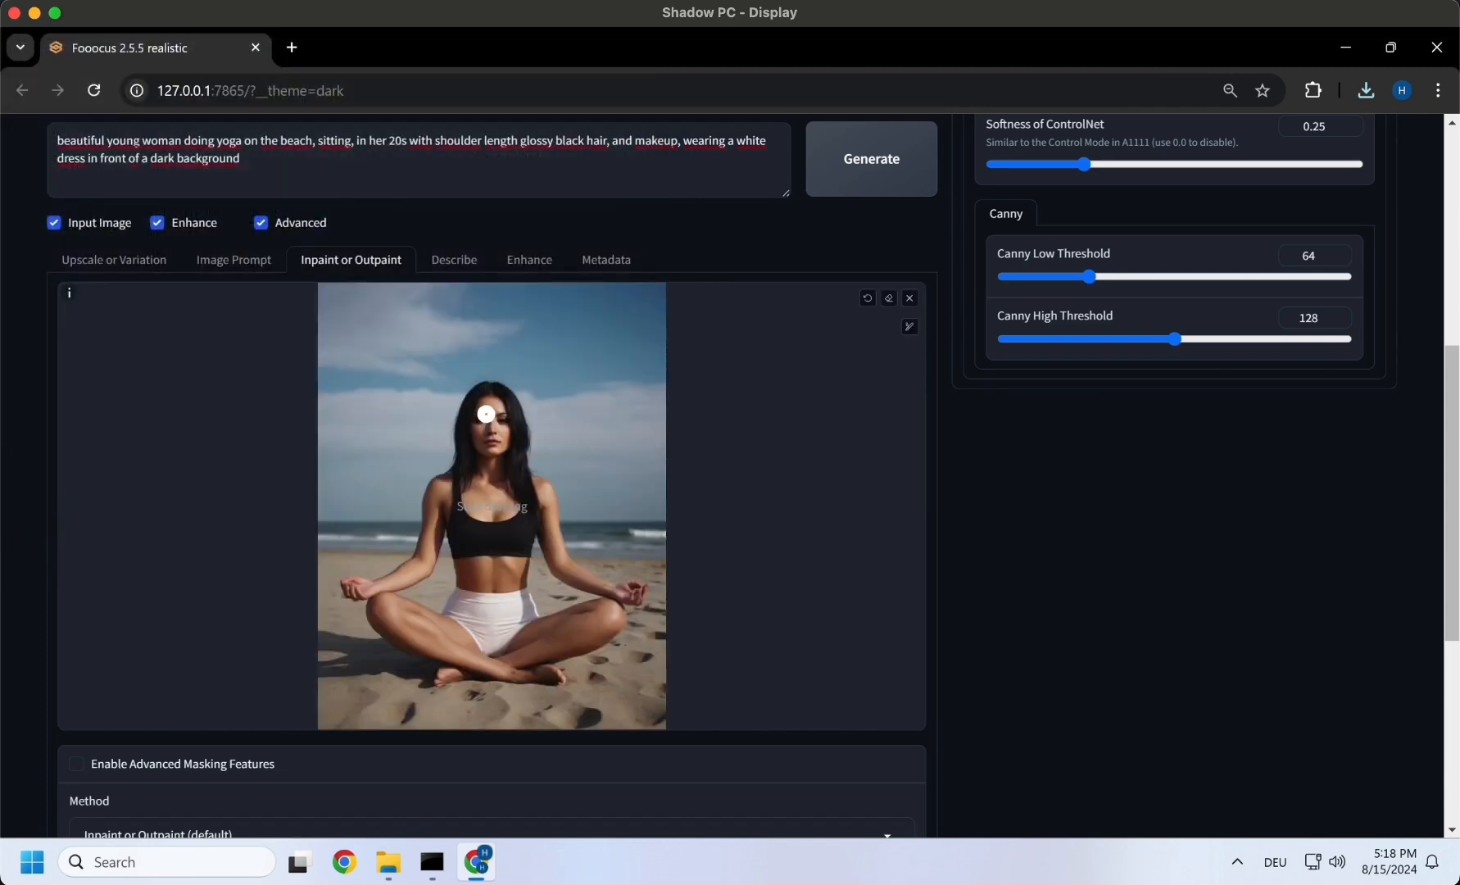
{"action": "mouse_move", "coordinate": [482, 387]}
{"action": "left_mouse_down"}
{"action": "mouse_move", "coordinate": [452, 451]}
{"action": "mouse_move", "coordinate": [491, 389]}
{"action": "mouse_move", "coordinate": [479, 478]}
{"action": "left_mouse_up"}
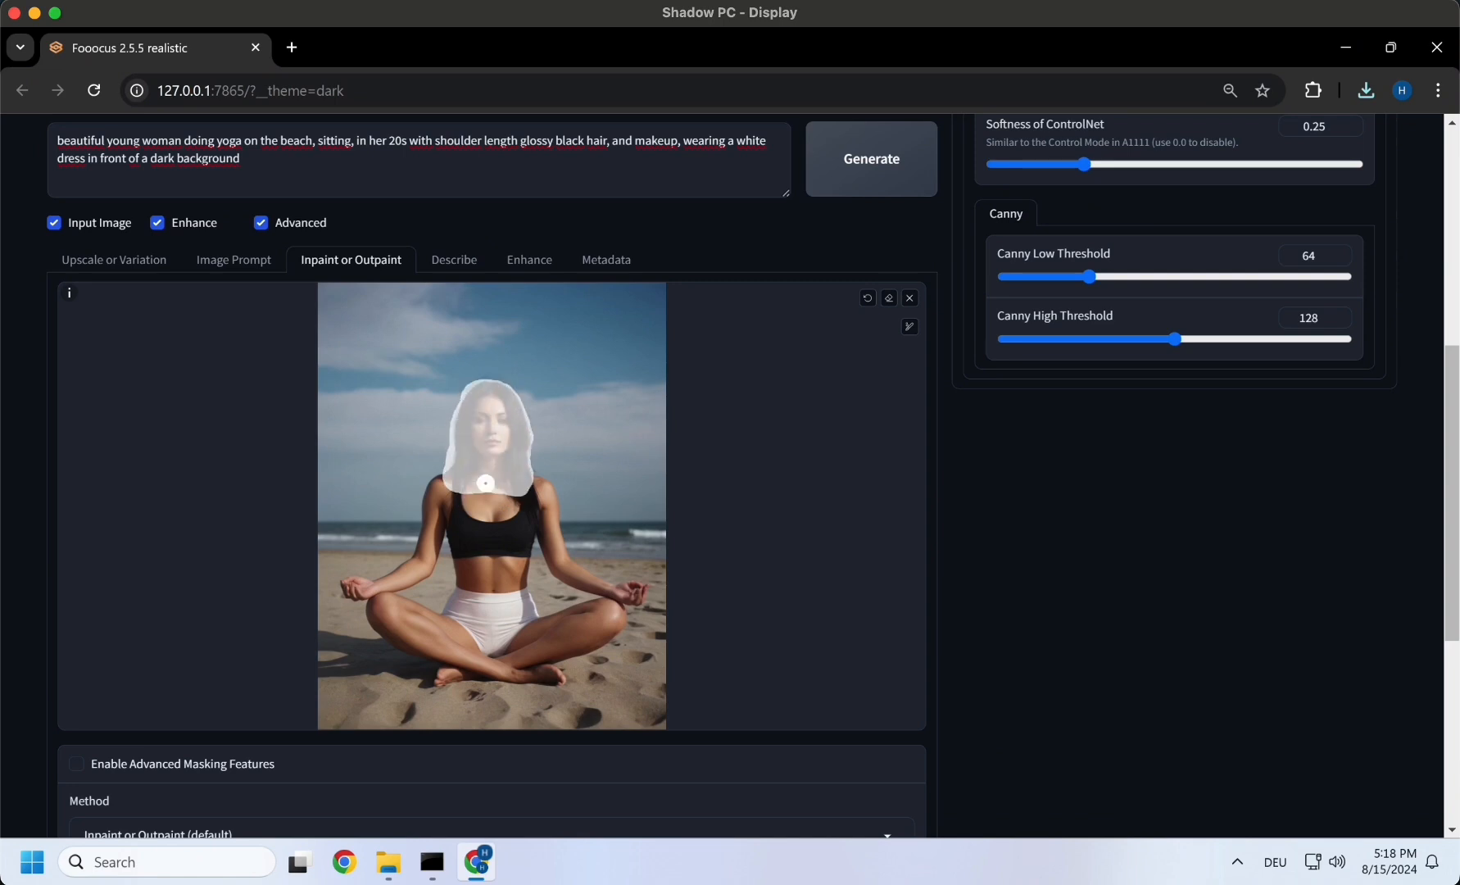
- Load image (6).png as the first reference image for the image prompt
{"action": "left_click", "coordinate": [264, 268]}
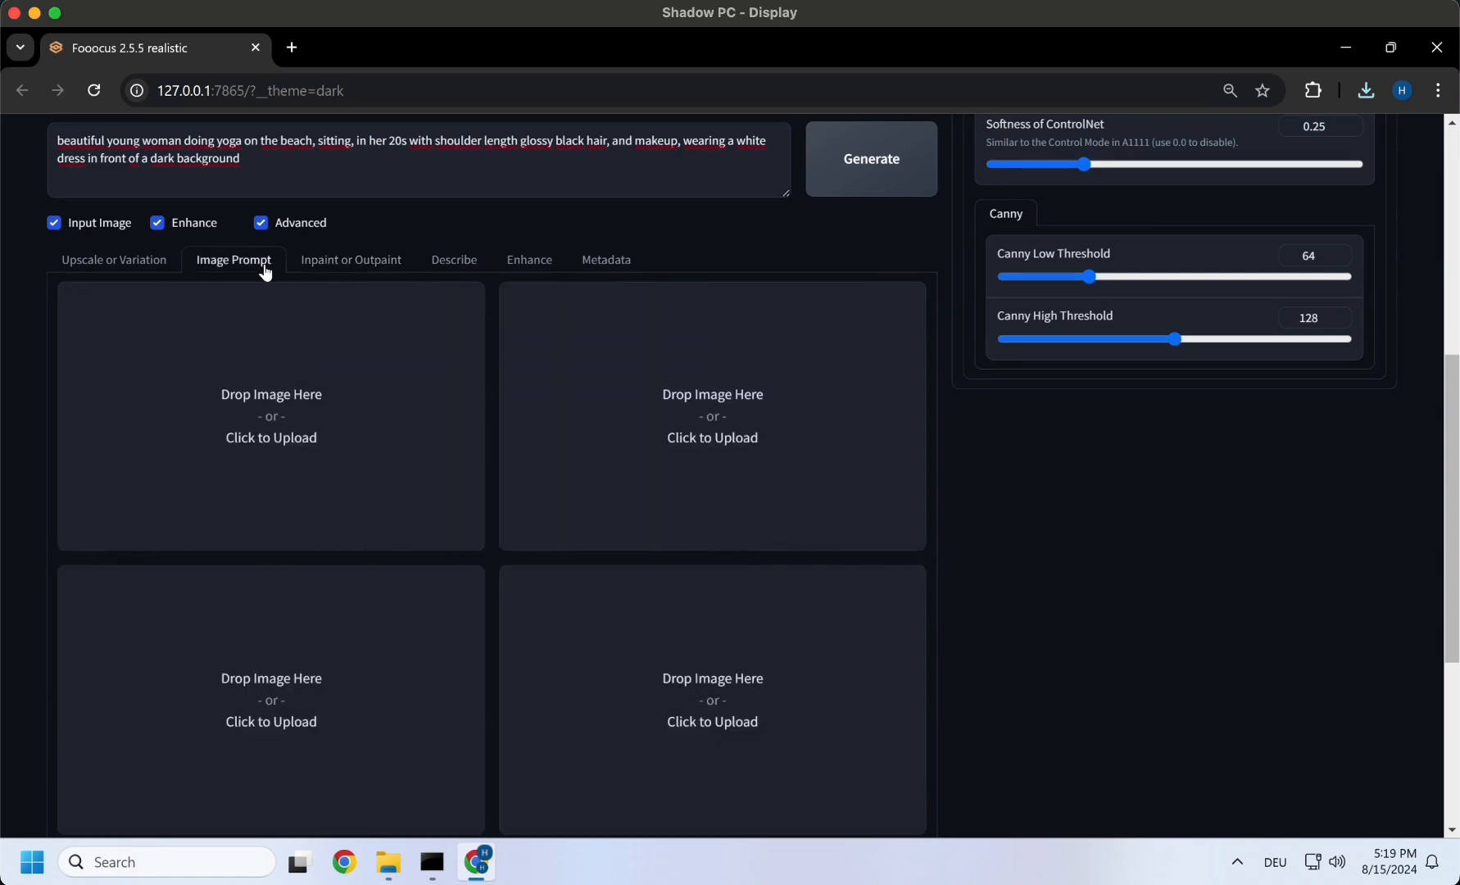
{"action": "left_click", "coordinate": [271, 401]}
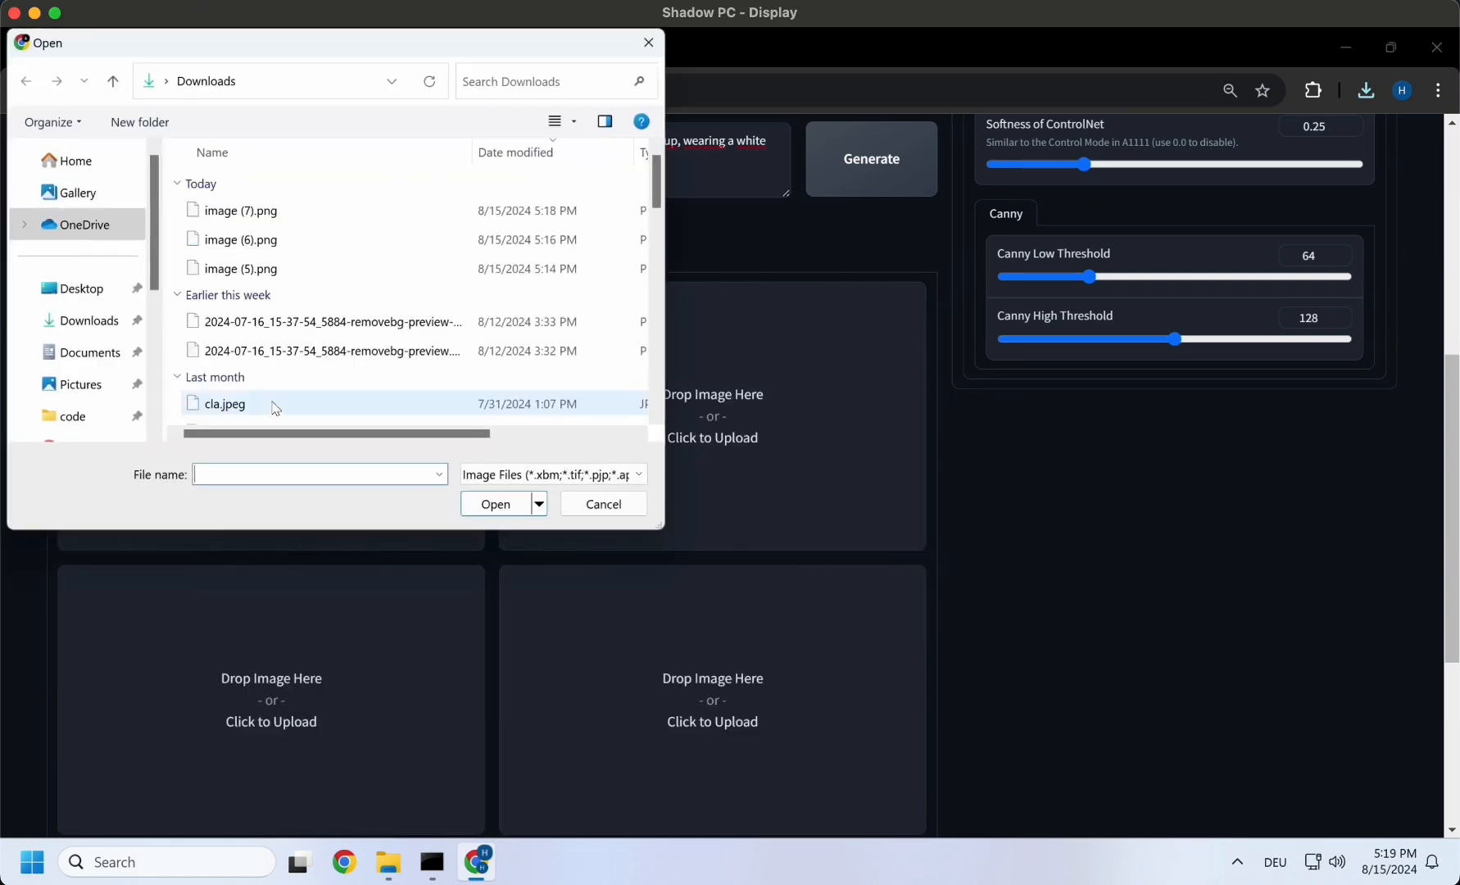
{"action": "double_click", "coordinate": [294, 241]}
- Turn on the advanced image prompt options, set the first reference image to FaceSwap and generate the images
{"action": "scroll", "coordinate": [382, 417], "scroll_direction": "down", "scroll_amount": 2}
{"action": "scroll", "coordinate": [246, 491], "scroll_direction": "down", "scroll_amount": 4}
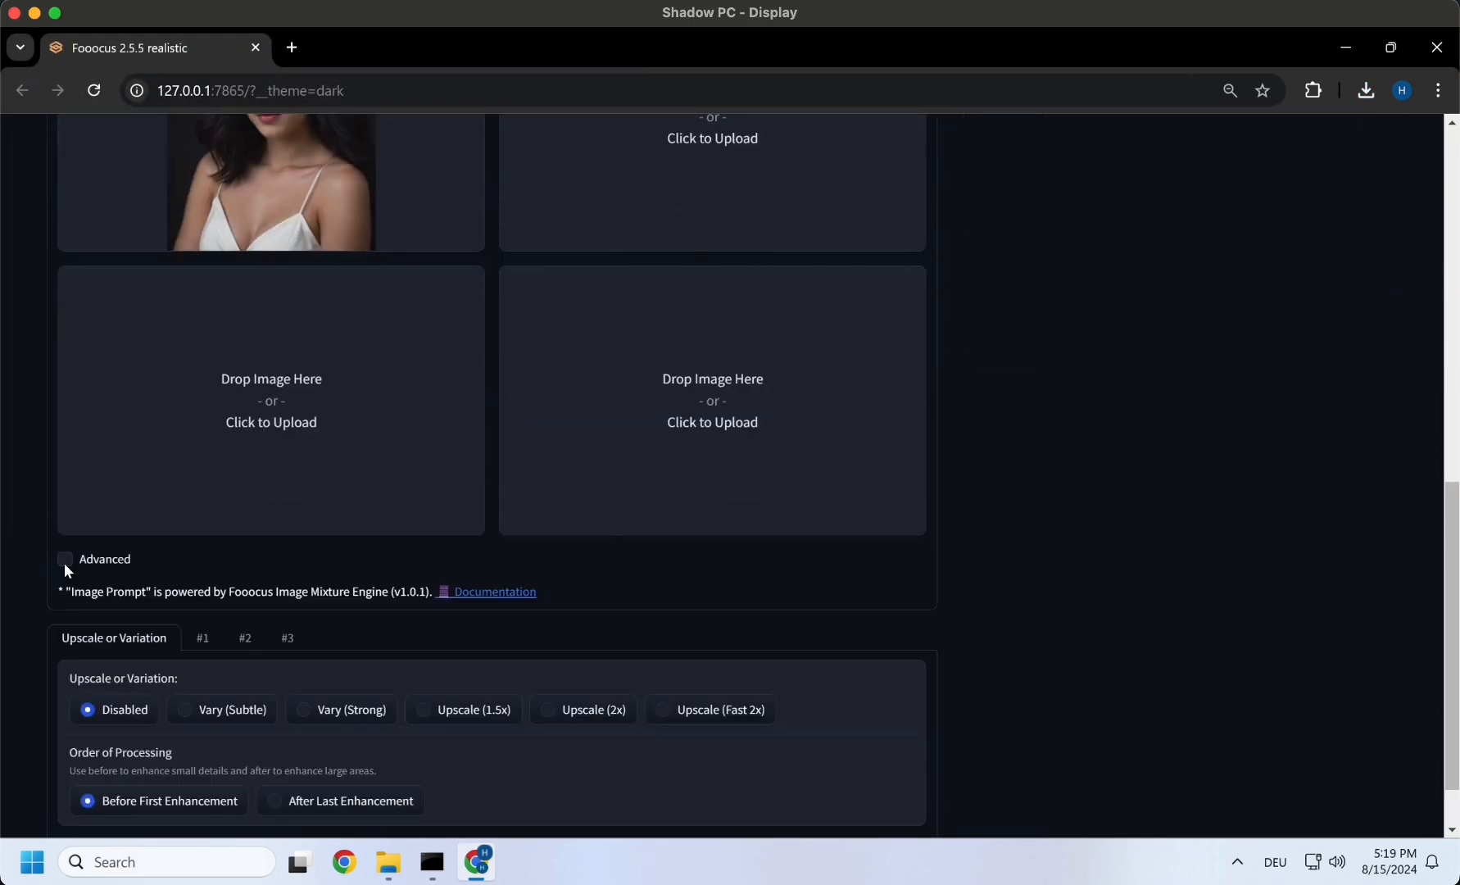
{"action": "left_click", "coordinate": [64, 562]}
{"action": "scroll", "coordinate": [230, 598], "scroll_direction": "up", "scroll_amount": 3}
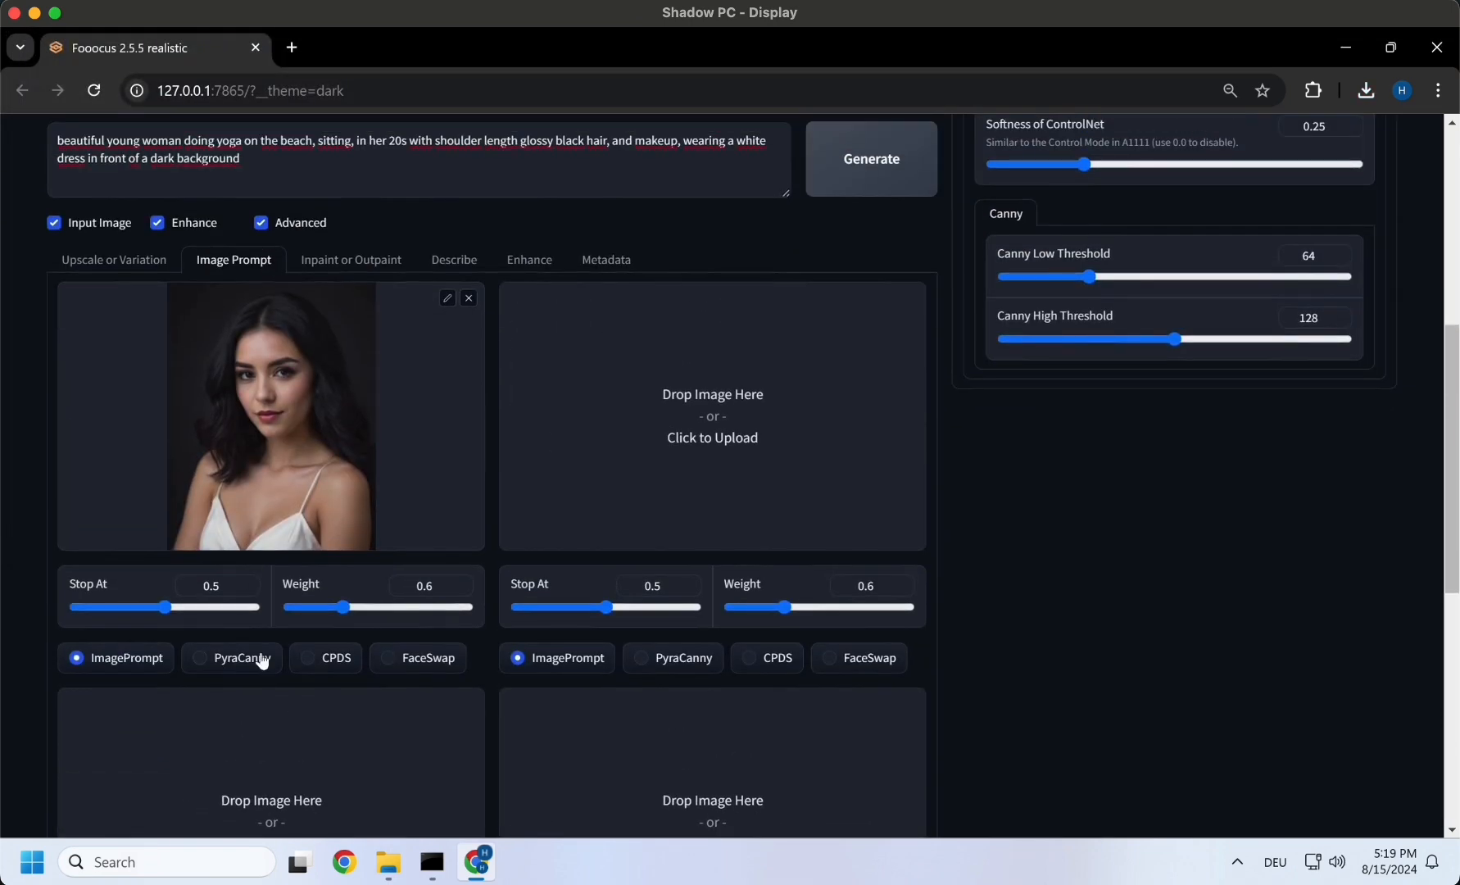
{"action": "left_click", "coordinate": [405, 665]}
{"action": "scroll", "coordinate": [870, 316], "scroll_direction": "up", "scroll_amount": 2}
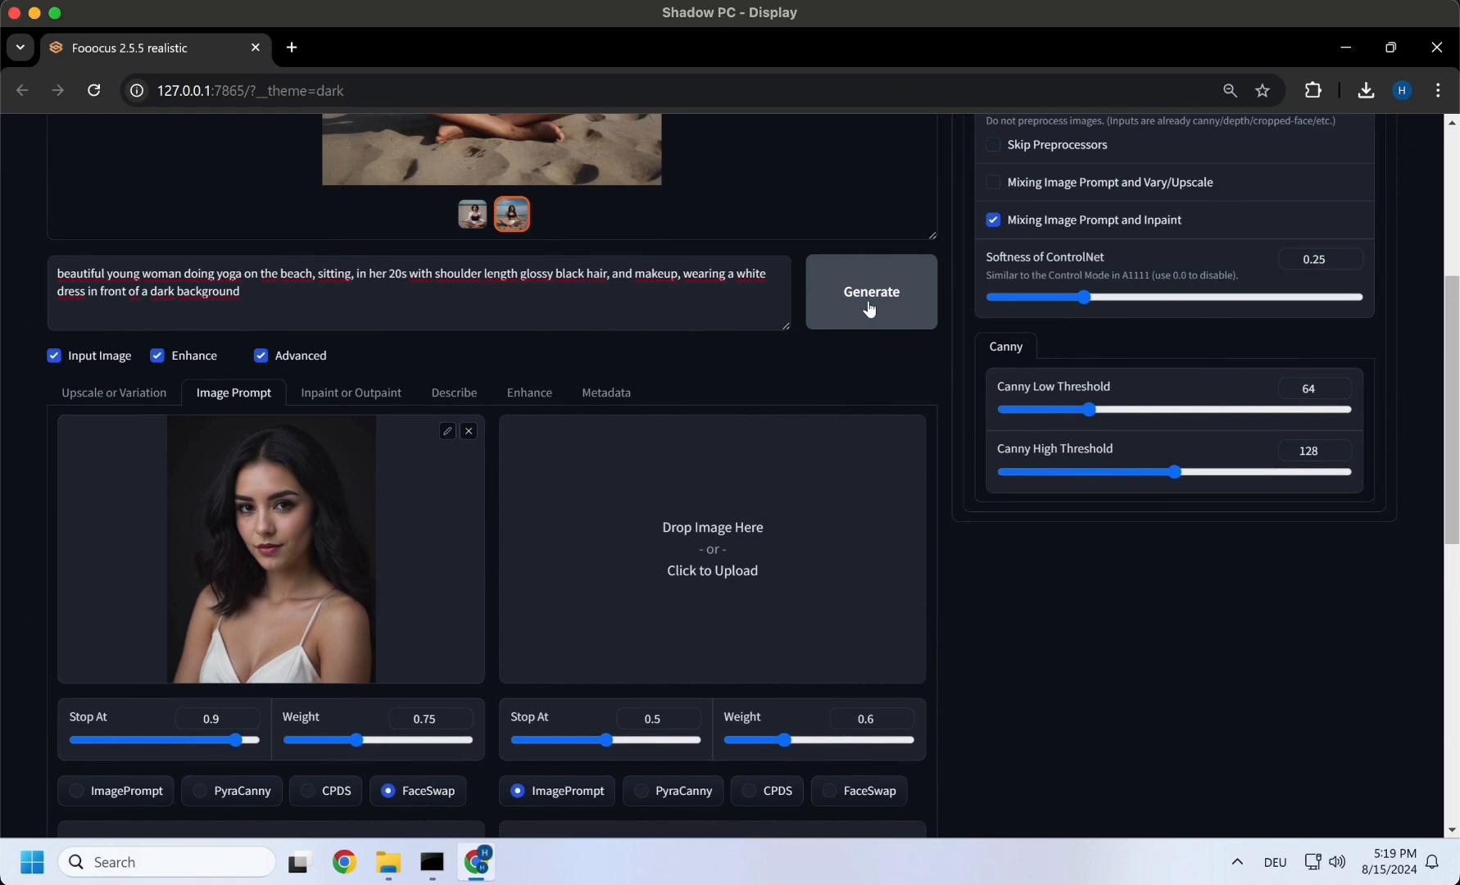
{"action": "left_click", "coordinate": [870, 309]}
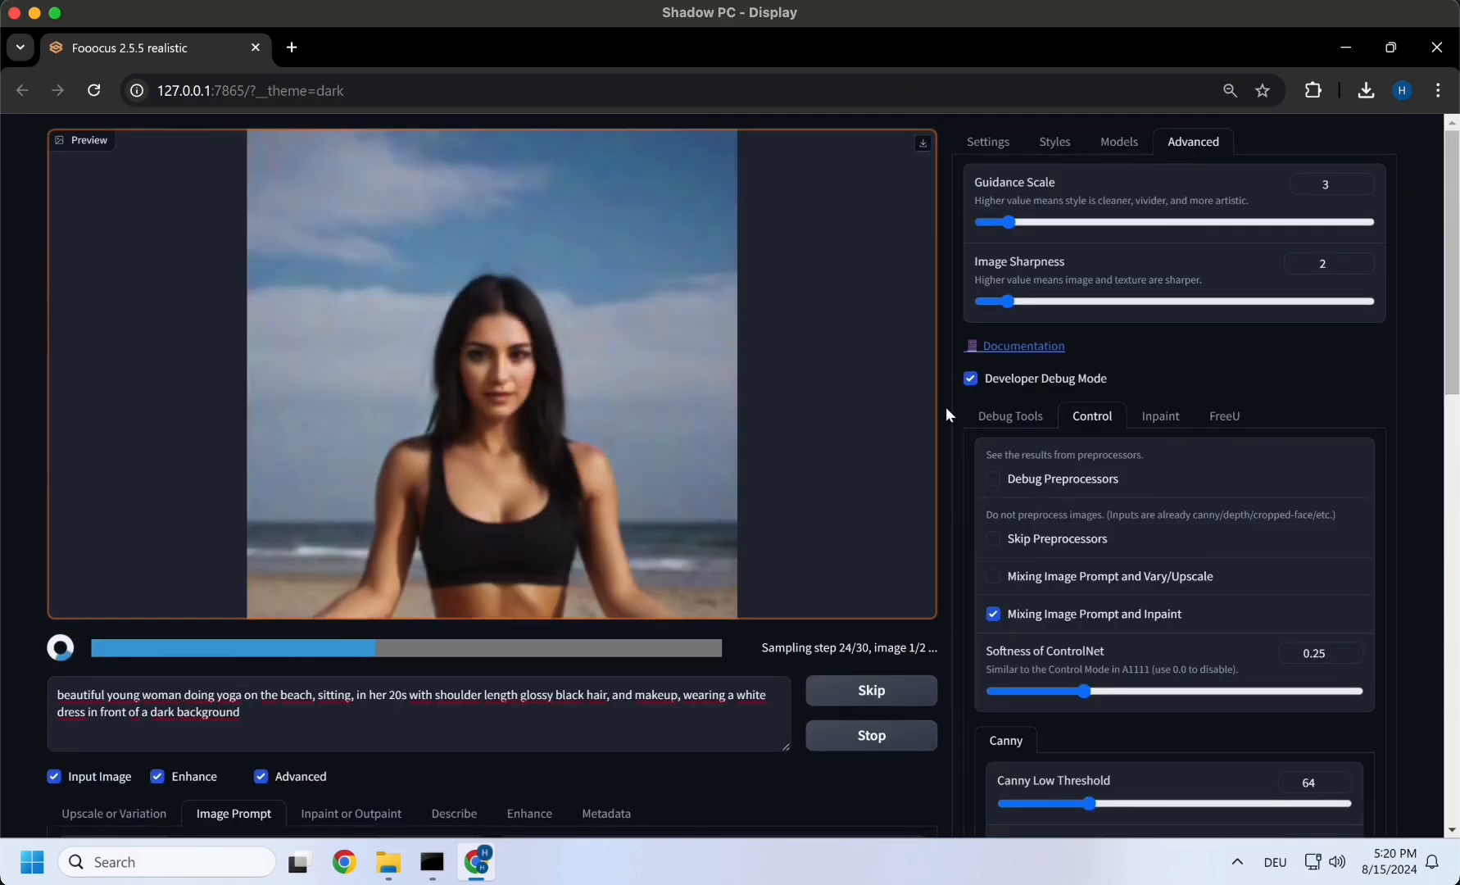
- Compare the woman's face in image (6).png with the face-swapped result in image (8).png
{"action": "left_click", "coordinate": [476, 355]}
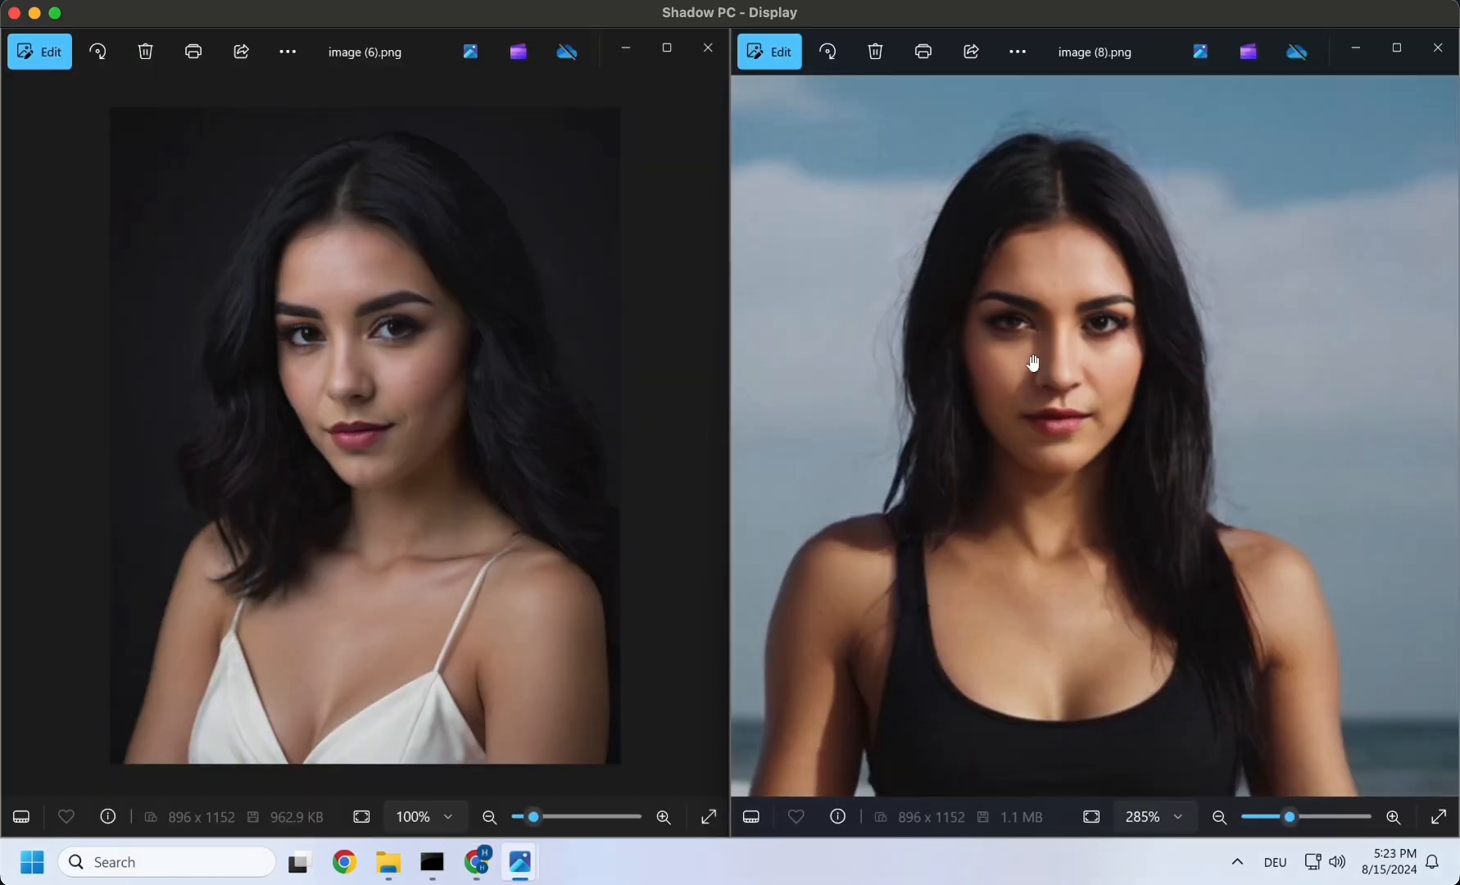
{"action": "scroll", "coordinate": [1084, 421], "scroll_direction": "down", "scroll_amount": 11}
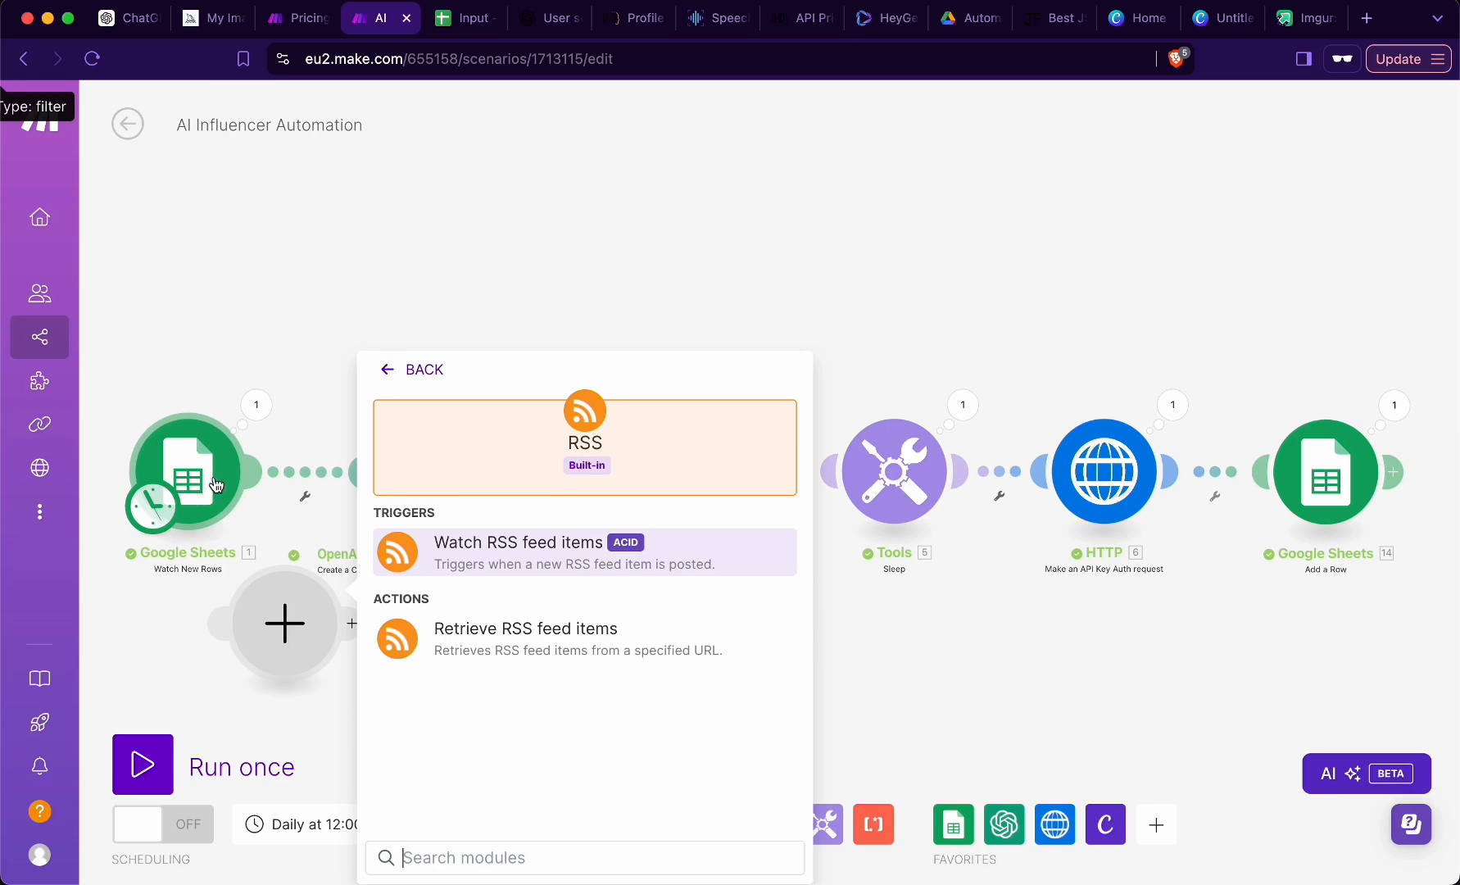
{"action": "left_click", "coordinate": [433, 377]}
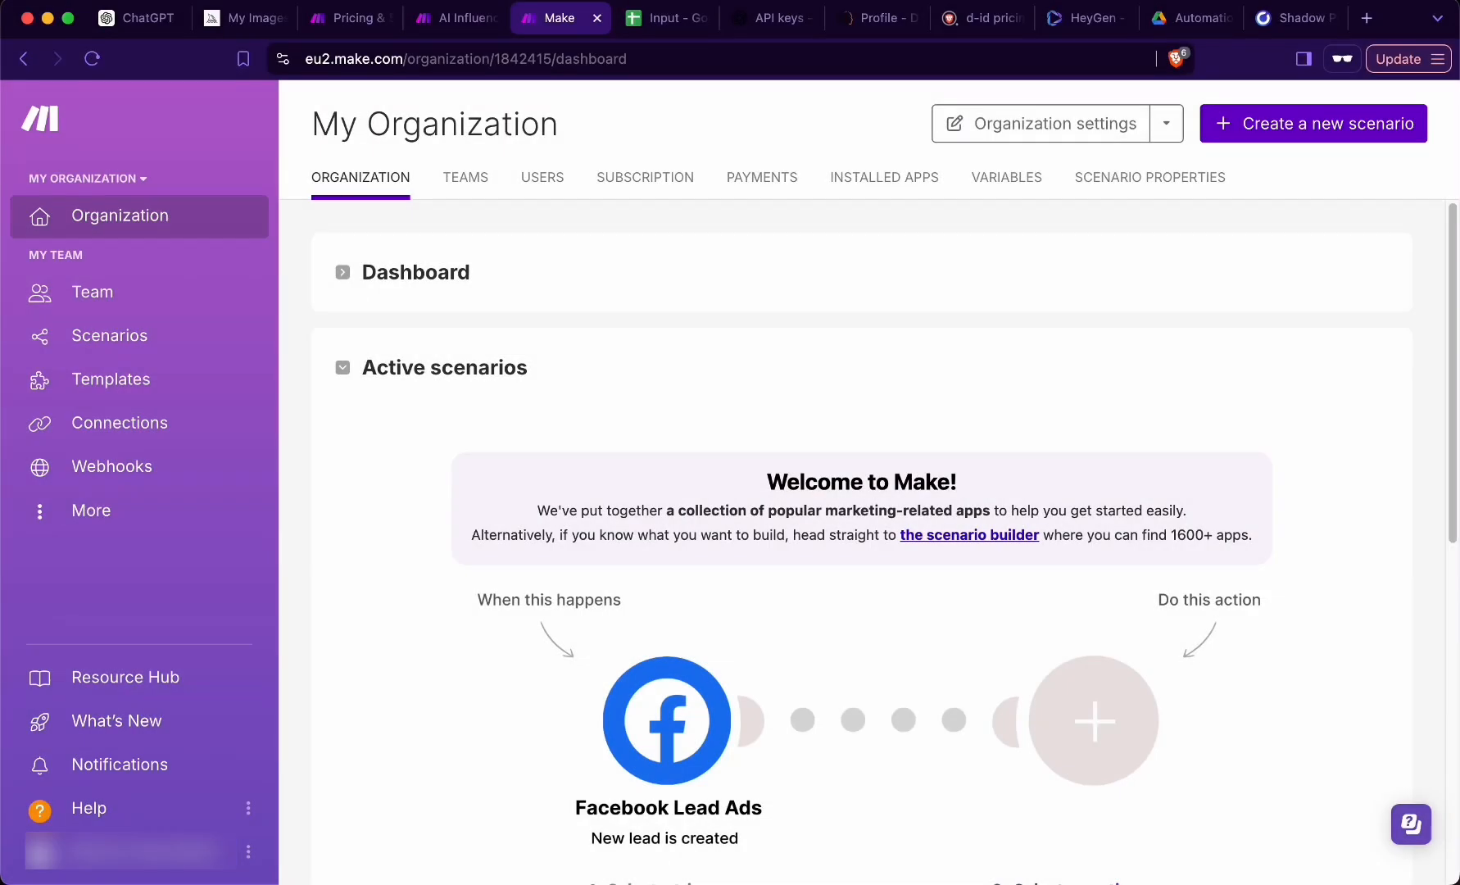
- Create a new scenario in Make and add the Google Sheets Watch New Rows module as its trigger
{"action": "left_click", "coordinate": [1291, 131]}
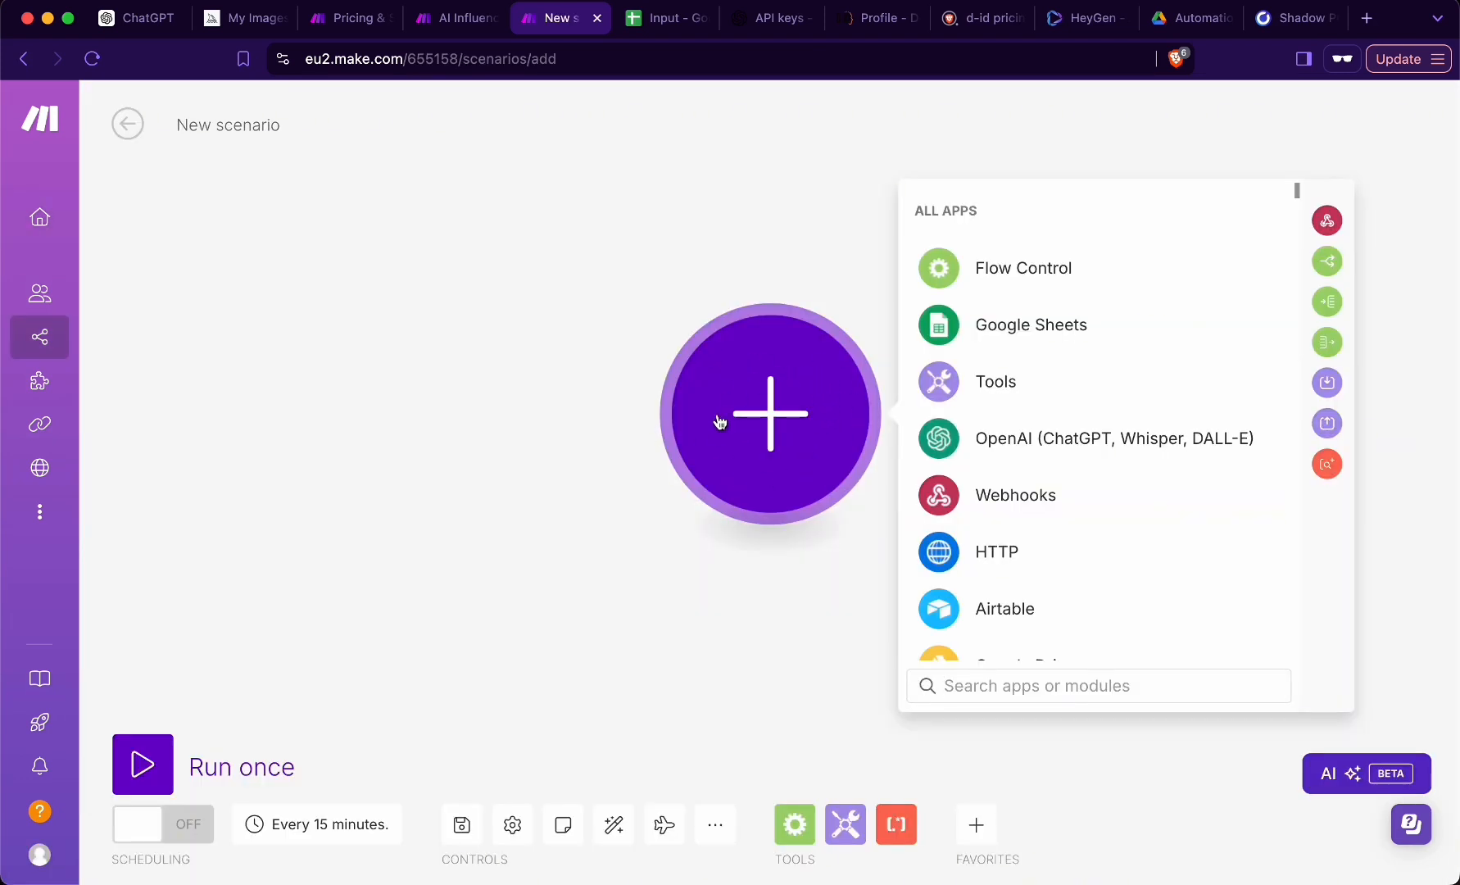
{"action": "left_click", "coordinate": [1043, 328]}
{"action": "scroll", "coordinate": [1027, 439], "scroll_direction": "down", "scroll_amount": 5}
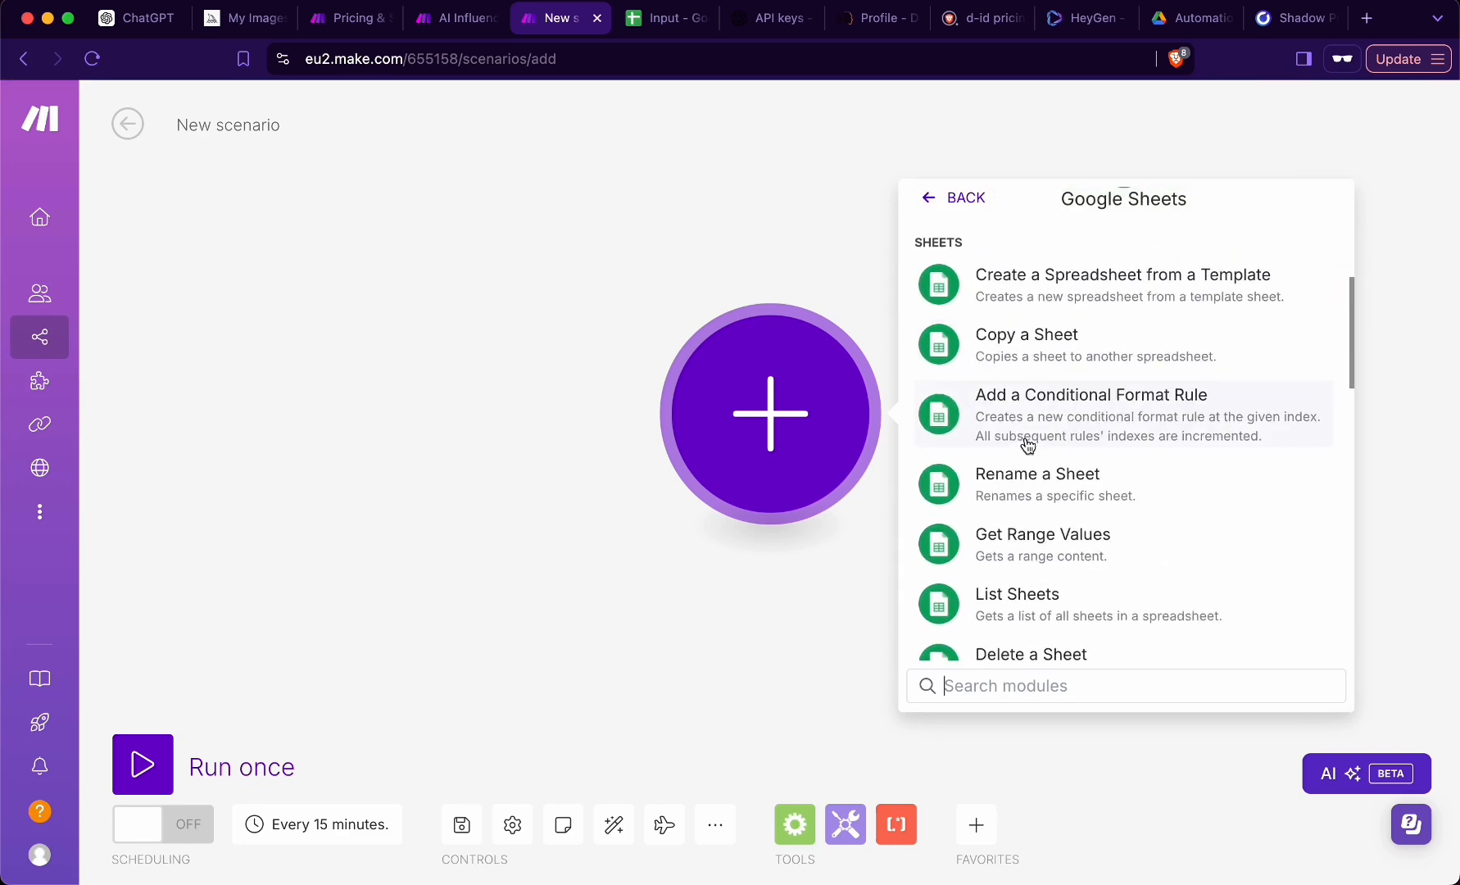
{"action": "scroll", "coordinate": [1028, 445], "scroll_direction": "down", "scroll_amount": 6}
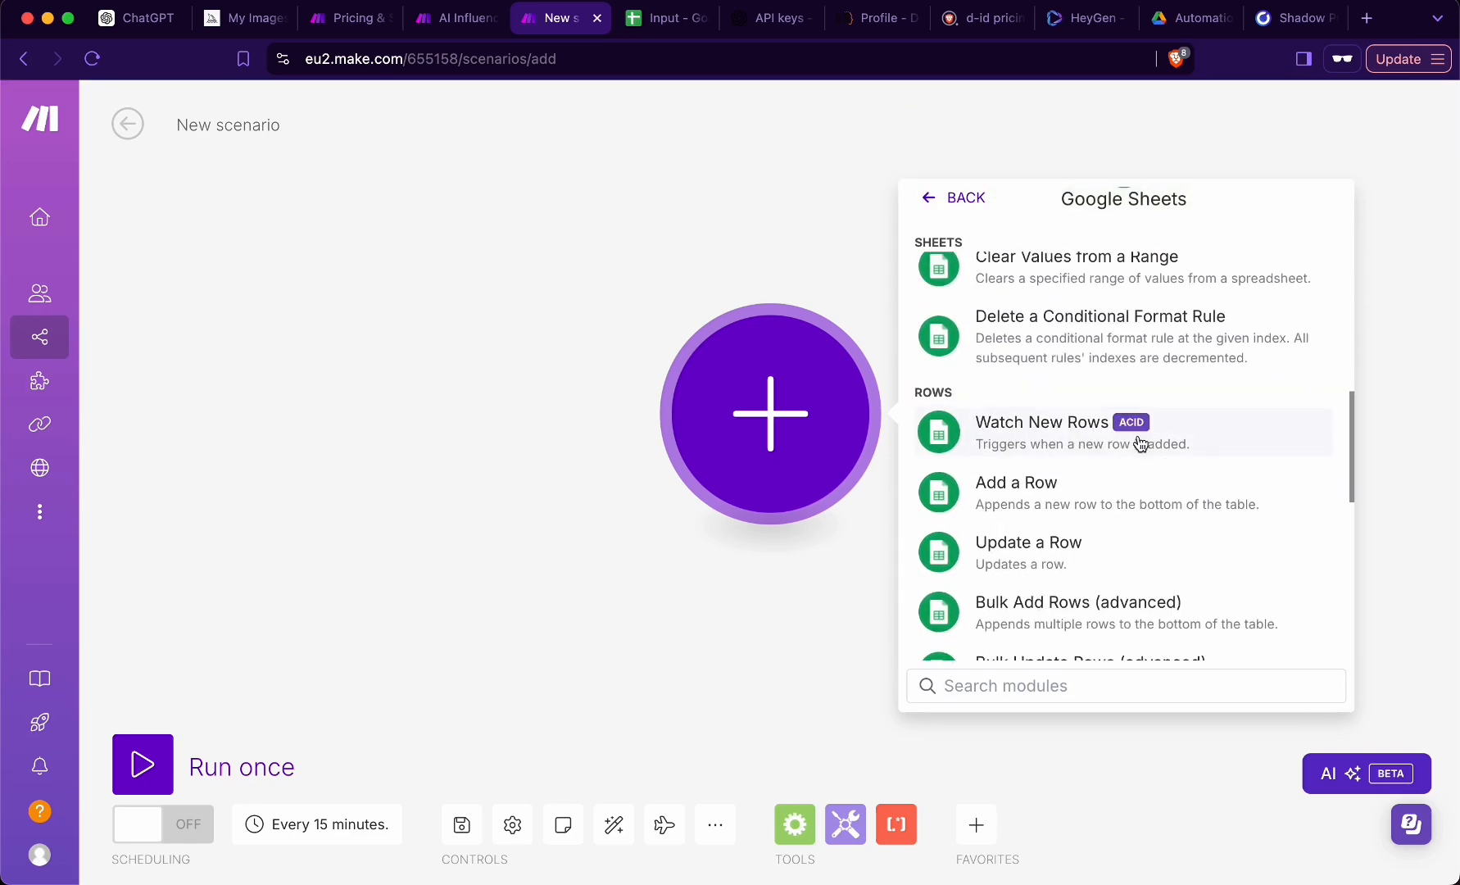
{"action": "left_click", "coordinate": [1076, 439]}
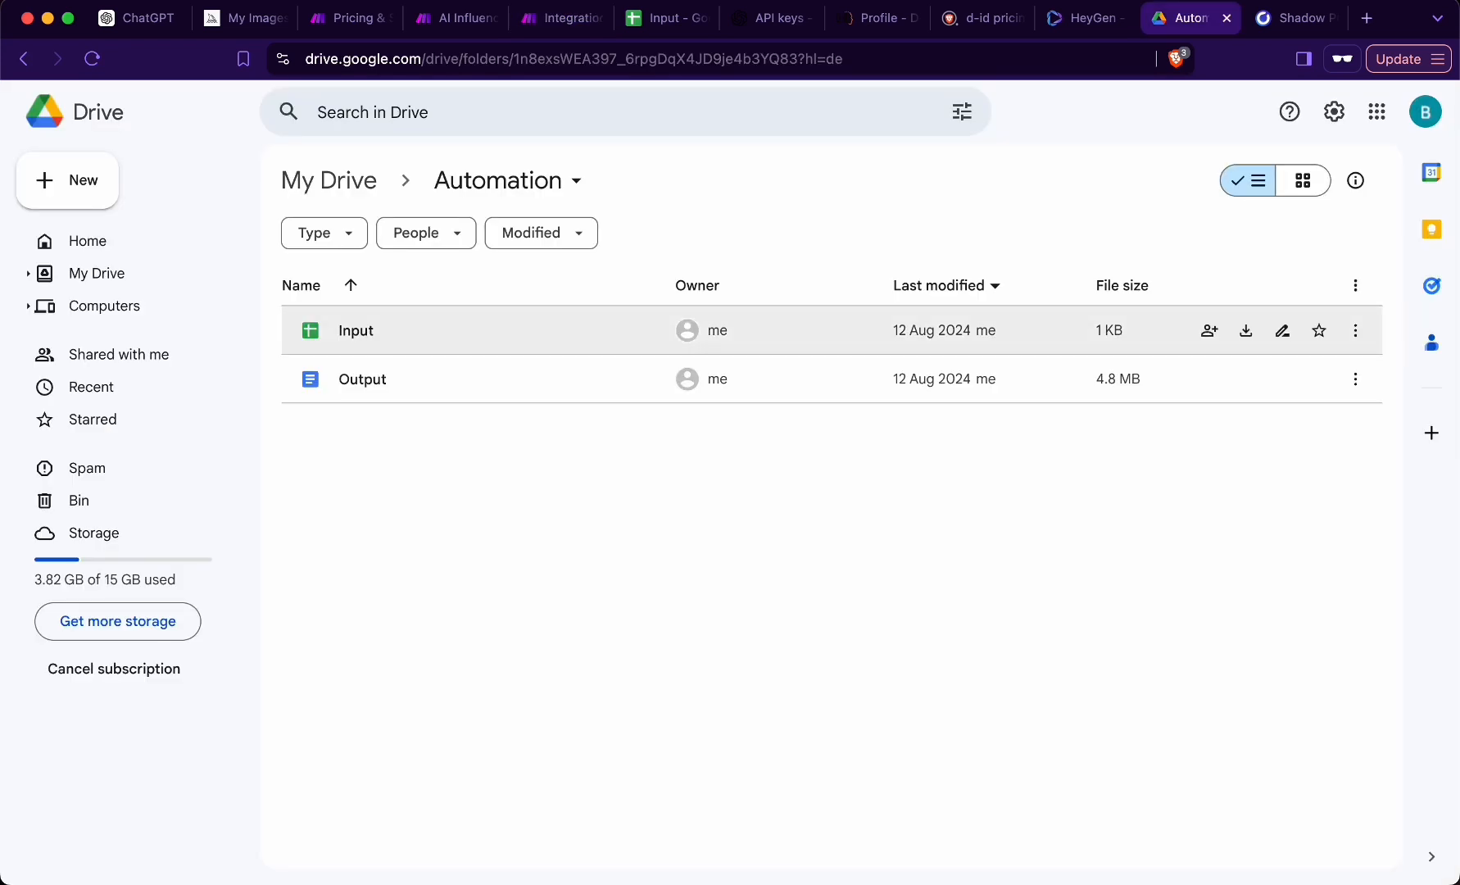
- Switch to the Input spreadsheet and examine the entries in A2 and A3 under the Ideas header
{"action": "left_click", "coordinate": [655, 18]}
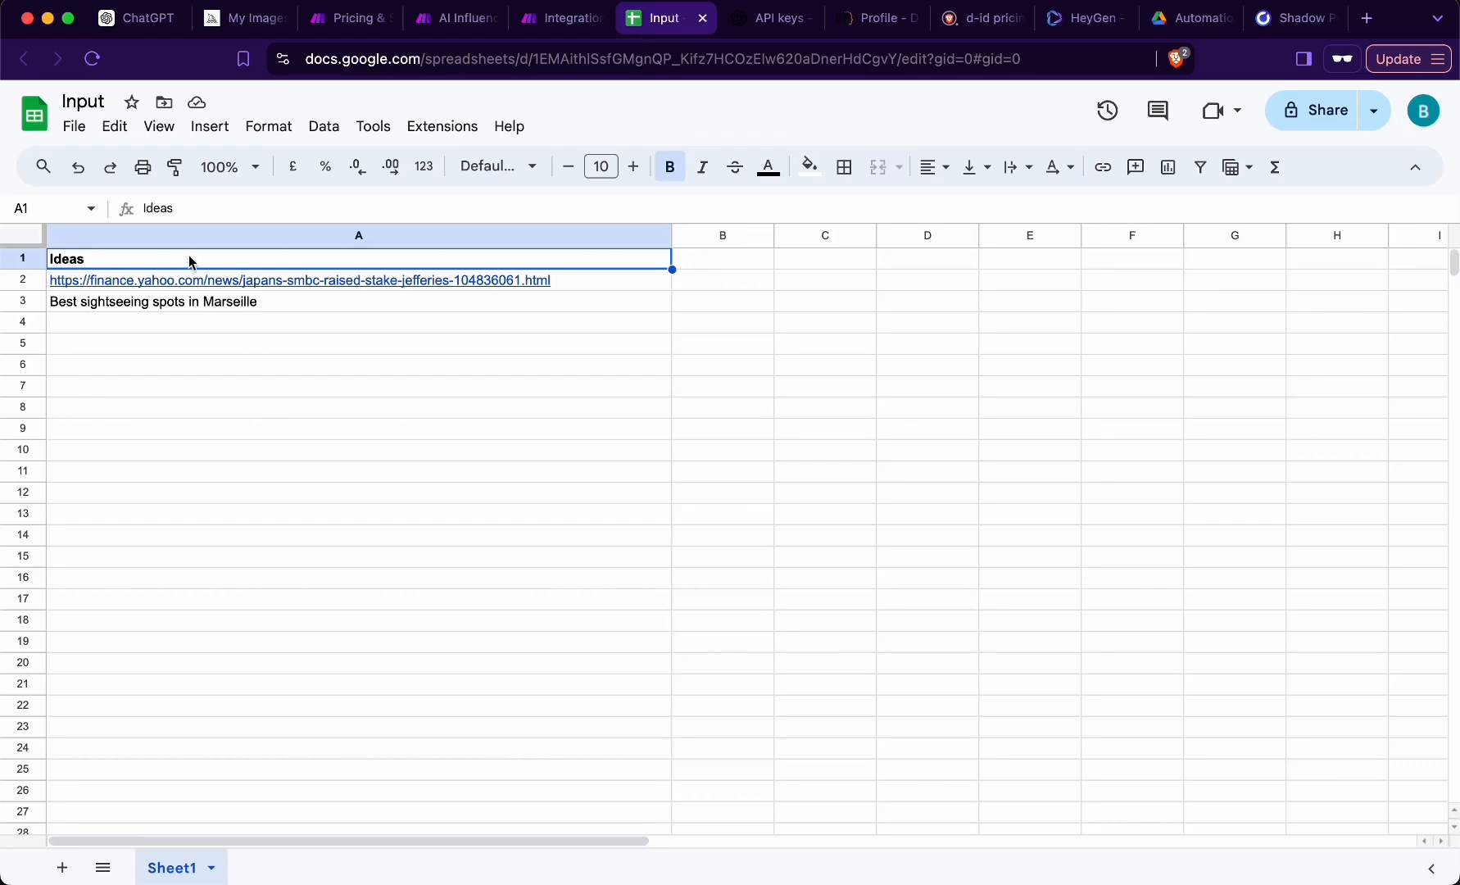
{"action": "left_click", "coordinate": [612, 281]}
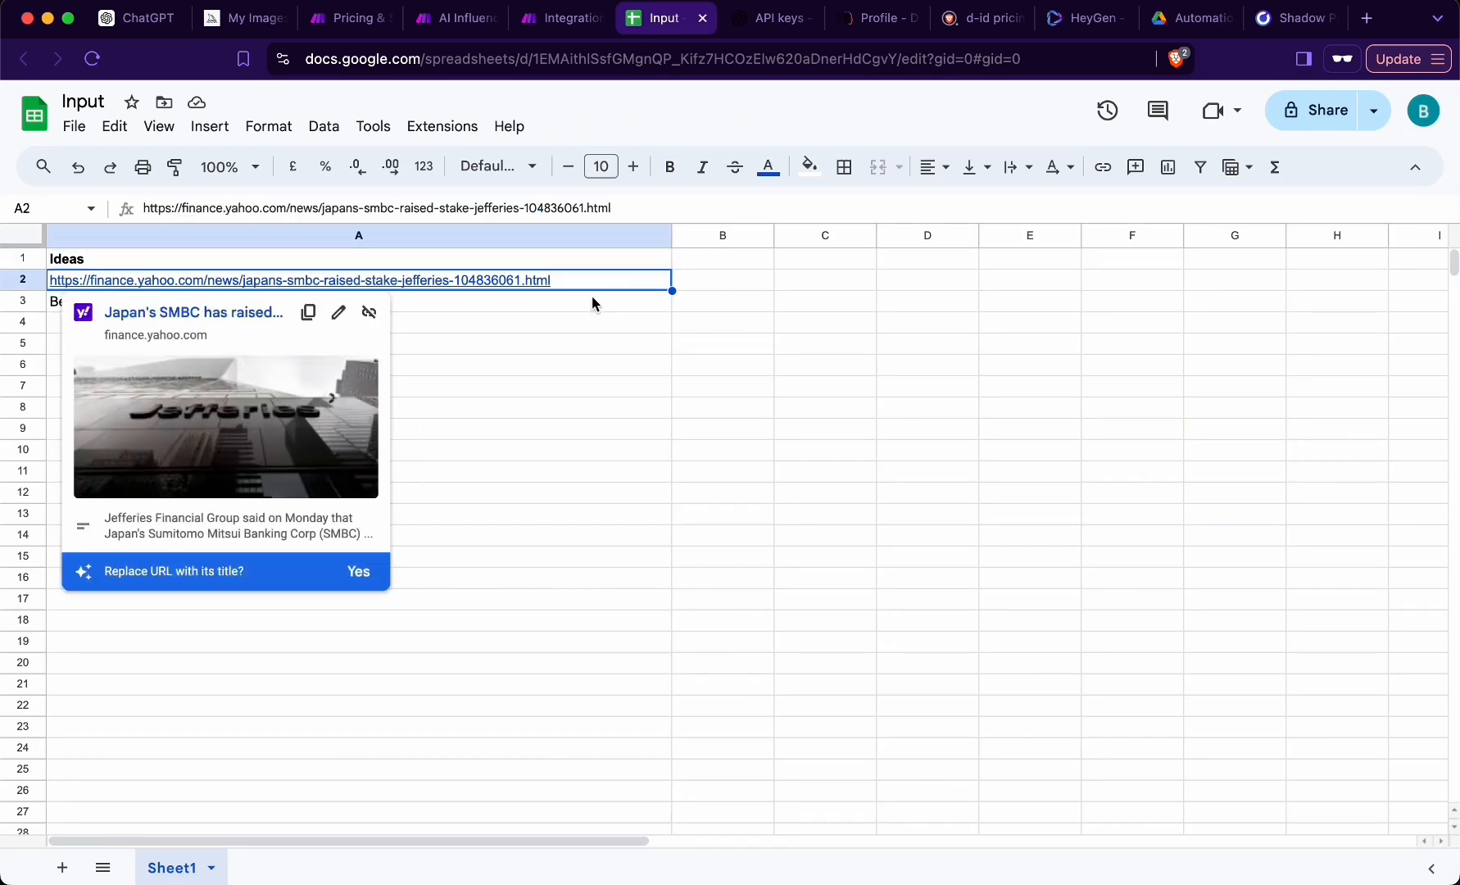
{"action": "mouse_move", "coordinate": [521, 286]}
{"action": "left_click", "coordinate": [517, 303]}
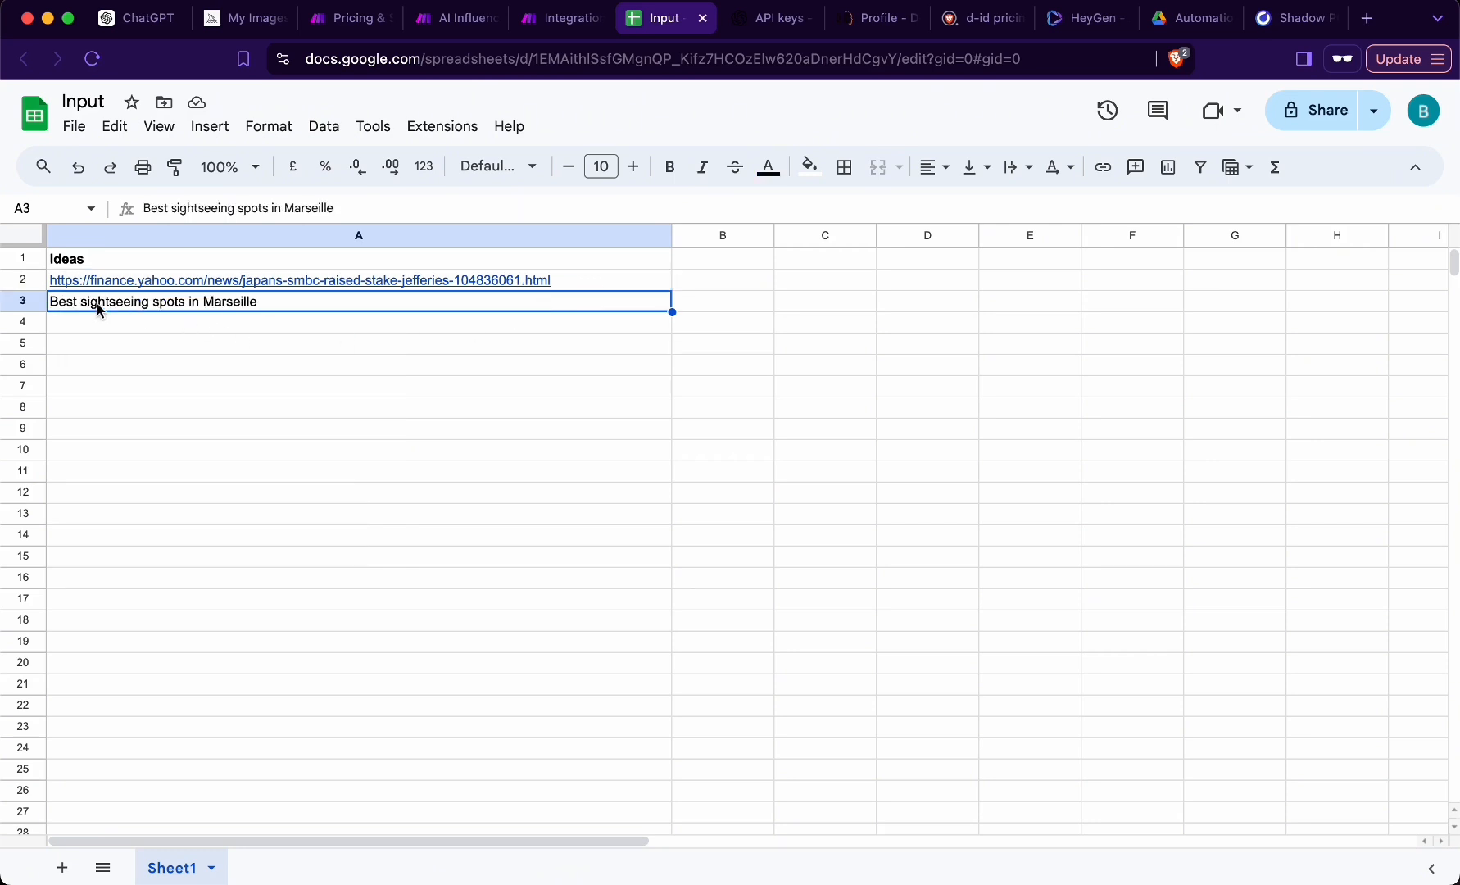
{"action": "double_click", "coordinate": [164, 305]}
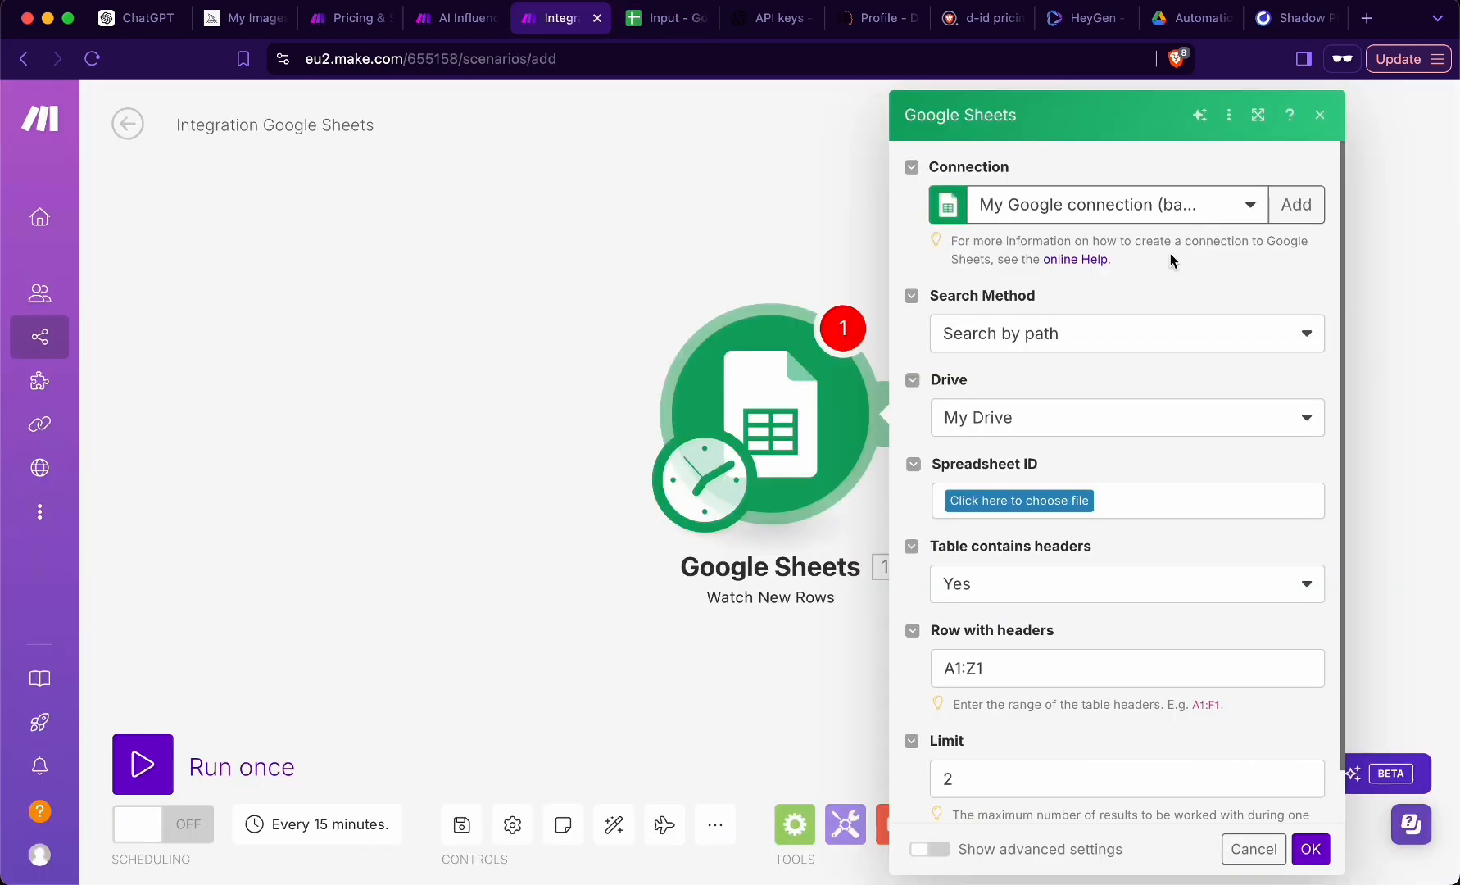
- Set the Watch New Rows trigger to read Sheet1 of the Input spreadsheet in the Automation folder
{"action": "left_click", "coordinate": [1307, 206]}
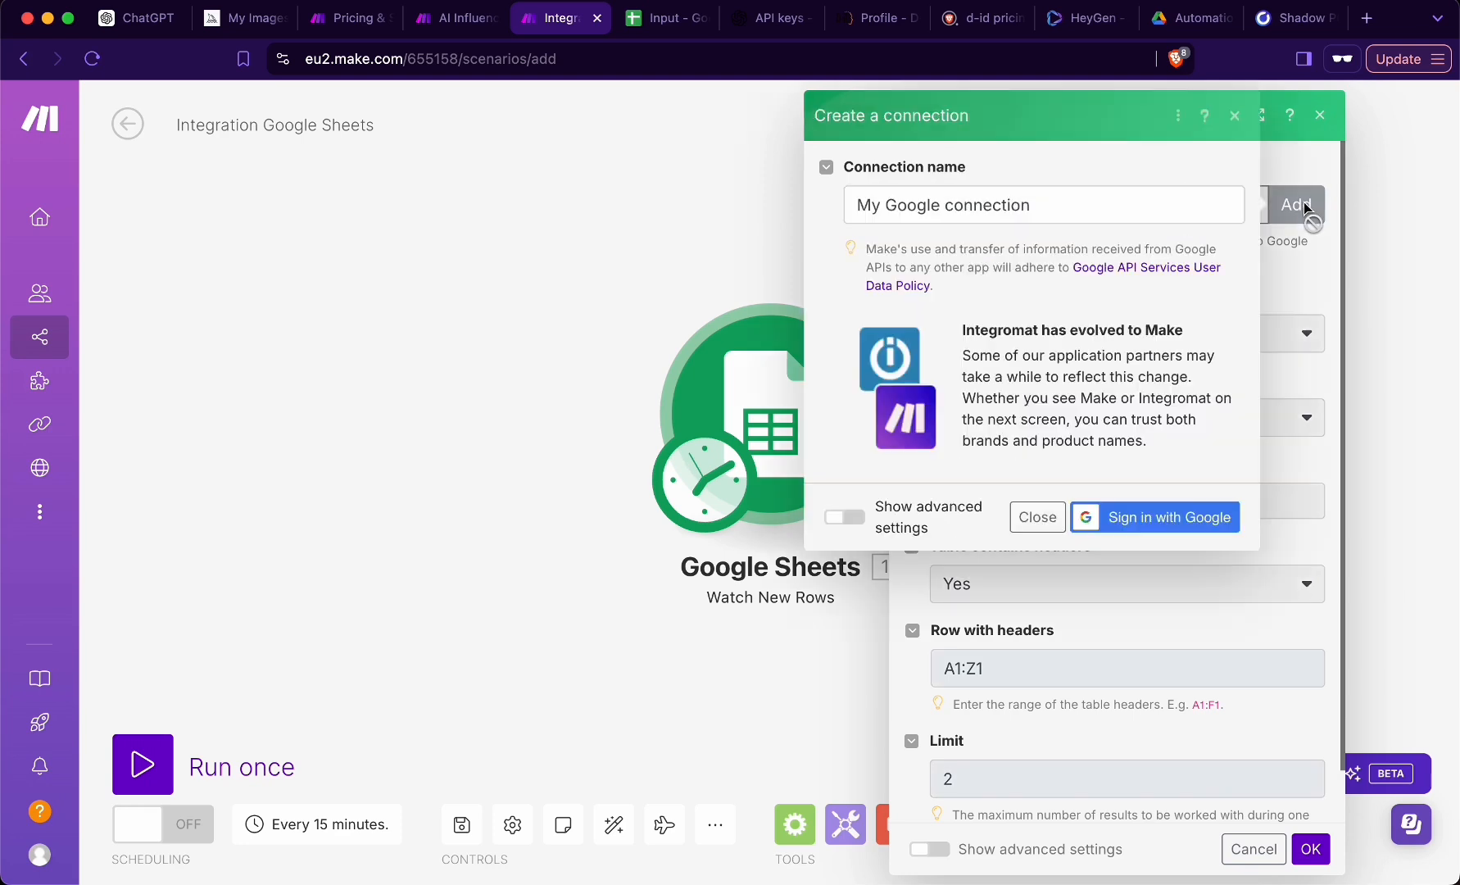
{"action": "left_click", "coordinate": [1037, 517]}
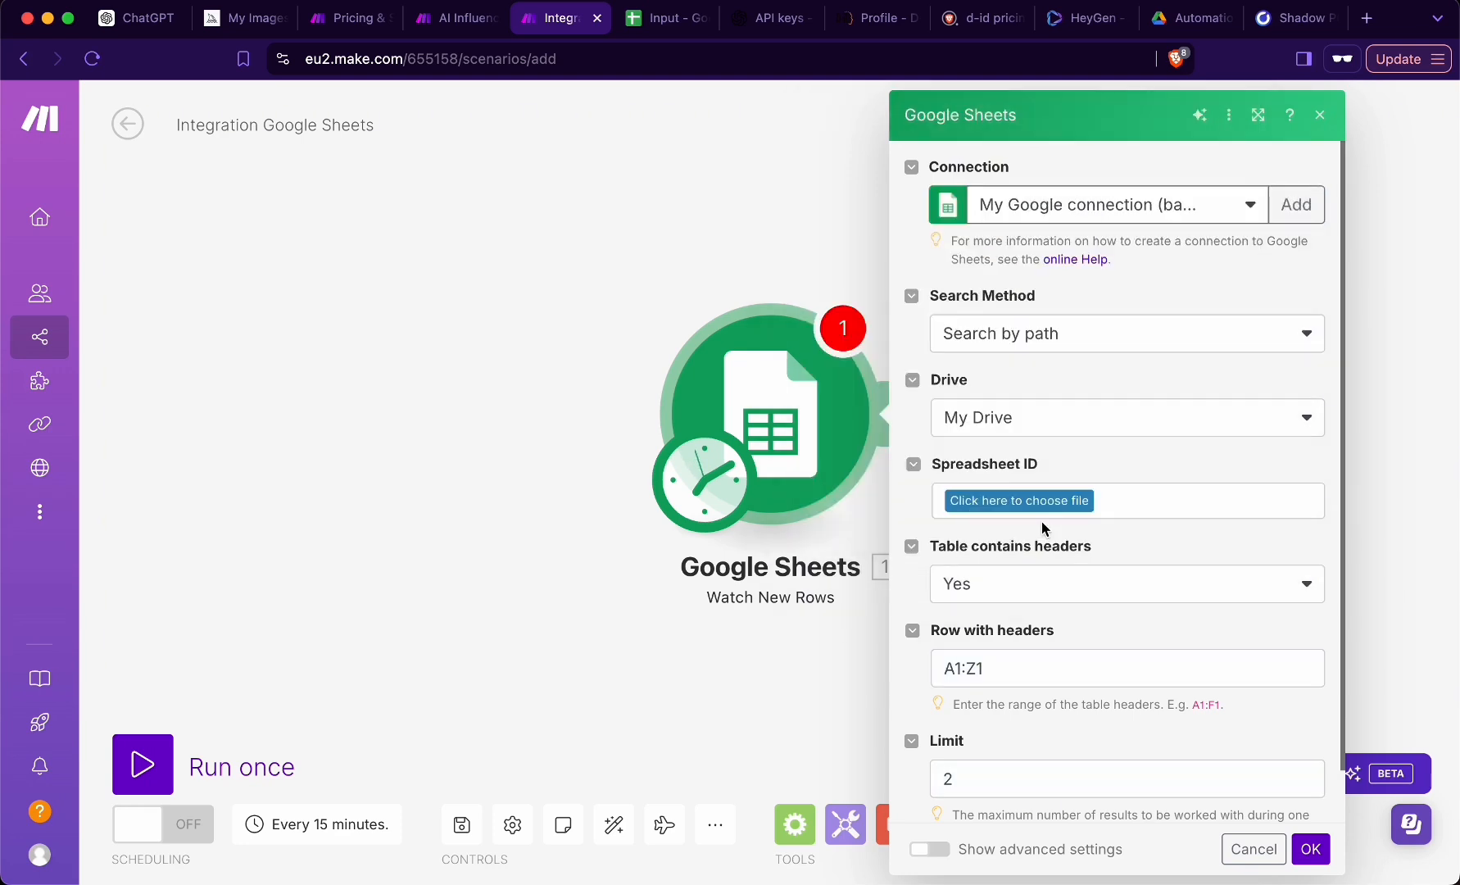
{"action": "scroll", "coordinate": [984, 410], "scroll_direction": "down", "scroll_amount": 1}
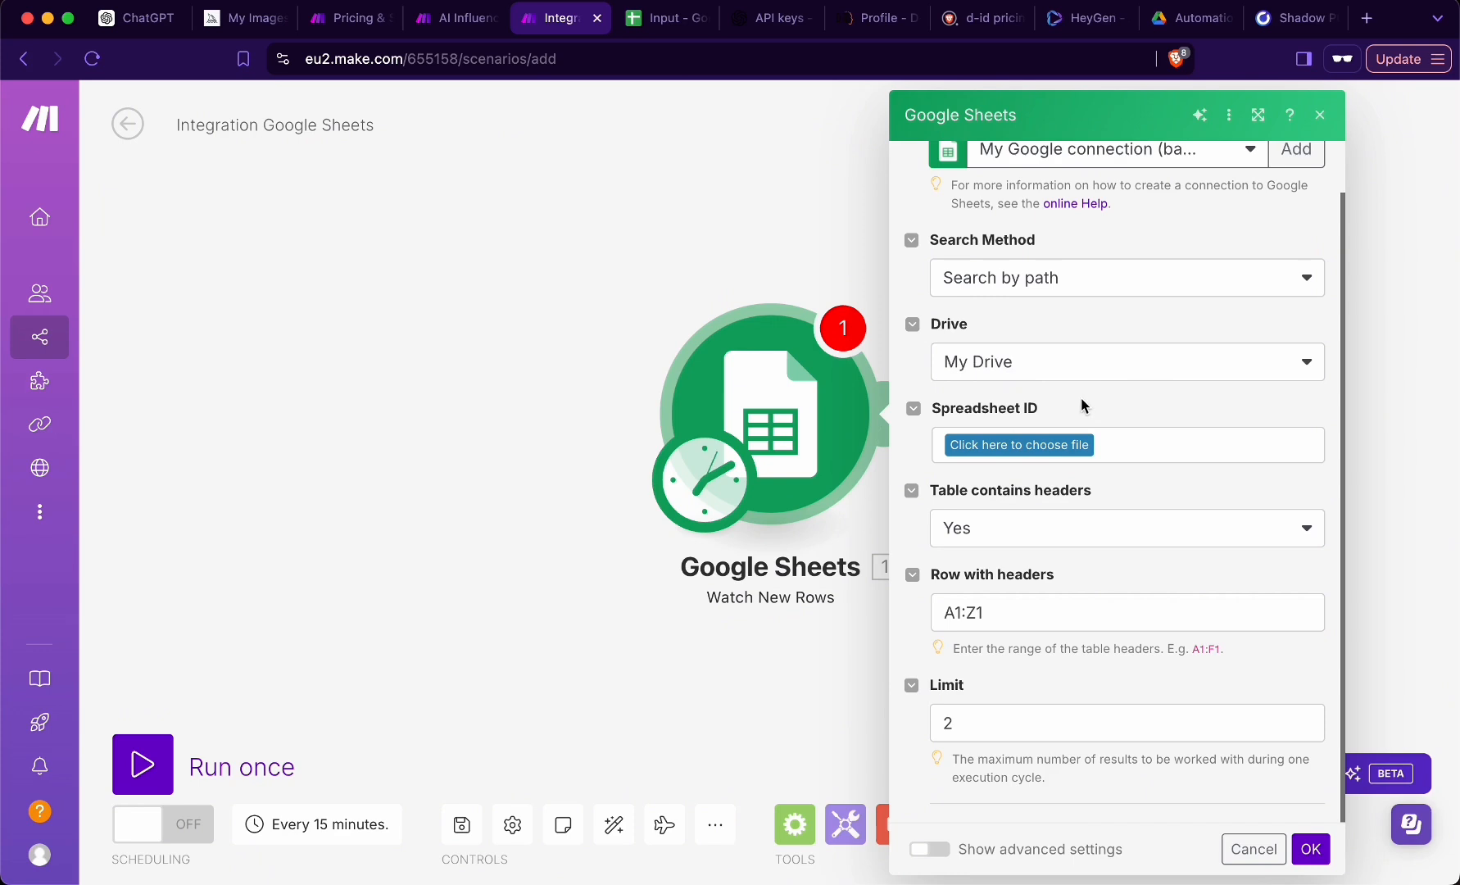
{"action": "left_click", "coordinate": [1043, 452]}
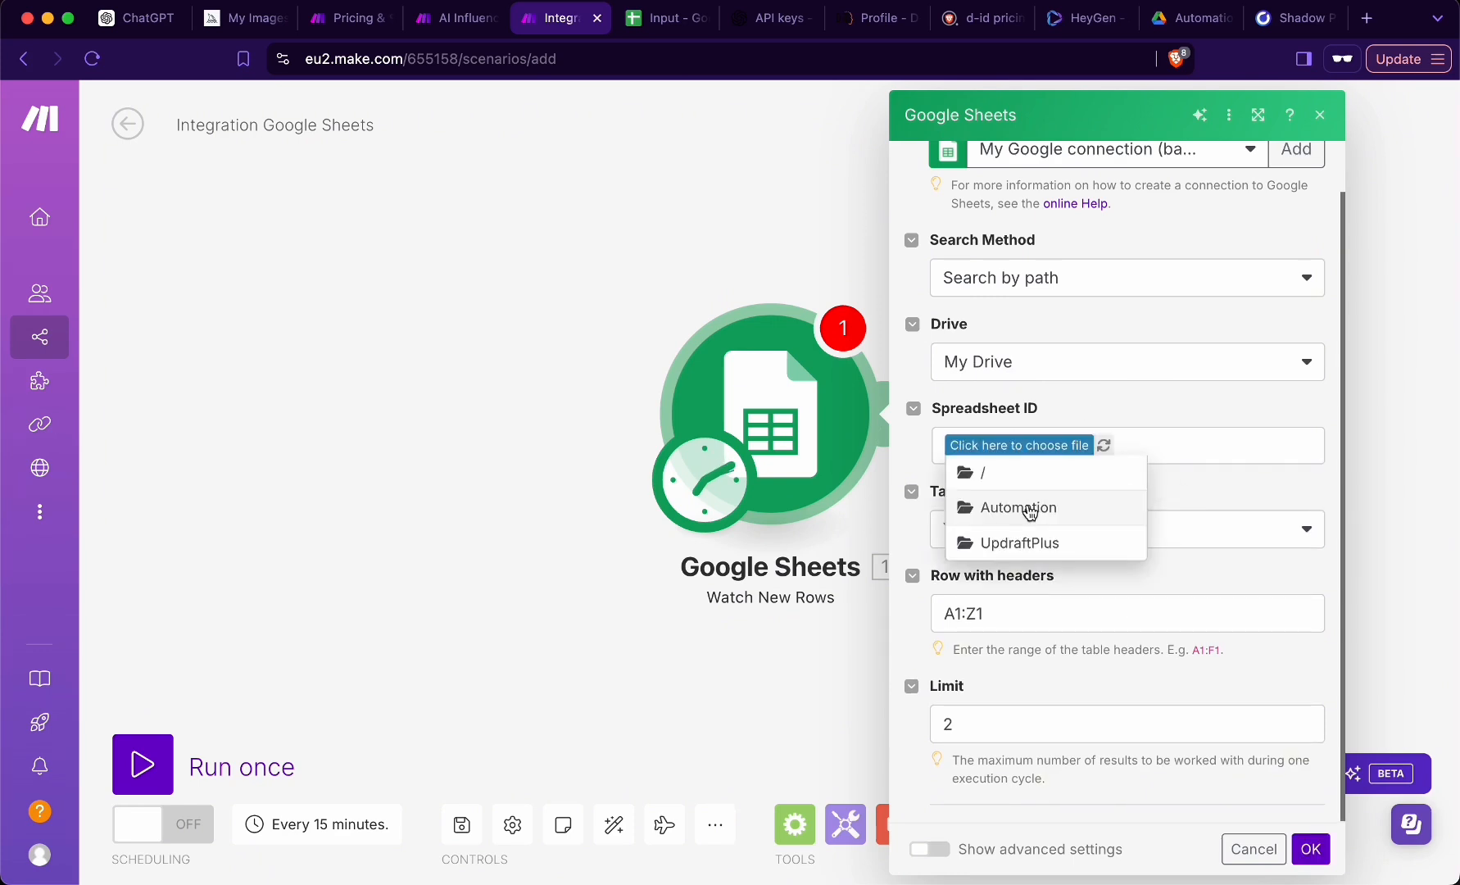
{"action": "left_click", "coordinate": [1029, 508]}
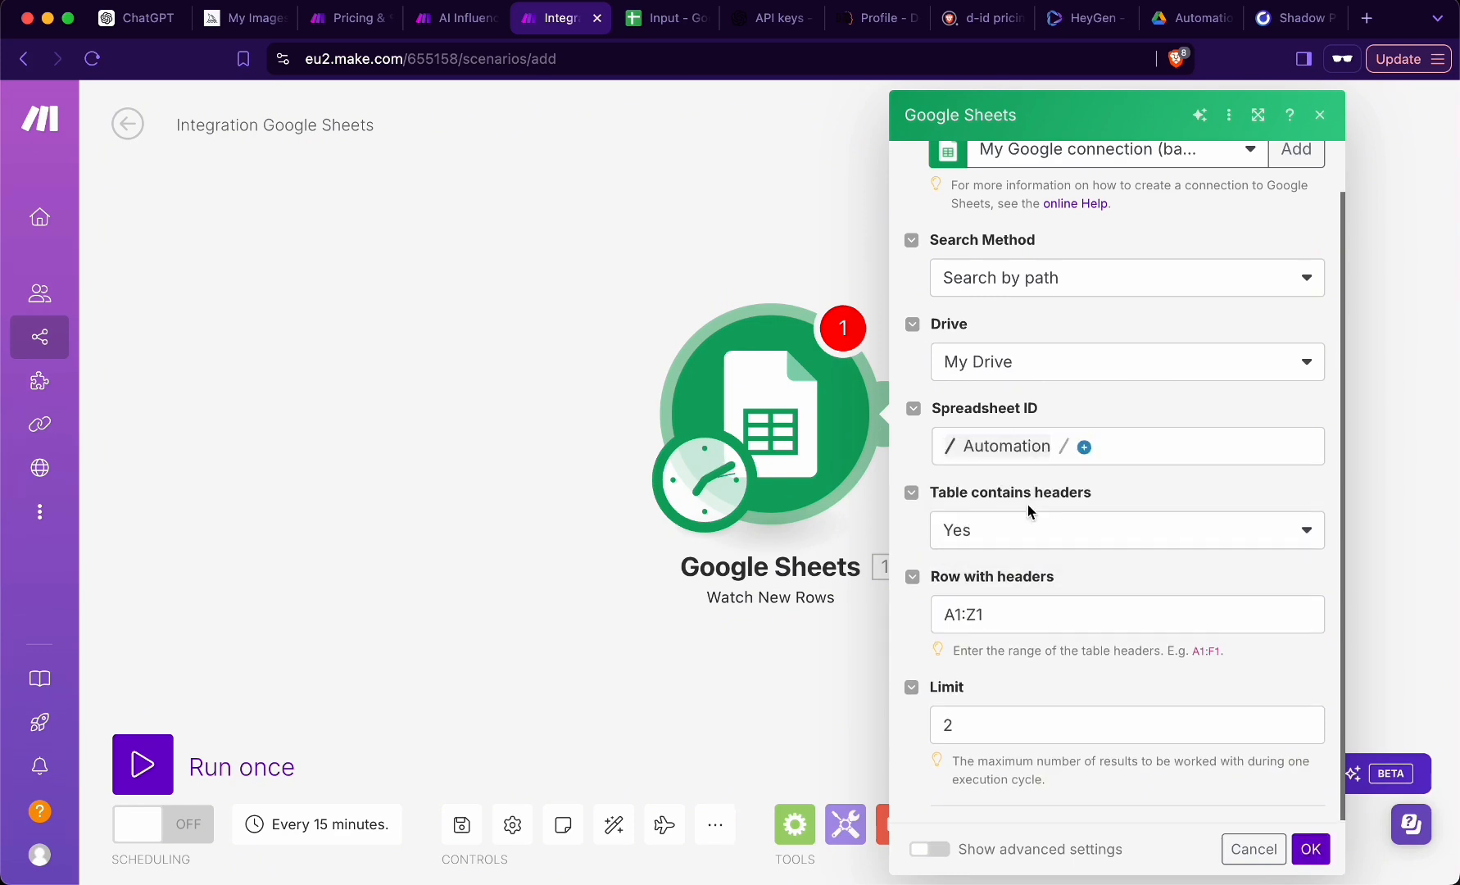
{"action": "left_click", "coordinate": [1084, 448]}
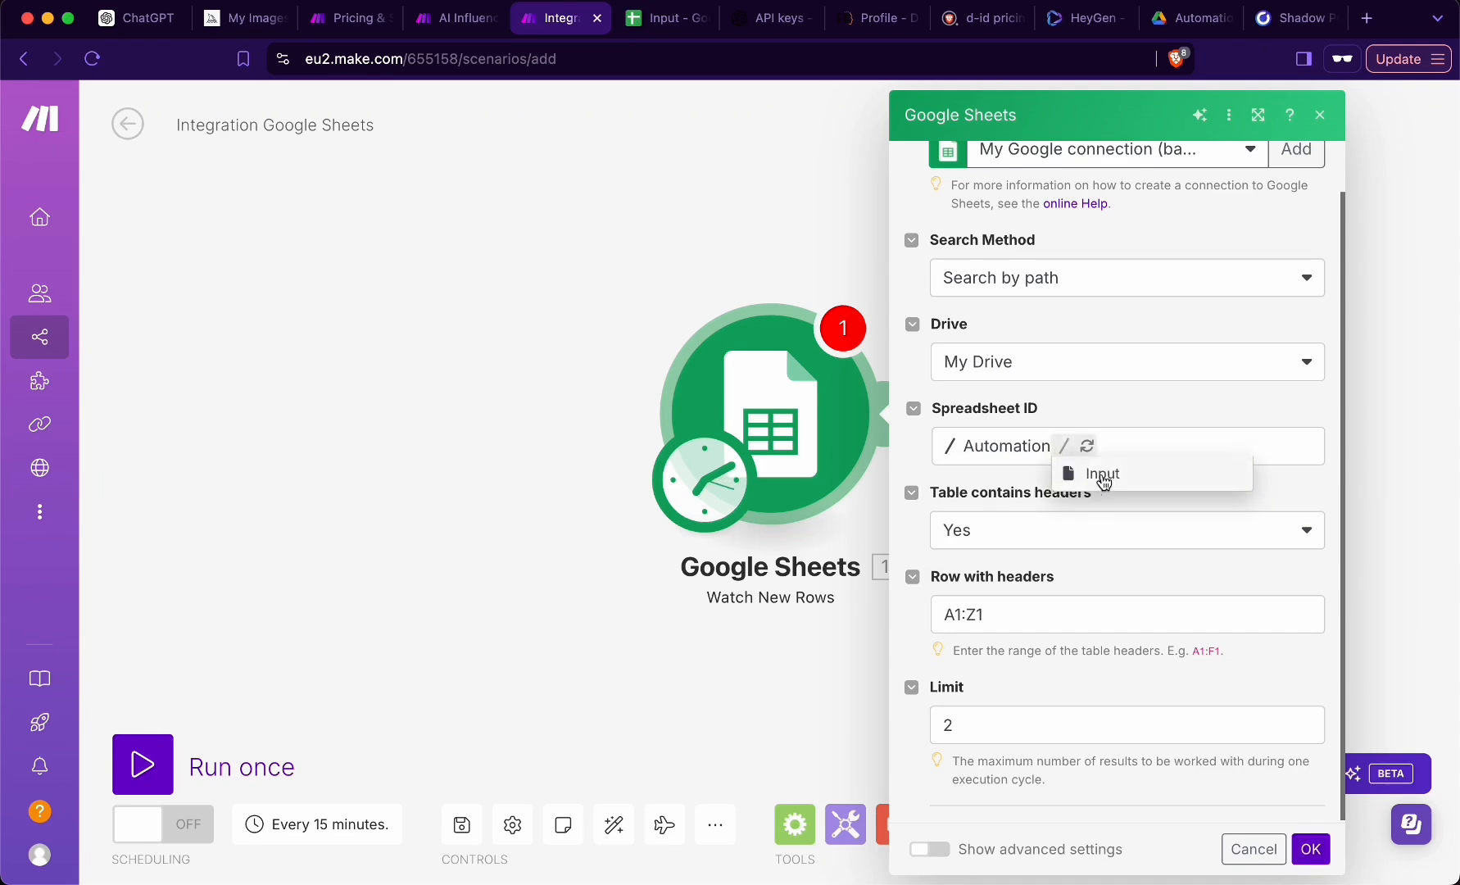
{"action": "left_click", "coordinate": [1102, 482]}
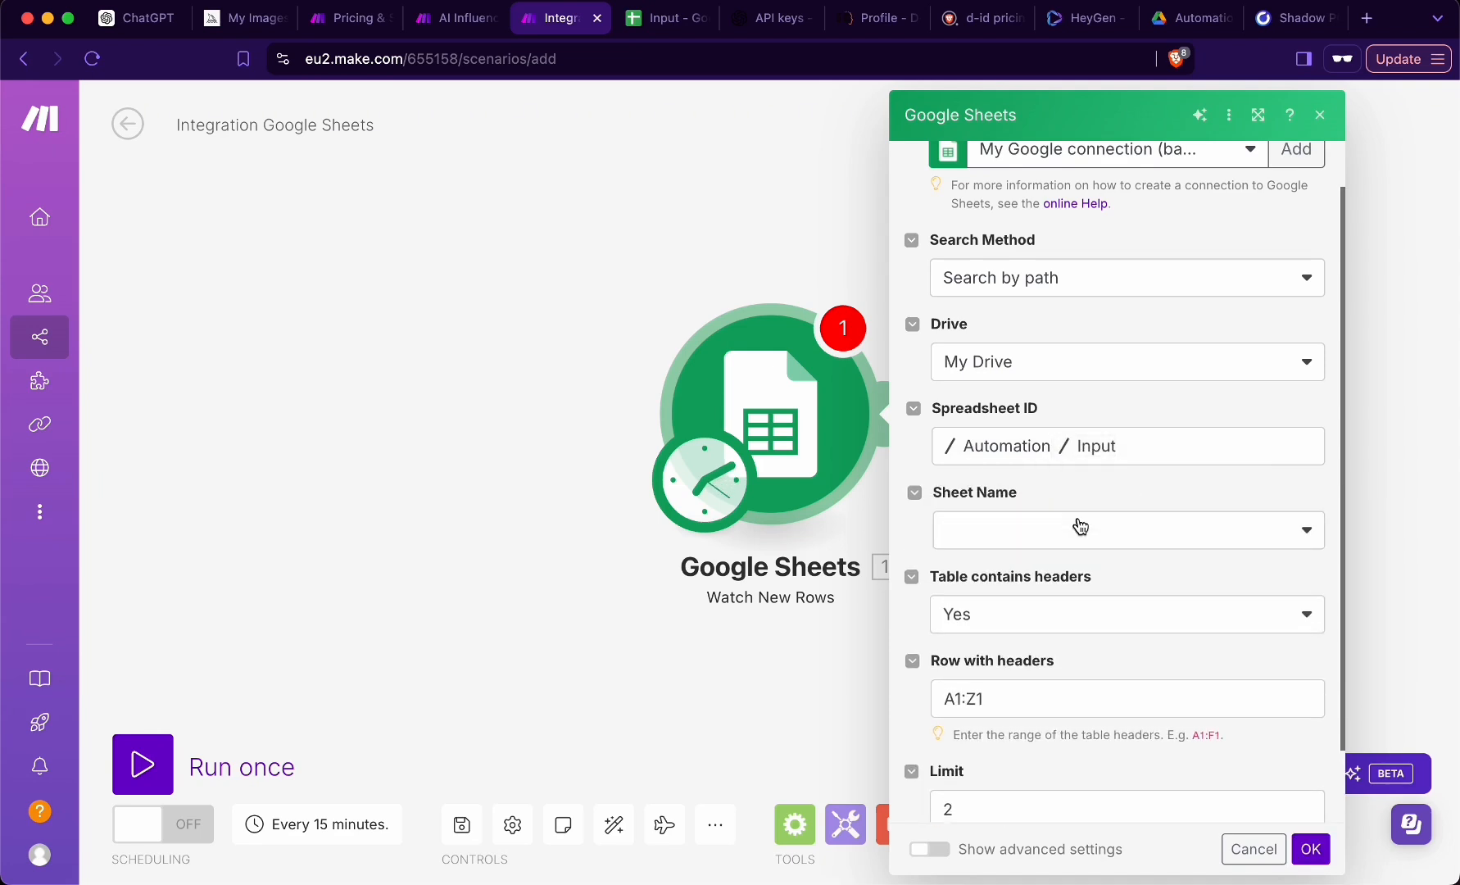
{"action": "left_click", "coordinate": [1007, 536]}
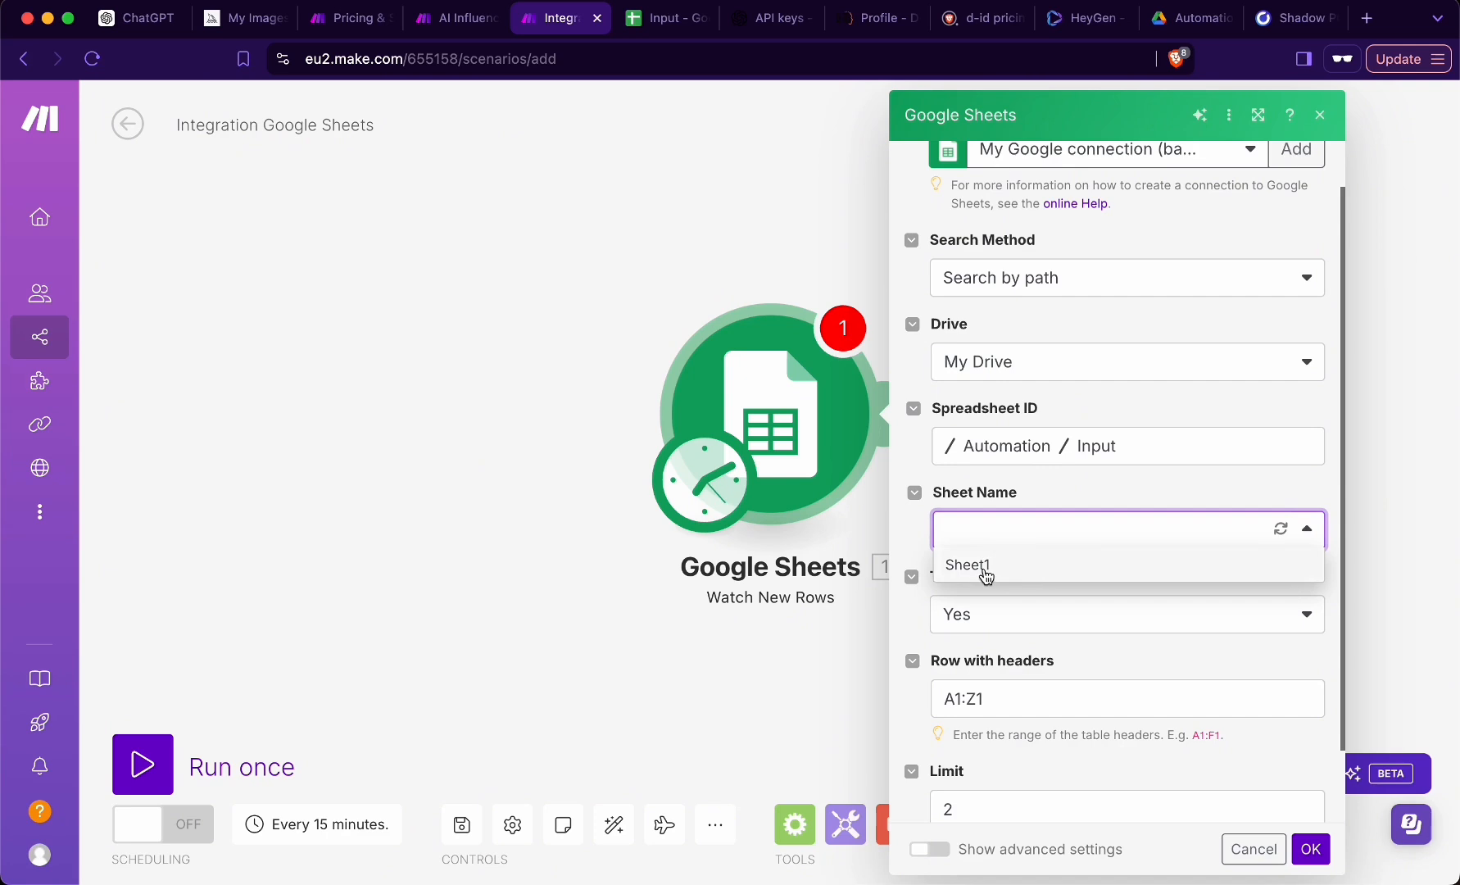
{"action": "left_click", "coordinate": [984, 573]}
- Check the sheet name and header row in the Input spreadsheet, and return to the Make scenario
{"action": "left_click", "coordinate": [660, 17]}
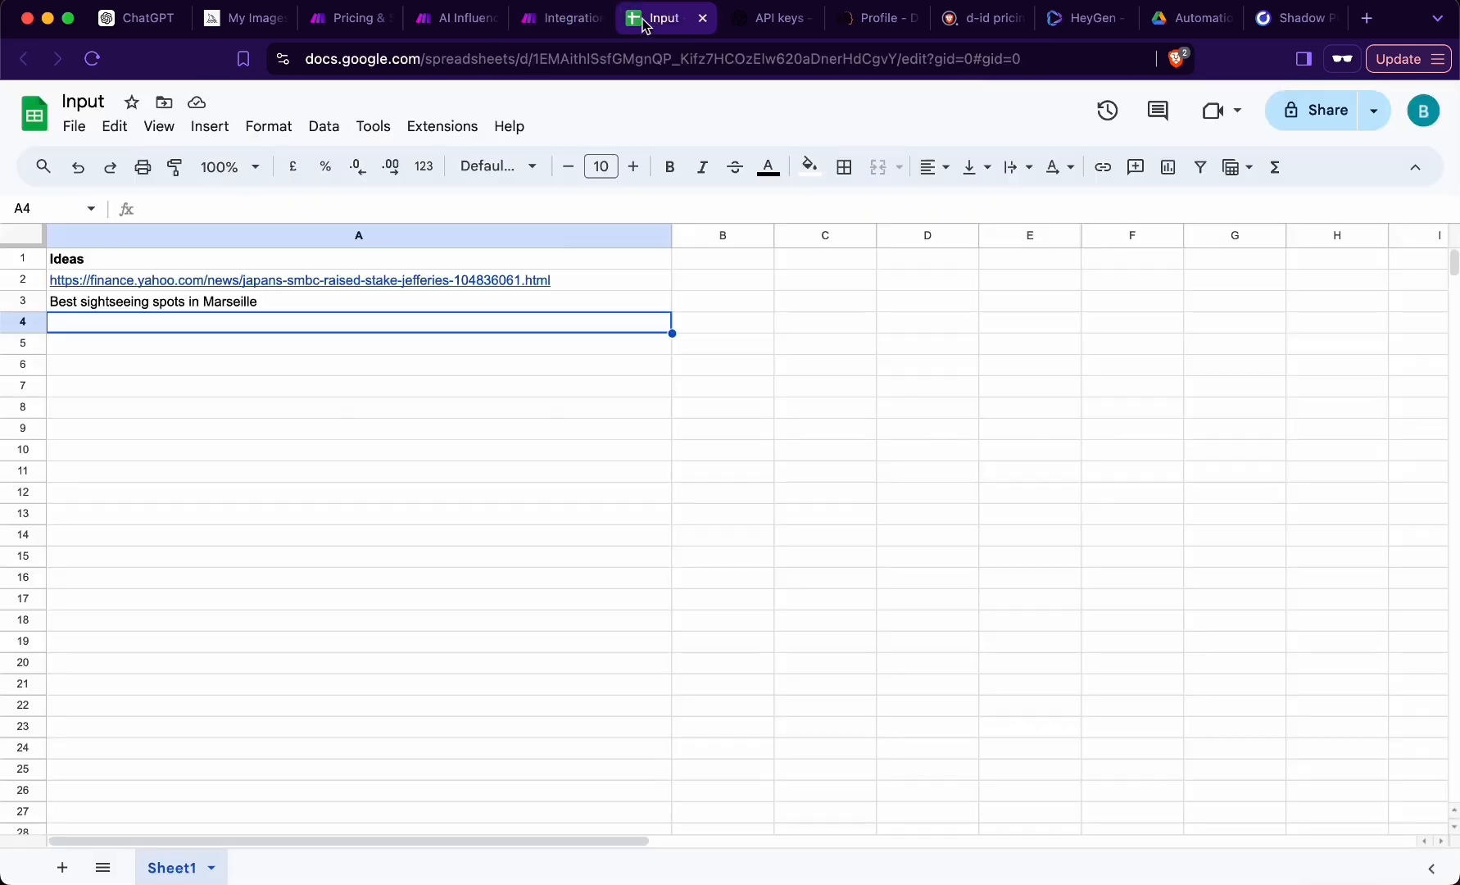
{"action": "left_click", "coordinate": [561, 17]}
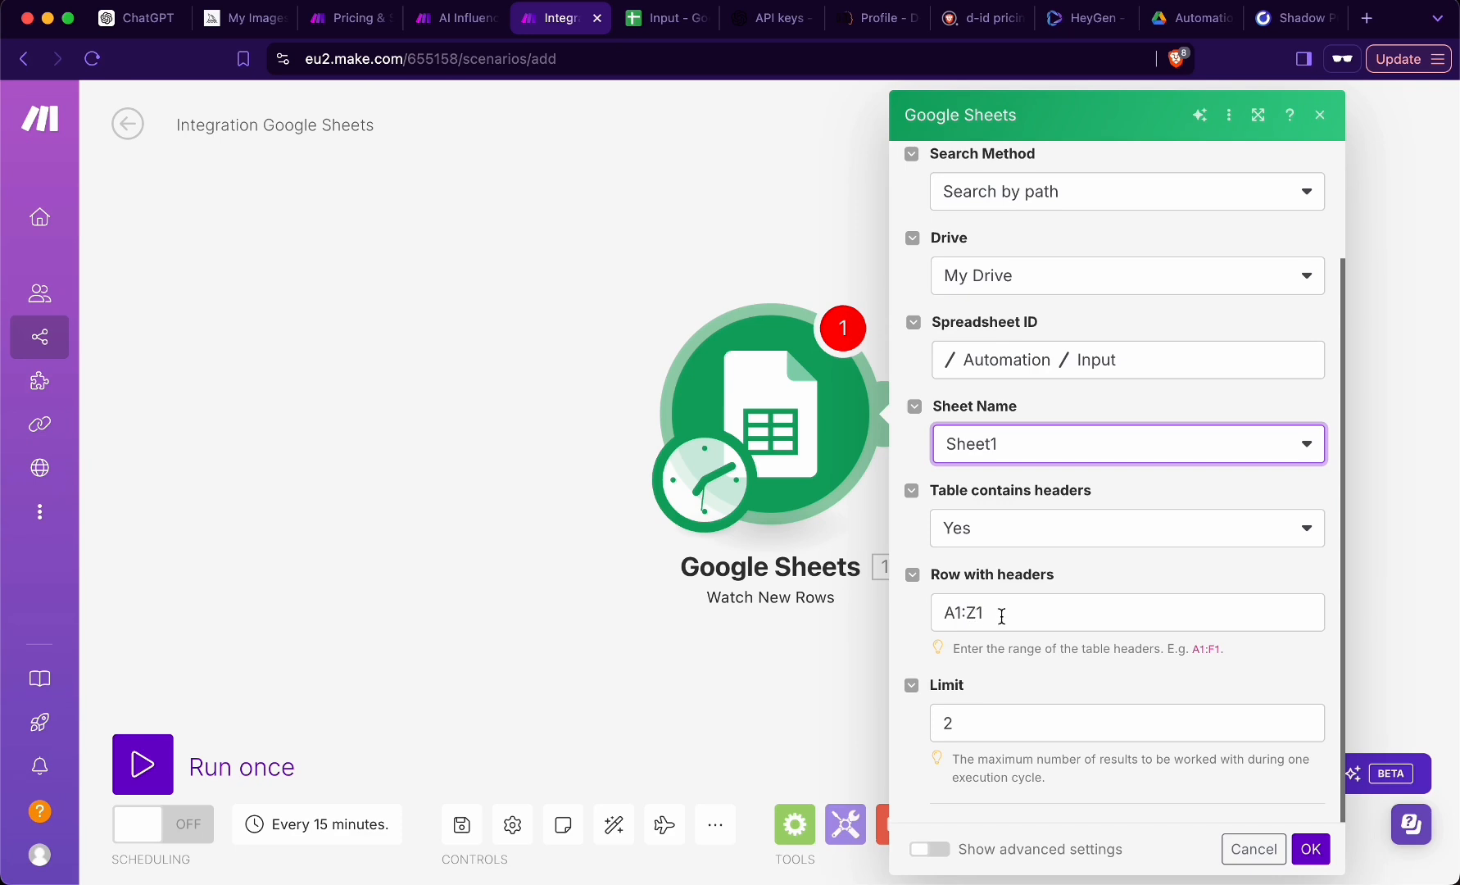
{"action": "left_click", "coordinate": [647, 19]}
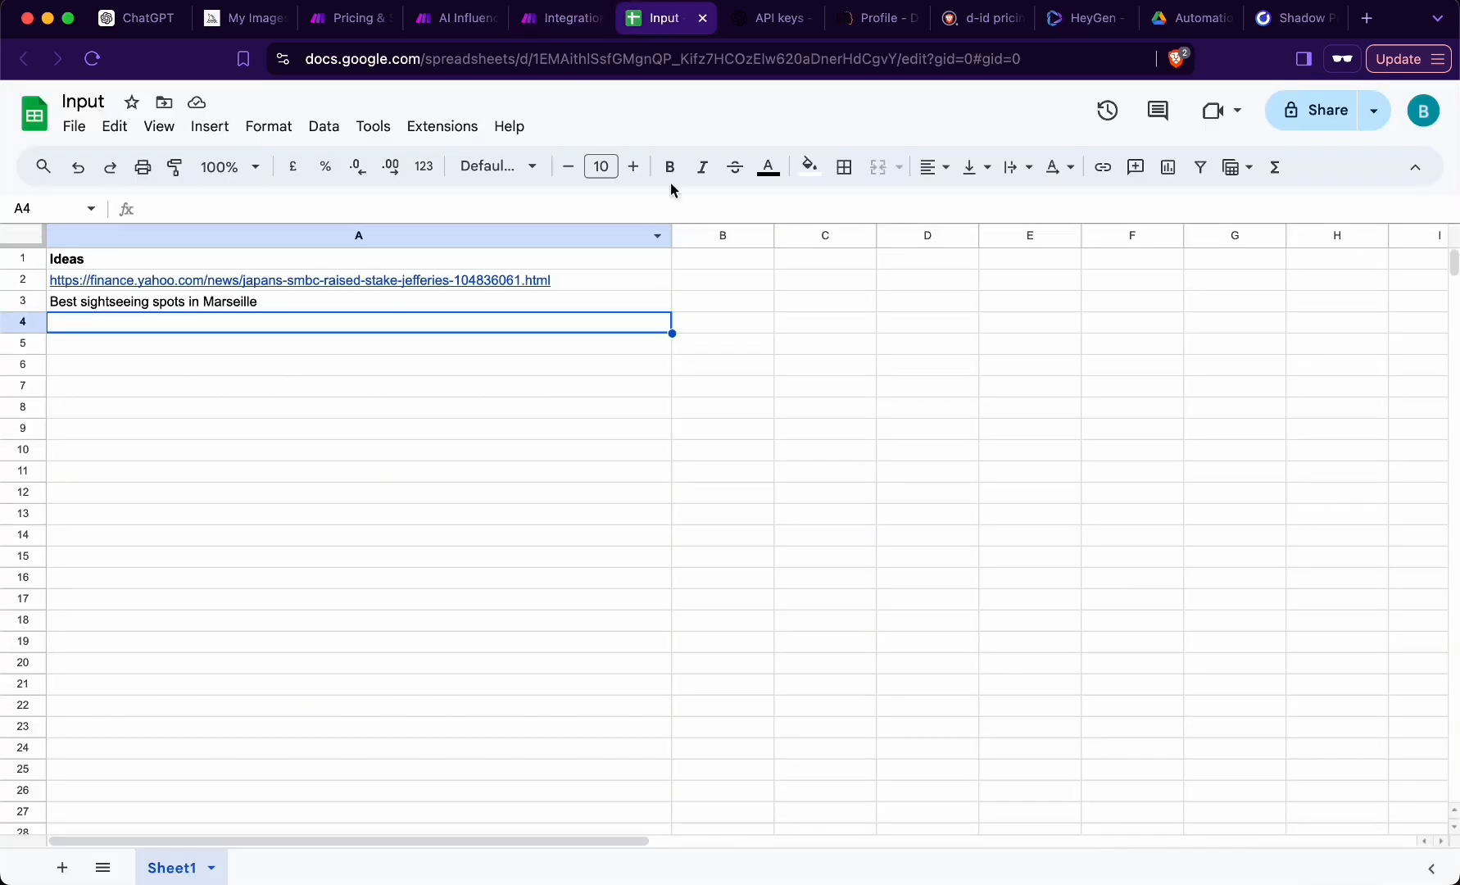
{"action": "left_click", "coordinate": [575, 19]}
- Set the trigger's limit to 1, confirm its settings and choose All as its starting point
{"action": "left_click", "coordinate": [962, 726]}
{"action": "left_click", "coordinate": [1303, 728]}
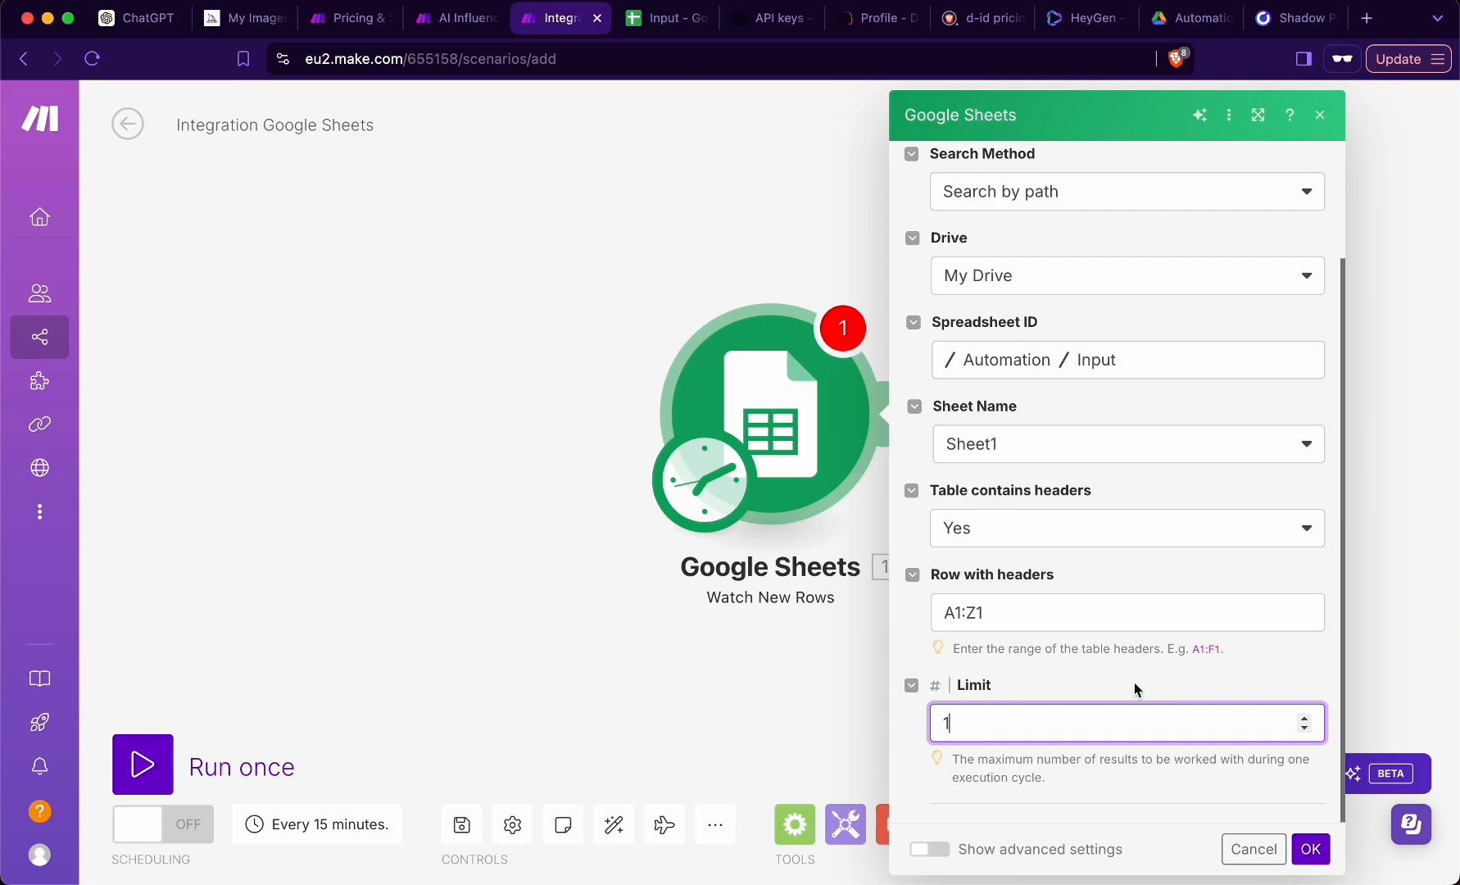
{"action": "left_click", "coordinate": [1311, 849]}
{"action": "left_click", "coordinate": [922, 458]}
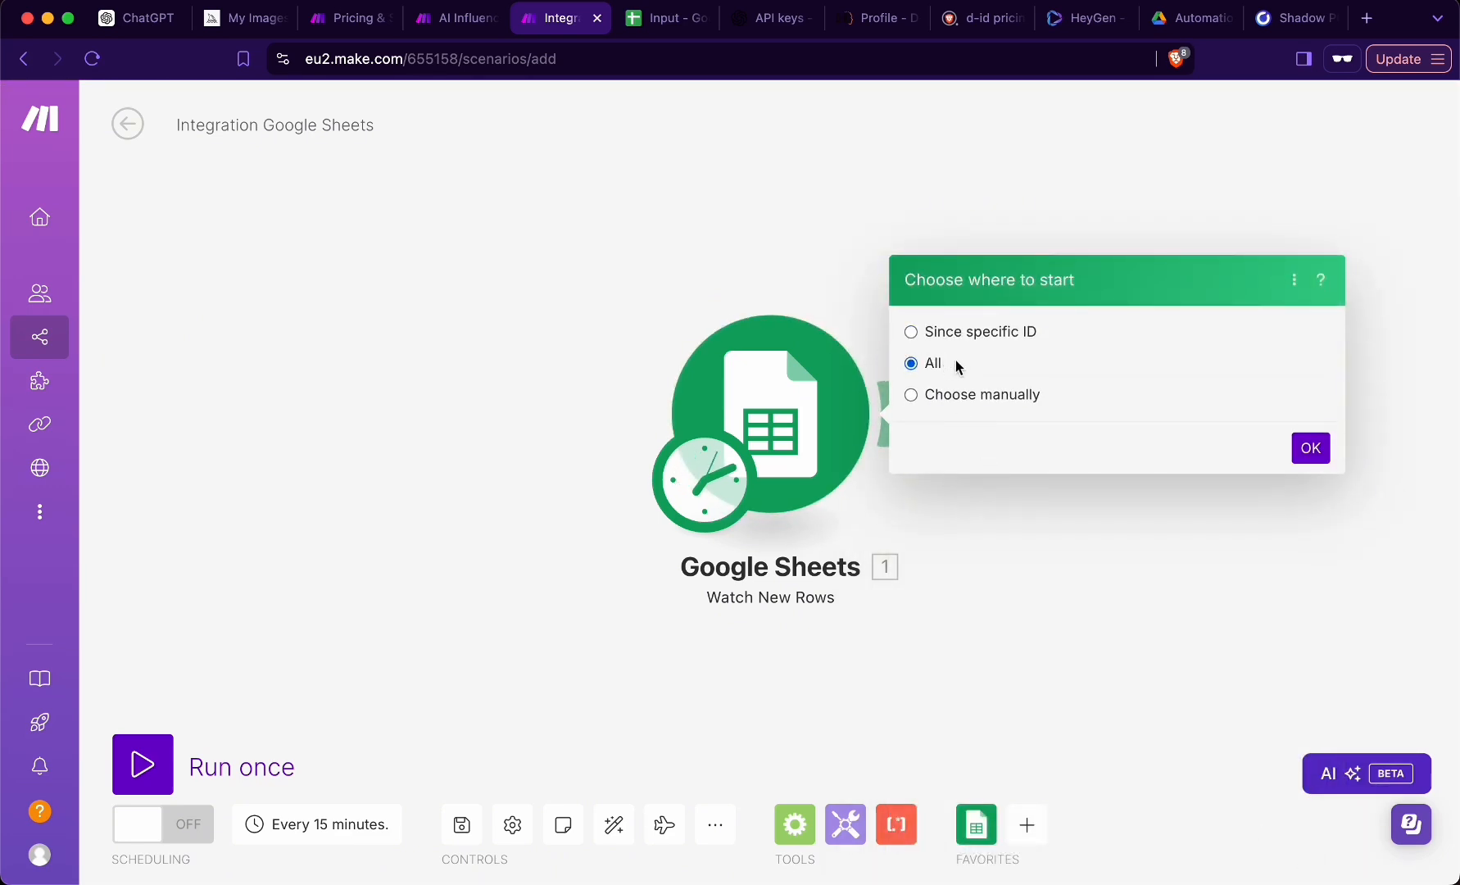
{"action": "left_click", "coordinate": [1316, 453]}
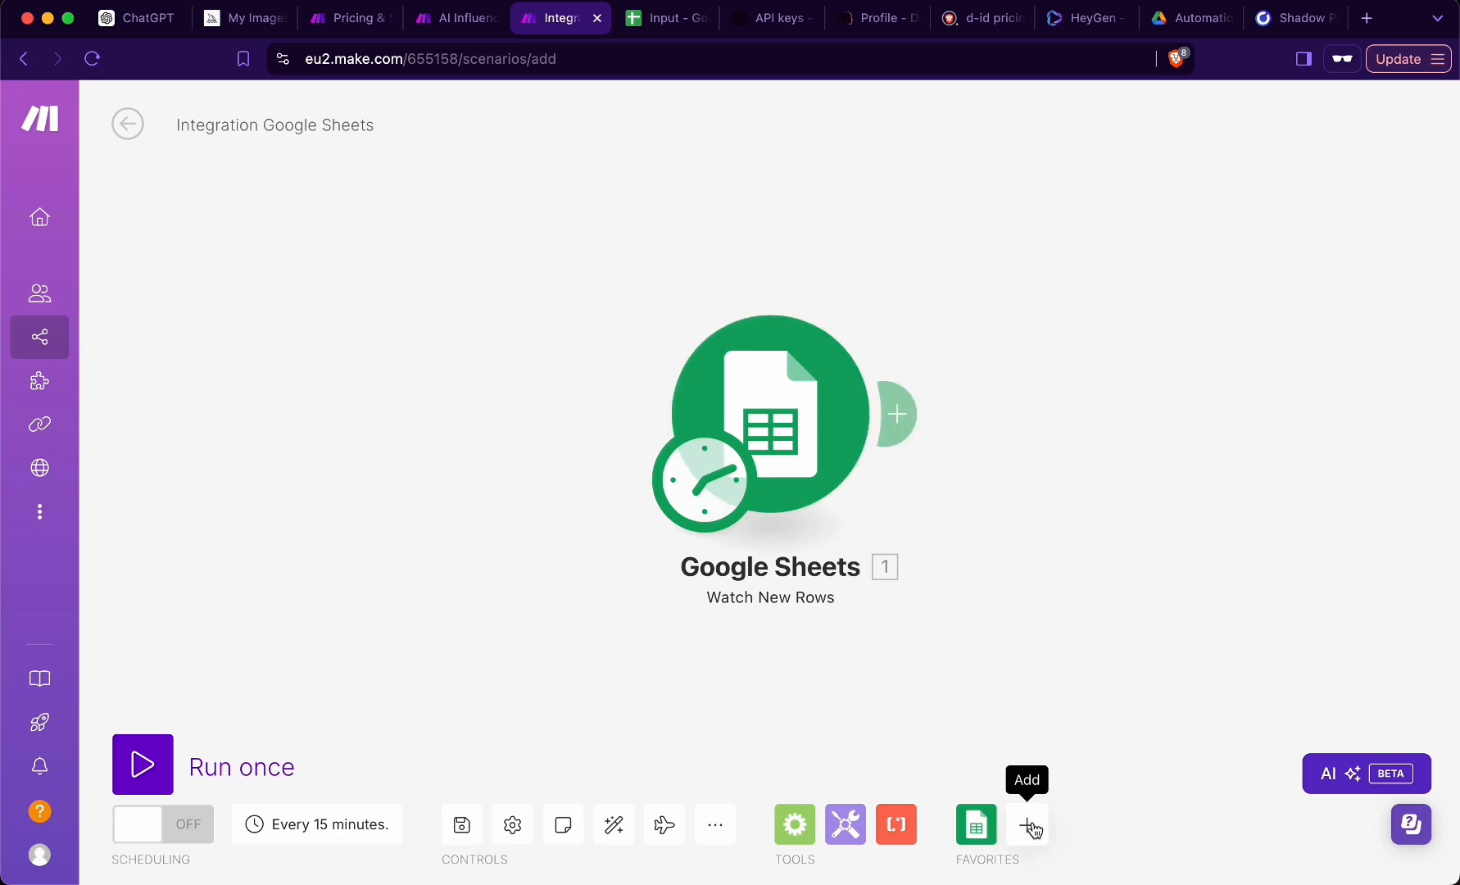
- Save the scenario and schedule it to run every day at 12:00
{"action": "left_click", "coordinate": [463, 830]}
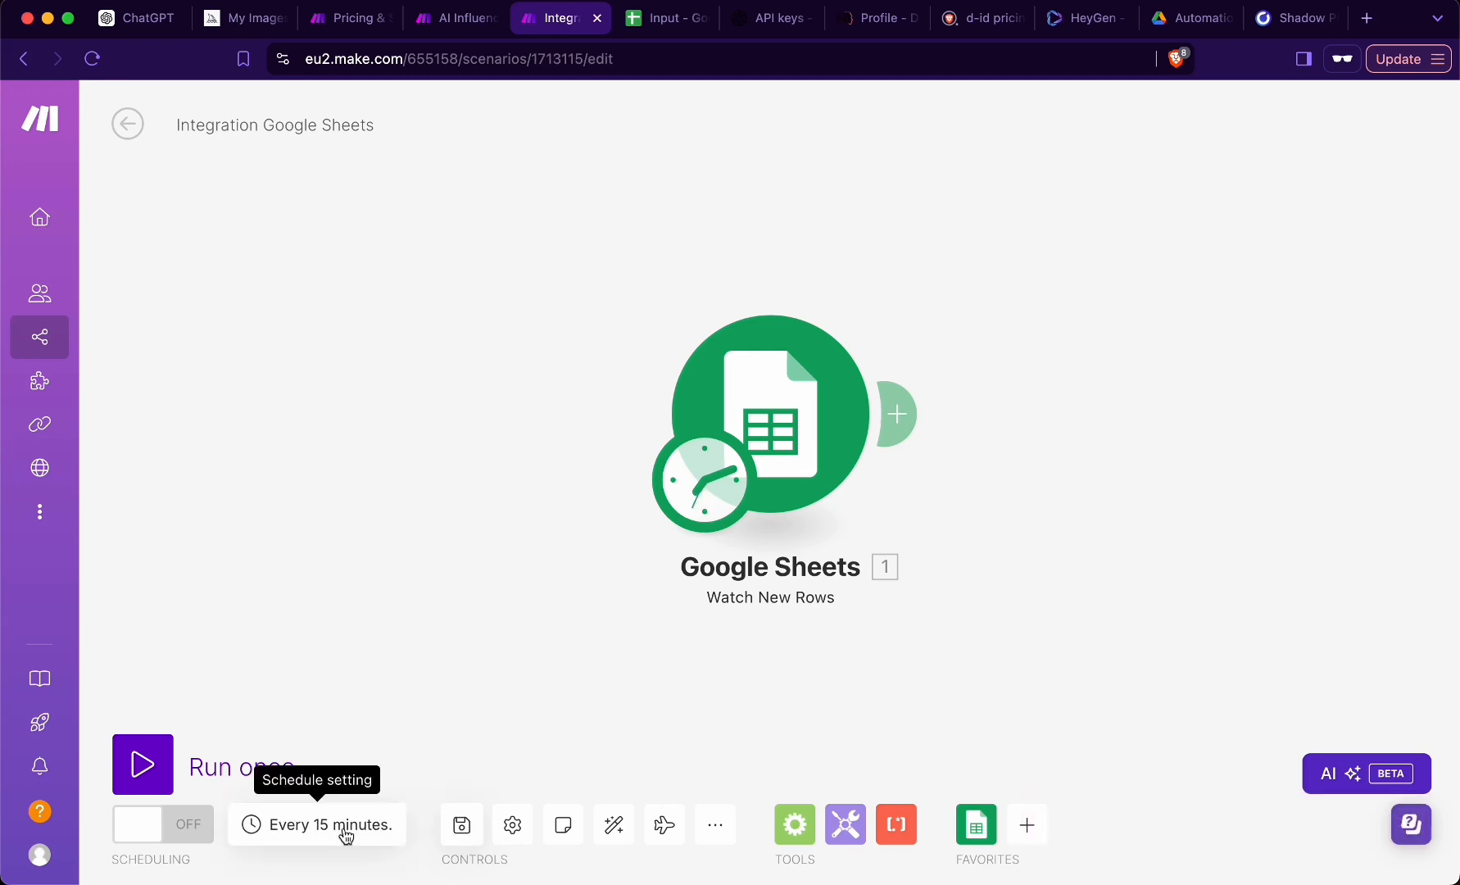
{"action": "left_click", "coordinate": [345, 834]}
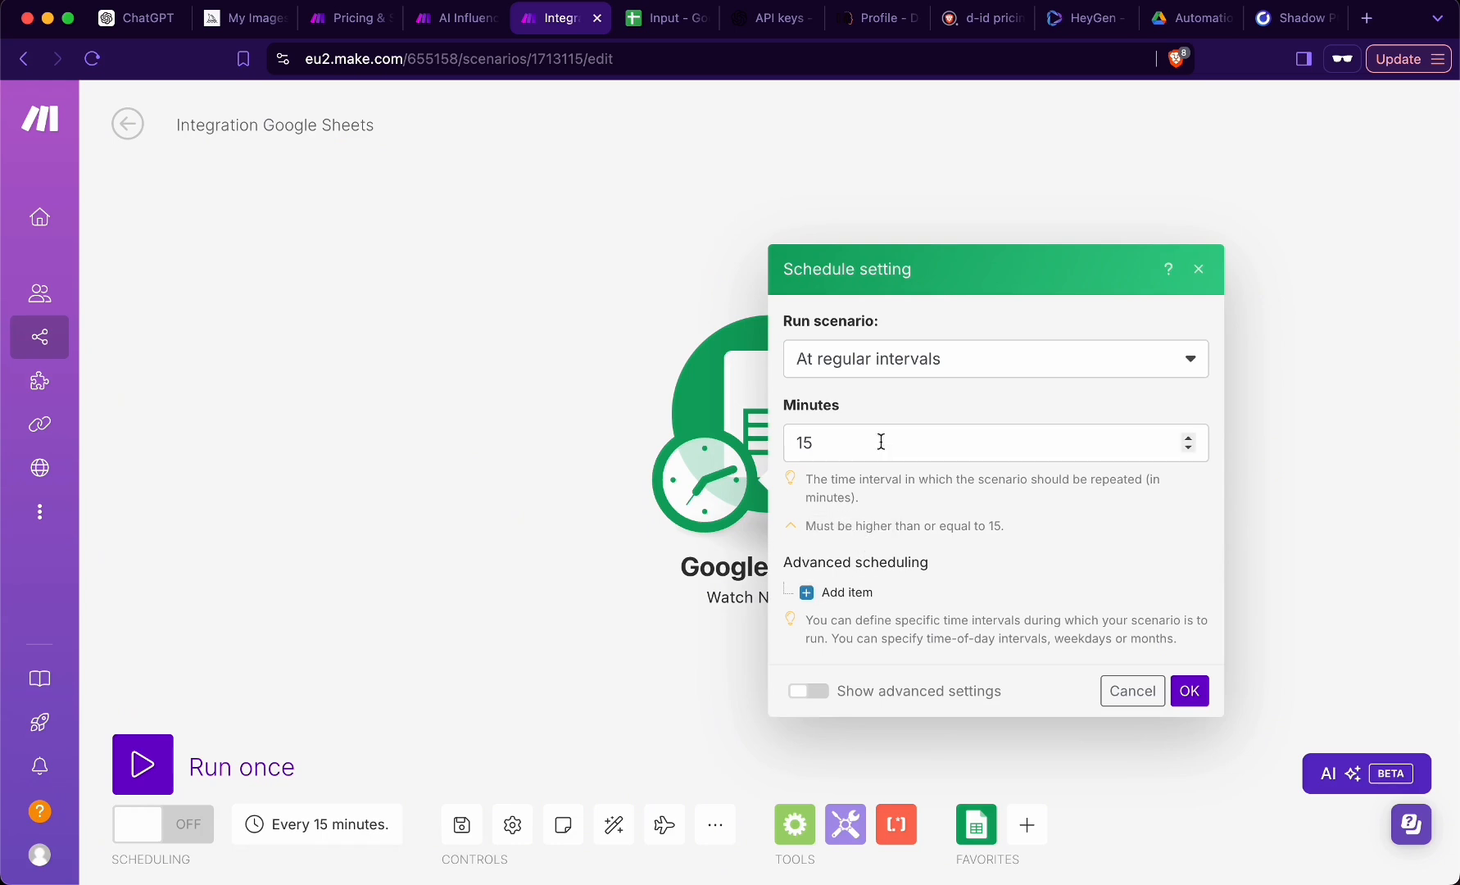
{"action": "left_click", "coordinate": [925, 361]}
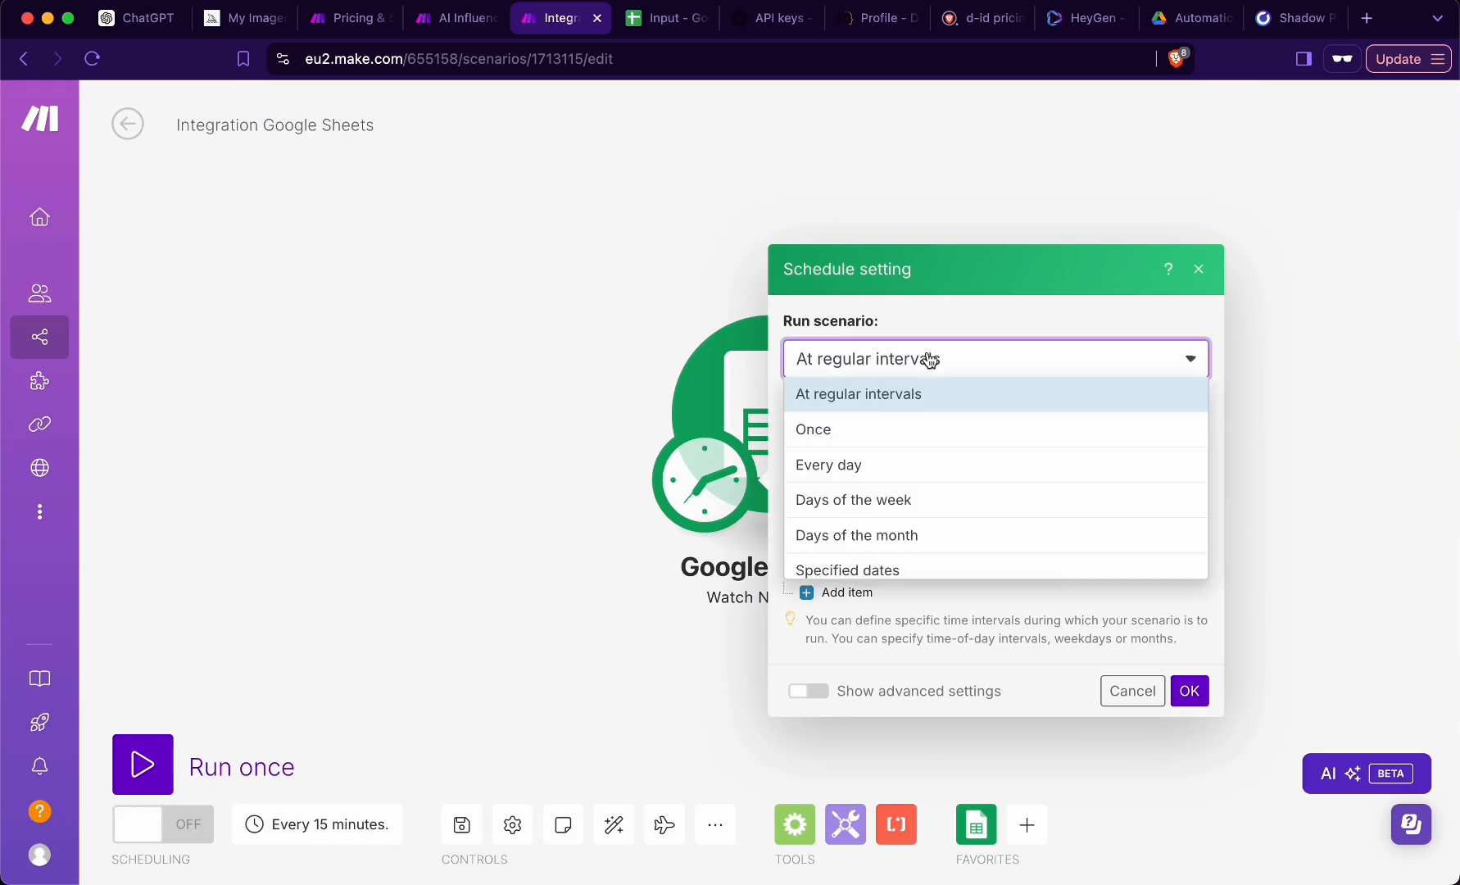
{"action": "left_click", "coordinate": [859, 478]}
{"action": "left_click", "coordinate": [874, 516]}
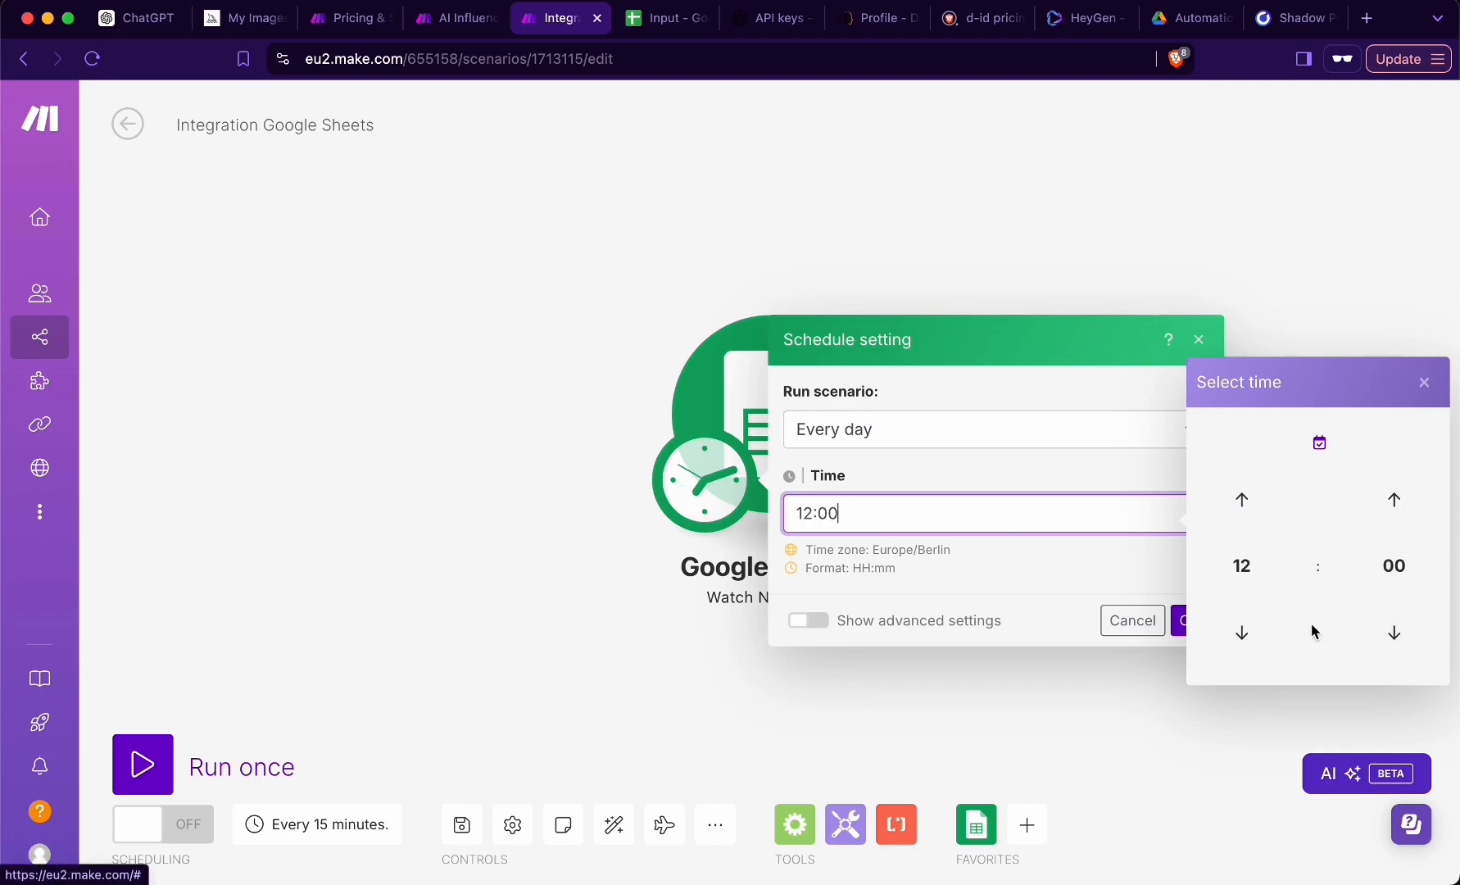
{"action": "left_click", "coordinate": [1085, 549]}
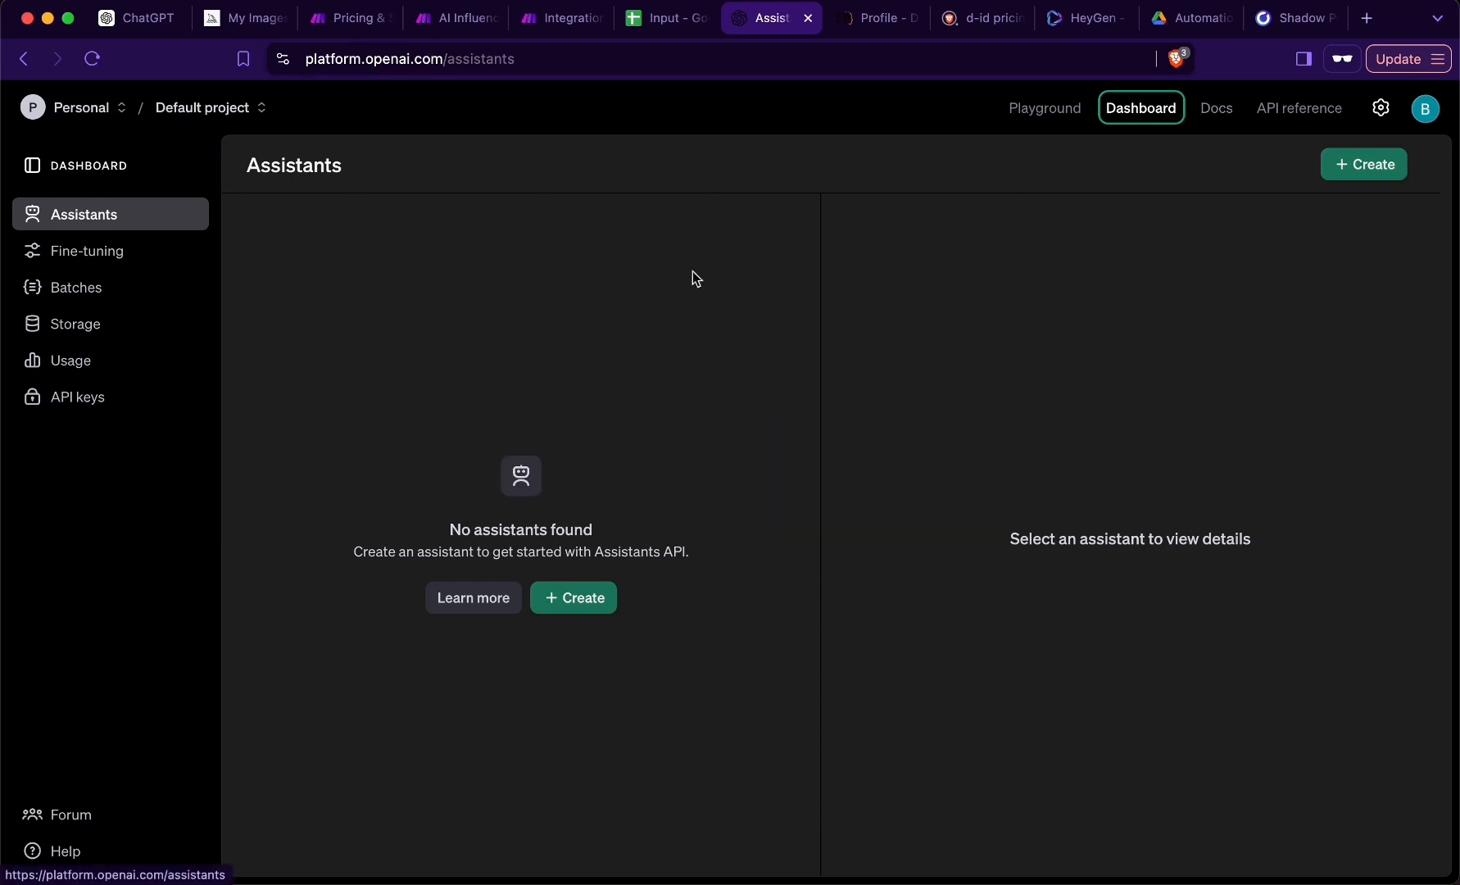
- Create an OpenAI API secret key named Make in the default project, and open the organization's billing settings
{"action": "left_click", "coordinate": [77, 401]}
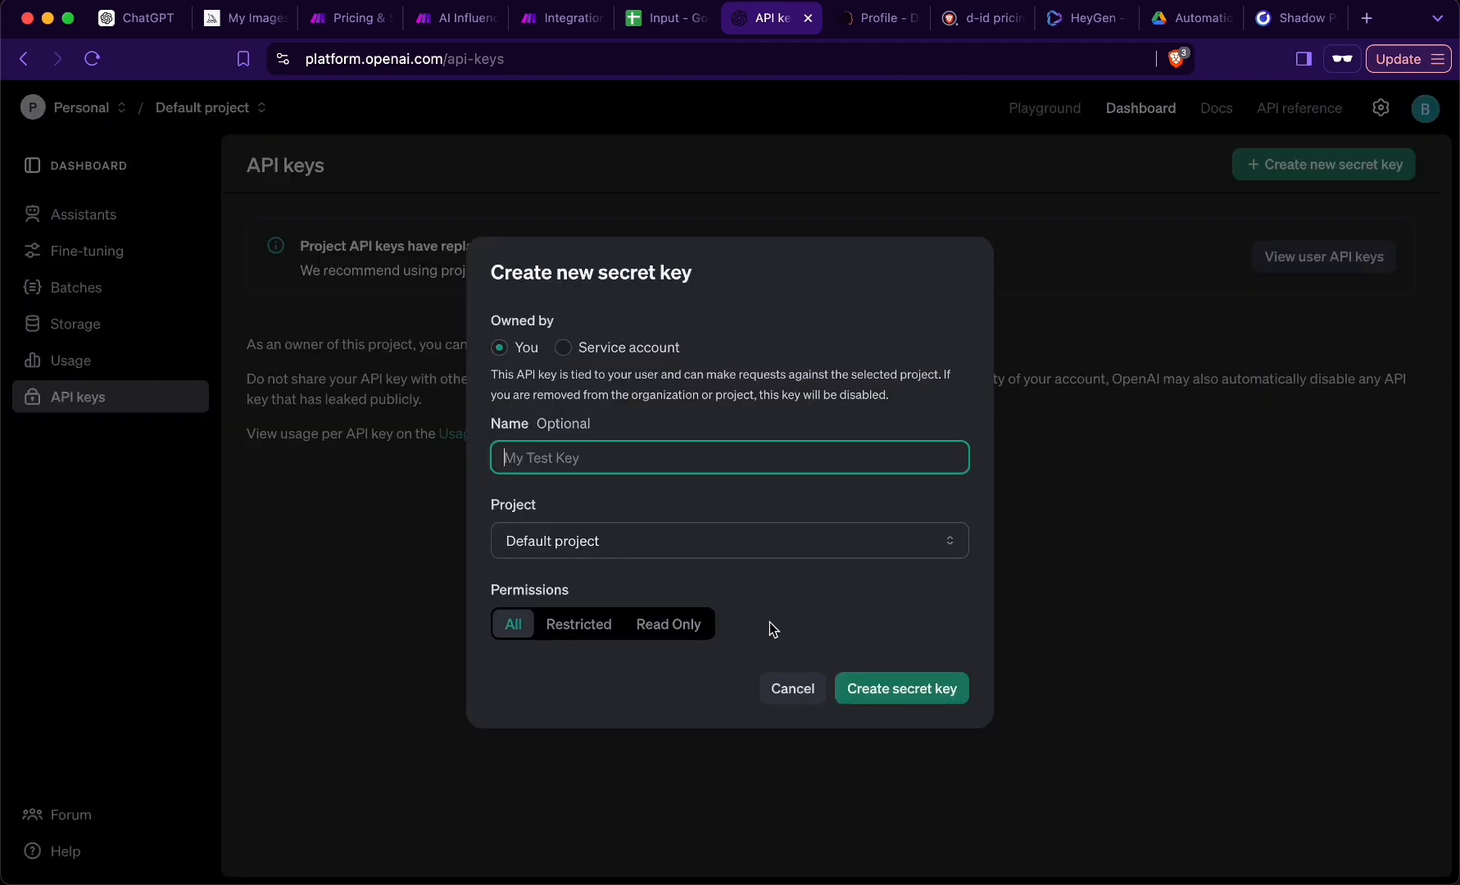
{"action": "type", "text": "Make"}
{"action": "left_click", "coordinate": [930, 696]}
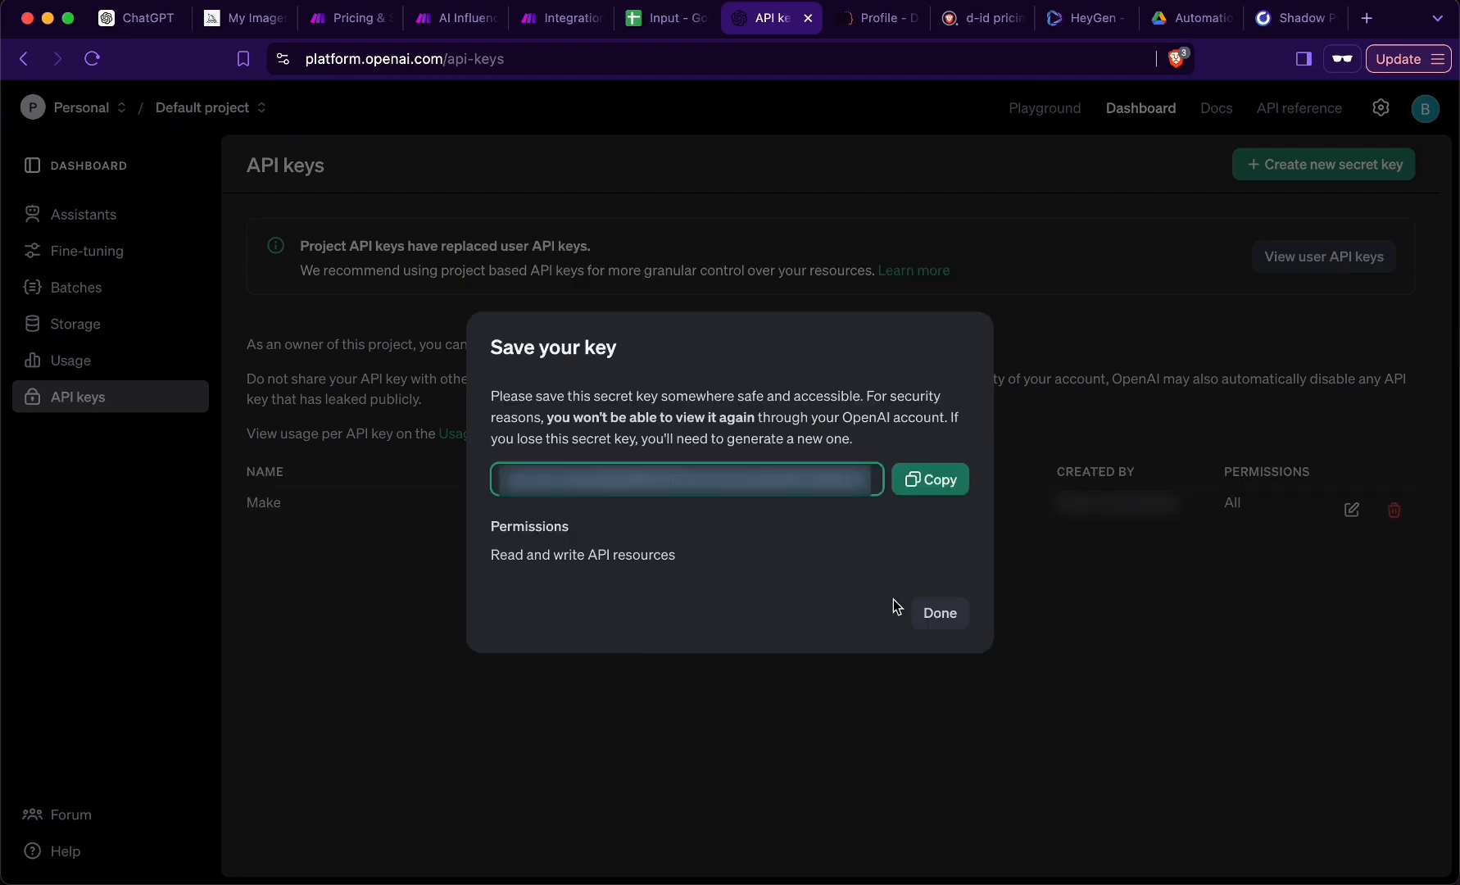
{"action": "left_click", "coordinate": [939, 613]}
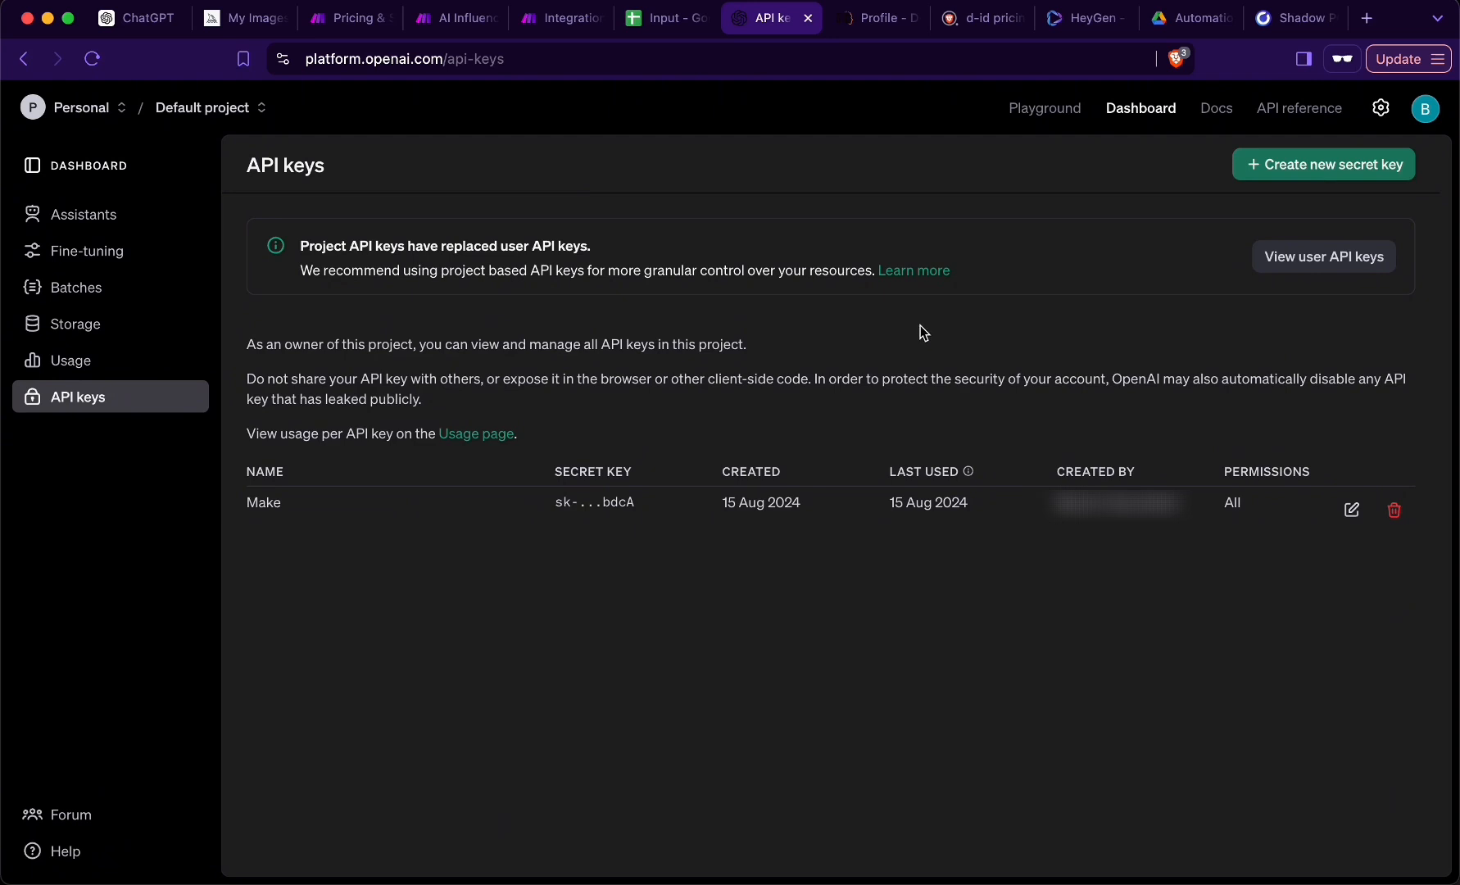
{"action": "left_click", "coordinate": [1381, 108]}
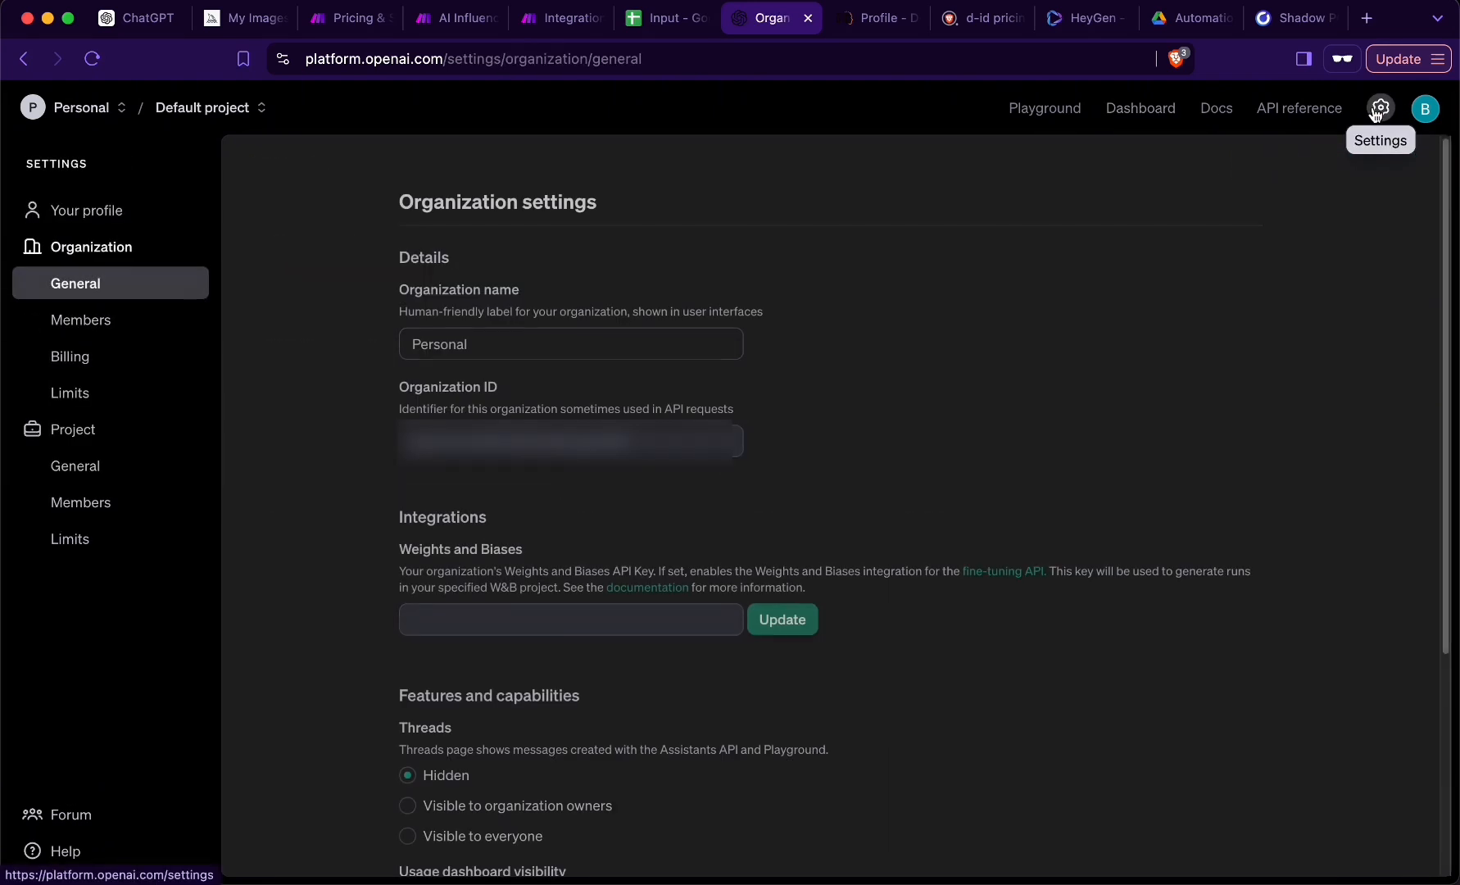
{"action": "left_click", "coordinate": [54, 352]}
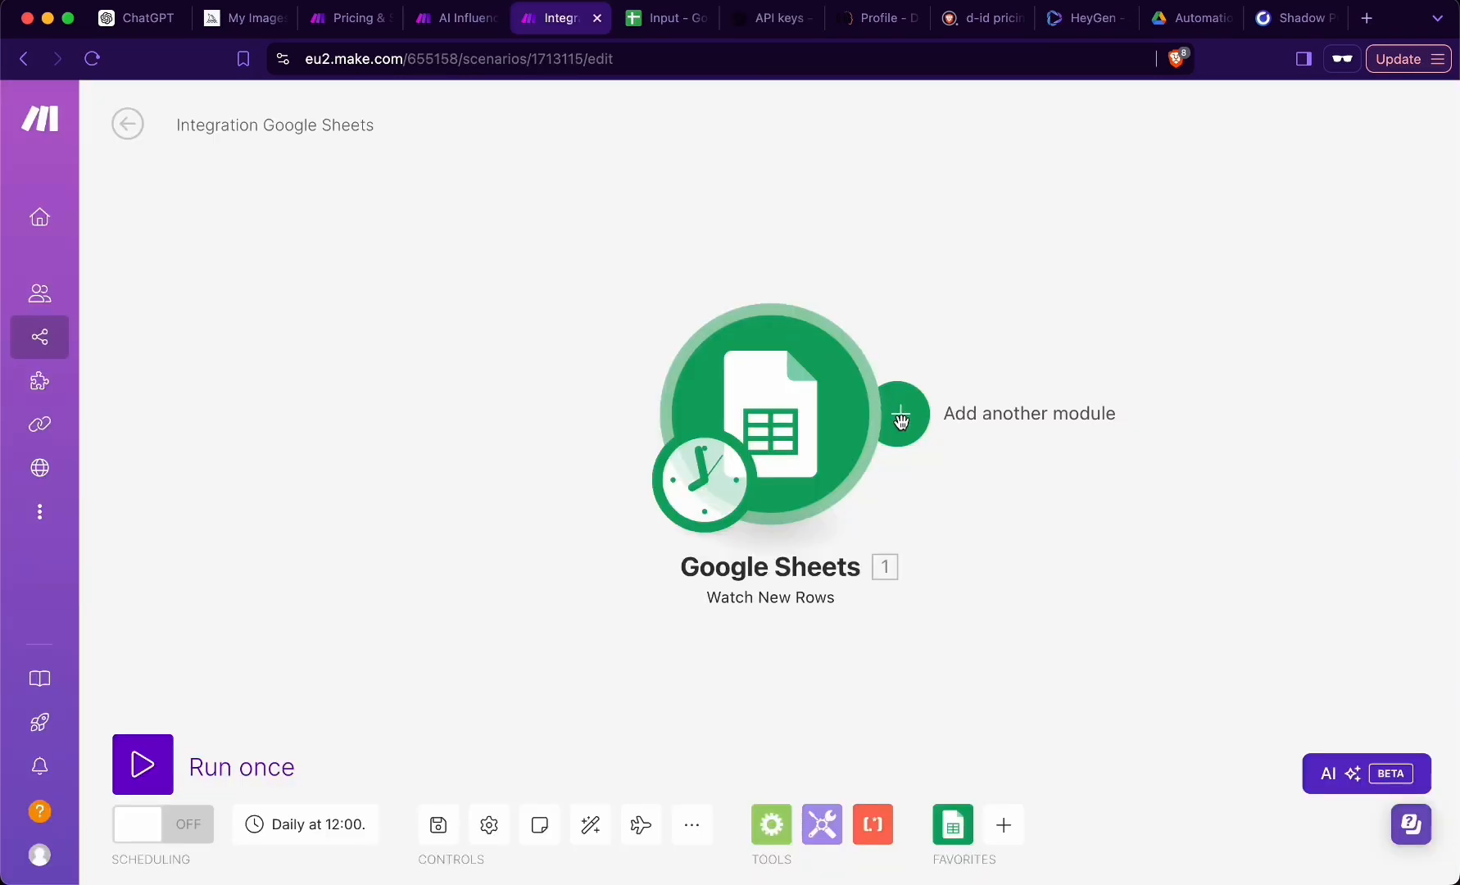
- In the Make scenario, add an OpenAI Create a Completion (Prompt) module after the Google Sheets trigger
{"action": "left_click", "coordinate": [901, 420]}
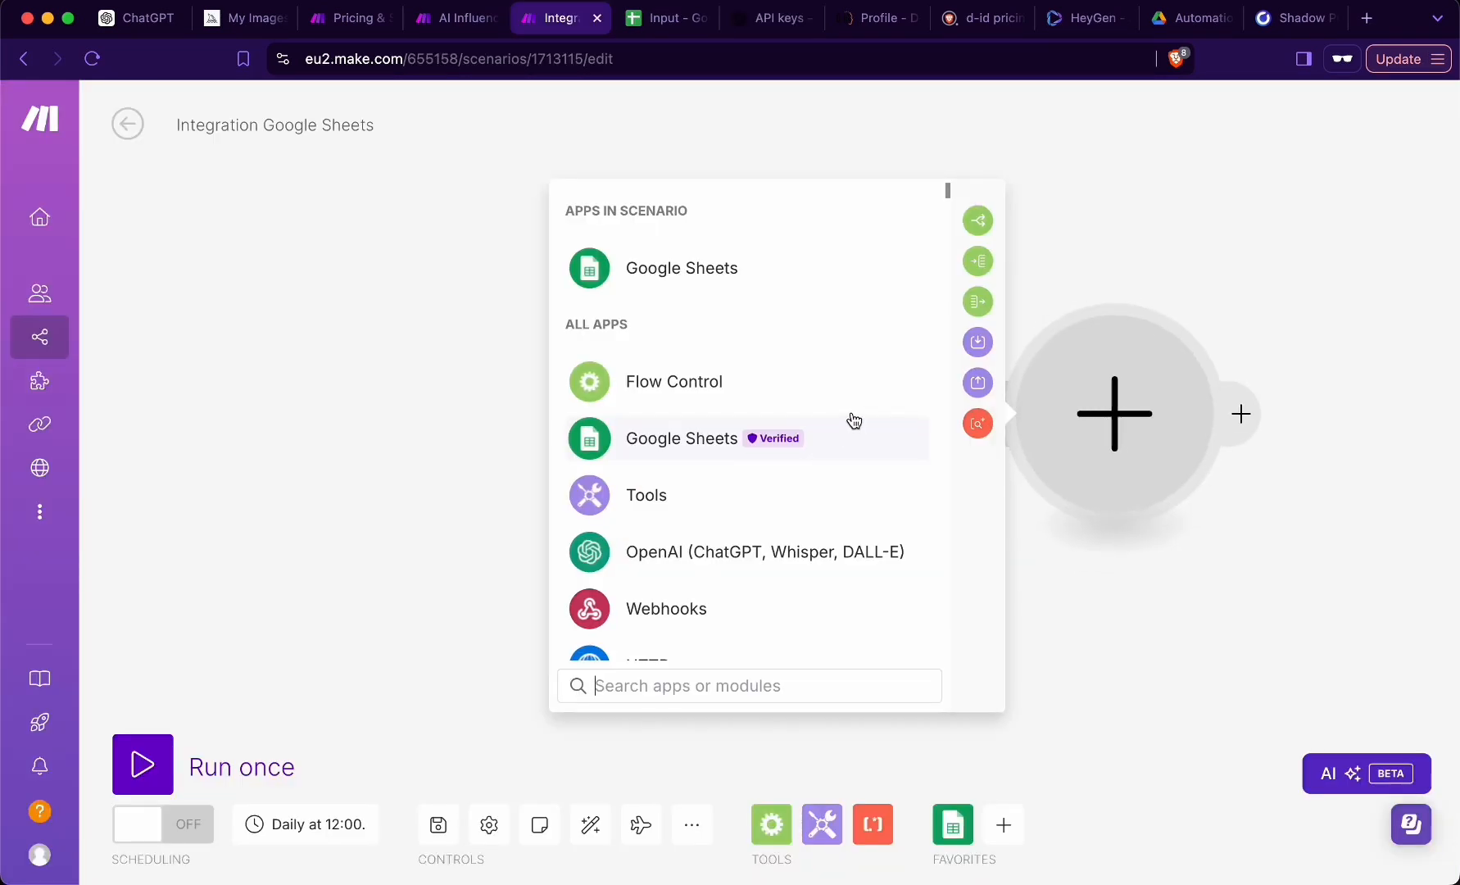
{"action": "left_click", "coordinate": [687, 562]}
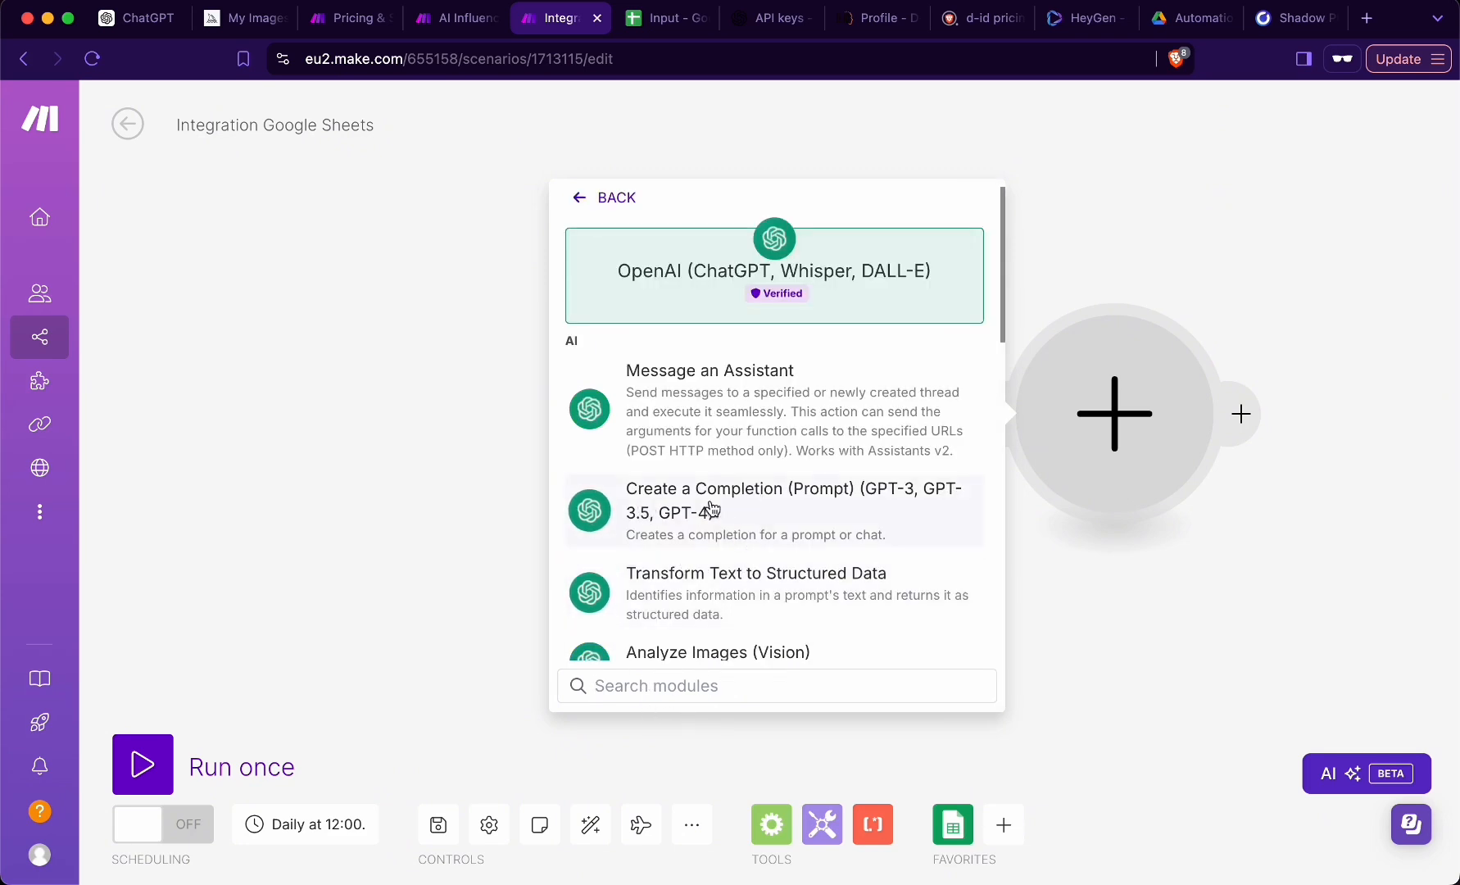
{"action": "left_click", "coordinate": [778, 508]}
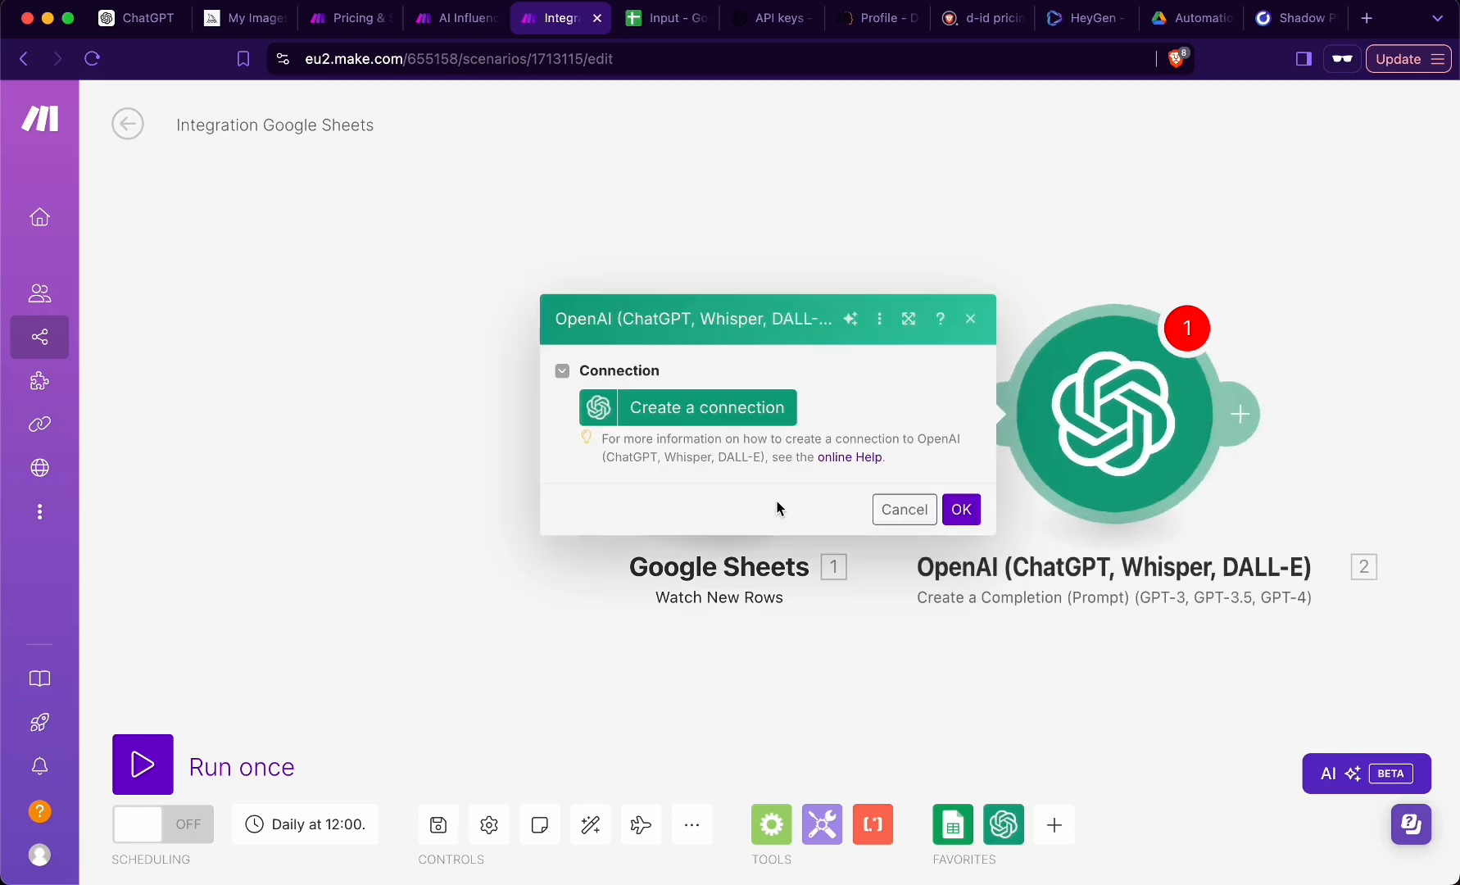
- Create the connection My OpenAI connection for the module by pasting the API key, and save it
{"action": "left_click", "coordinate": [668, 413]}
{"action": "left_click", "coordinate": [998, 384]}
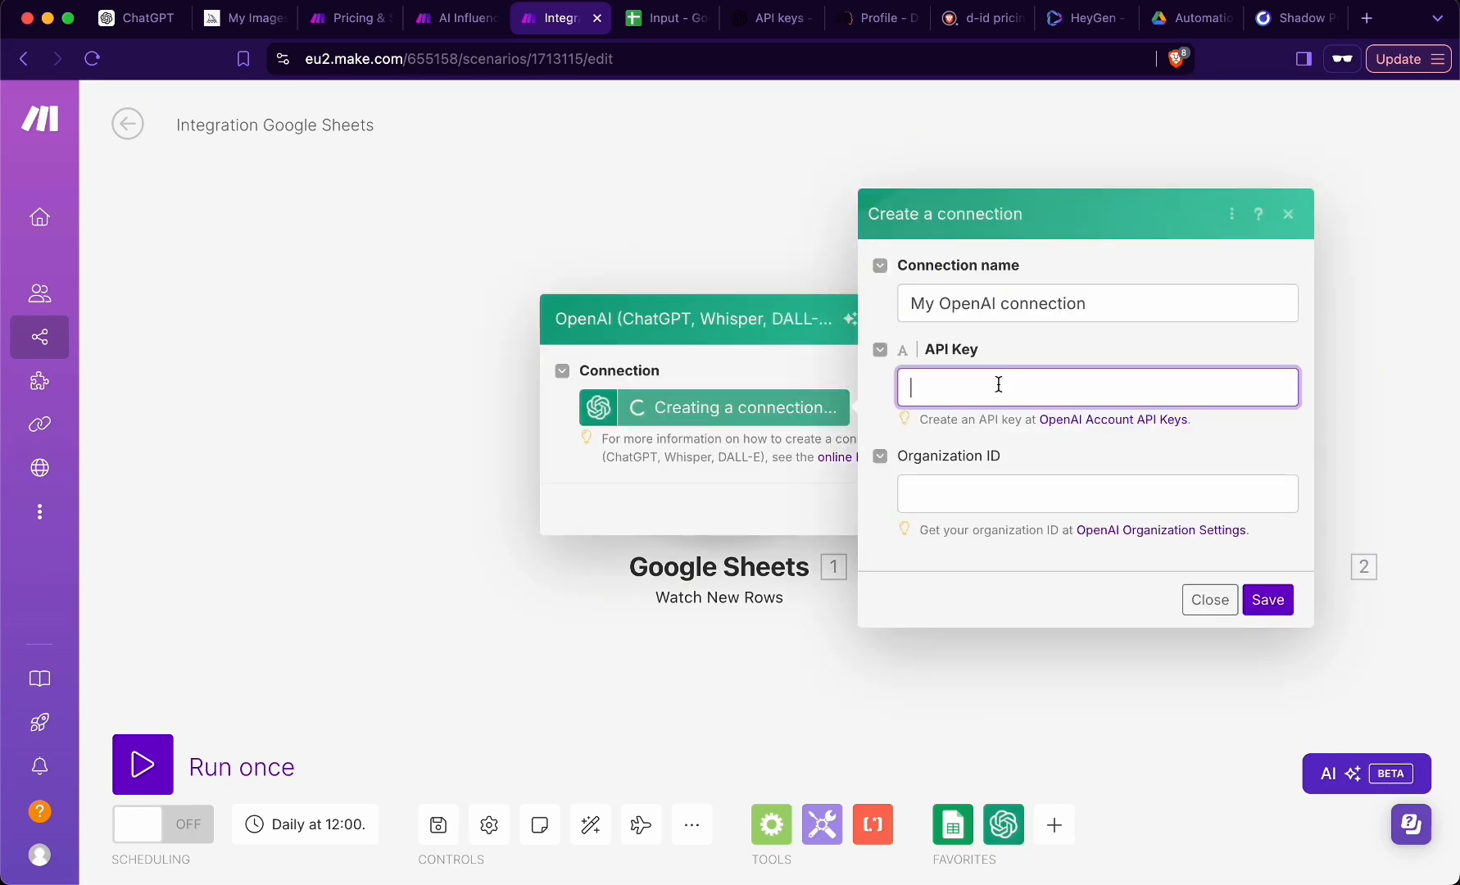
{"action": "key", "text": "super+v"}
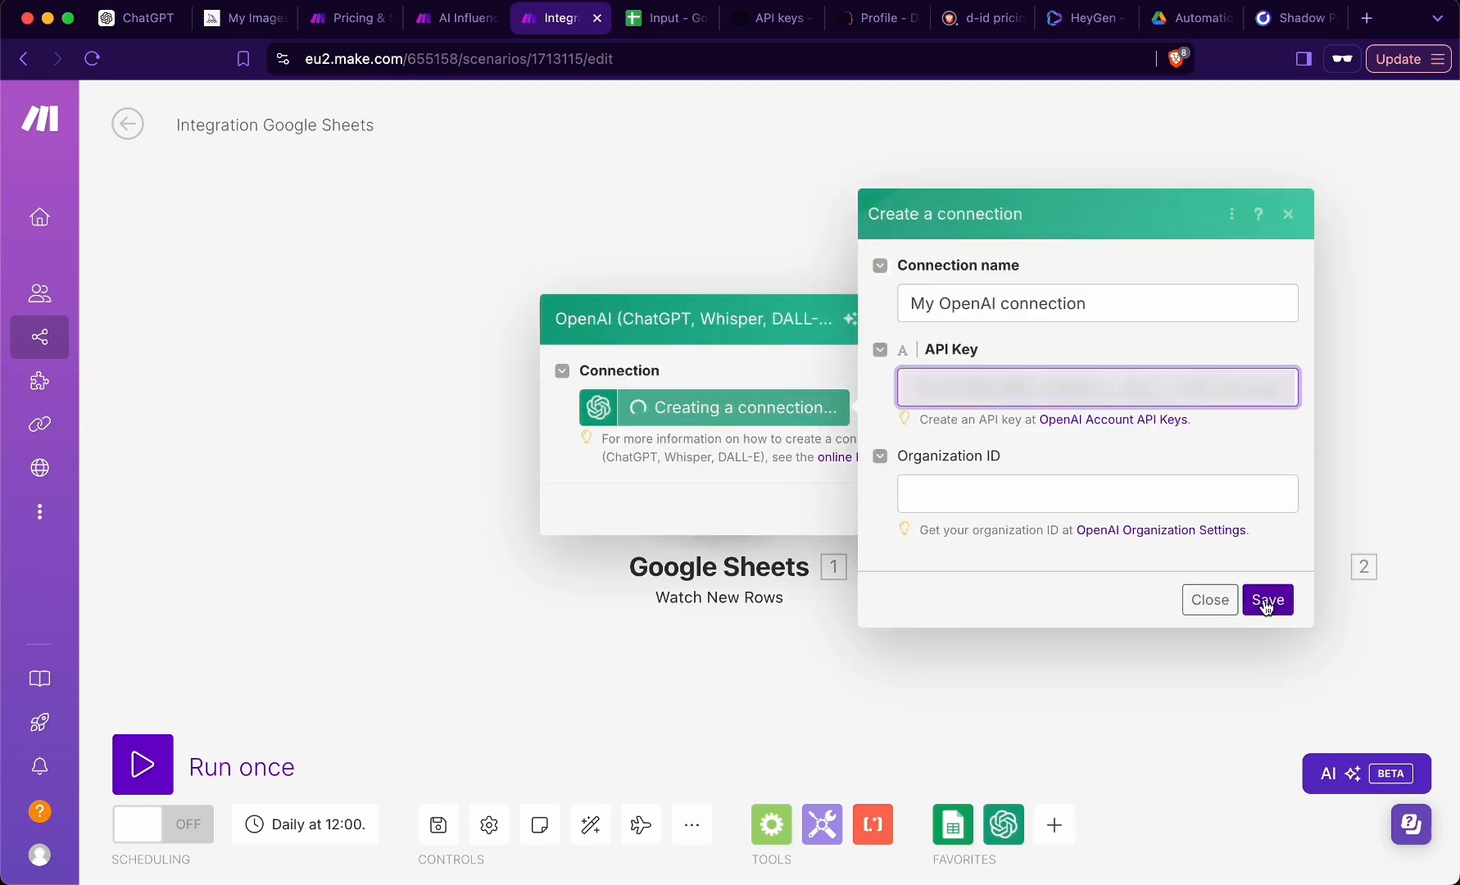
{"action": "left_click", "coordinate": [1267, 598]}
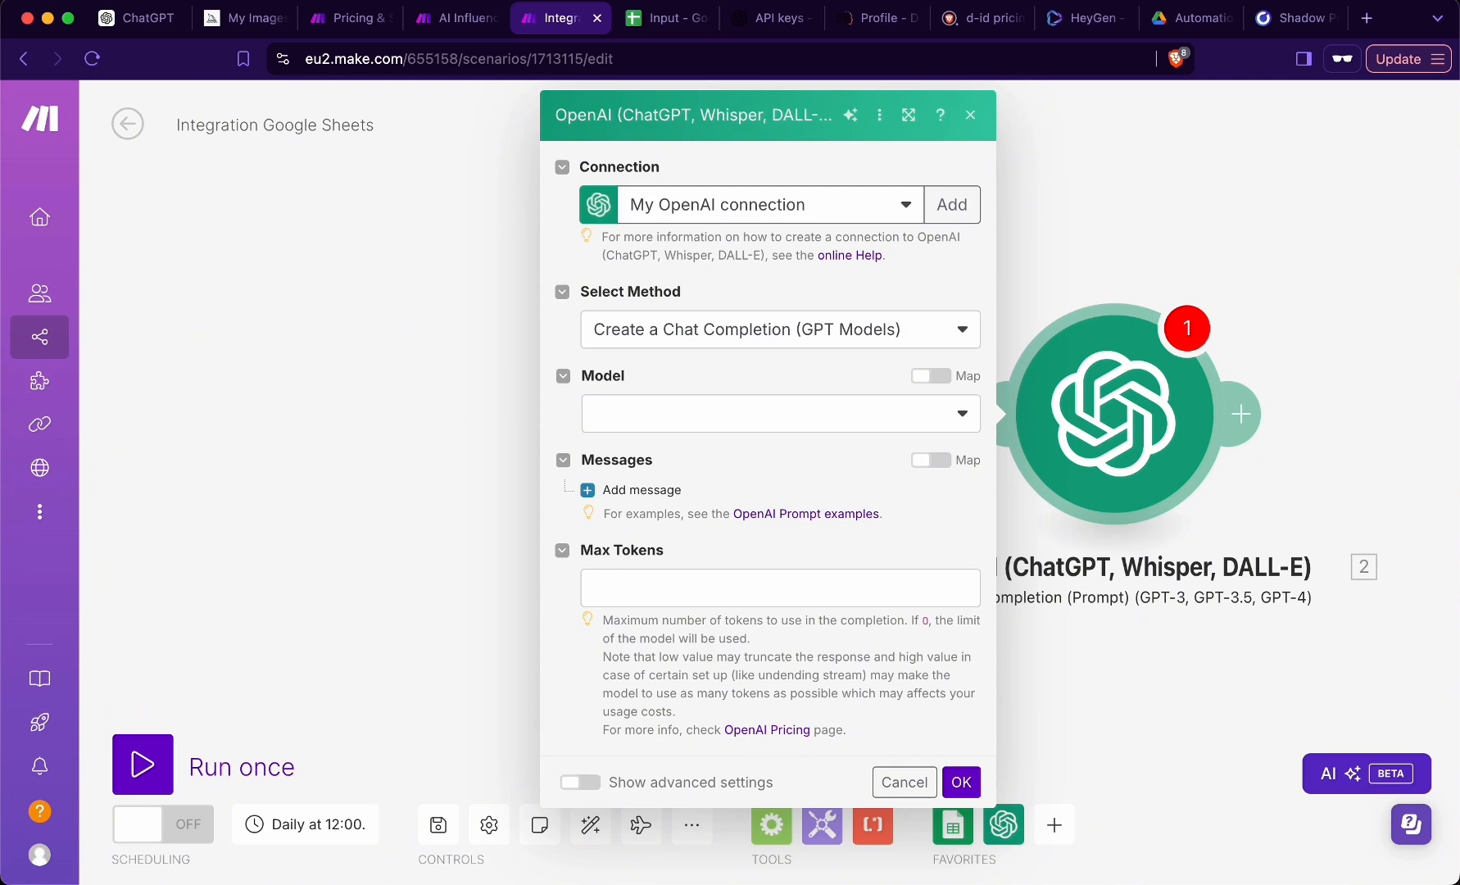
- Switch to the OpenAI platform and examine the monthly spend on the usage page
{"action": "left_click", "coordinate": [774, 17]}
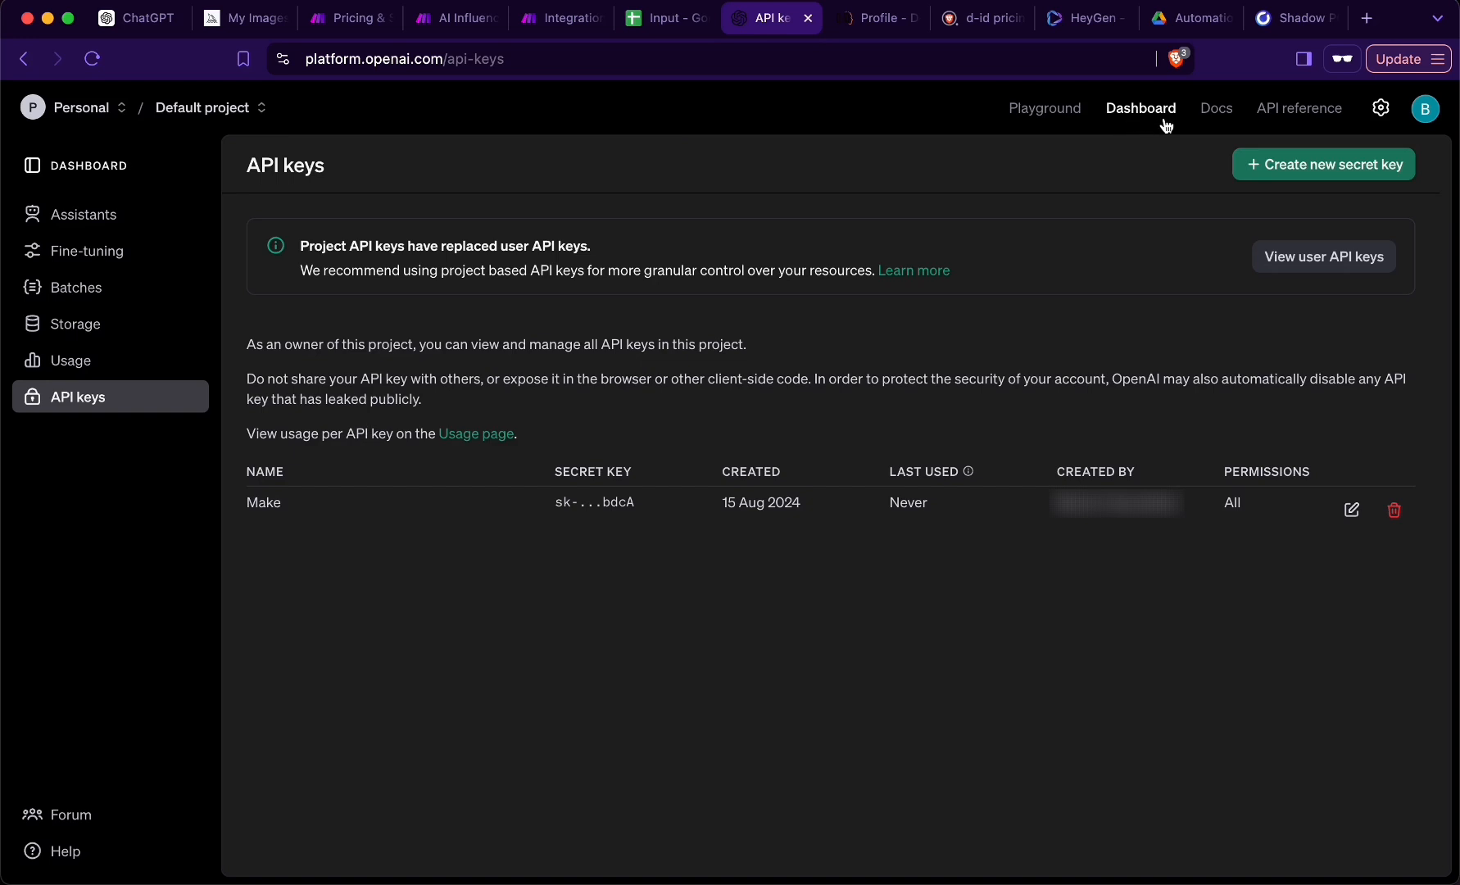
{"action": "left_click", "coordinate": [81, 370]}
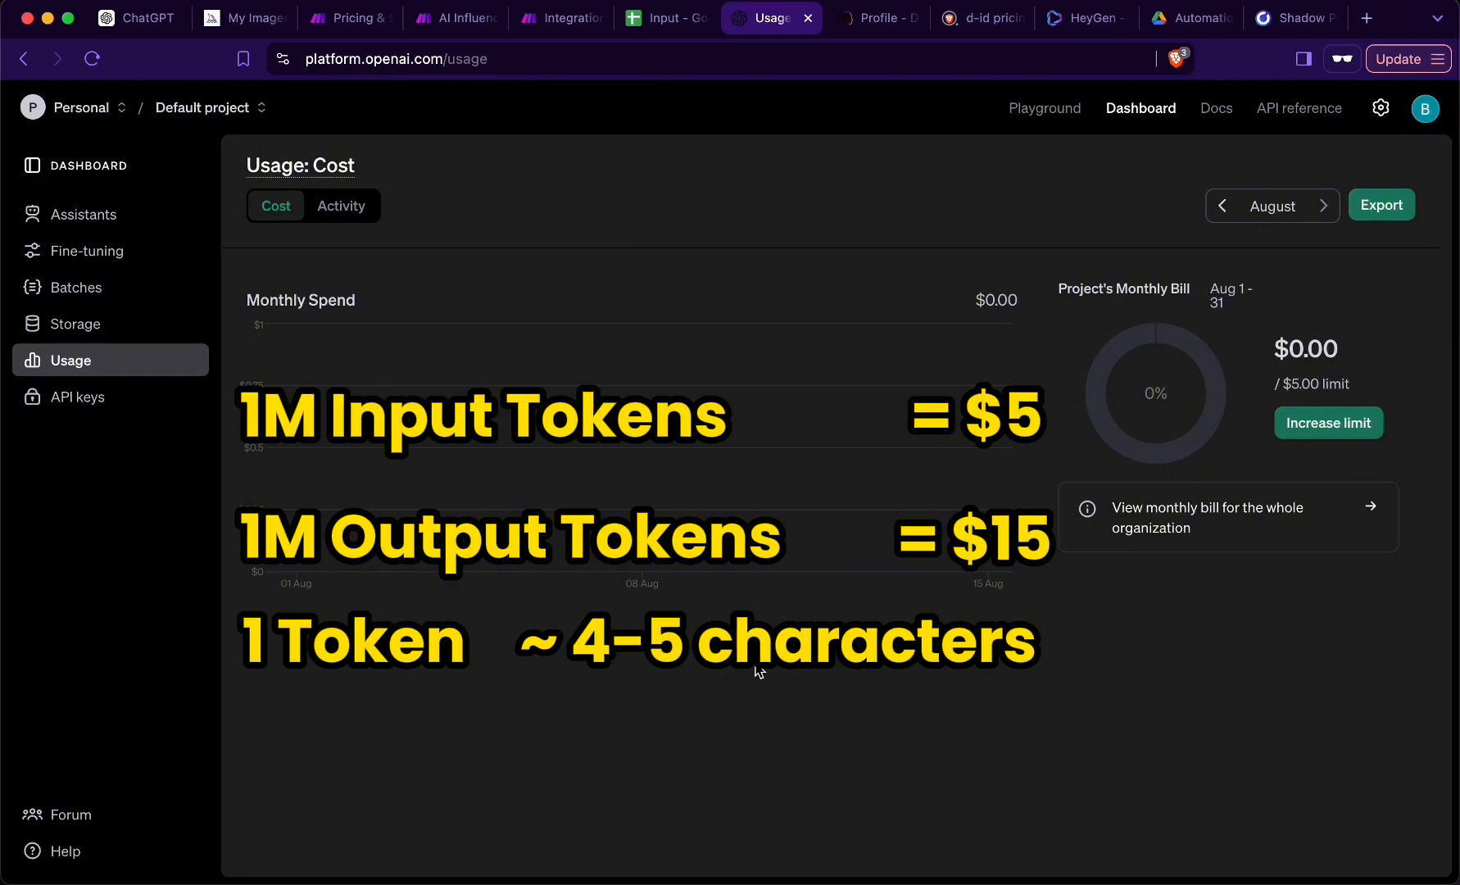
{"action": "double_click", "coordinate": [332, 300]}
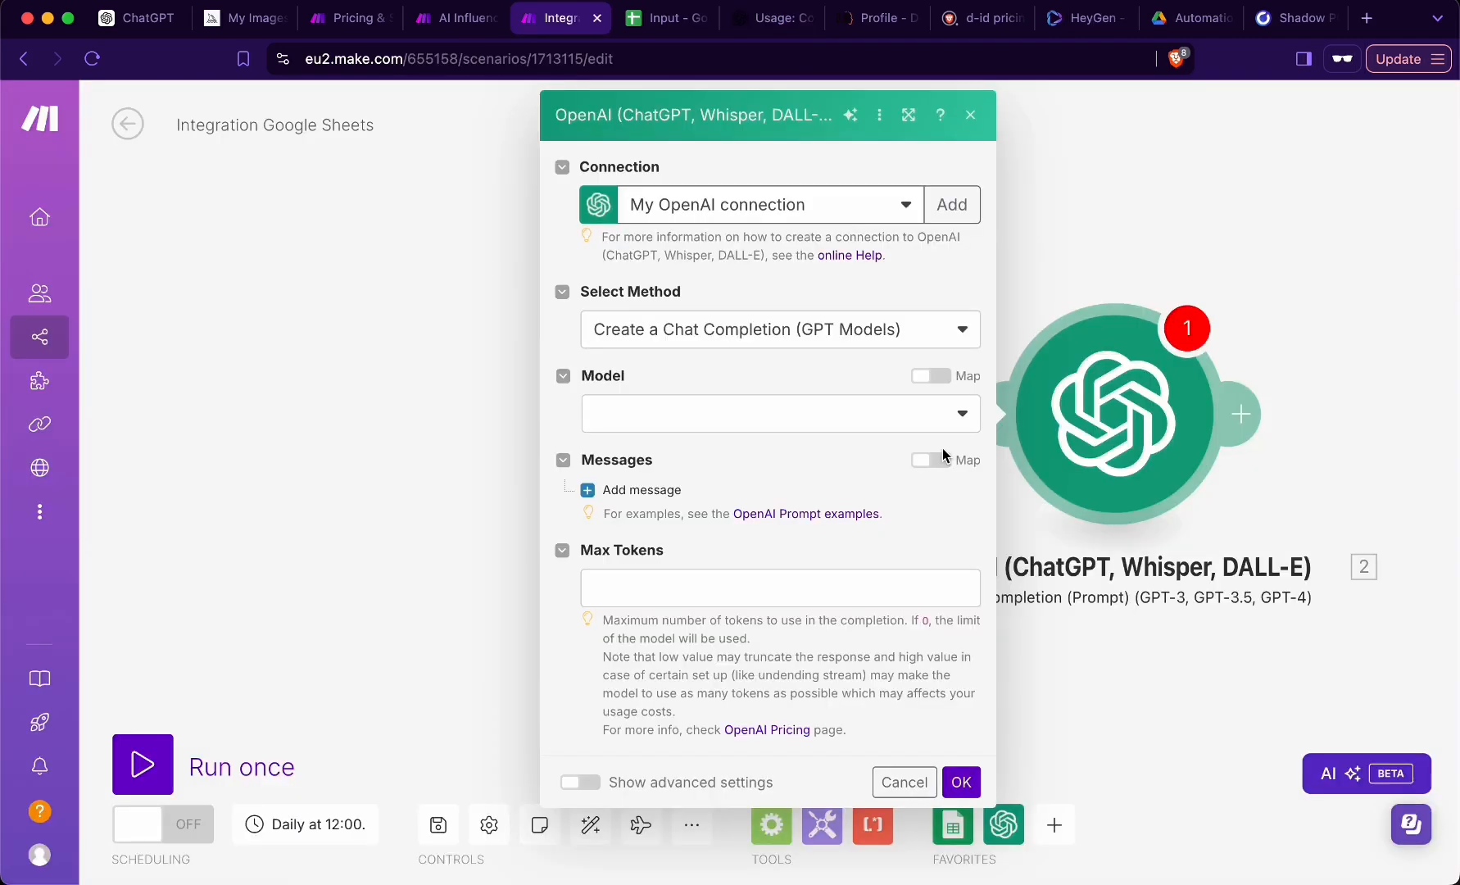
- Set the OpenAI module's model to gpt-4o-mini (system) and add a message with the User role
{"action": "left_click", "coordinate": [668, 416]}
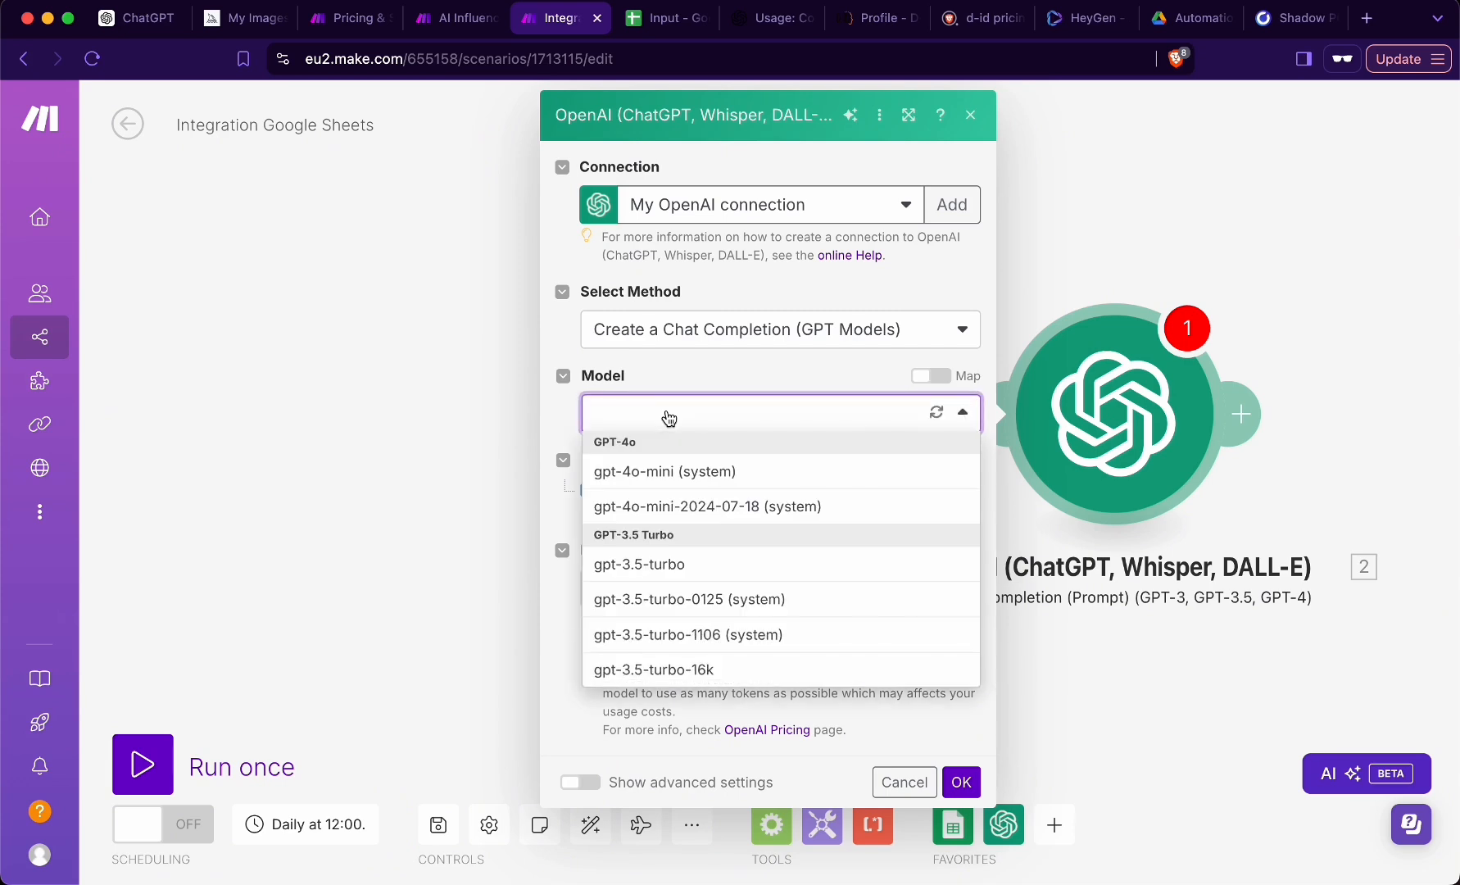
{"action": "left_click", "coordinate": [726, 481]}
{"action": "left_click", "coordinate": [643, 489]}
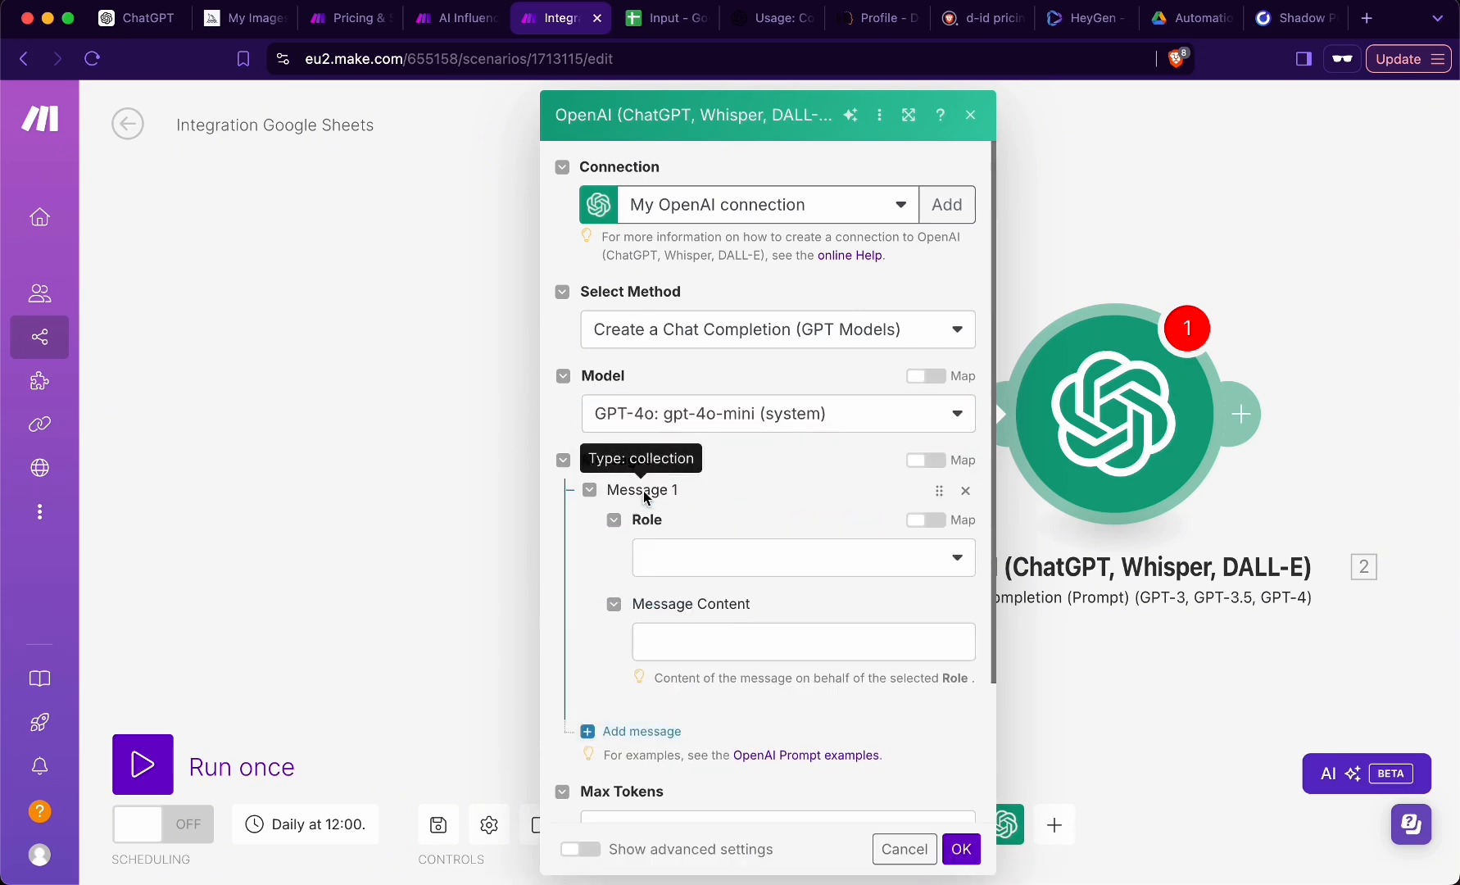
{"action": "left_click", "coordinate": [722, 546]}
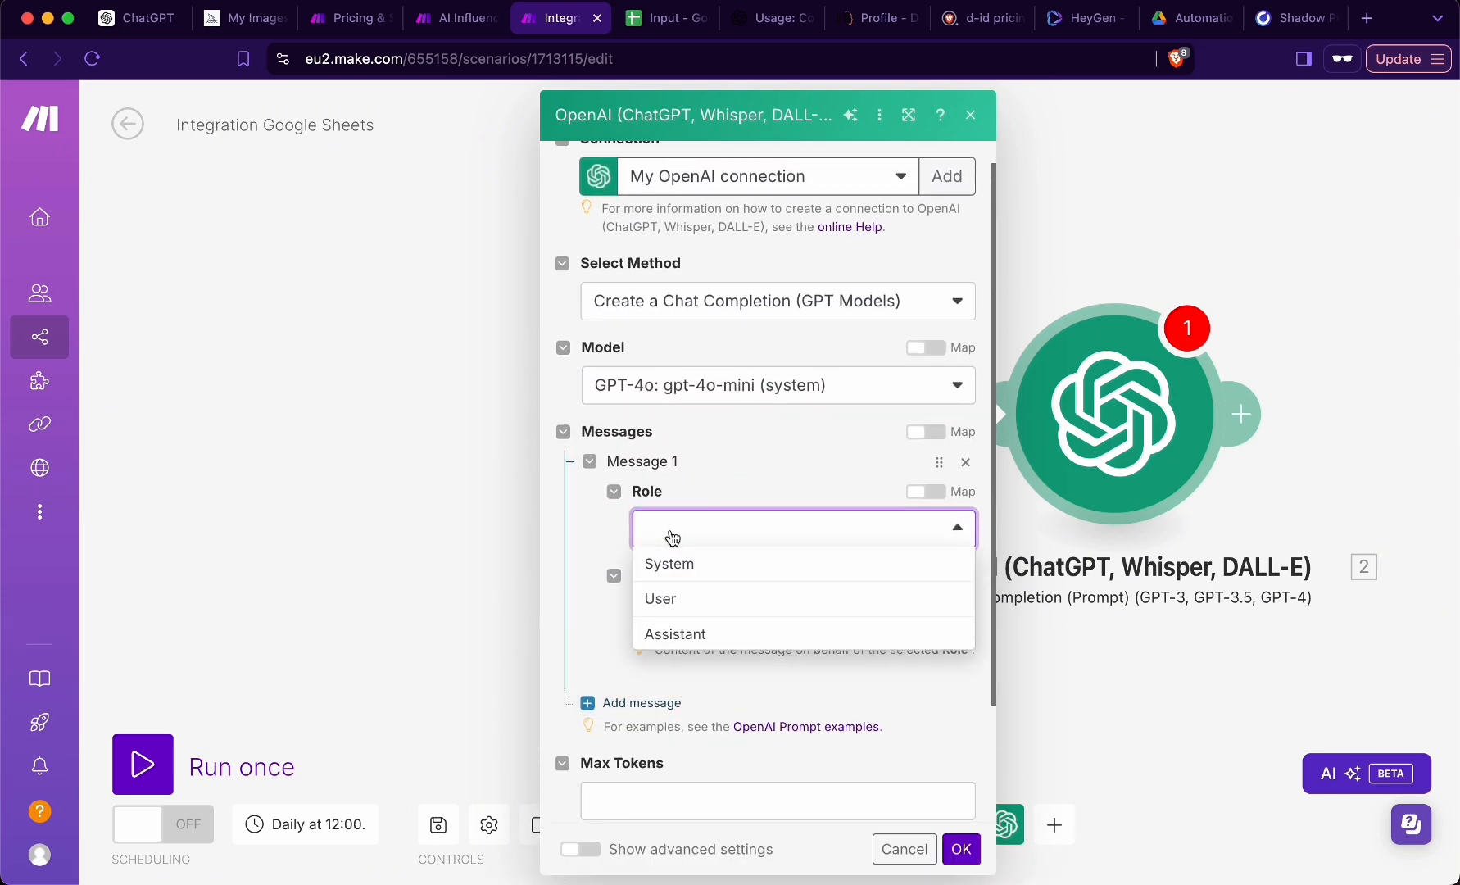
{"action": "left_click", "coordinate": [681, 598]}
- Paste the YouTube short-form script prompt as the message content and insert the Ideas (A) value after "content script:"
{"action": "left_click", "coordinate": [697, 610]}
{"action": "type", "text": "You’re a social media manager responsible for writing Youtube video scripts. Turn this youtube idea into a youtube short form content script: . ONLY RETURN THE TEXT THAT THE SPEAKER WILL READ OFF OF. DON’T RETURN ANY OTHER COMMENTARY. DO NOT add labels like [music] or [speaker]. Keep your output to 100 words. Only return ONE paragraph."}
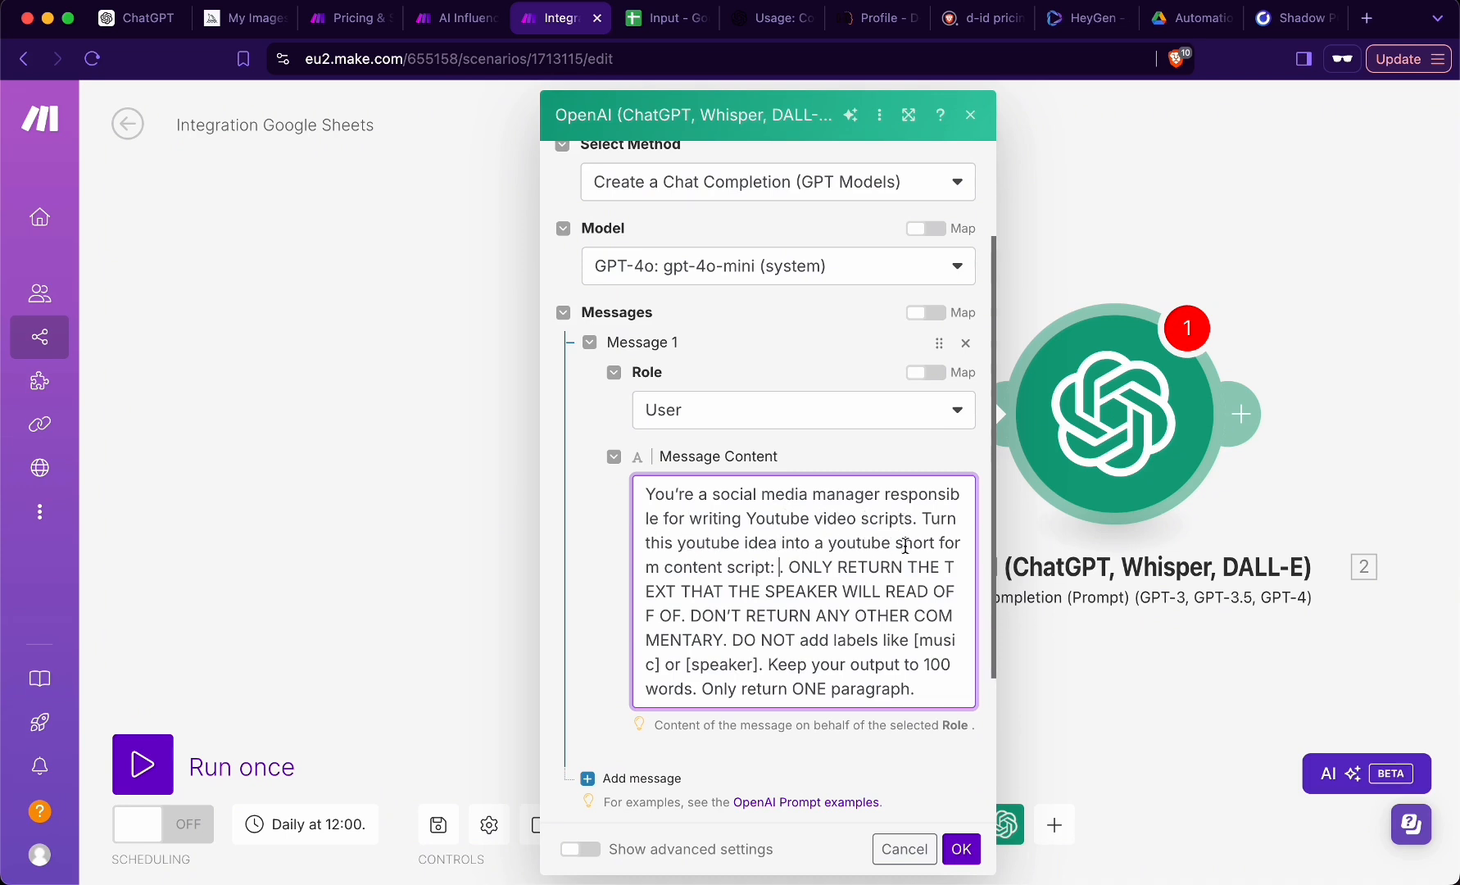
{"action": "left_click", "coordinate": [777, 567]}
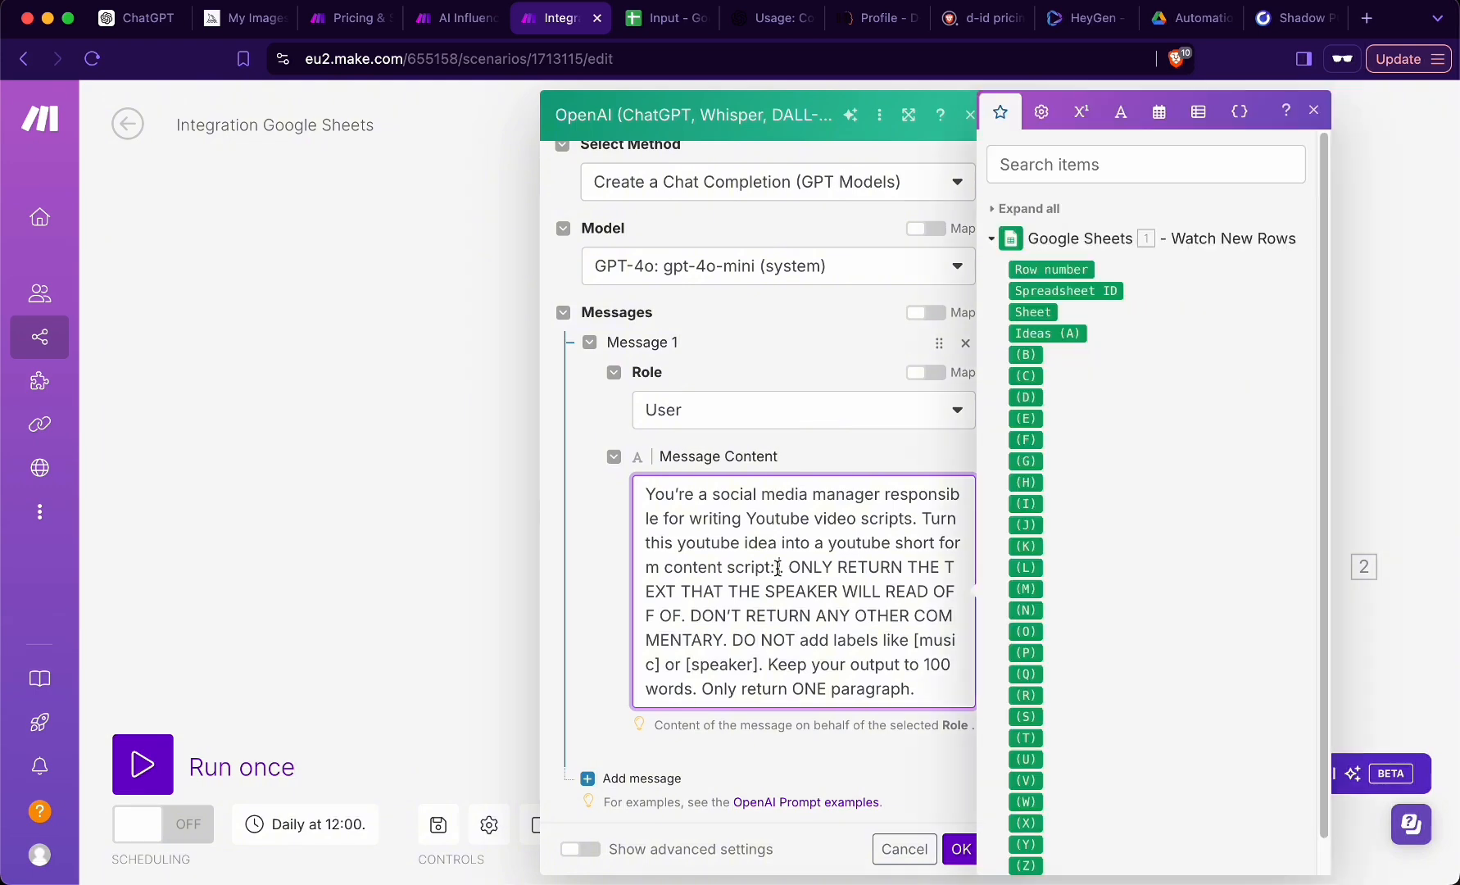
{"action": "left_click", "coordinate": [1043, 334]}
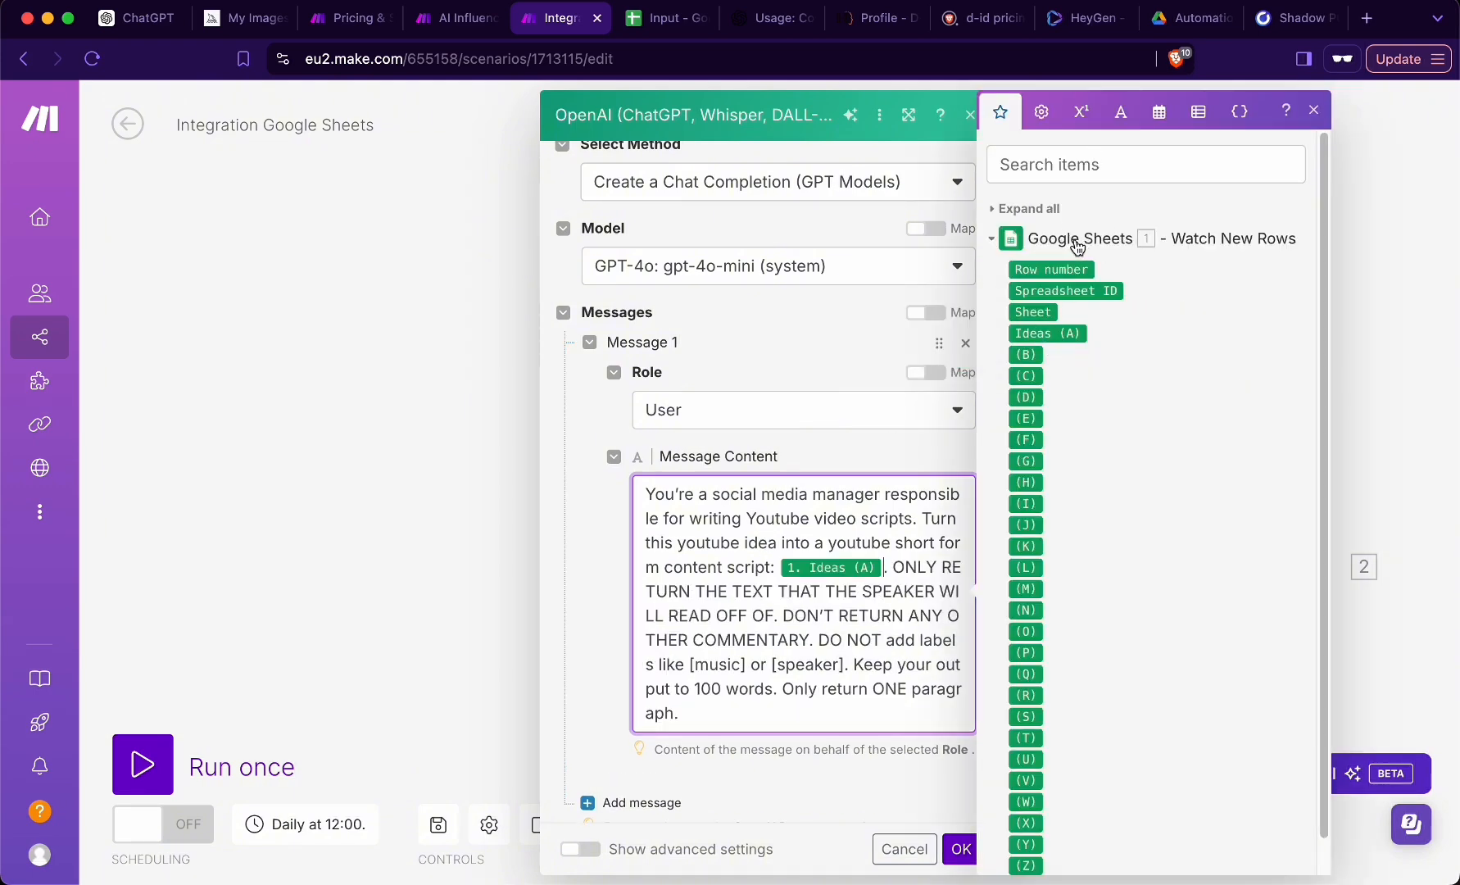
{"action": "left_click", "coordinate": [1167, 245]}
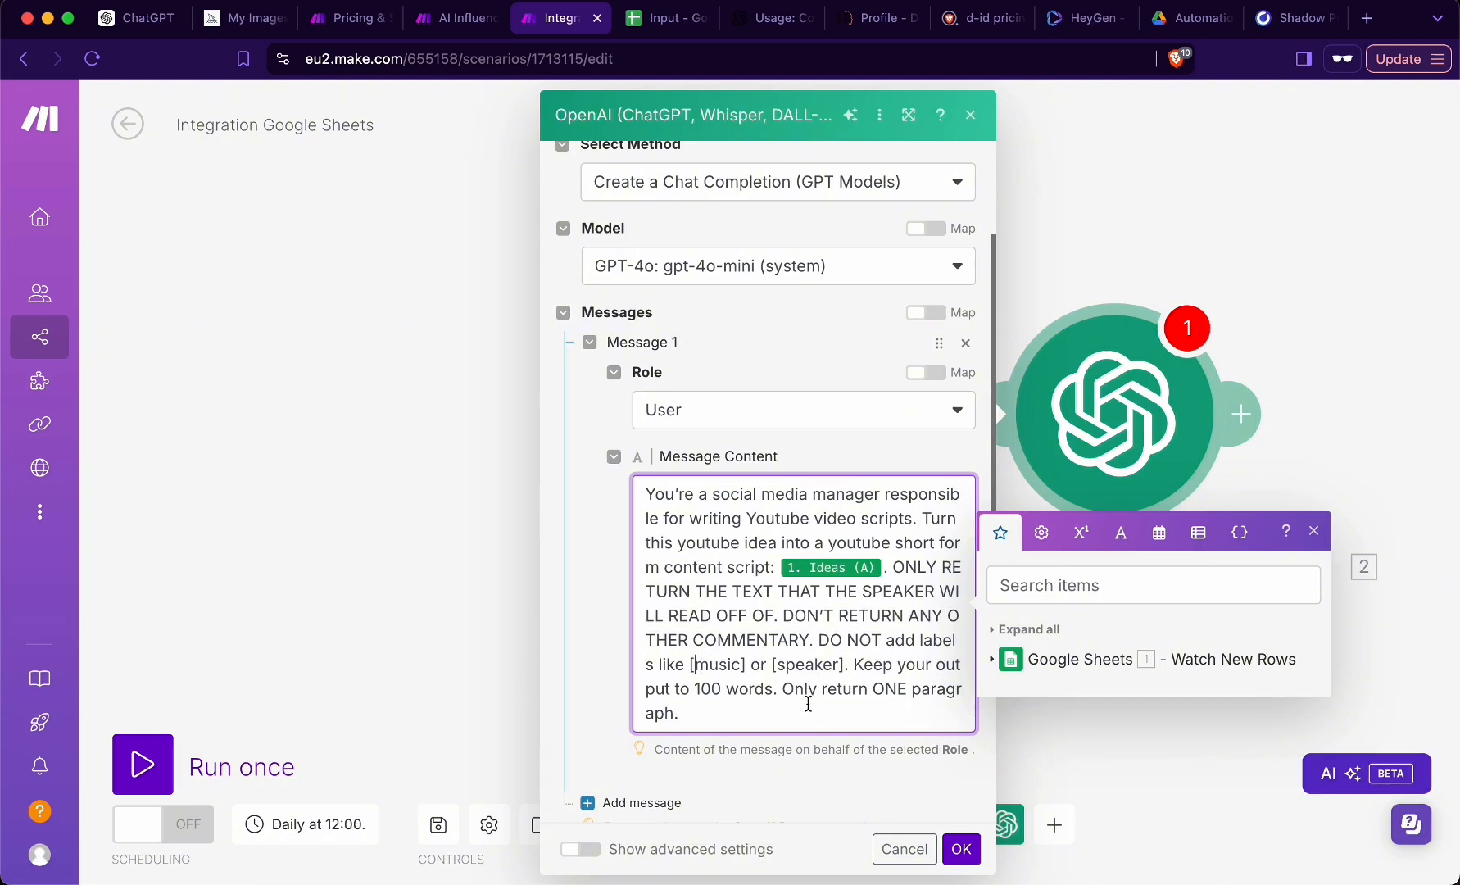
{"action": "left_click", "coordinate": [740, 712]}
{"action": "triple_click", "coordinate": [695, 714]}
{"action": "left_click", "coordinate": [695, 715]}
- Set the OpenAI module's max tokens to 1000 and confirm its settings
{"action": "scroll", "coordinate": [697, 705], "scroll_direction": "down", "scroll_amount": 3}
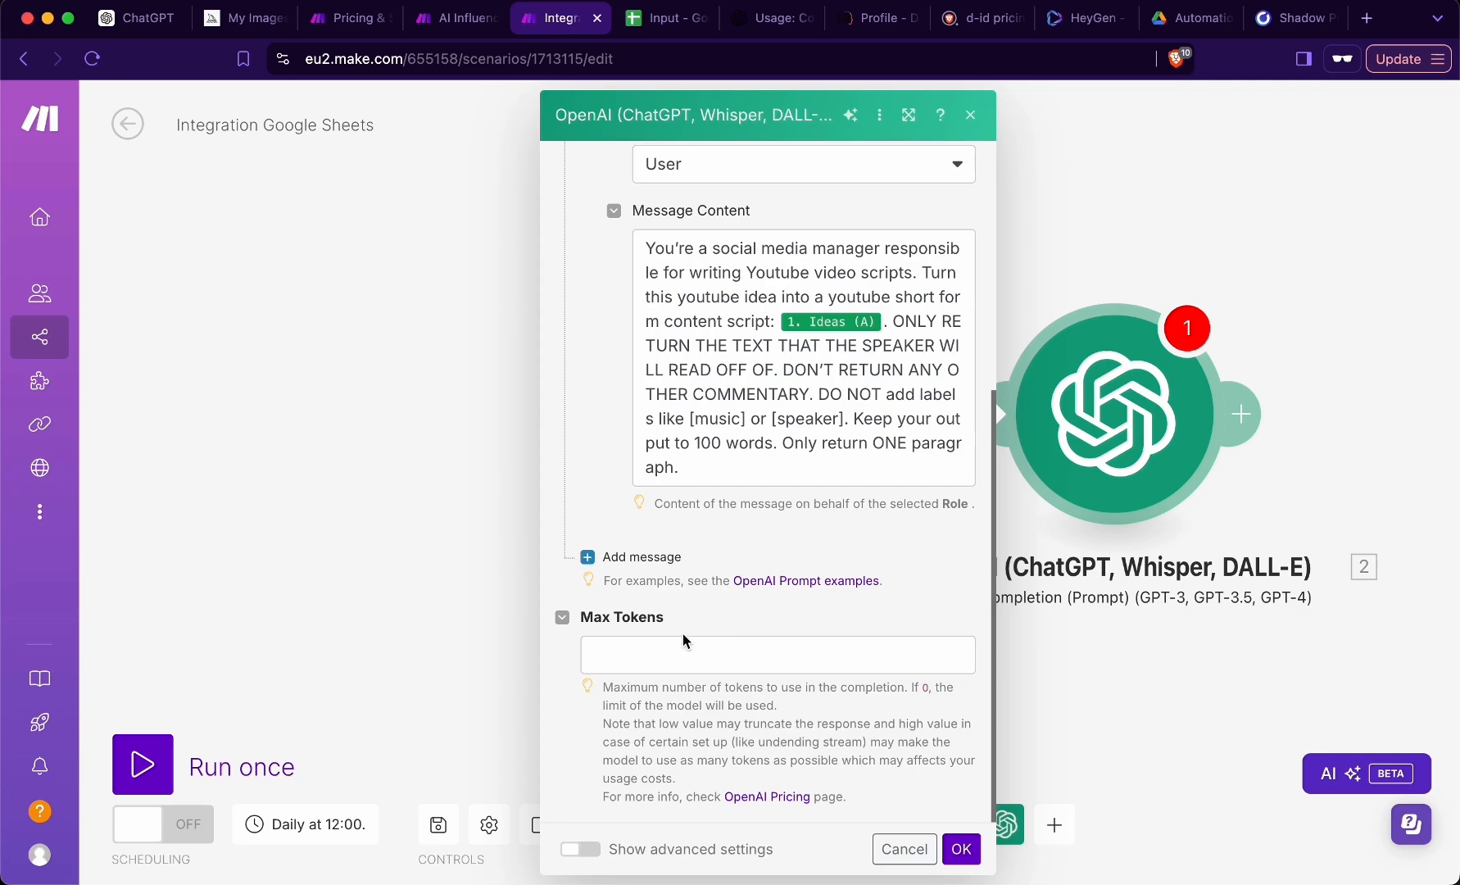
{"action": "left_click", "coordinate": [680, 648]}
{"action": "type", "text": "1000"}
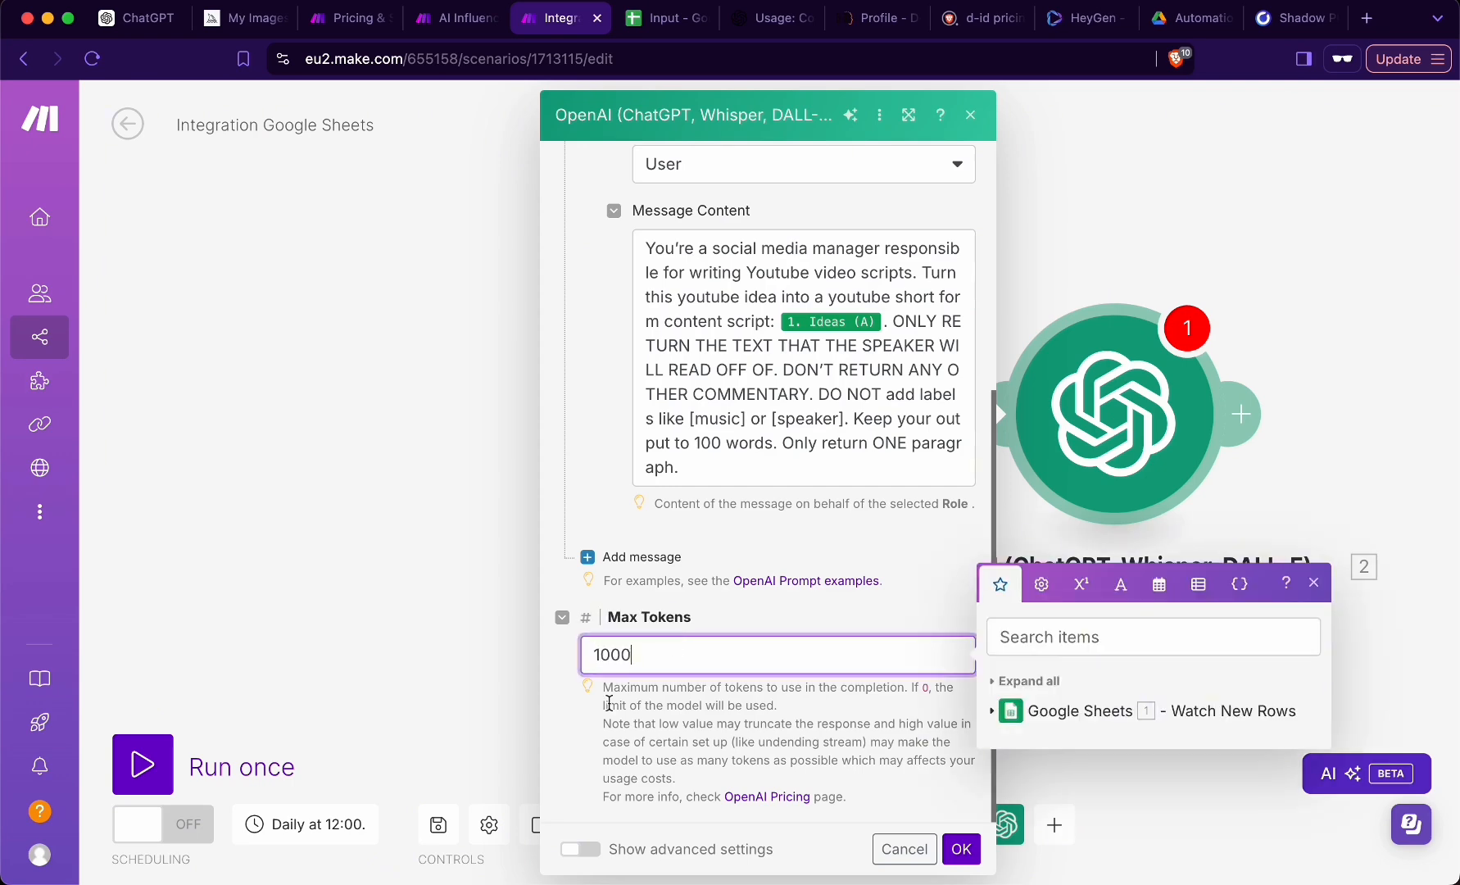
{"action": "left_click", "coordinate": [961, 850]}
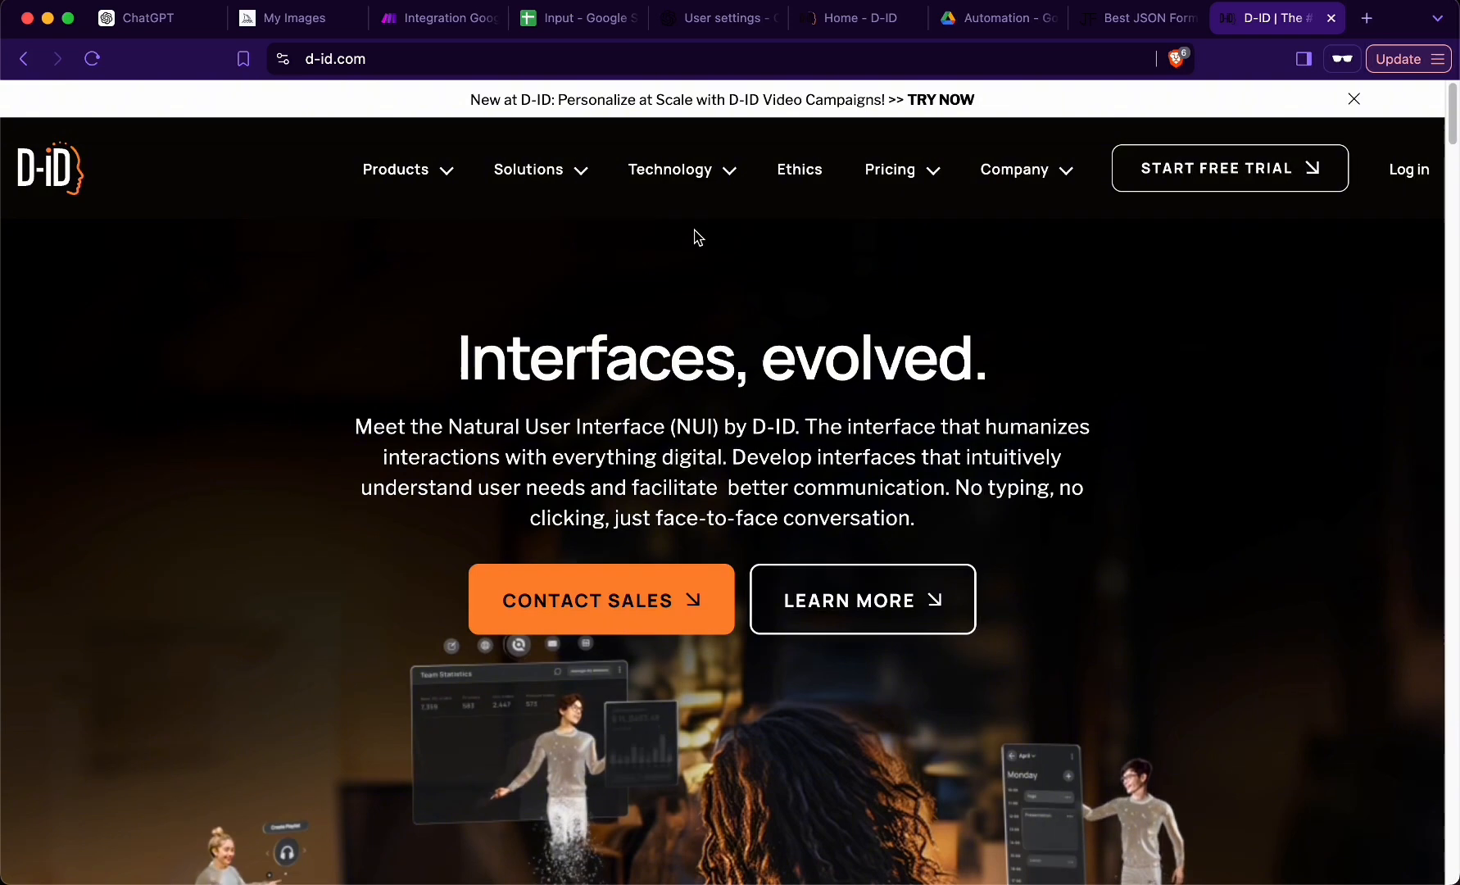
- Examine the Studio and API pricing plans on the D-ID website
{"action": "mouse_move", "coordinate": [886, 179]}
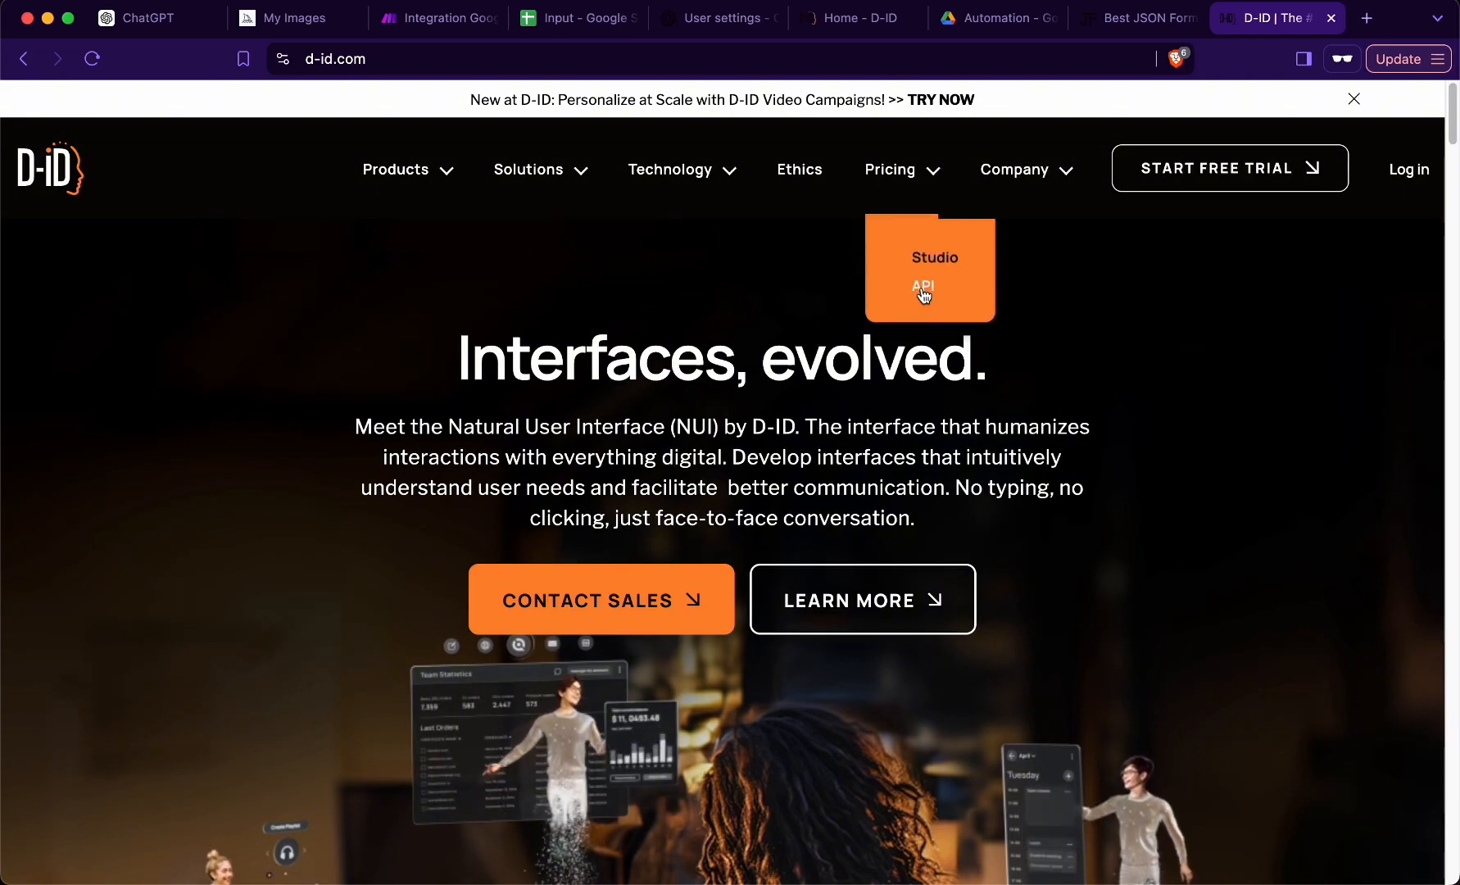
{"action": "left_click", "coordinate": [932, 260]}
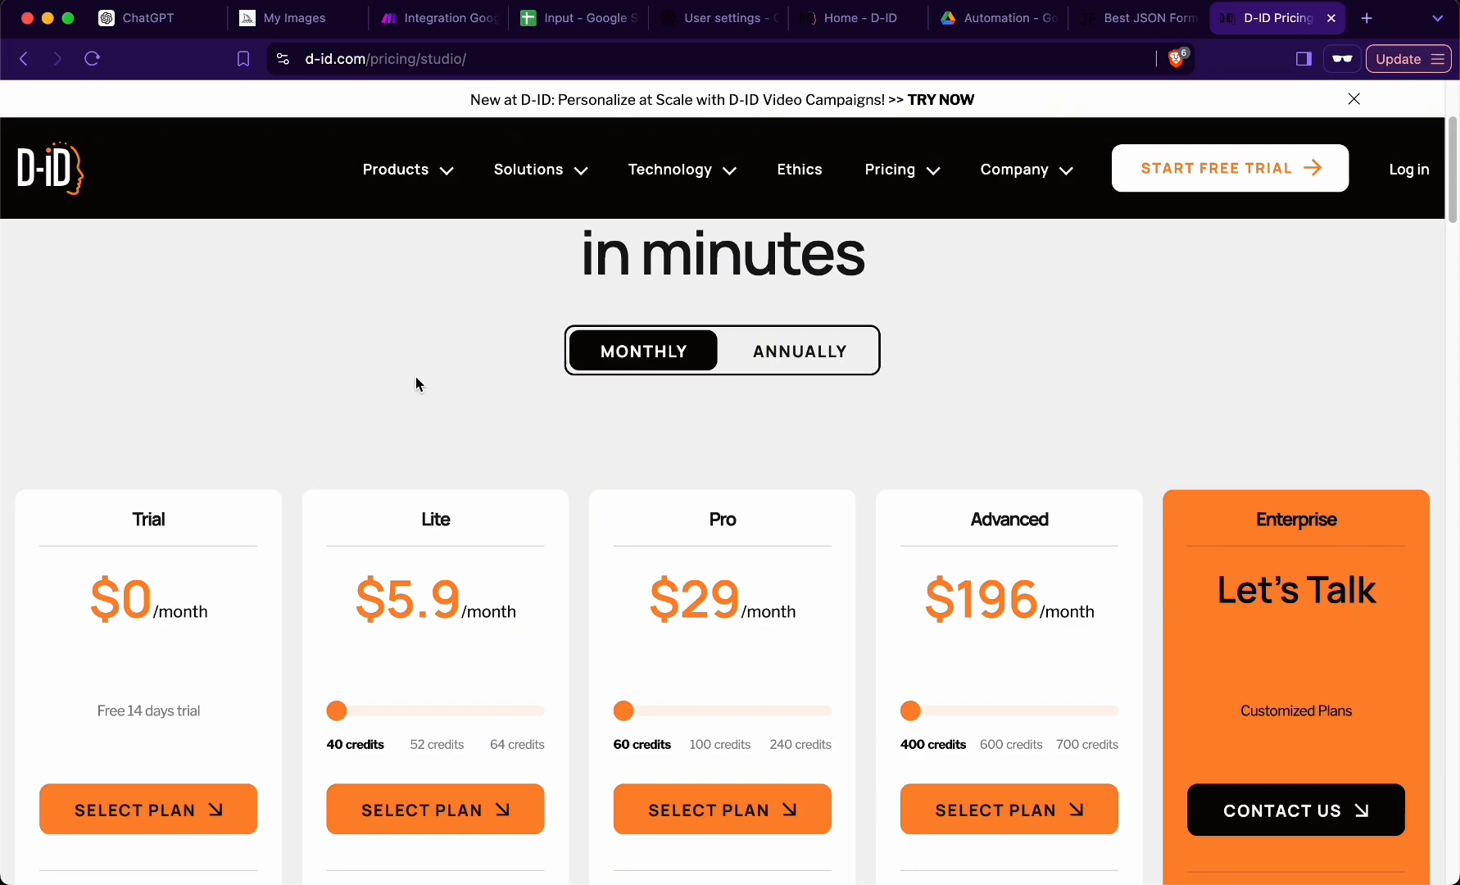
{"action": "scroll", "coordinate": [423, 378], "scroll_direction": "up", "scroll_amount": 3}
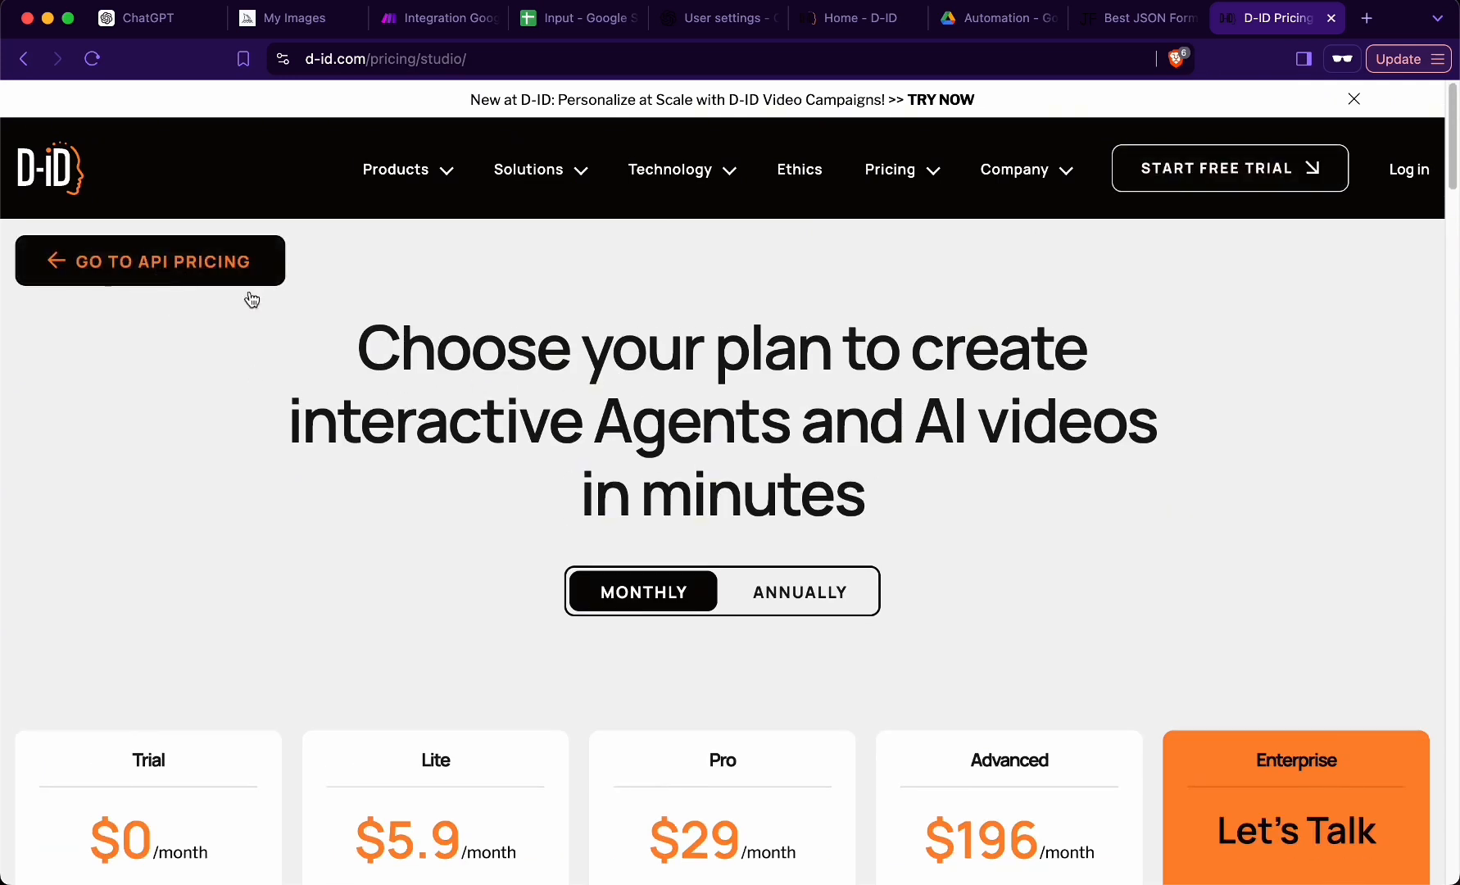
{"action": "mouse_move", "coordinate": [903, 180]}
{"action": "left_click", "coordinate": [918, 277]}
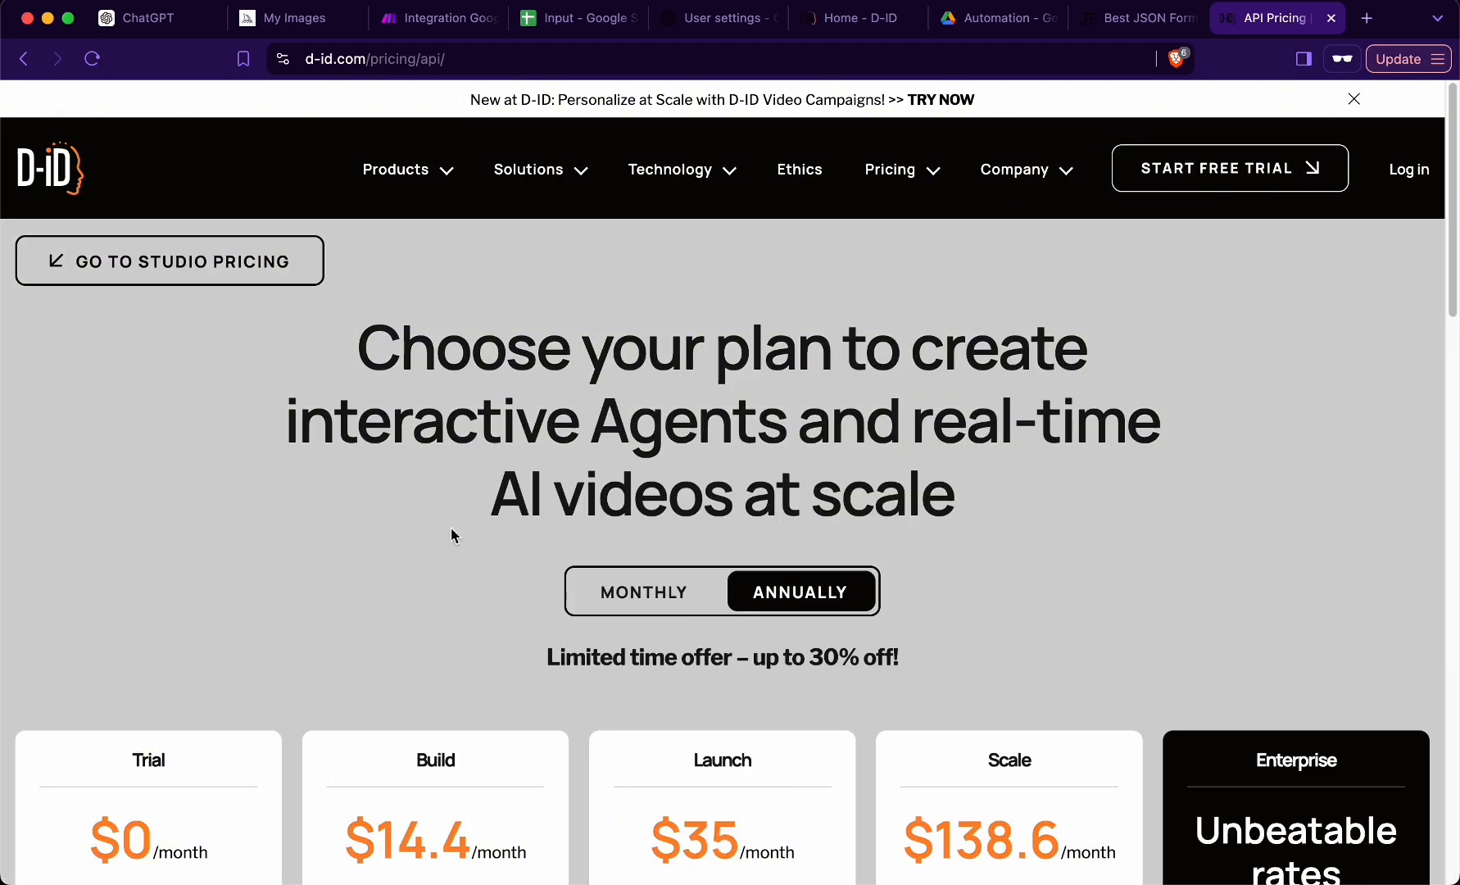
{"action": "scroll", "coordinate": [450, 535], "scroll_direction": "down", "scroll_amount": 2}
{"action": "scroll", "coordinate": [413, 522], "scroll_direction": "down", "scroll_amount": 5}
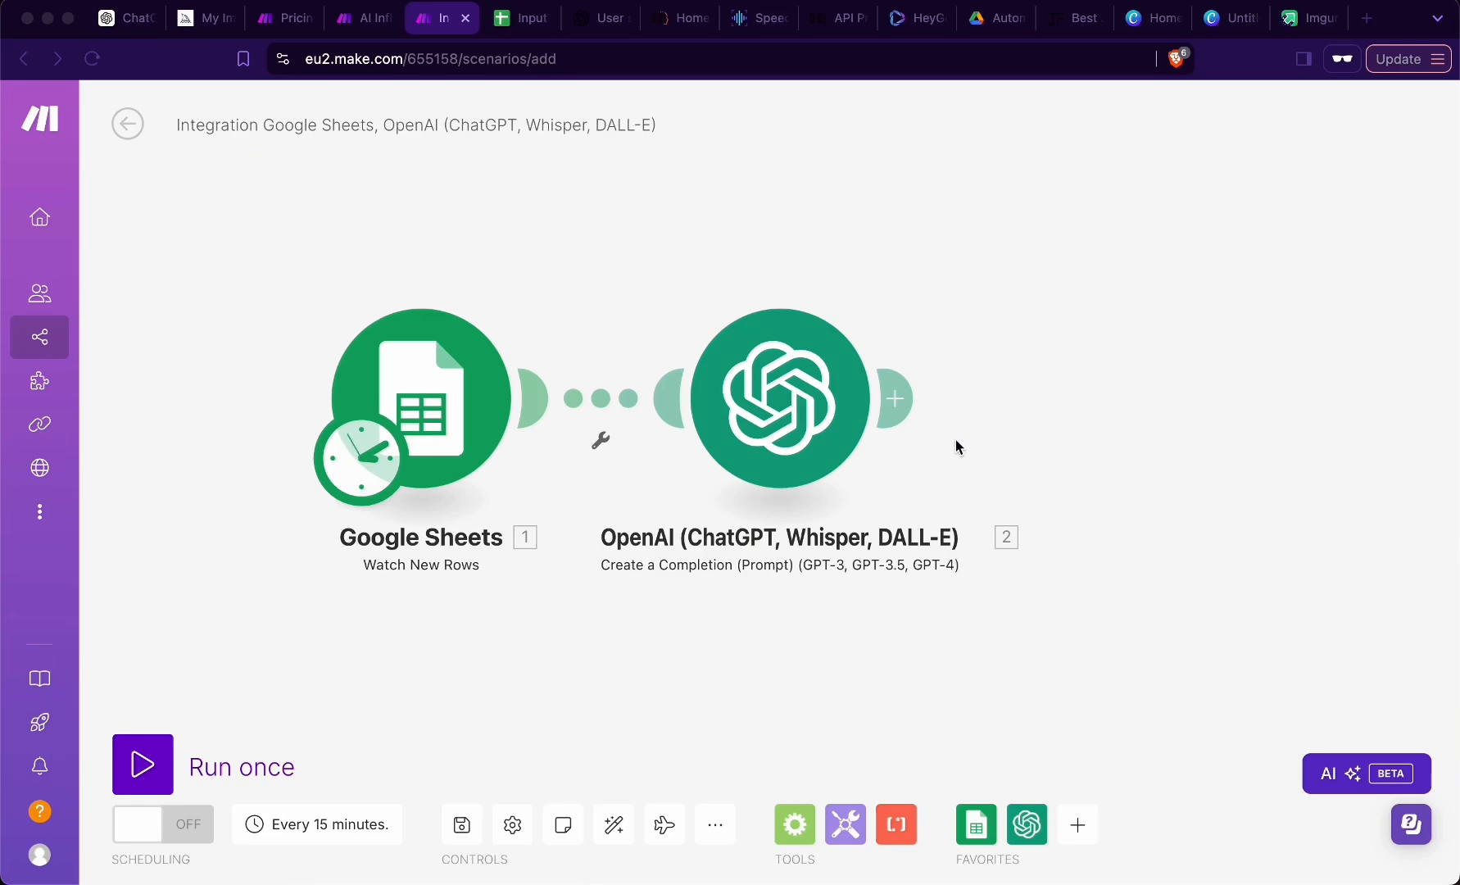
- Add an HTTP module with the Make an API Key Auth request action after the OpenAI module
{"action": "left_click", "coordinate": [895, 399]}
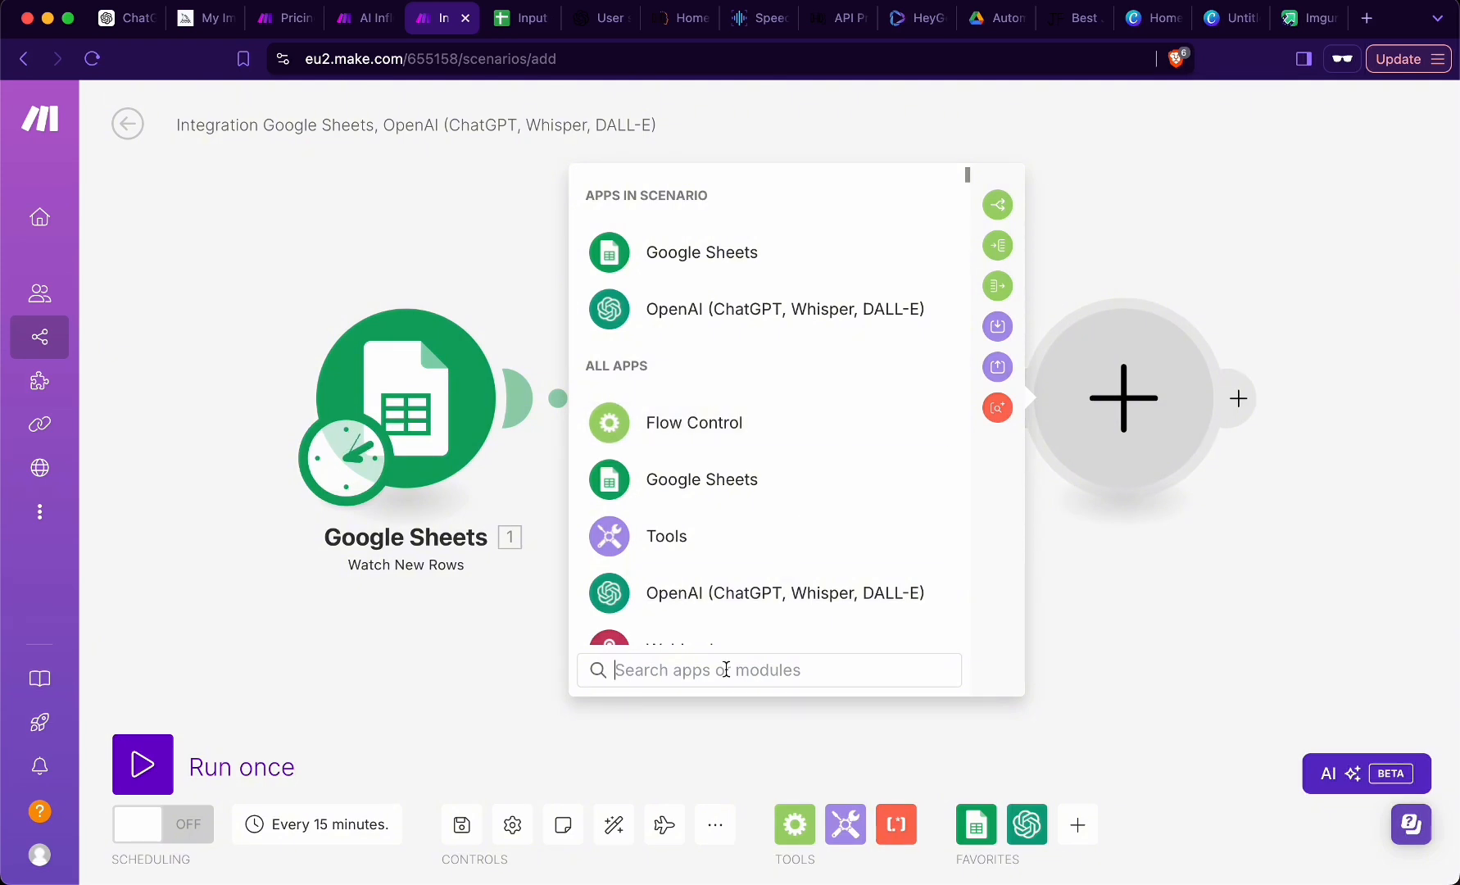
{"action": "type", "text": "HTTP"}
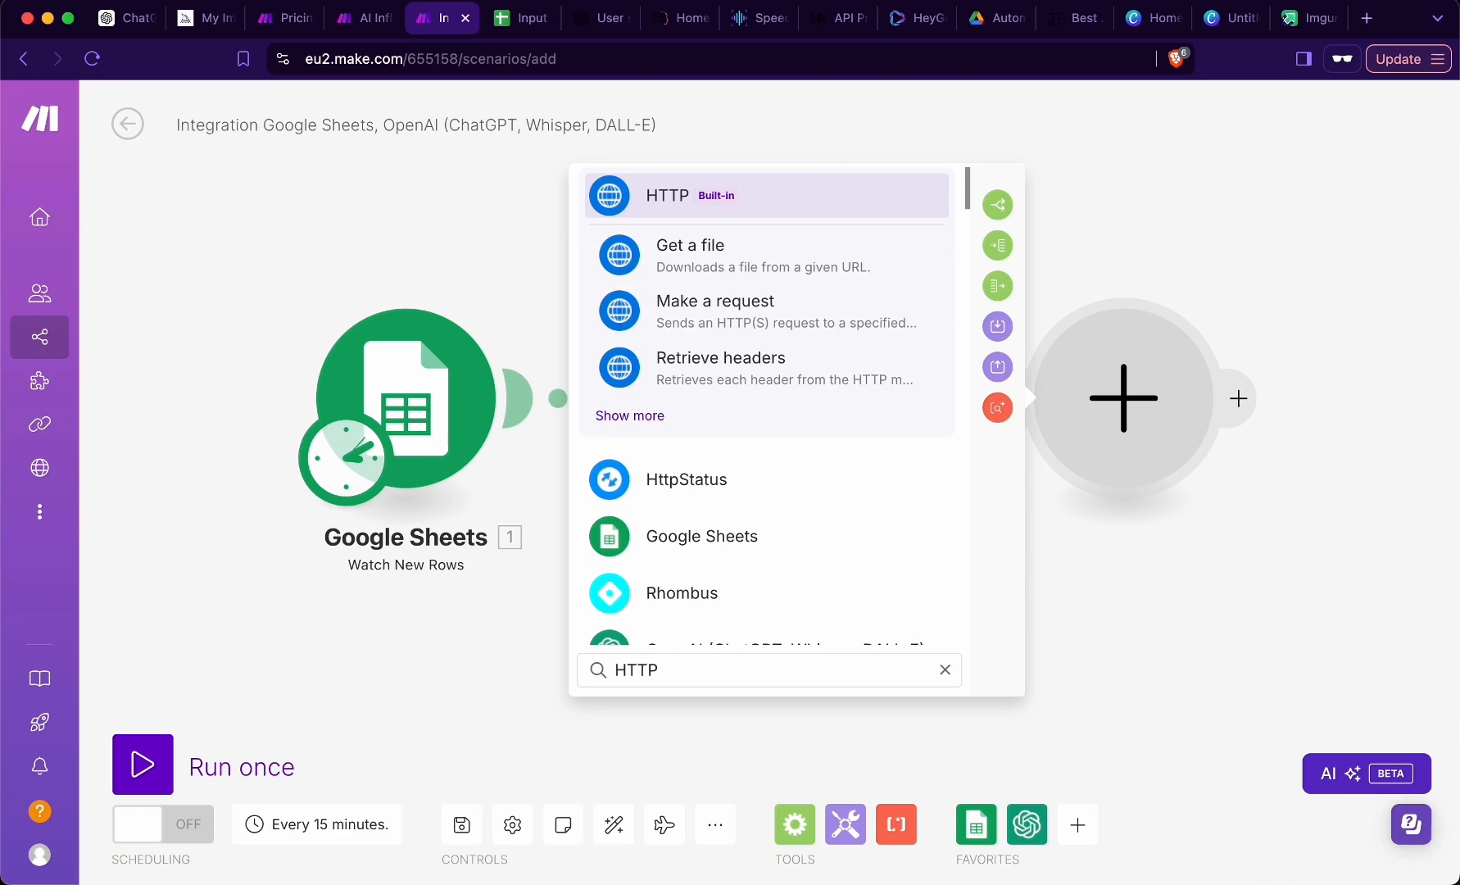
{"action": "left_click", "coordinate": [649, 420]}
{"action": "scroll", "coordinate": [746, 512], "scroll_direction": "down", "scroll_amount": 3}
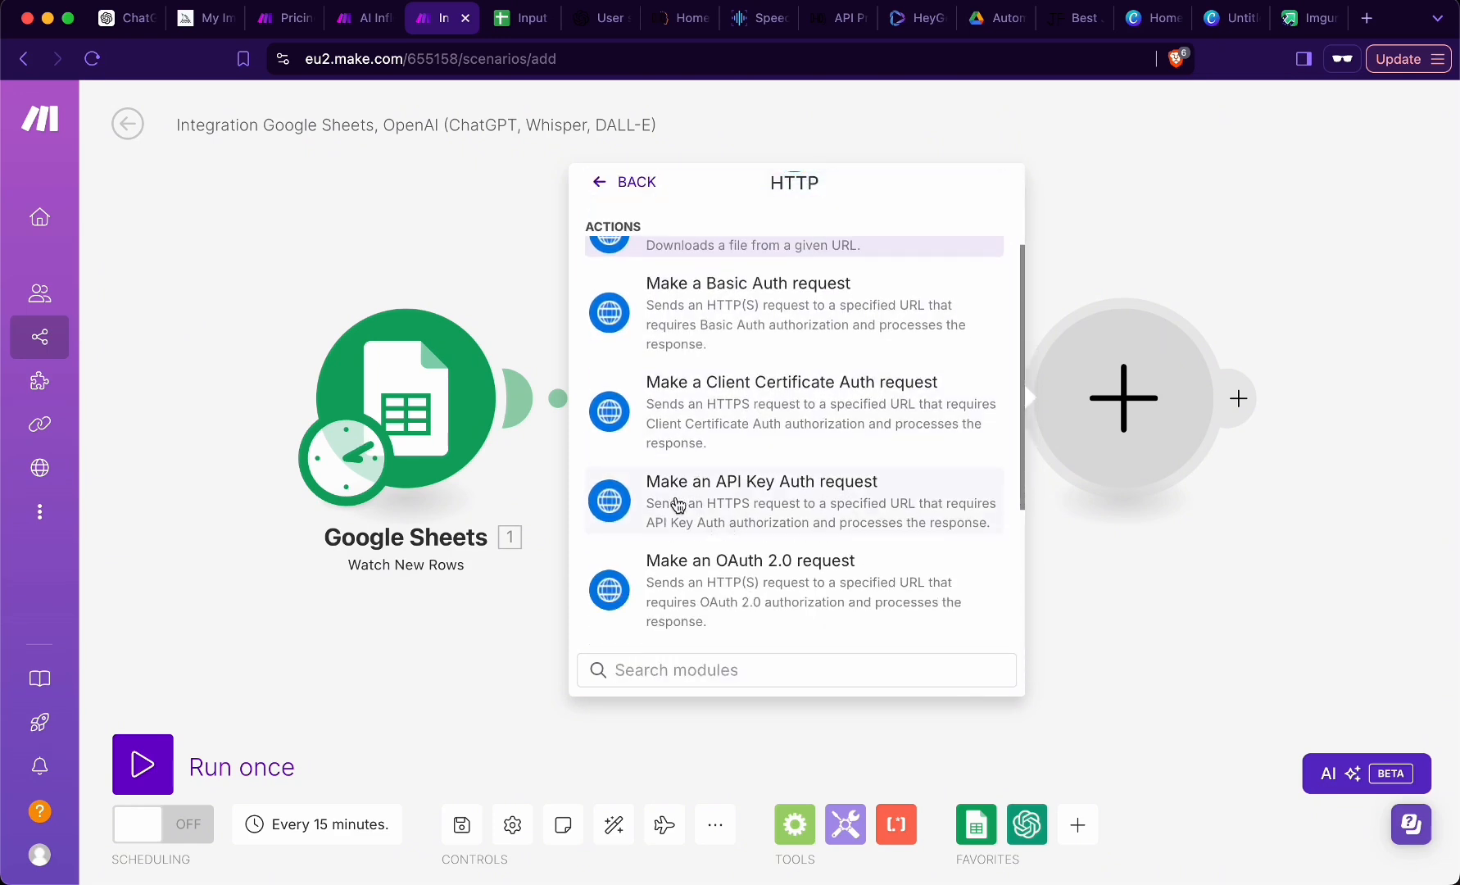
{"action": "left_click", "coordinate": [863, 498]}
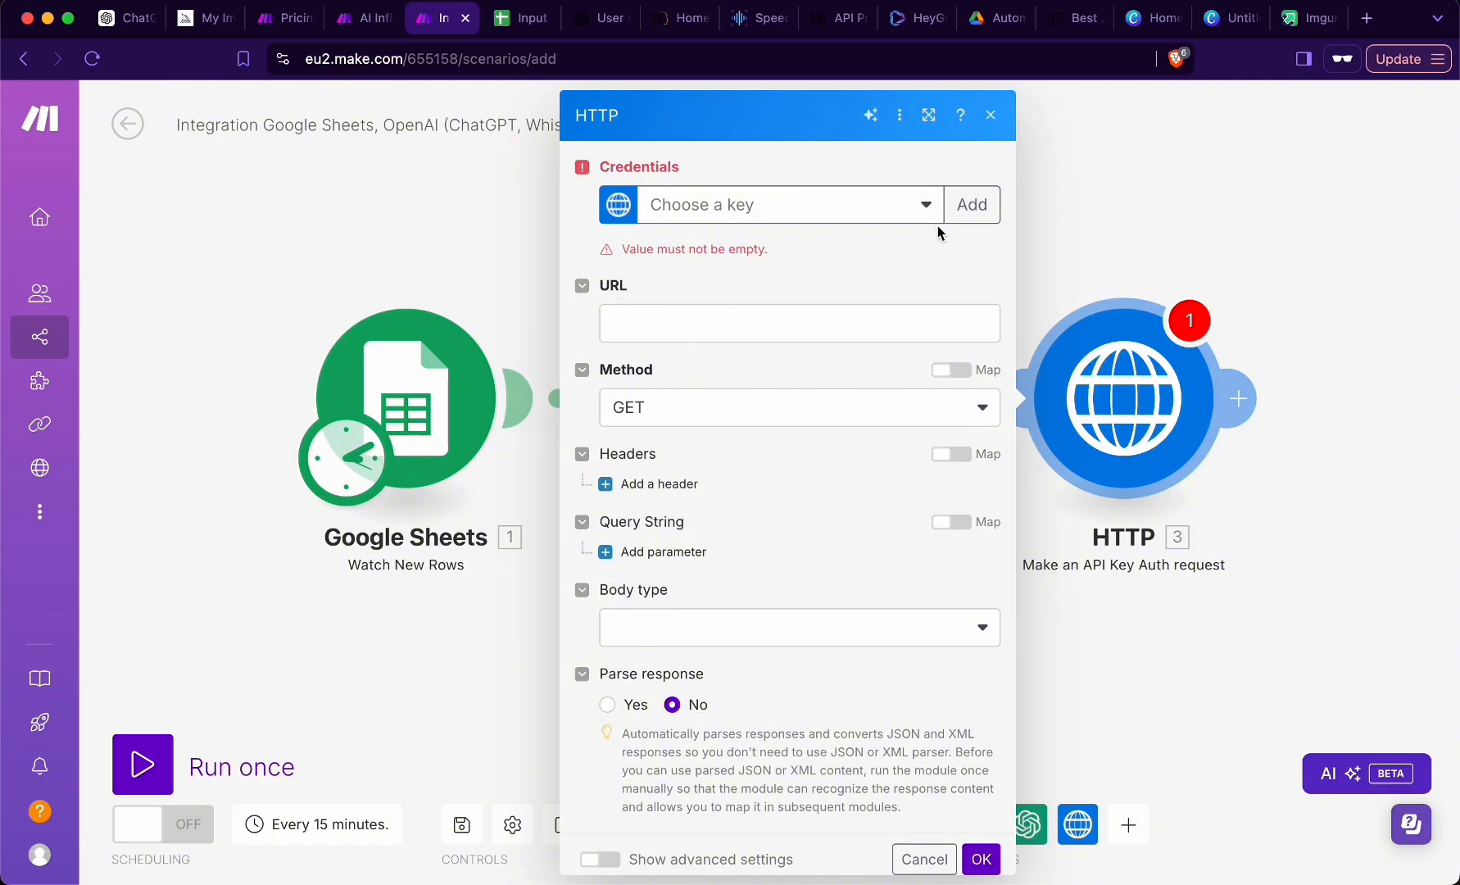
- Create an HTTP credential named 160824-01 API KEY with the API key from D-ID's Account & API page
{"action": "left_click", "coordinate": [966, 215]}
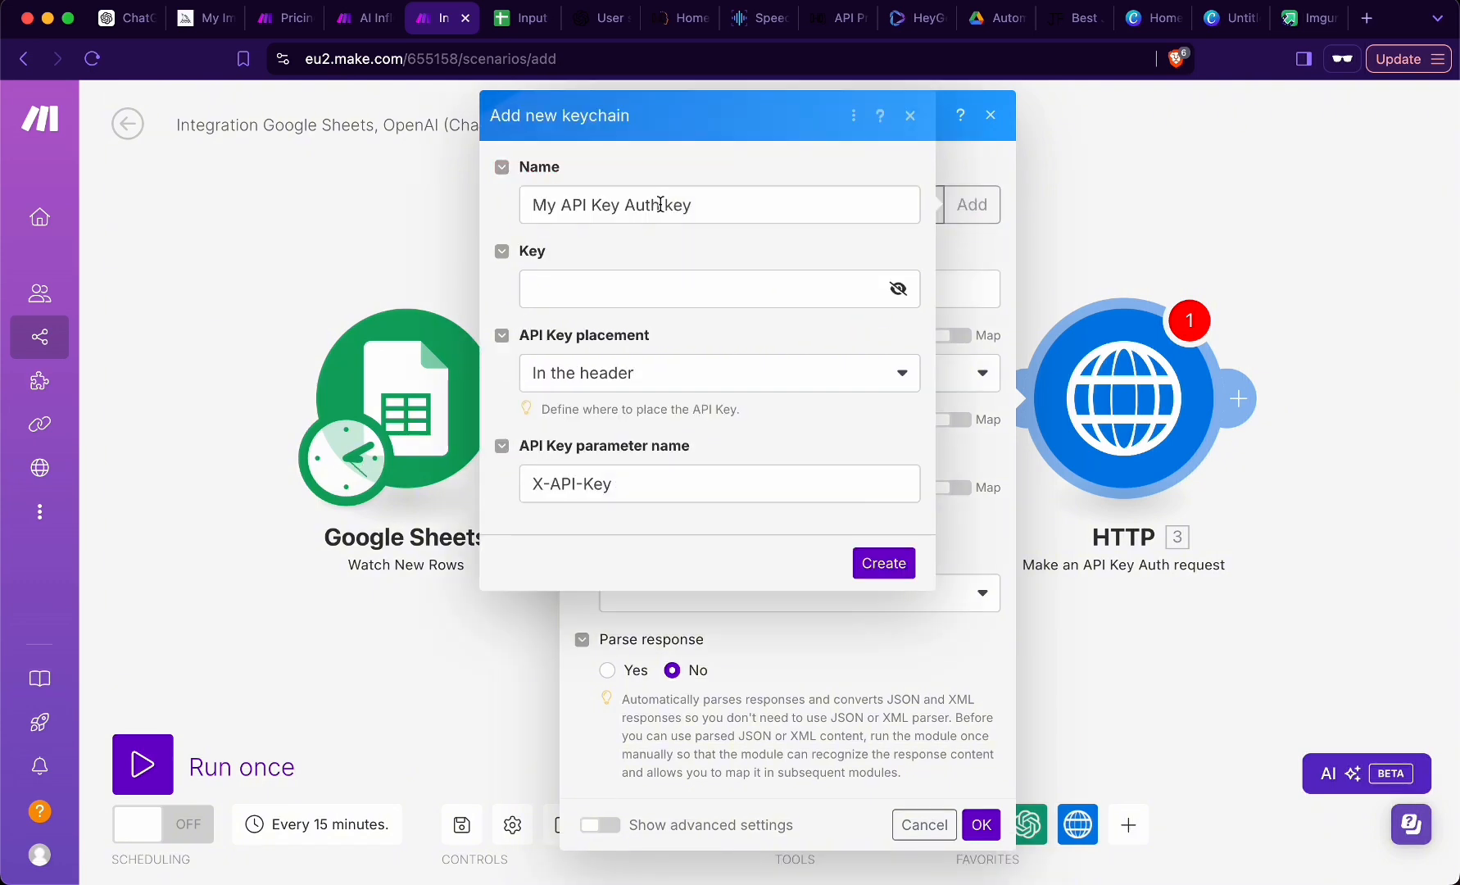
{"action": "triple_click", "coordinate": [660, 204]}
{"action": "left_click", "coordinate": [675, 246]}
{"action": "left_click", "coordinate": [682, 18]}
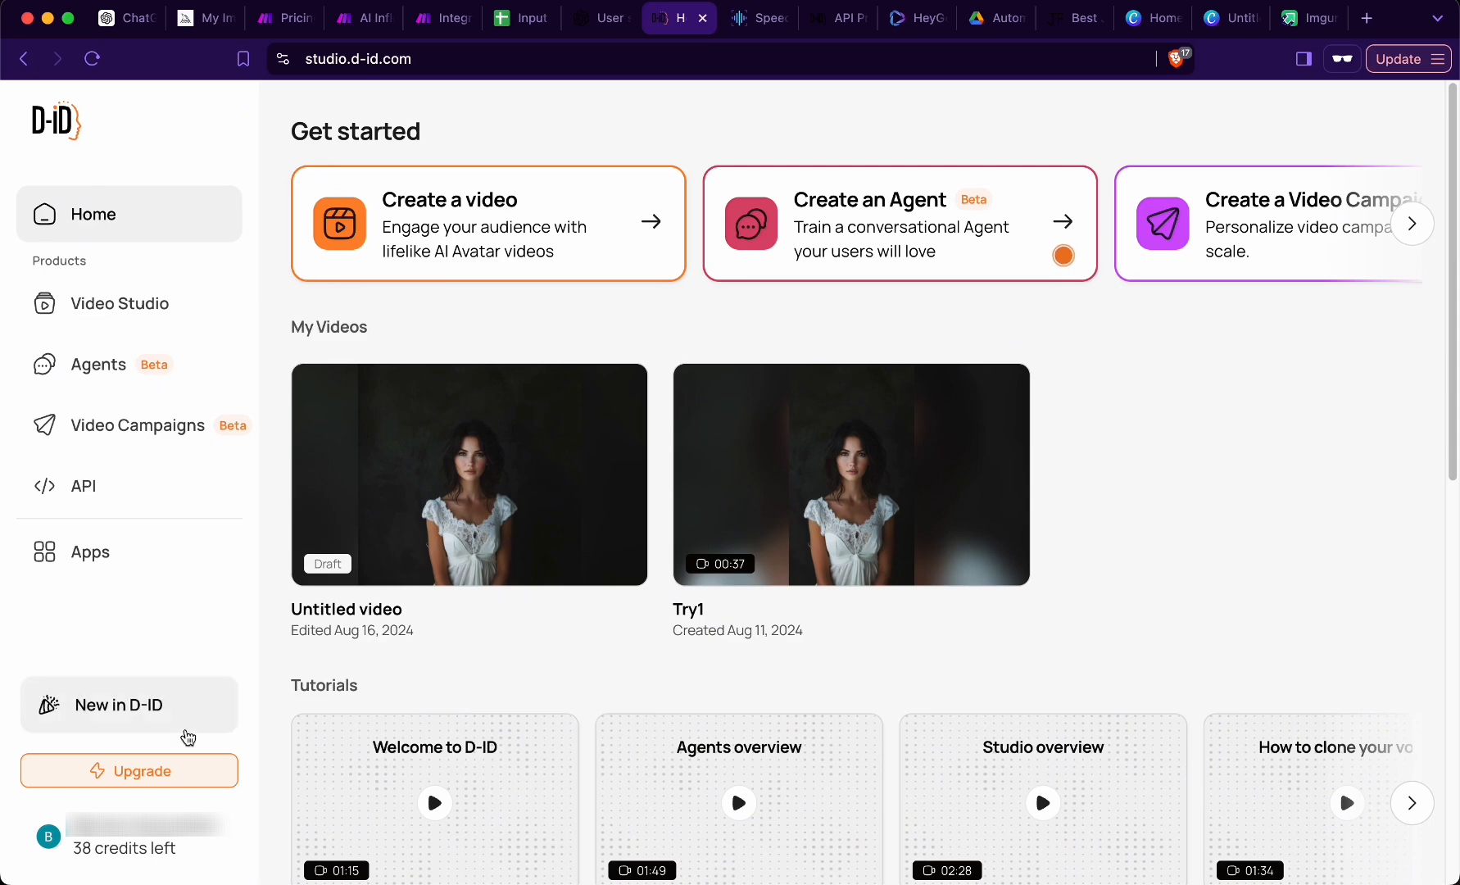
{"action": "left_click", "coordinate": [118, 844]}
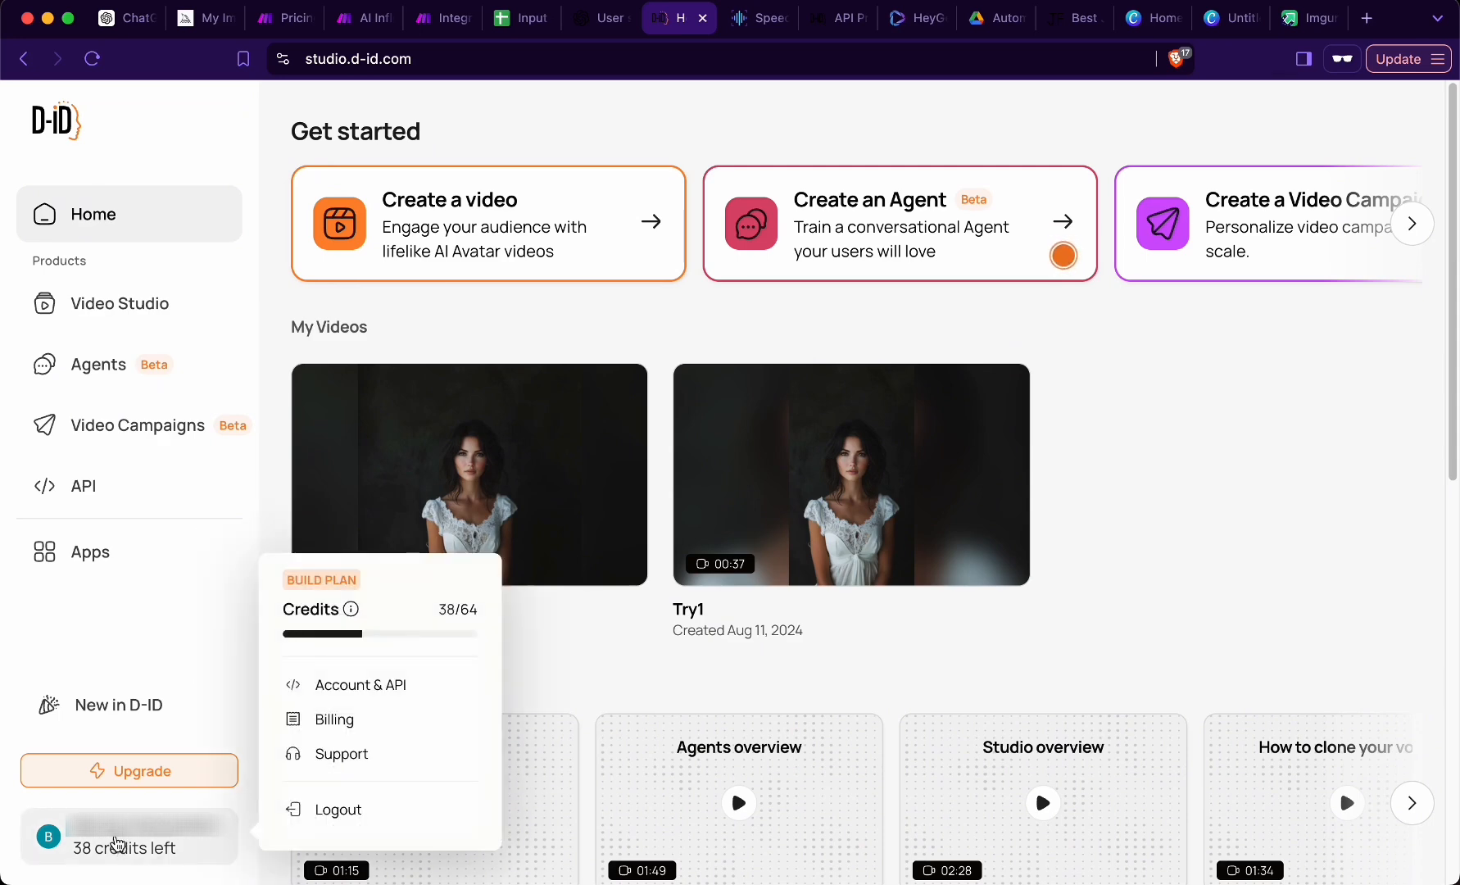
{"action": "left_click", "coordinate": [372, 697]}
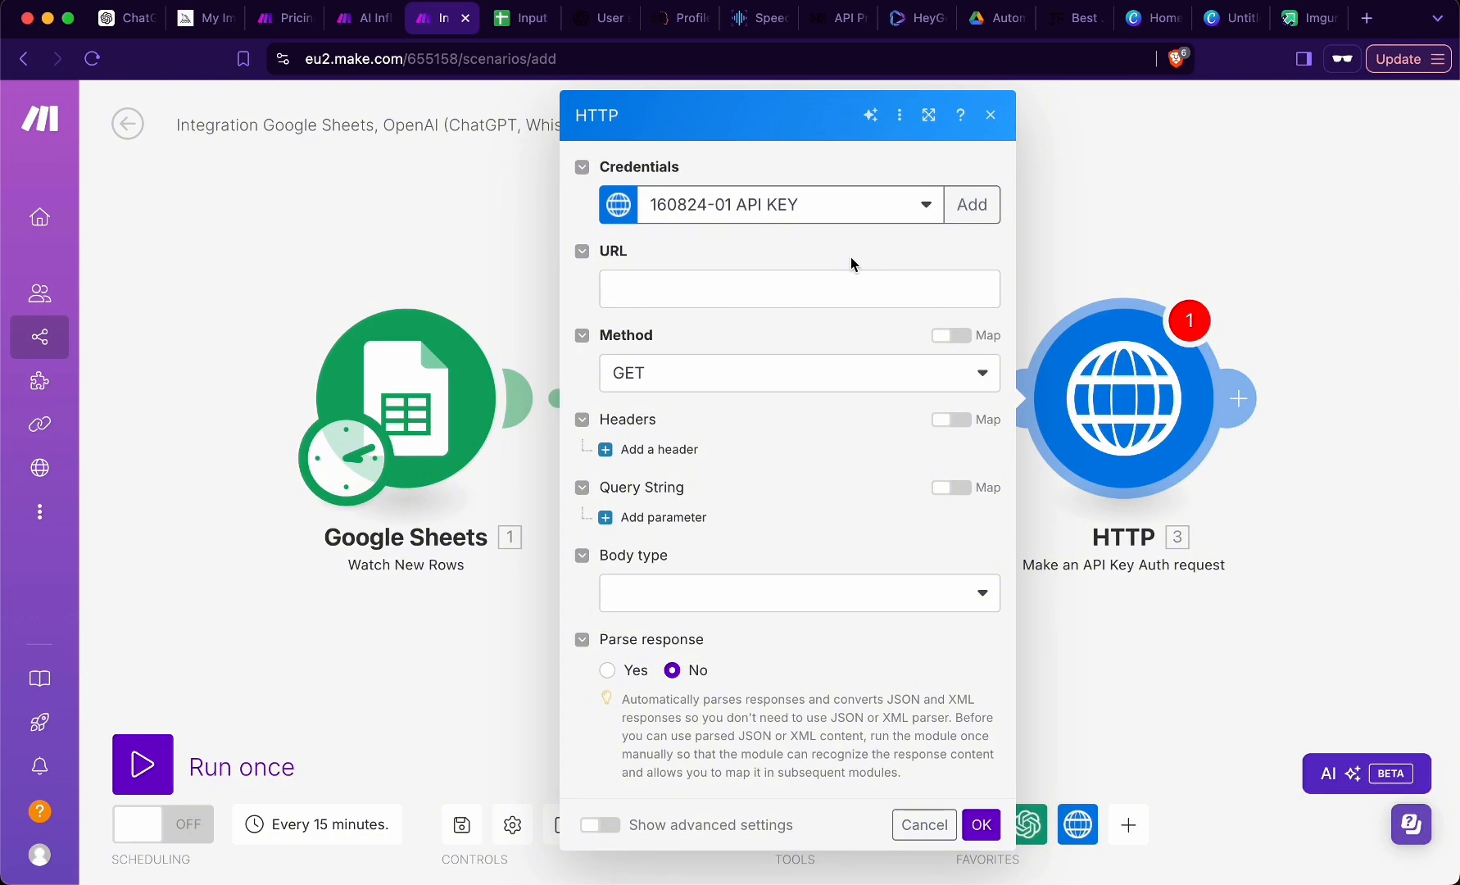
{"action": "left_click", "coordinate": [757, 298]}
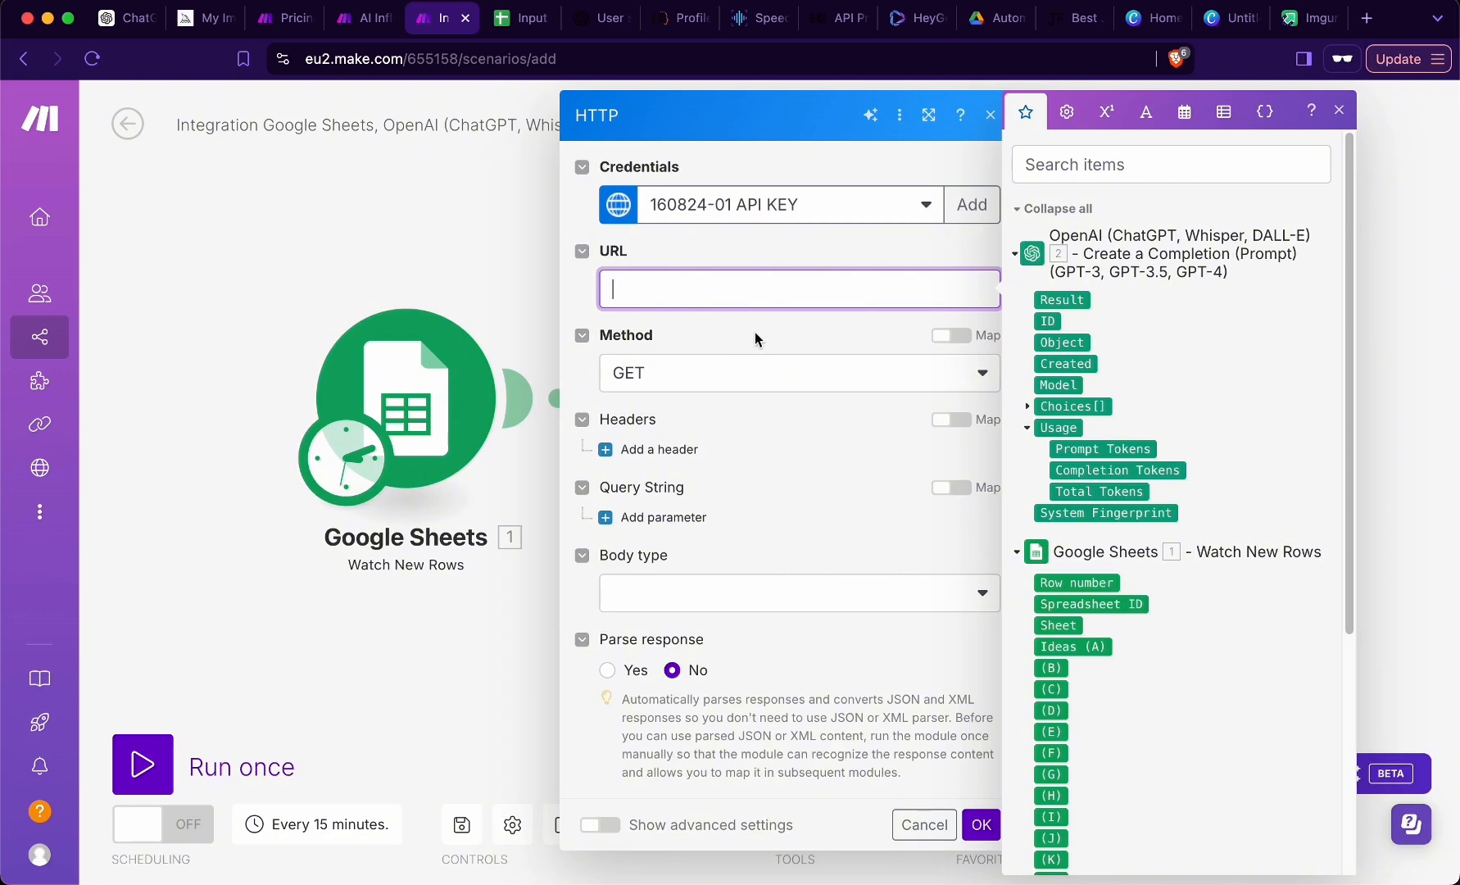
{"action": "type", "text": "https://api.d-id.com/talks"}
{"action": "left_click", "coordinate": [755, 332]}
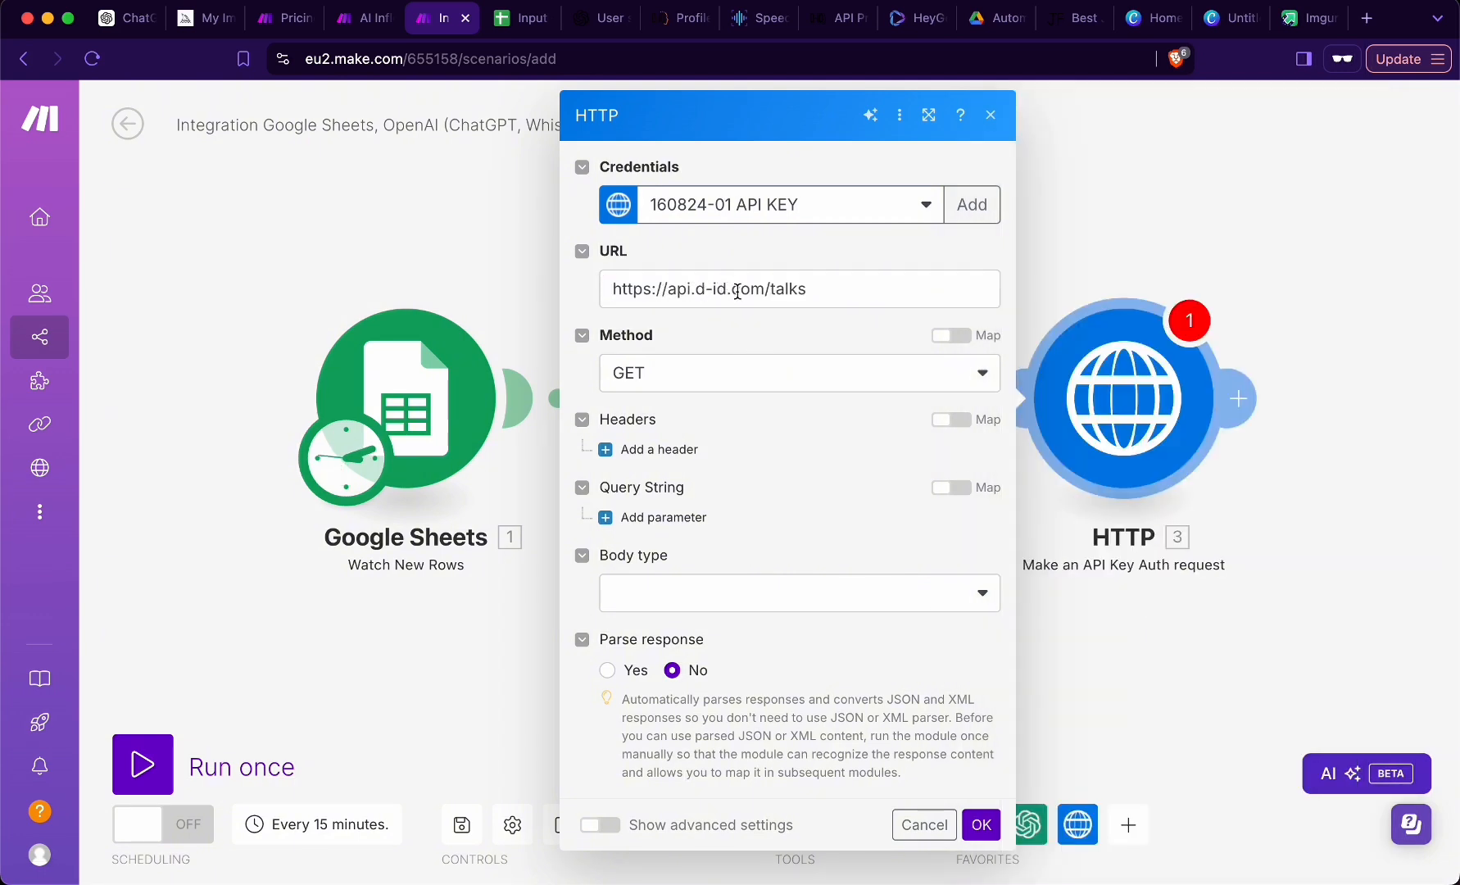
{"action": "left_click", "coordinate": [666, 375]}
{"action": "left_click", "coordinate": [689, 483]}
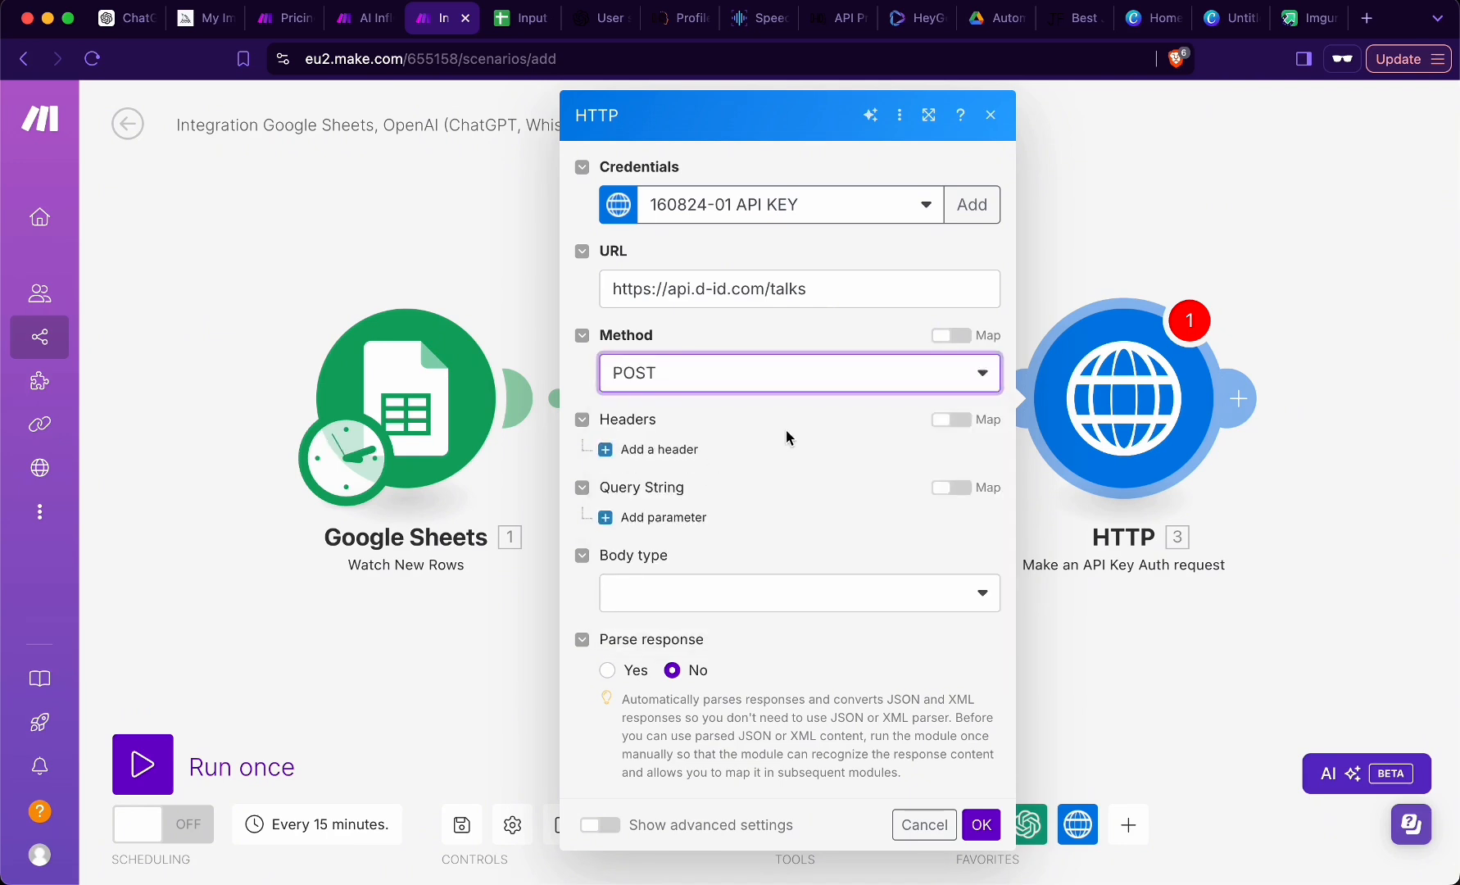
- Add a header named Authorization to the HTTP request and enter the API authorization key as its value
{"action": "left_click", "coordinate": [647, 451]}
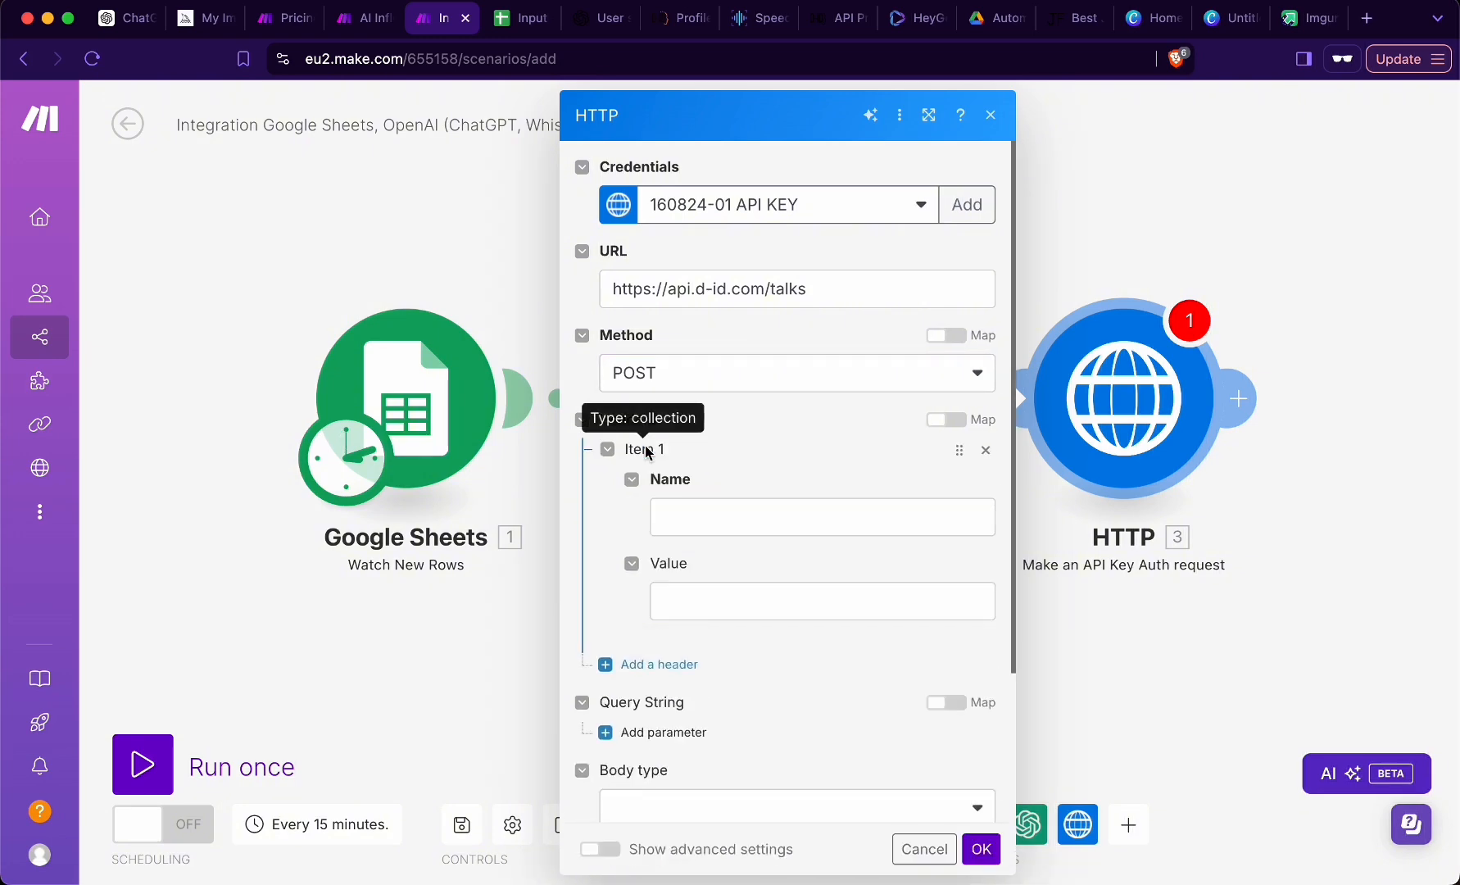
{"action": "left_click", "coordinate": [730, 512]}
{"action": "type", "text": "Auth"}
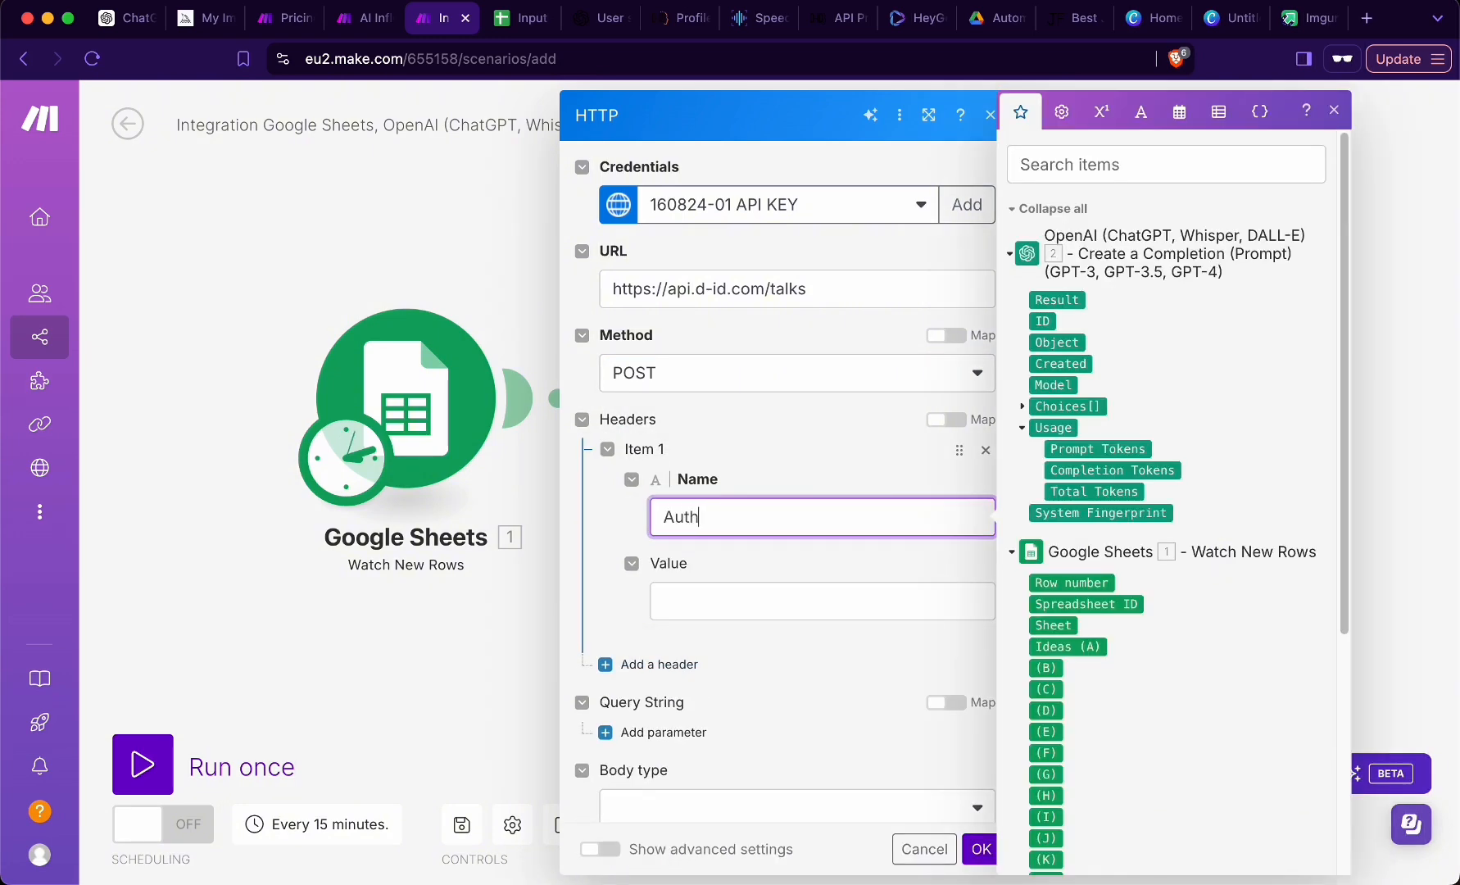
{"action": "type", "text": "orization"}
{"action": "left_click", "coordinate": [725, 603]}
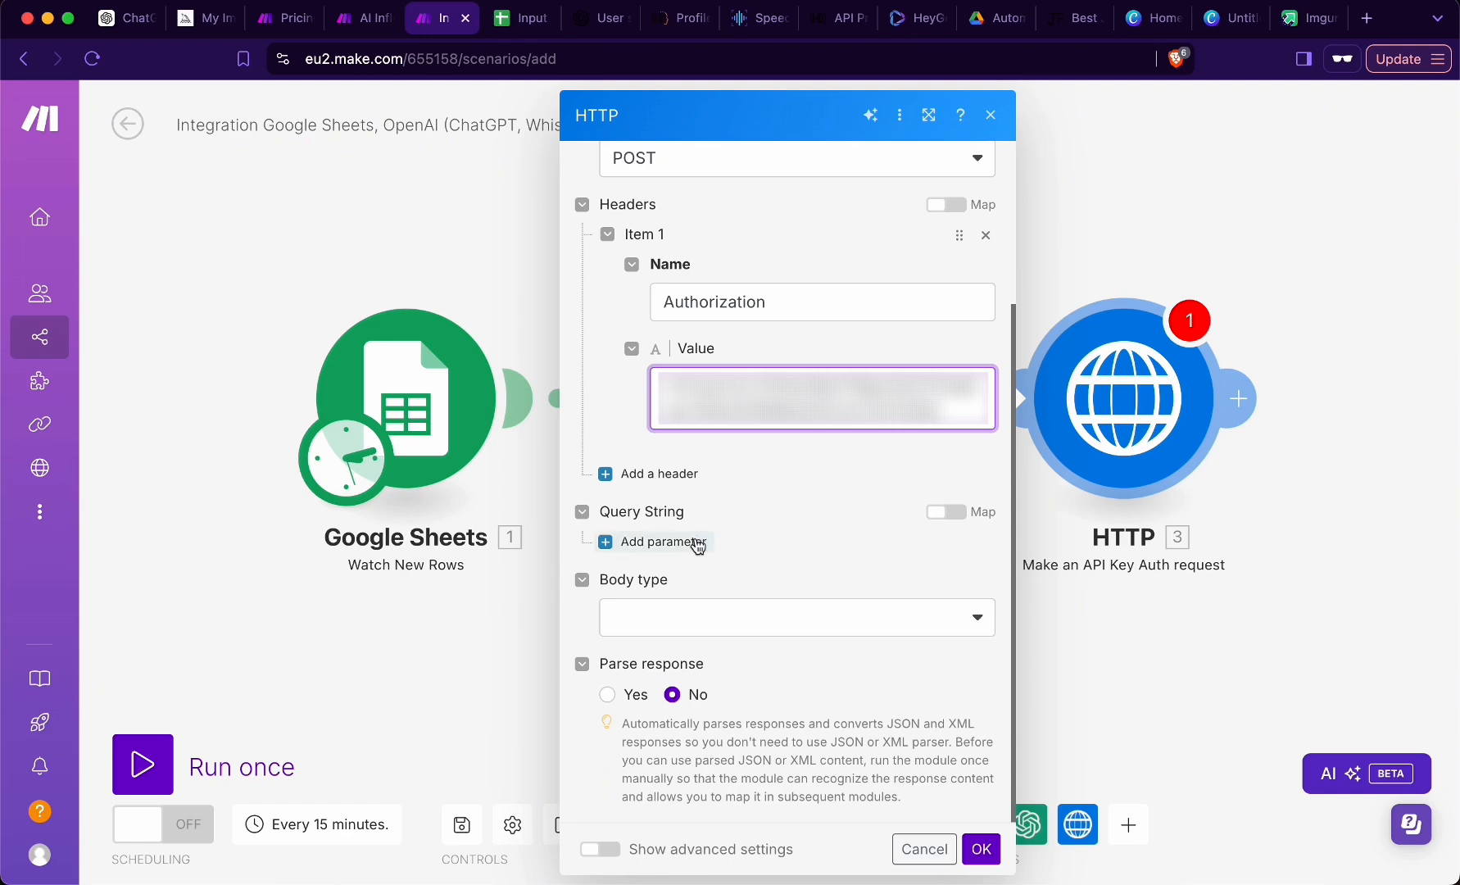
- Set the HTTP request's body type to Raw and its content type to JSON (application/json)
{"action": "left_click", "coordinate": [653, 615]}
{"action": "left_click", "coordinate": [660, 652]}
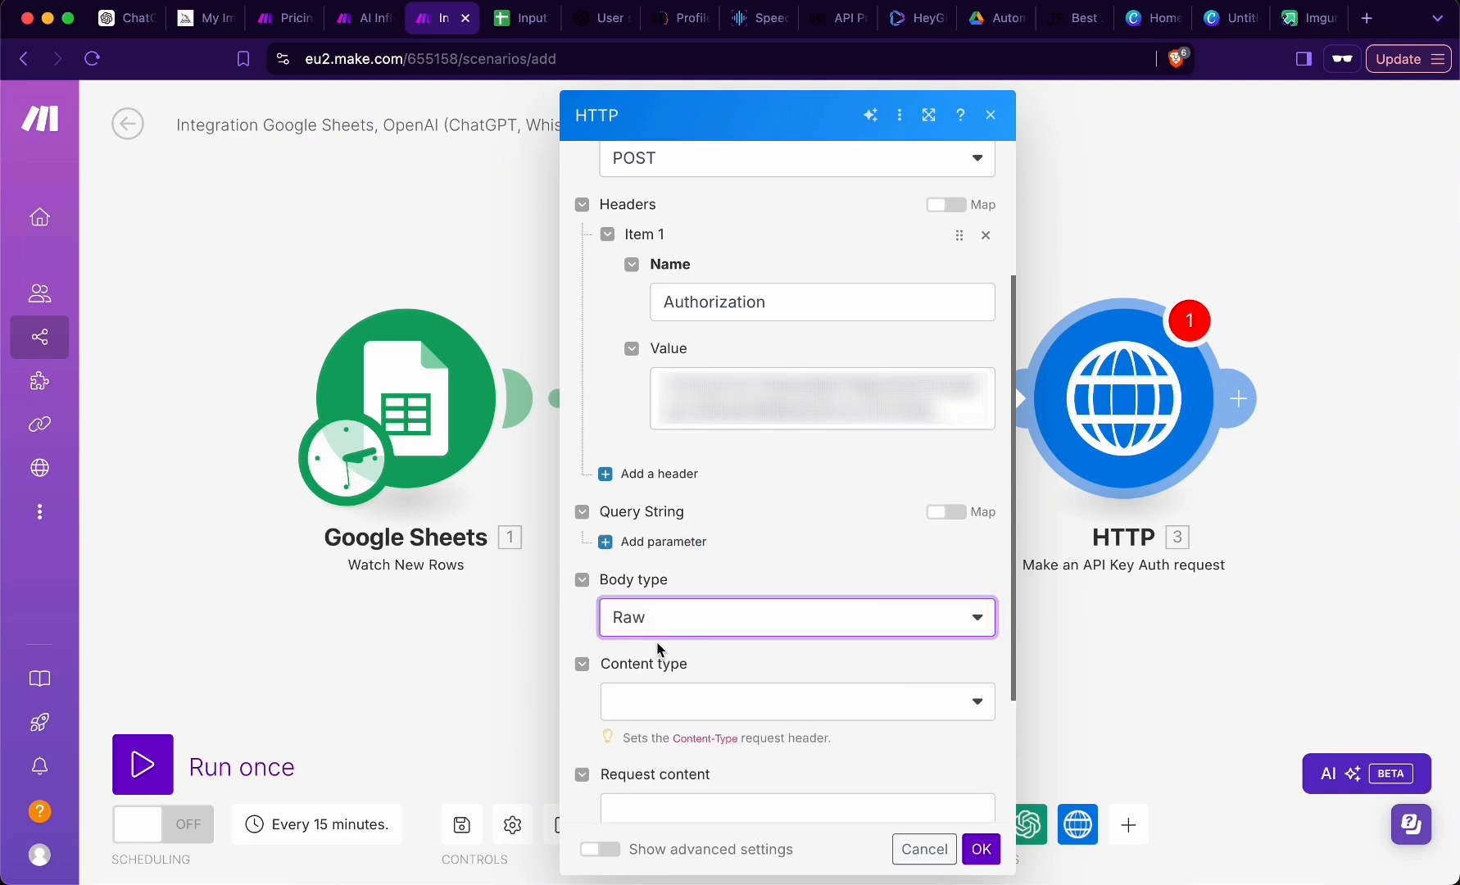
{"action": "scroll", "coordinate": [667, 525], "scroll_direction": "down", "scroll_amount": 3}
{"action": "left_click", "coordinate": [668, 518]}
{"action": "left_click", "coordinate": [675, 615]}
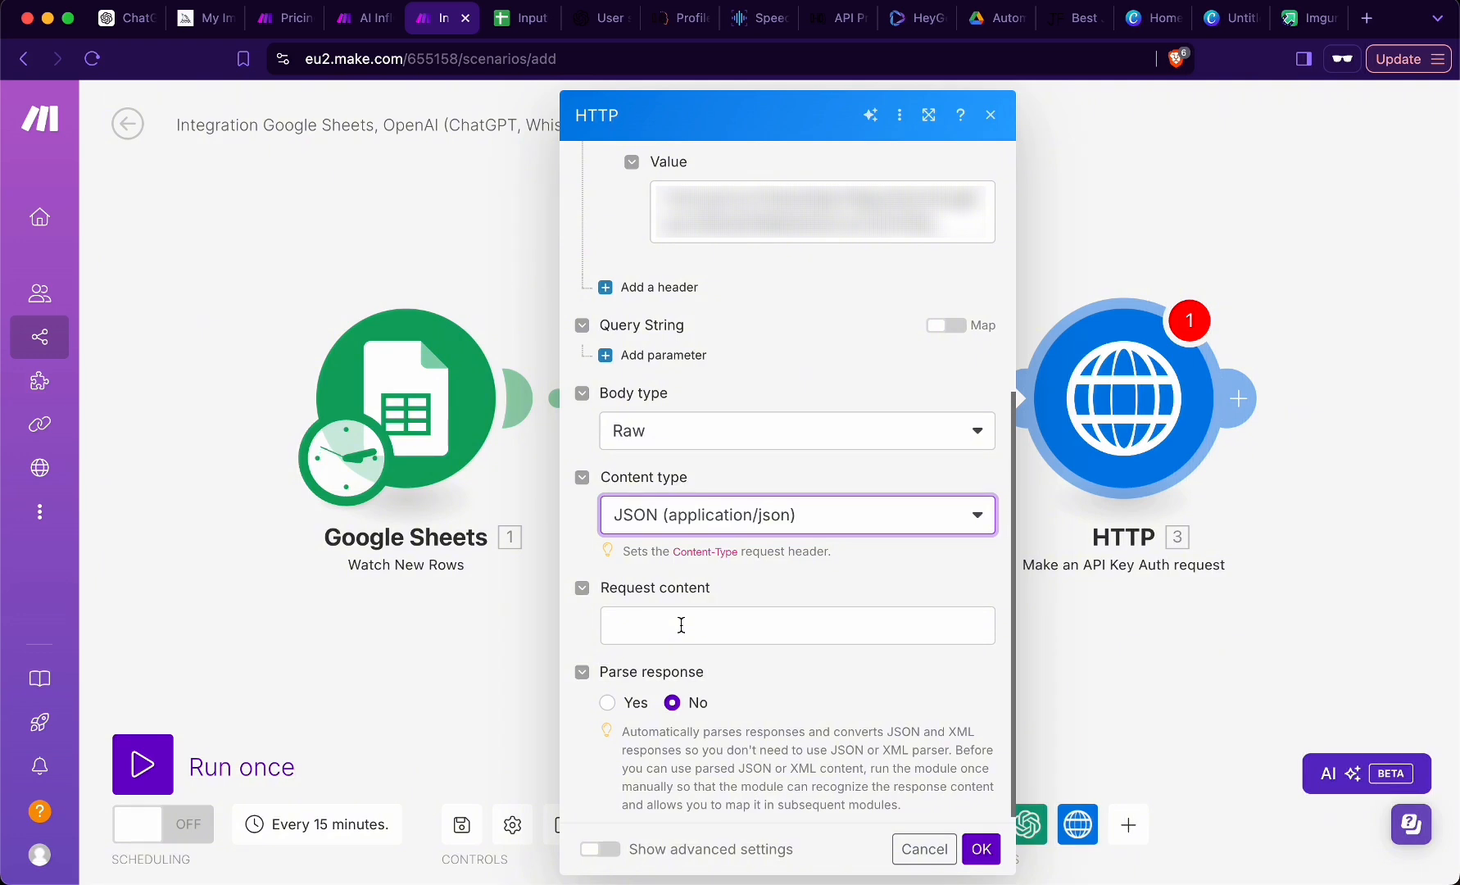
- Paste the D-ID JSON template with provider microsoft, voice en-US-AvaMultilingualNeural and stitch true as the request content
{"action": "left_click", "coordinate": [681, 625]}
{"action": "type", "text": "{   \"source_url\": \"\",   \"script\": {     \"type\": \"text\",     \"provider\": {       \"type\": \"microsoft\",       \"voice_id\": \"en-US-AvaMultilingualNeural\"     },     \"input\": \"\"   },   \"config\": {     \"stitch\": \"true\"   } }"}
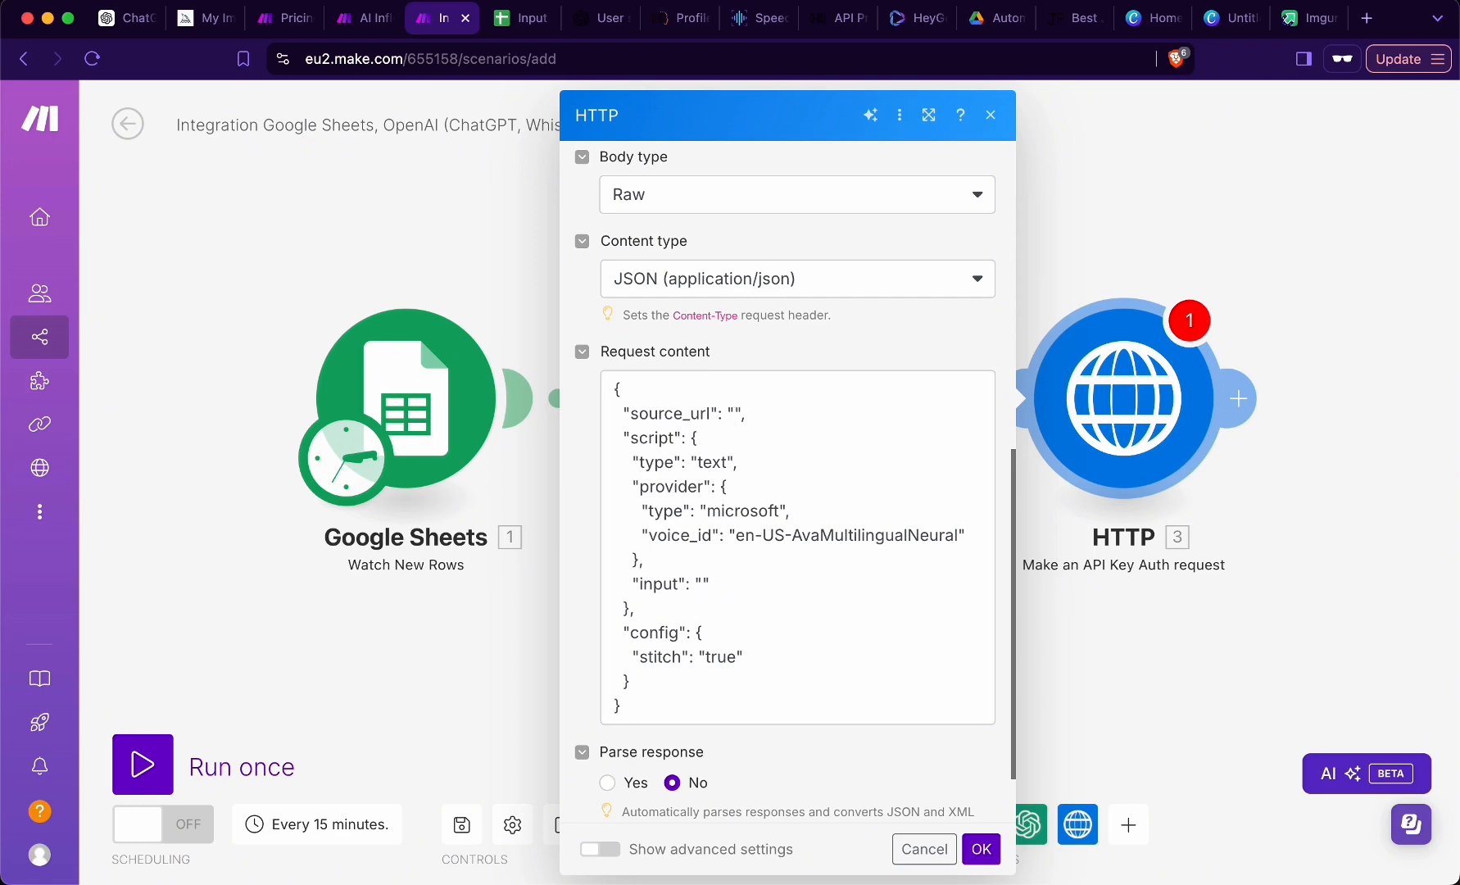
{"action": "left_click", "coordinate": [697, 705]}
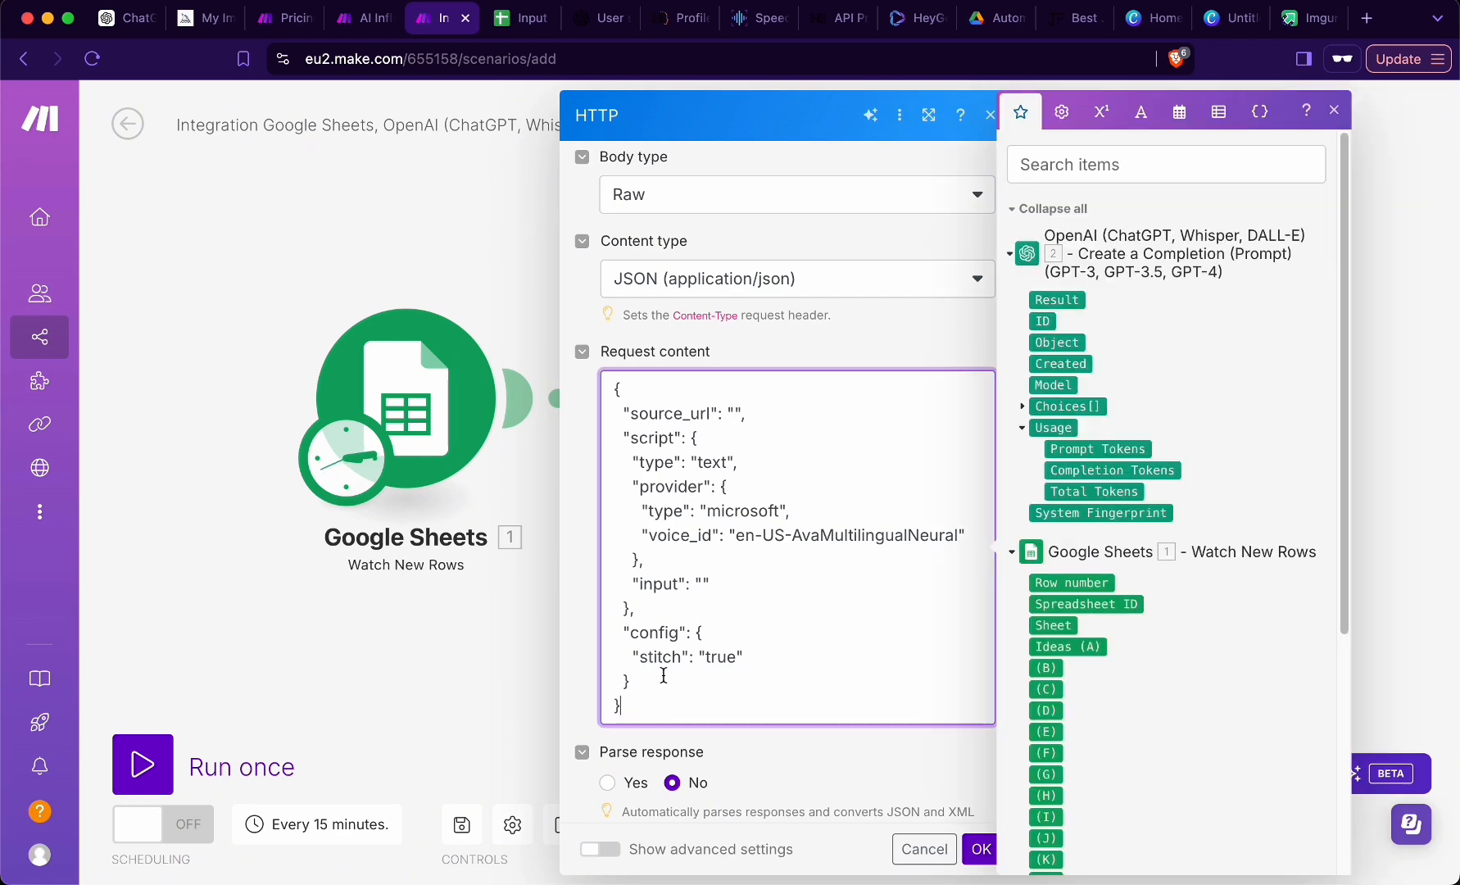
- Delete the comma after the script block in the request content and put it back
{"action": "left_click", "coordinate": [708, 615]}
{"action": "key", "text": "BackSpace"}
{"action": "type", "text": ","}
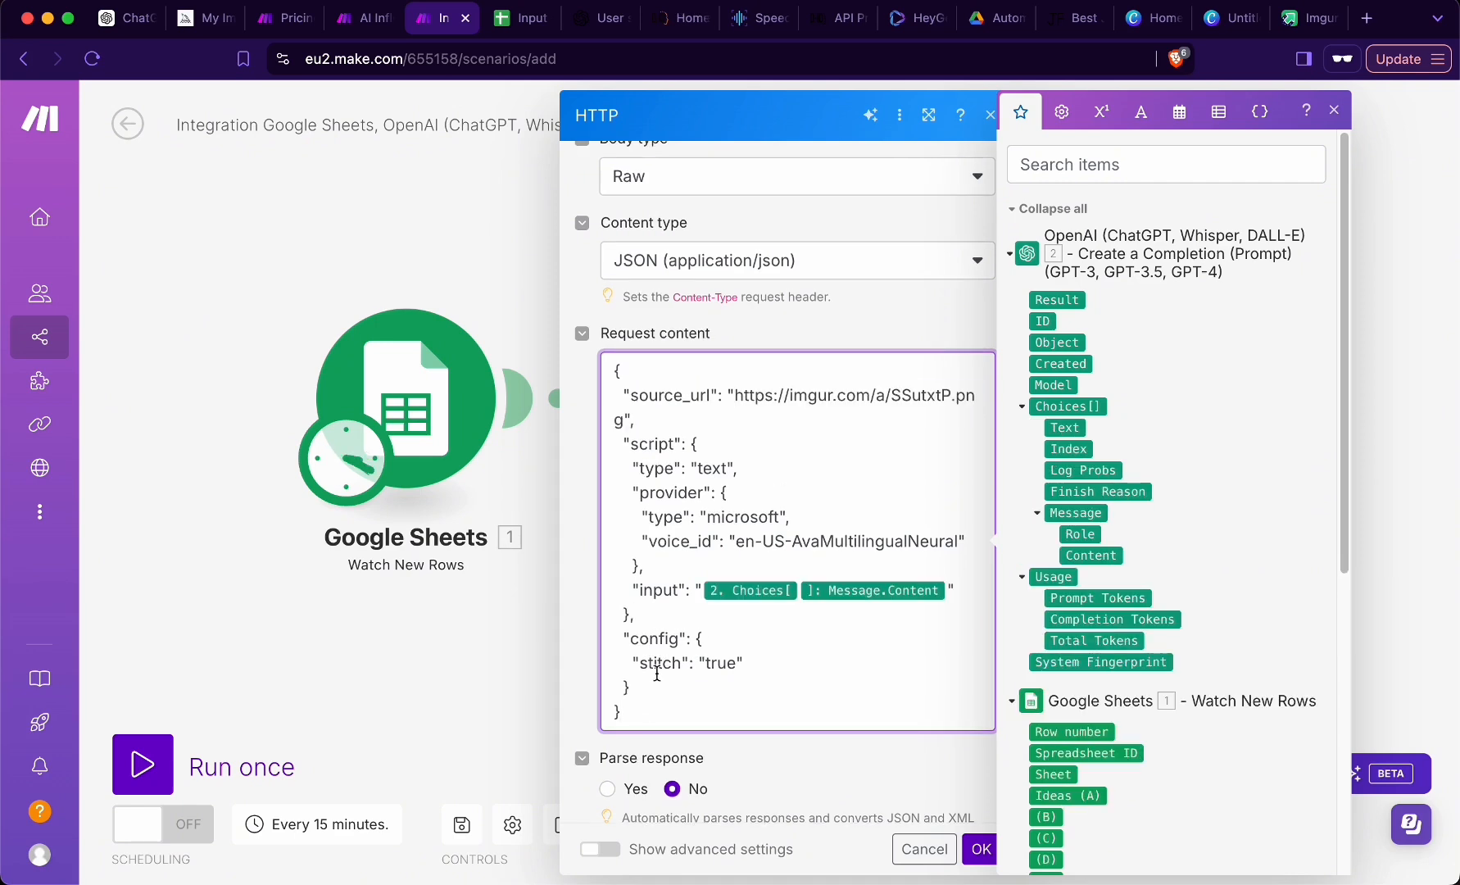
- Paste the completed request JSON into jsonformatter.org and validate it
{"action": "key", "text": "super+a"}
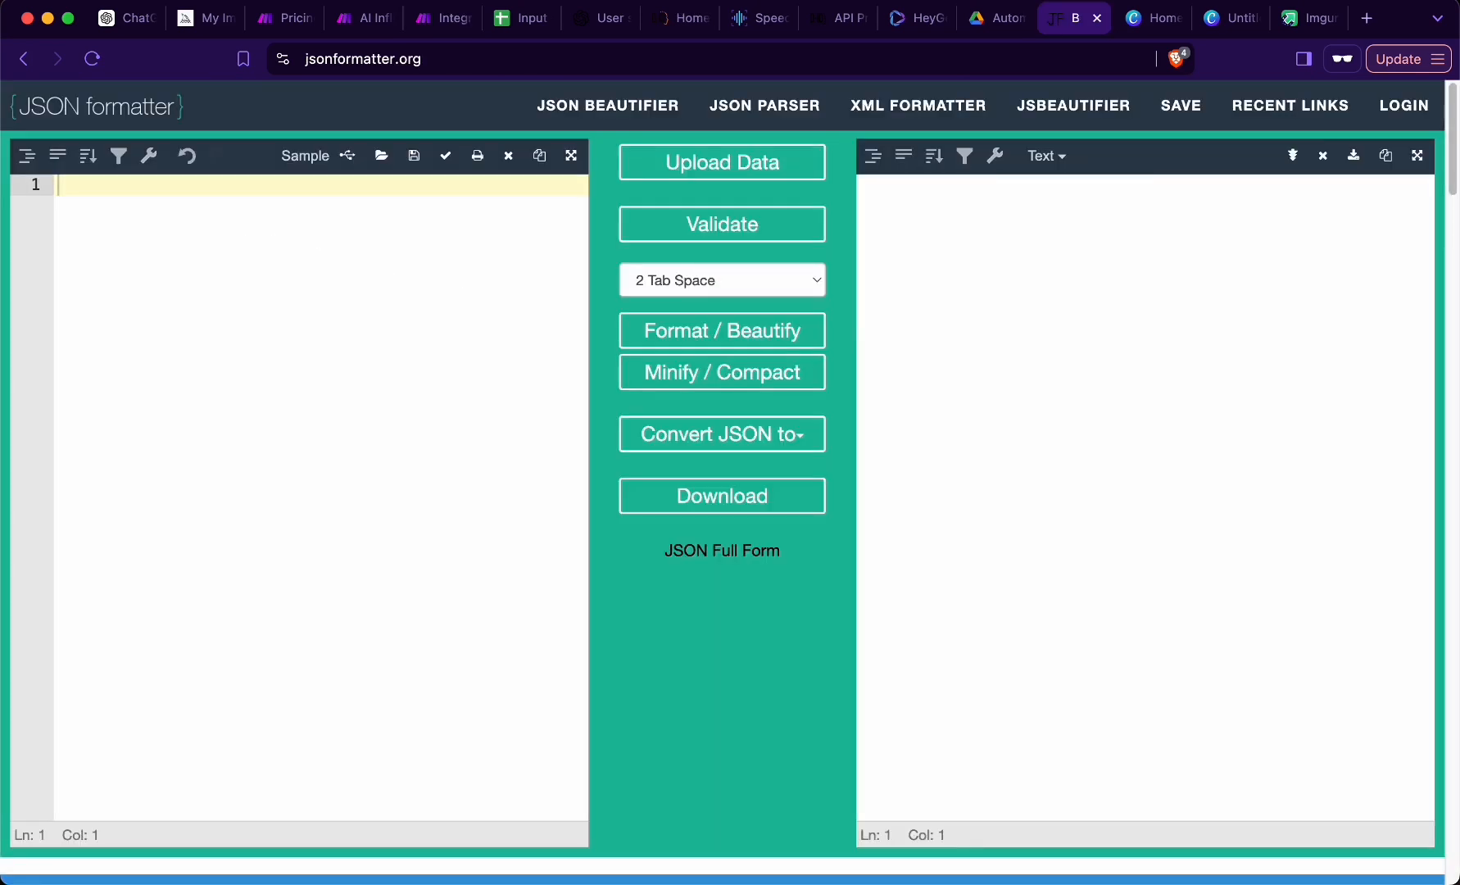
{"action": "type", "text": "{   \"source_url\": \"https://imgur.com/a/SSutxtP.png\",   \"script\": {     \"type\": \"text\",     \"provider\": {       \"type\": \"microsoft\",       \"voice_id\": \"en-US-AvaMultilingualNeural\"     },     \"input\": \"{{2.choices[].message.content}}\"   },   \"config\": {     \"stitch\": \"true\"   } }"}
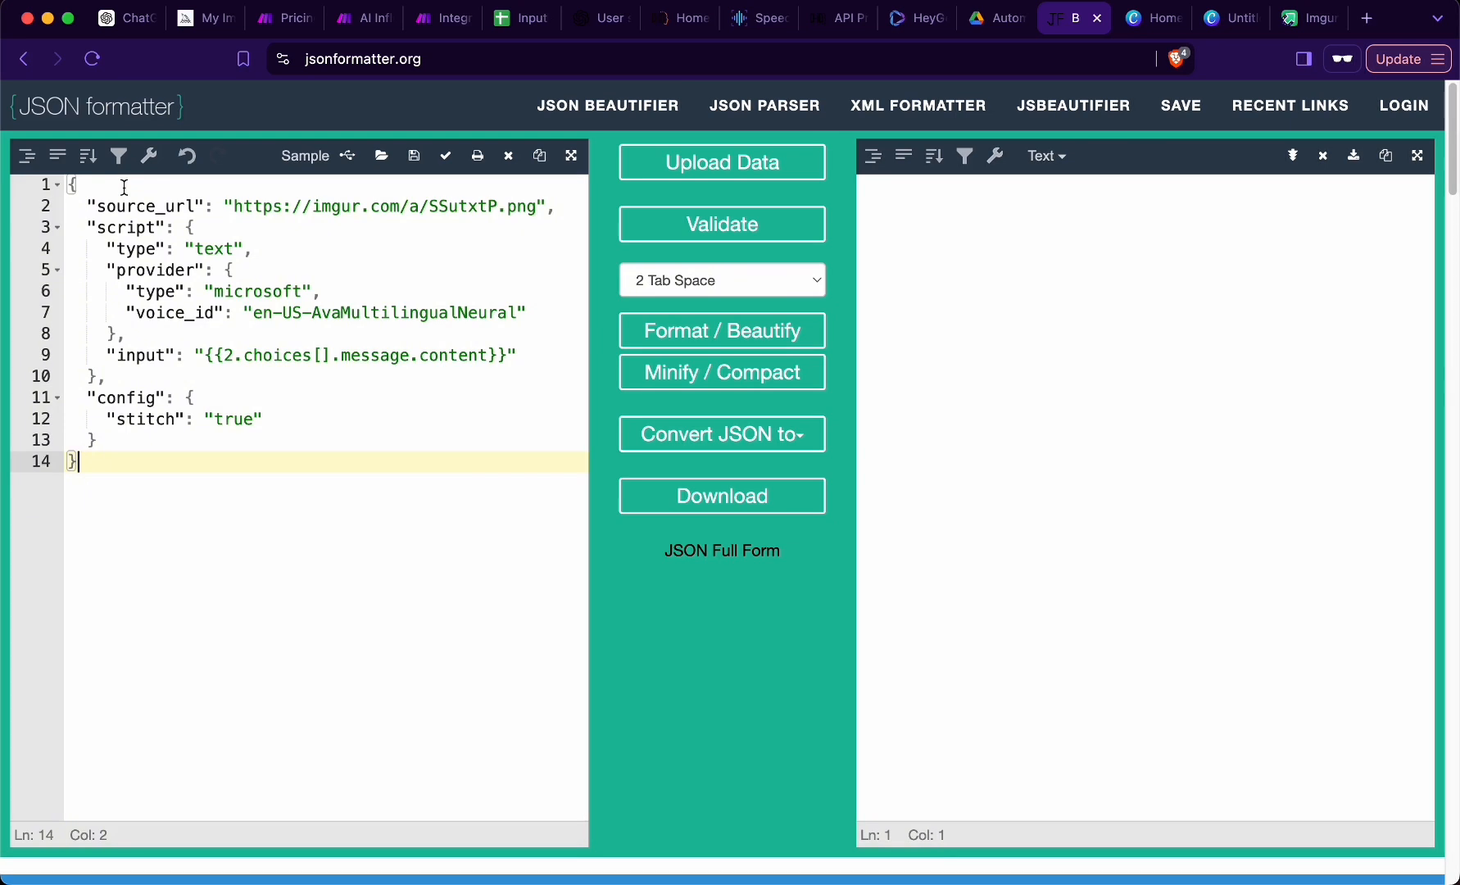
{"action": "left_click", "coordinate": [711, 230]}
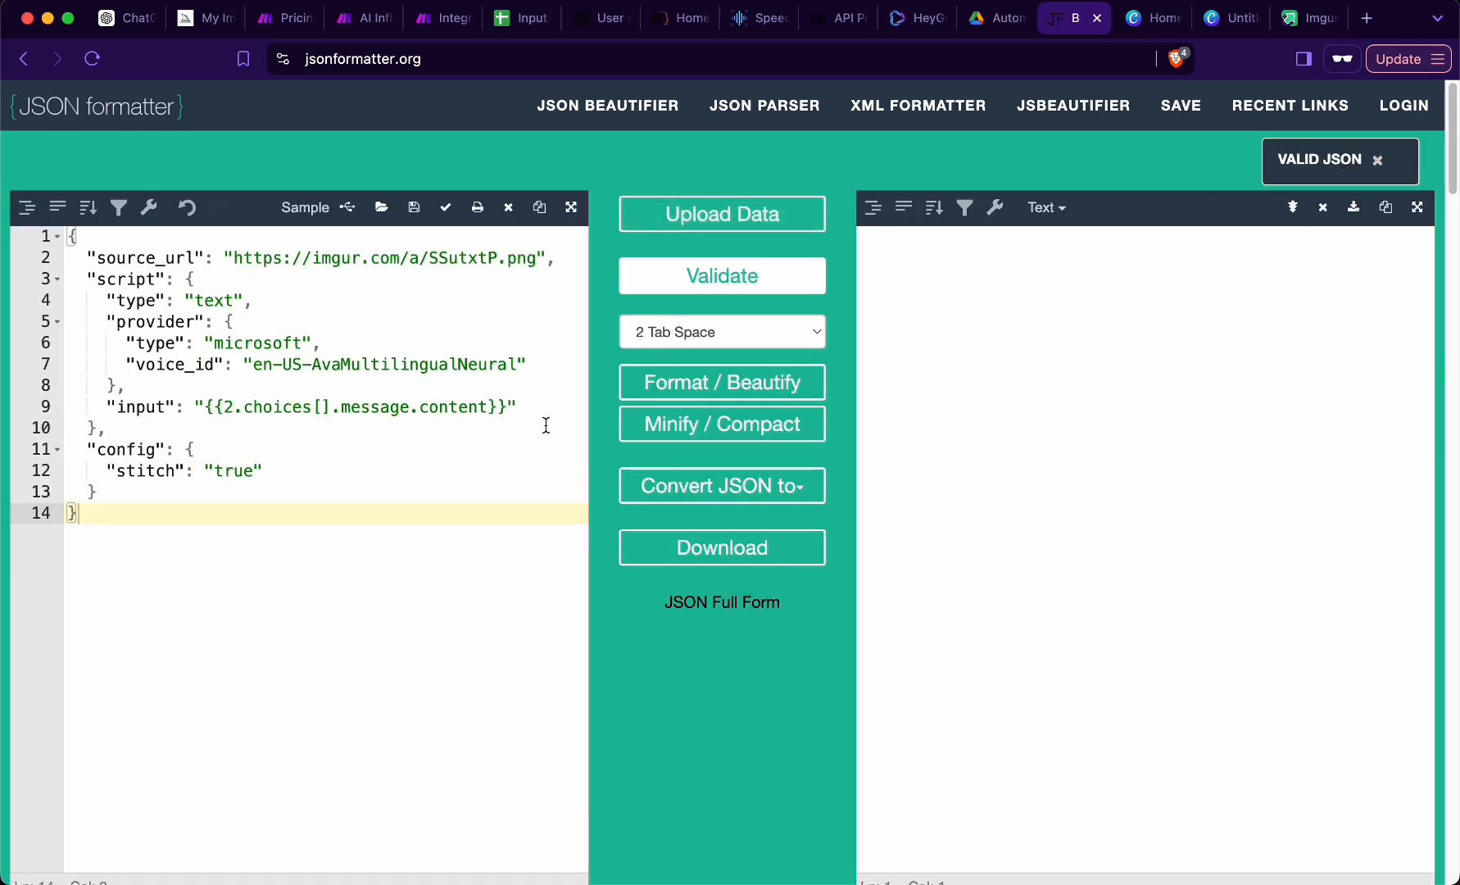
- Remove the comma after the script block on line 10, validate the JSON again, and restore the comma
{"action": "left_click", "coordinate": [123, 430]}
{"action": "key", "text": "BackSpace"}
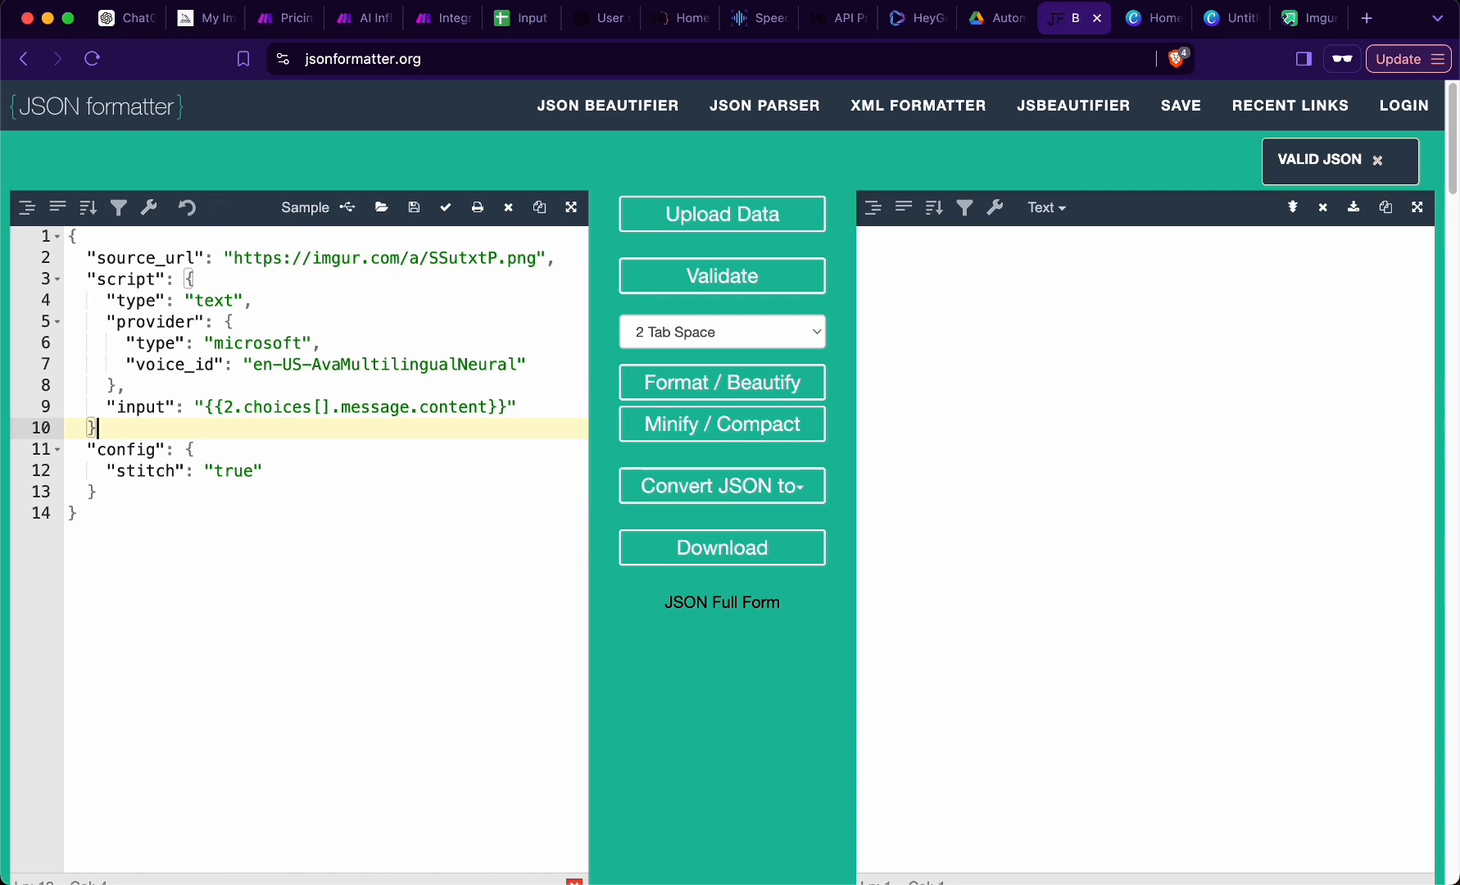
{"action": "left_click", "coordinate": [713, 282]}
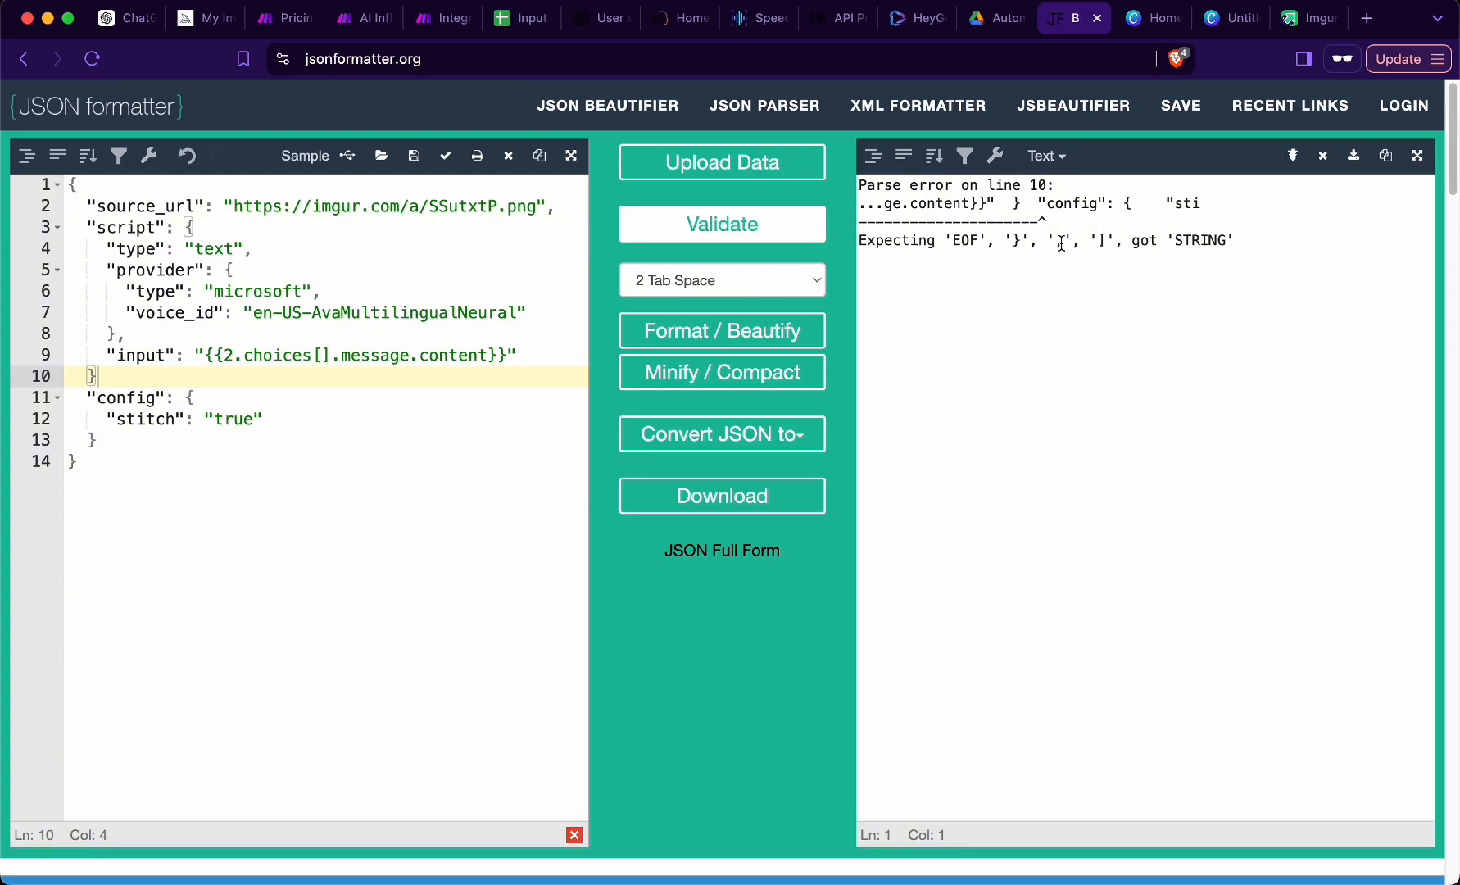
{"action": "left_click", "coordinate": [168, 378]}
{"action": "type", "text": ","}
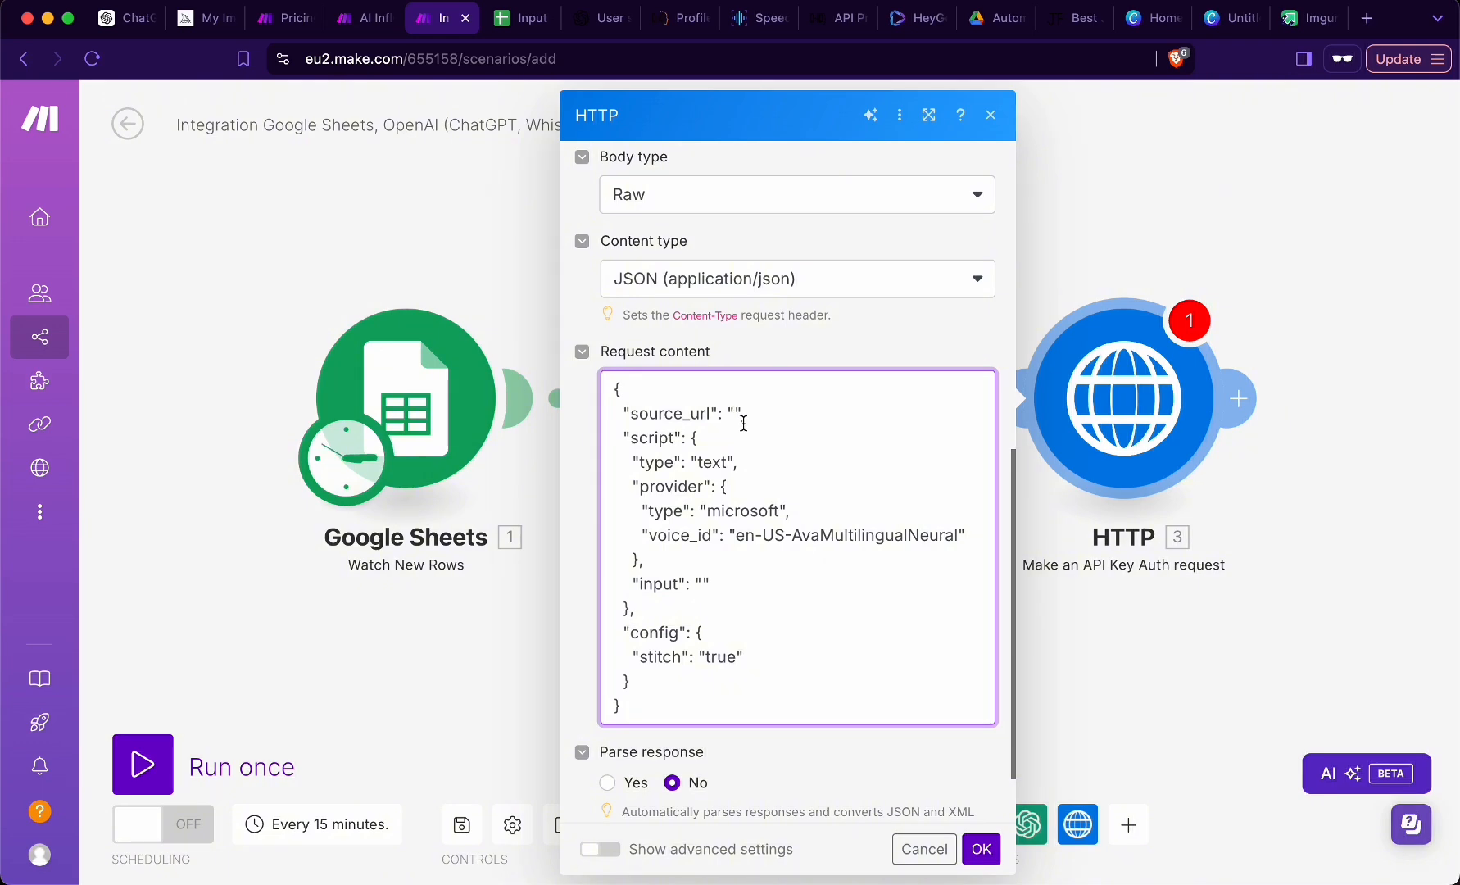
- Switch to Imgur, create a post titled AI Influencer with the avatar image, and copy its BBCode (Forums) link
{"action": "left_click", "coordinate": [1303, 21]}
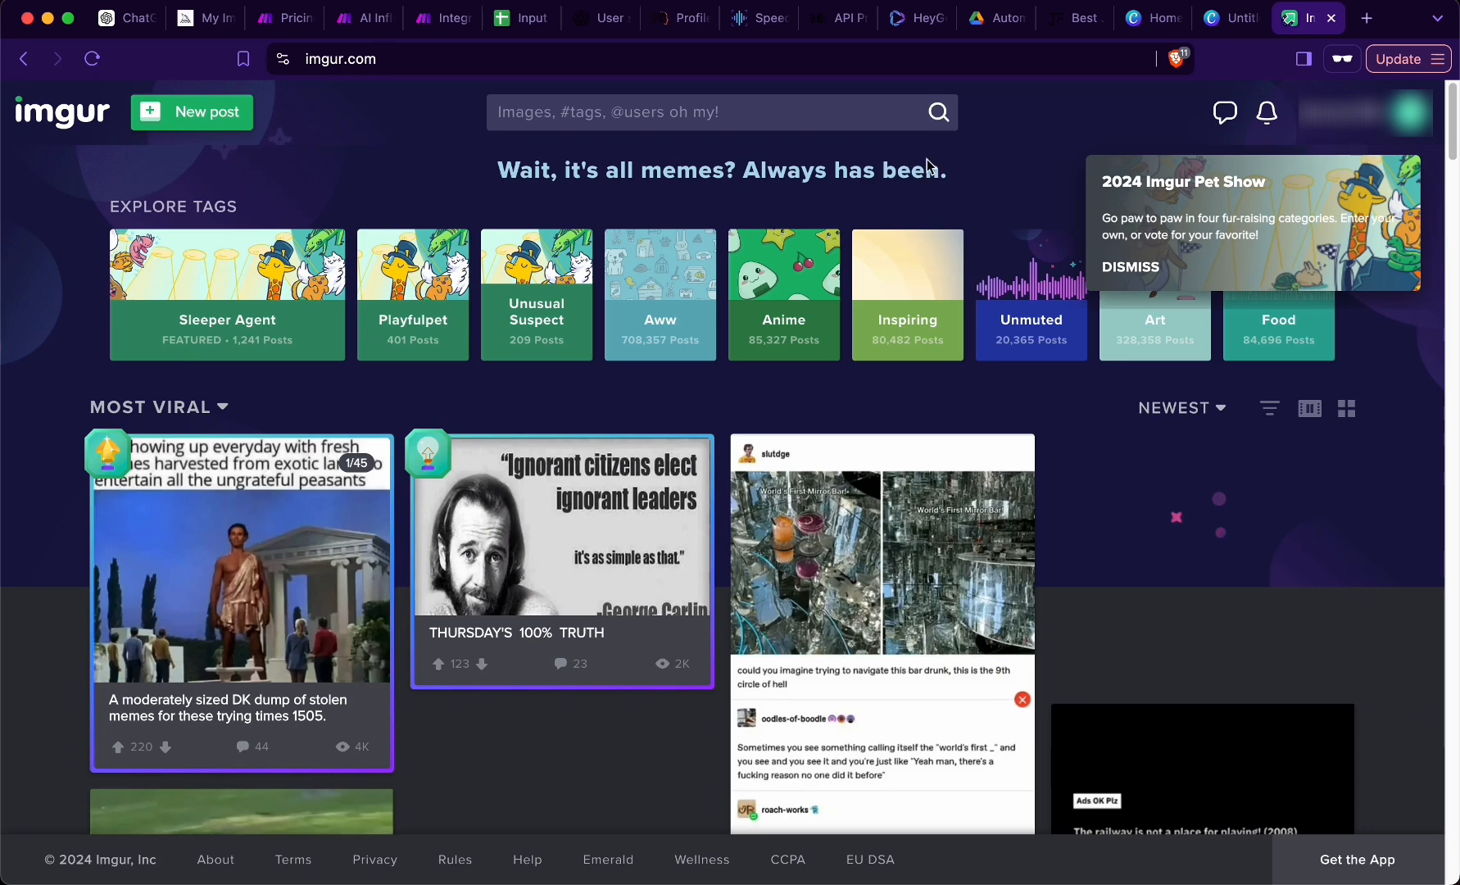
{"action": "left_click", "coordinate": [224, 123]}
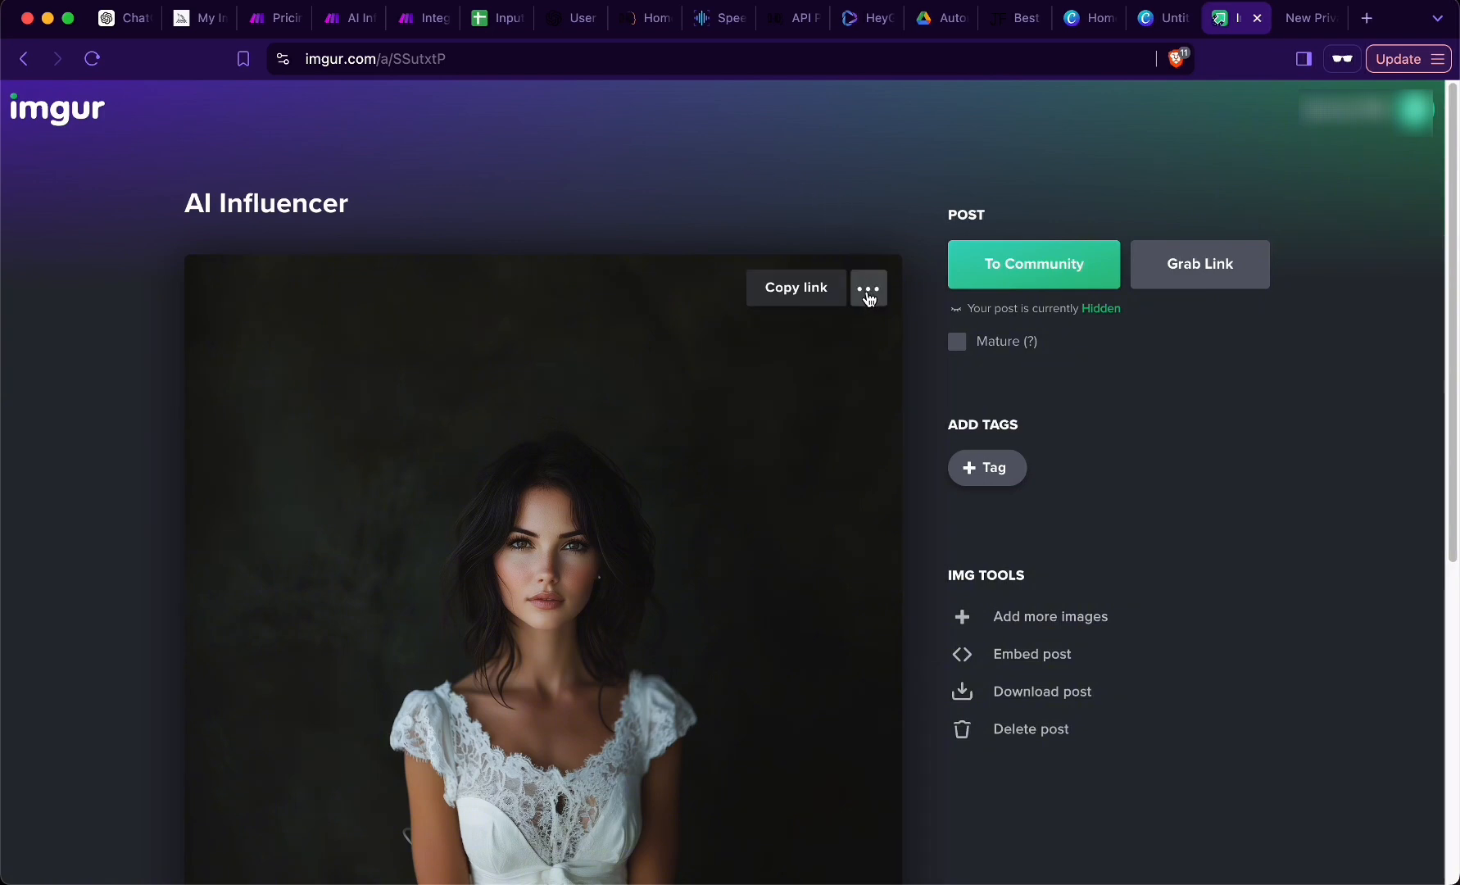
{"action": "left_click", "coordinate": [869, 294]}
{"action": "left_click", "coordinate": [835, 388]}
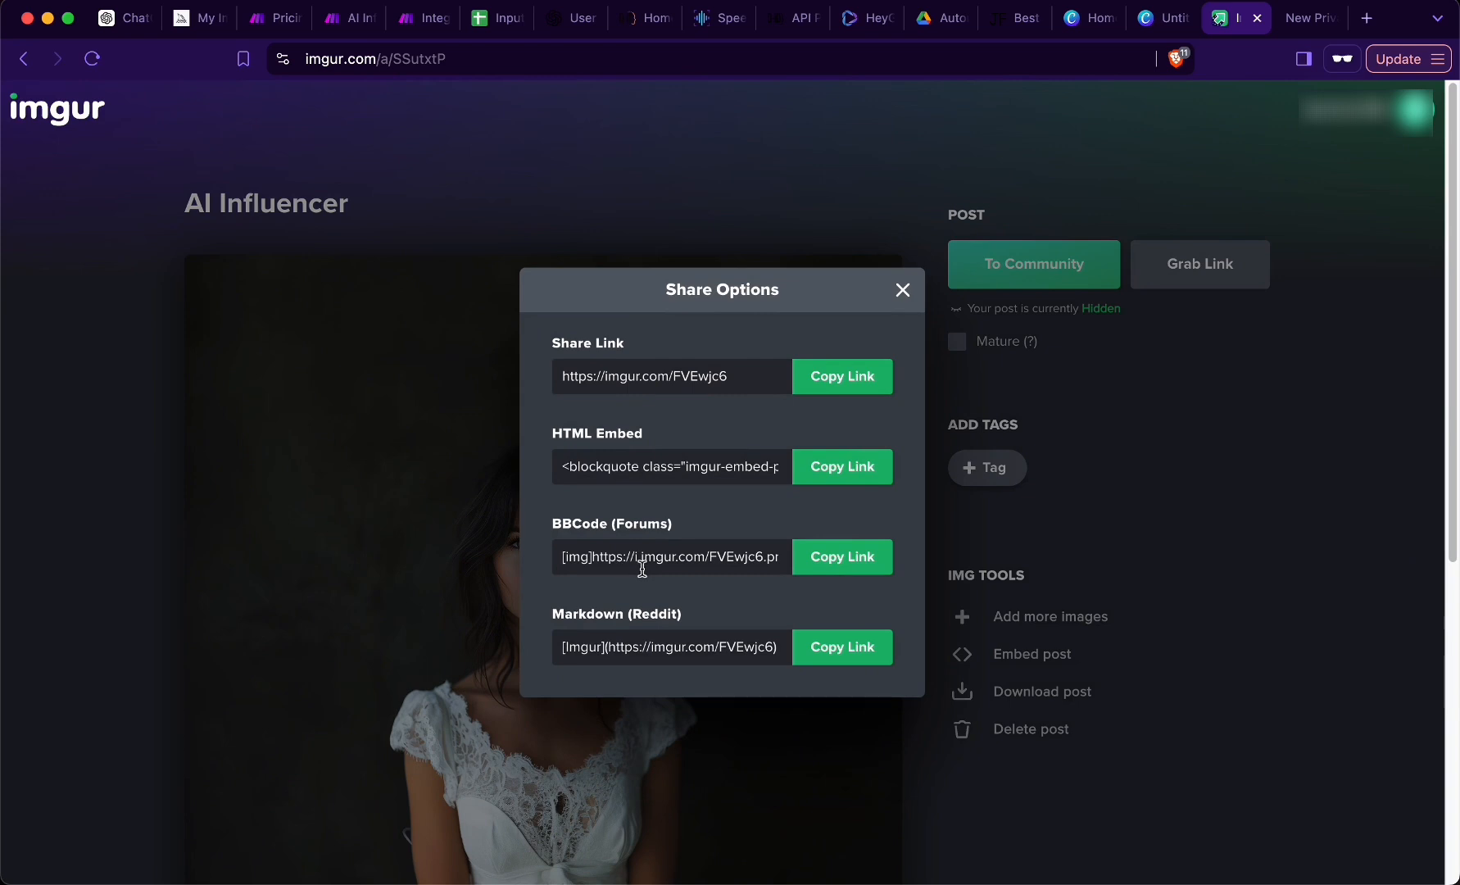
{"action": "left_click", "coordinate": [839, 574]}
{"action": "left_click", "coordinate": [1311, 20]}
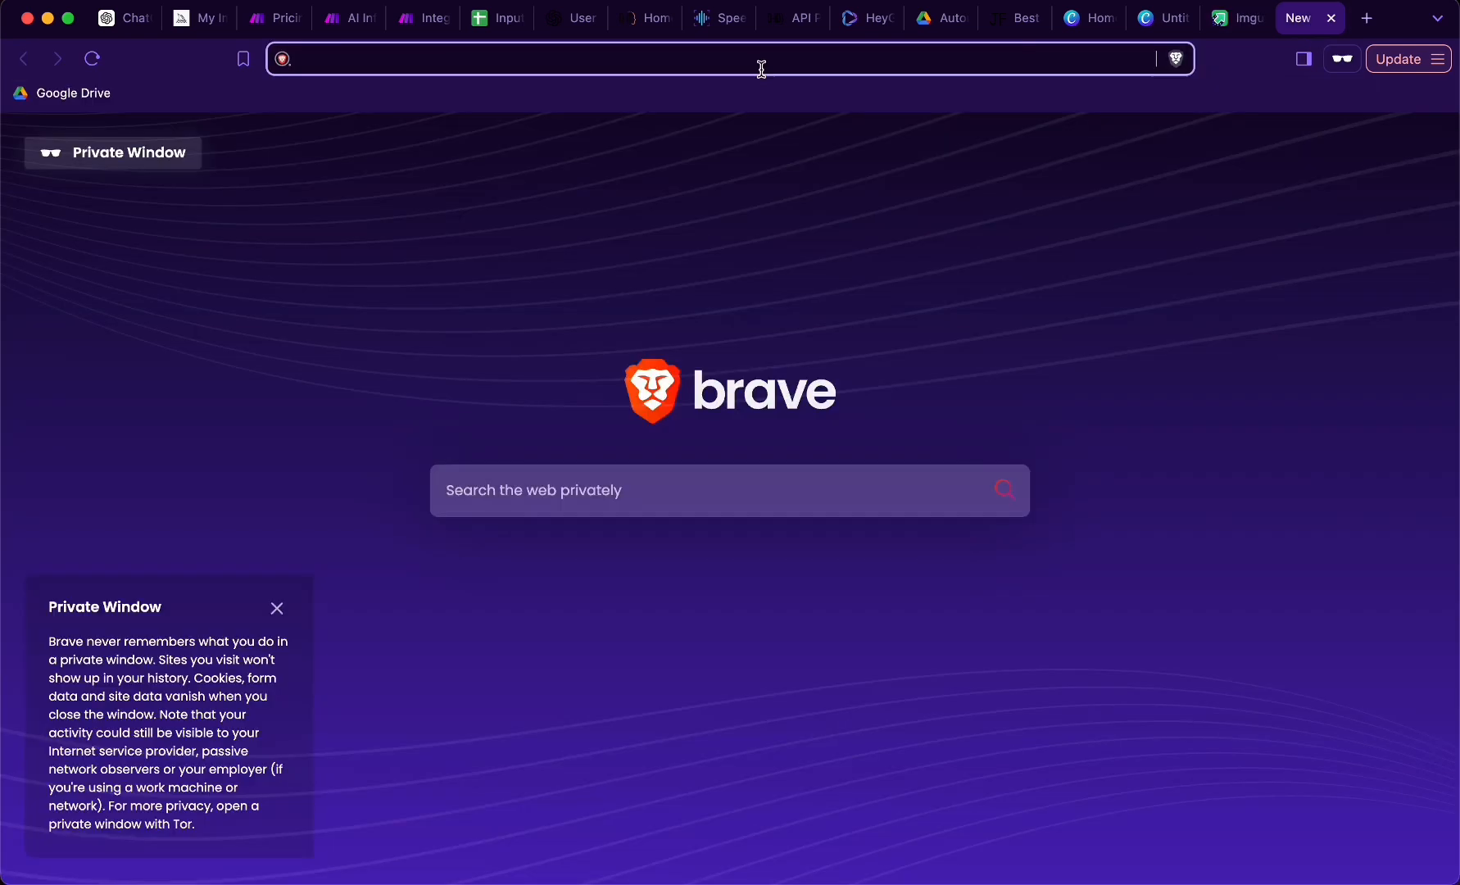
{"action": "type", "text": "[img]https://i.imgur.com/FVEwjc6.png[/img]"}
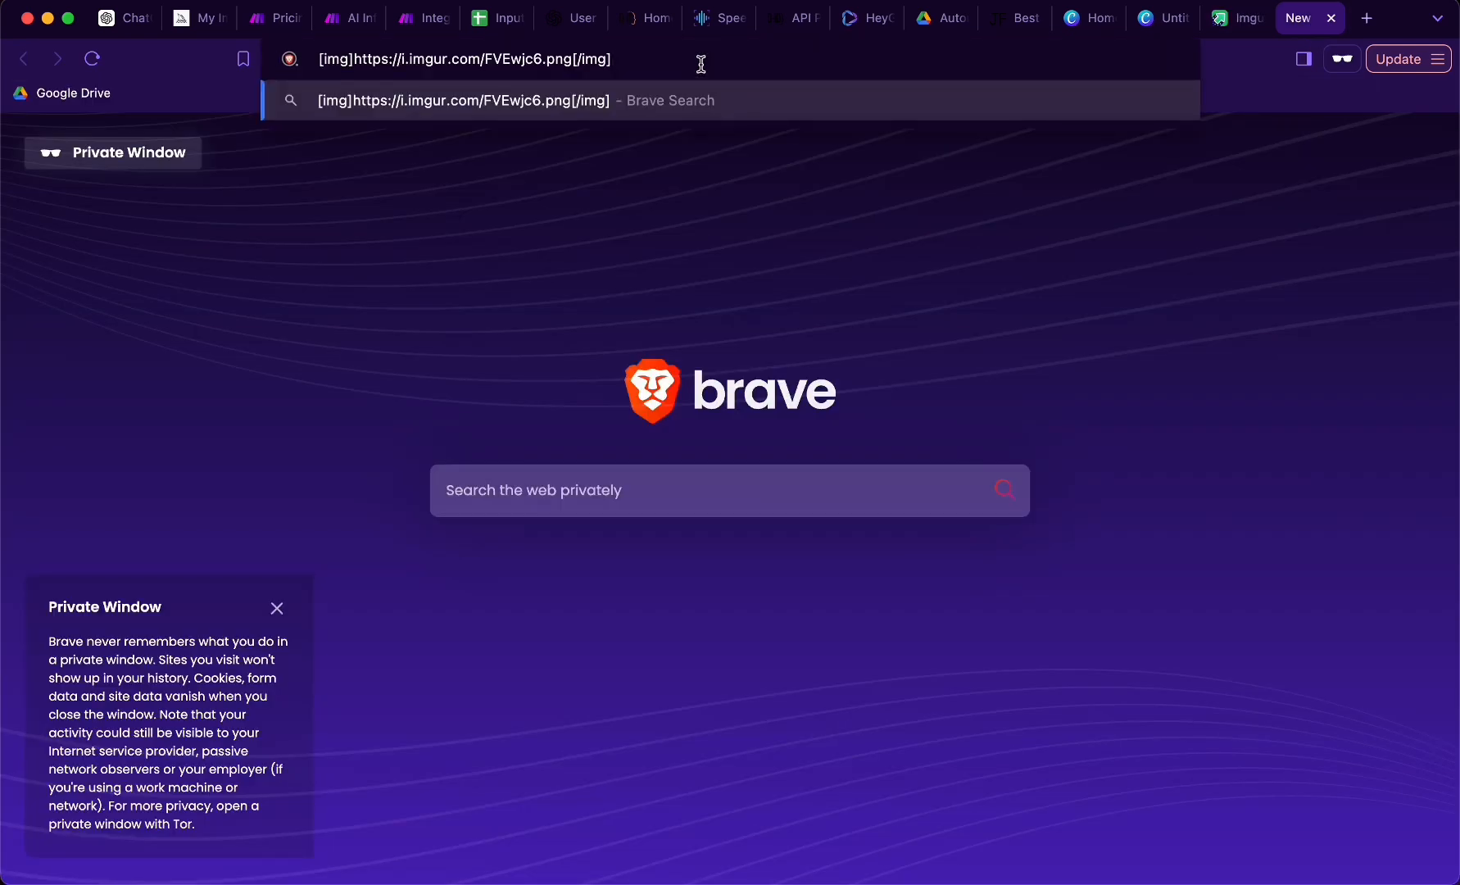
{"action": "key", "text": "BackSpace"}
{"action": "key", "text": "BackSpace"}
{"action": "key", "text": "BackSpace"}
{"action": "key", "text": "BackSpace"}
{"action": "key", "text": "BackSpace"}
{"action": "key", "text": "BackSpace"}
{"action": "key", "text": "Delete"}
{"action": "key", "text": "Delete"}
{"action": "key", "text": "Delete"}
{"action": "key", "text": "Delete"}
{"action": "key", "text": "Delete"}
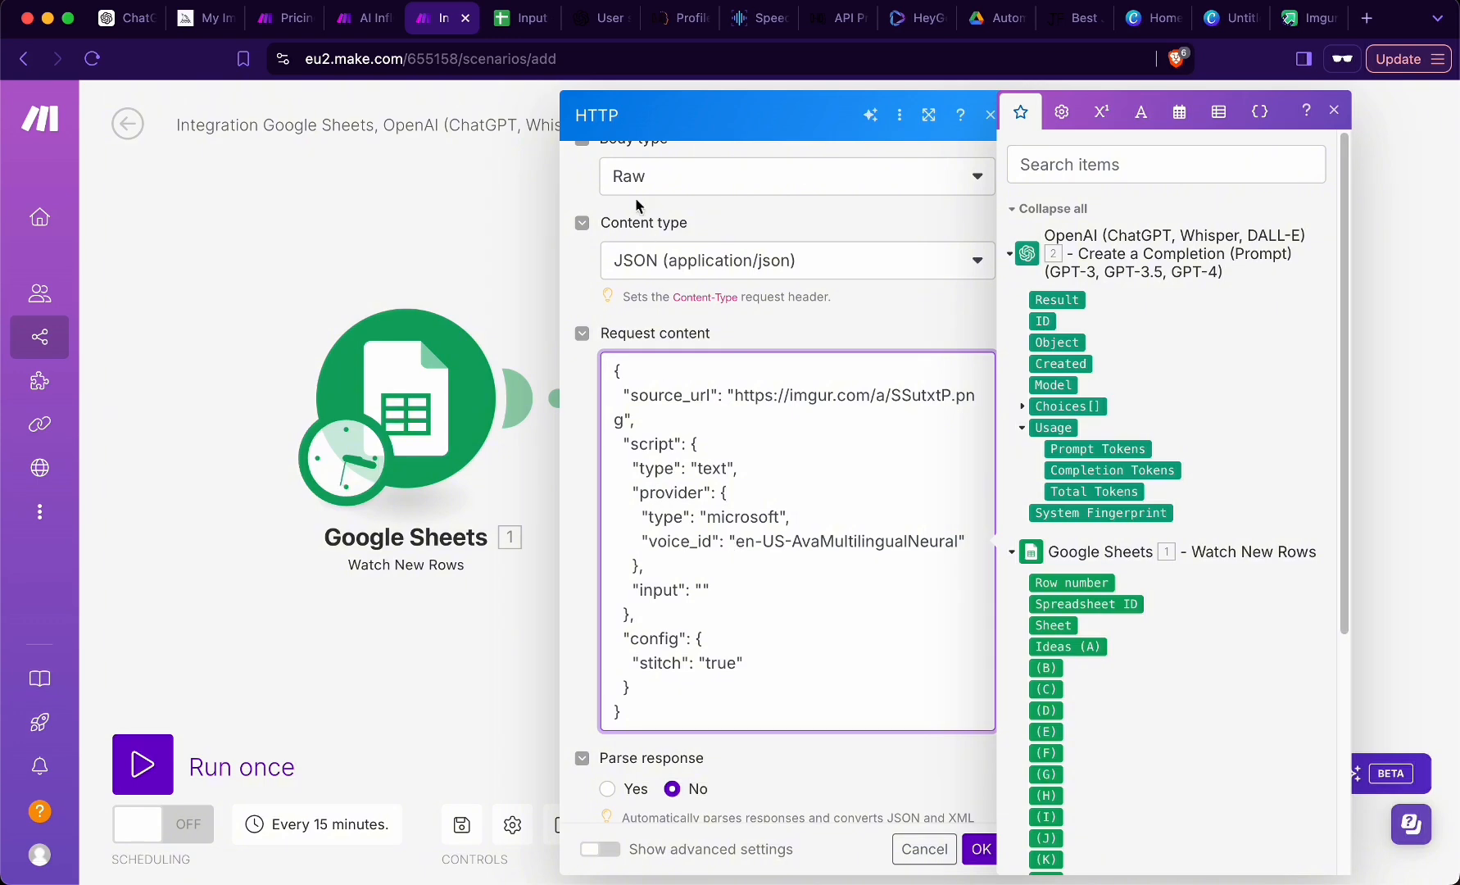
- Switch to D-ID, start a new video and open the voice selection for its avatar
{"action": "left_click", "coordinate": [680, 18]}
{"action": "left_click", "coordinate": [492, 211]}
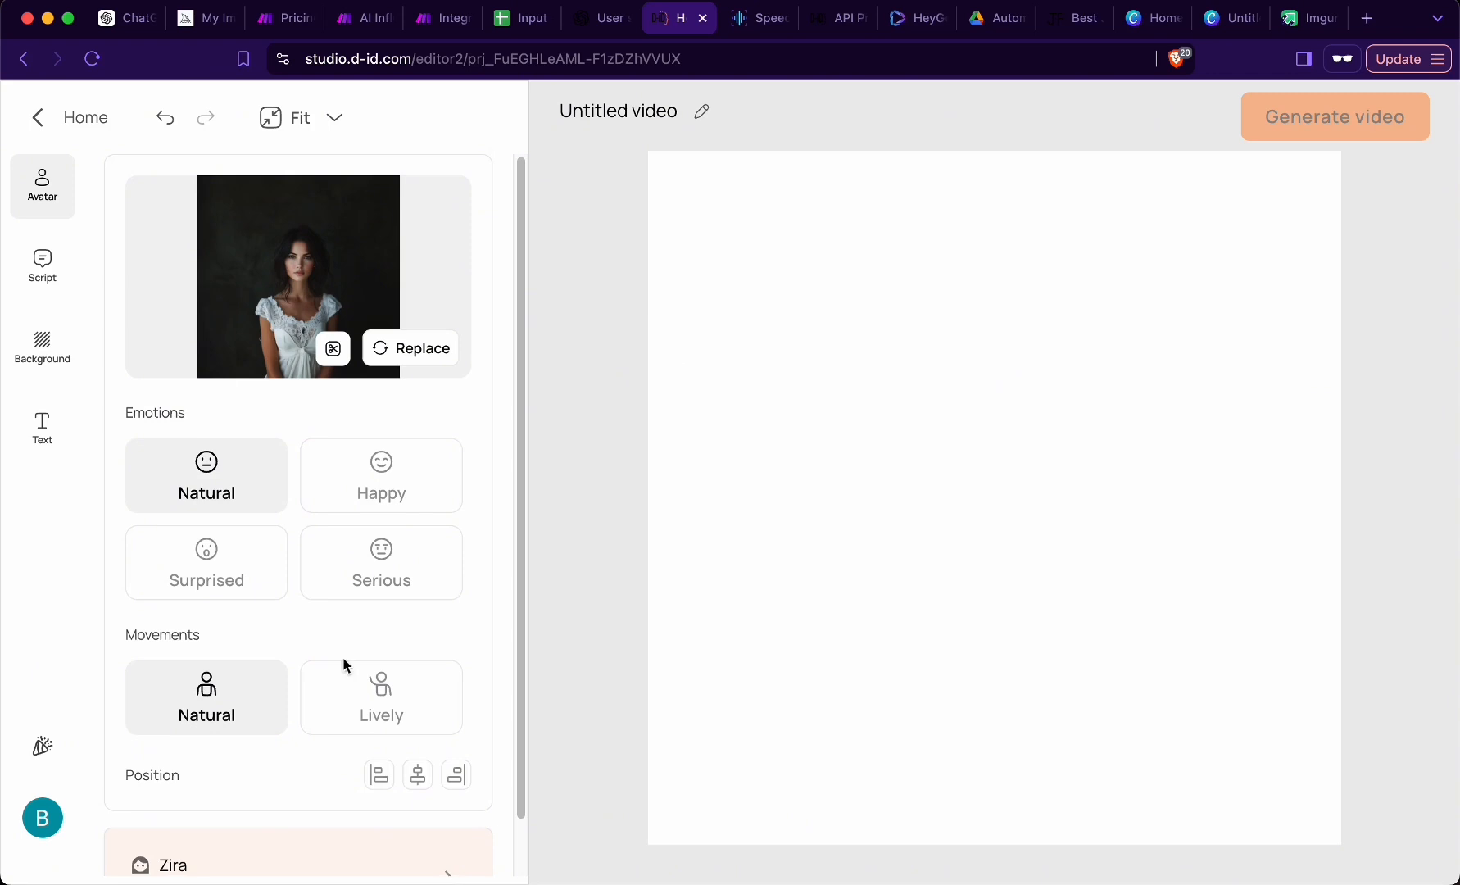
{"action": "scroll", "coordinate": [286, 783], "scroll_direction": "down", "scroll_amount": 2}
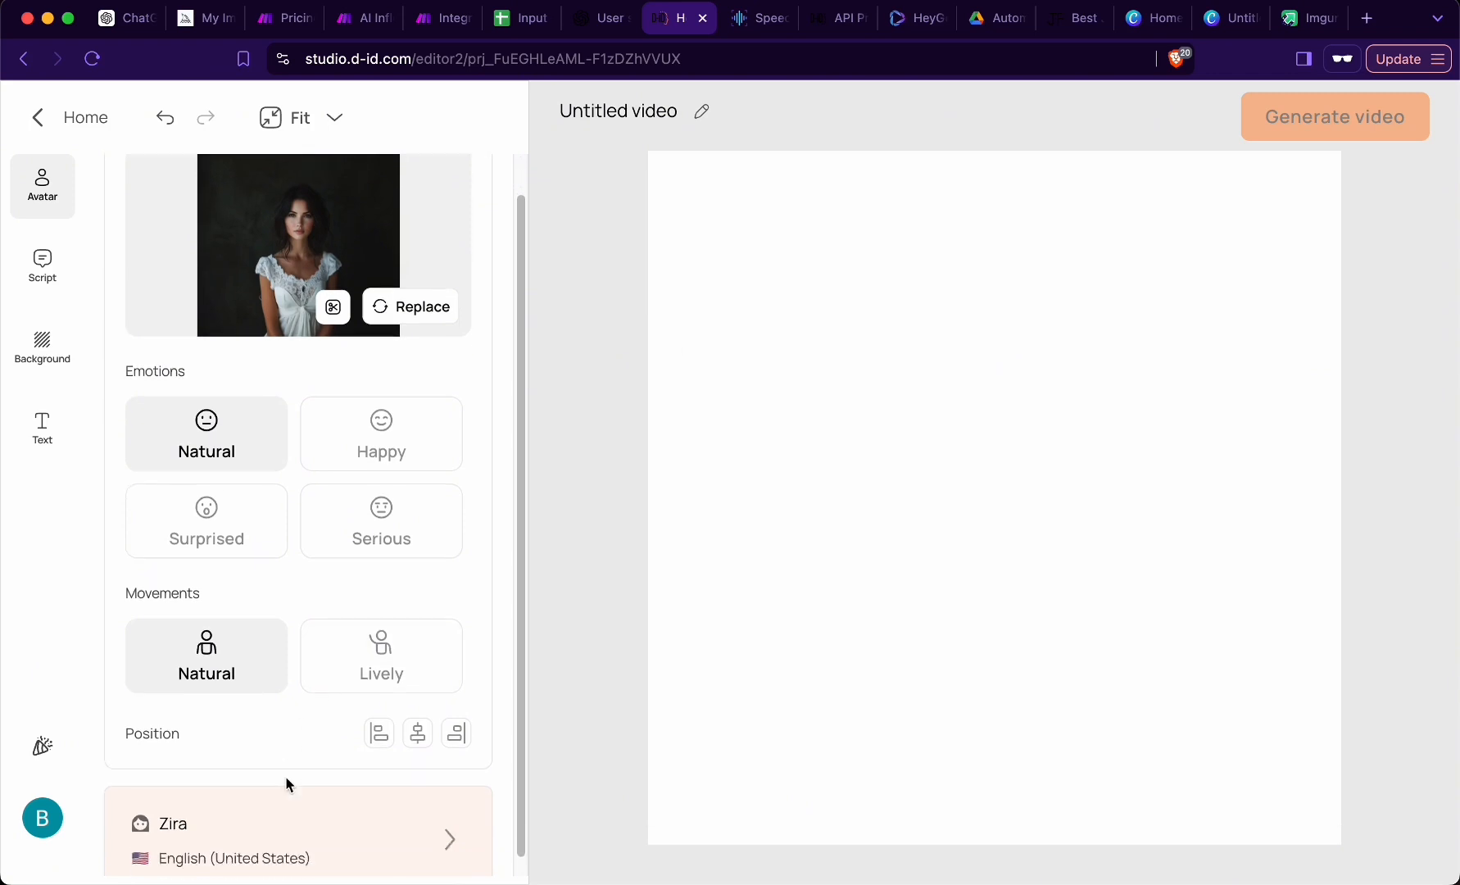
{"action": "left_click", "coordinate": [265, 837]}
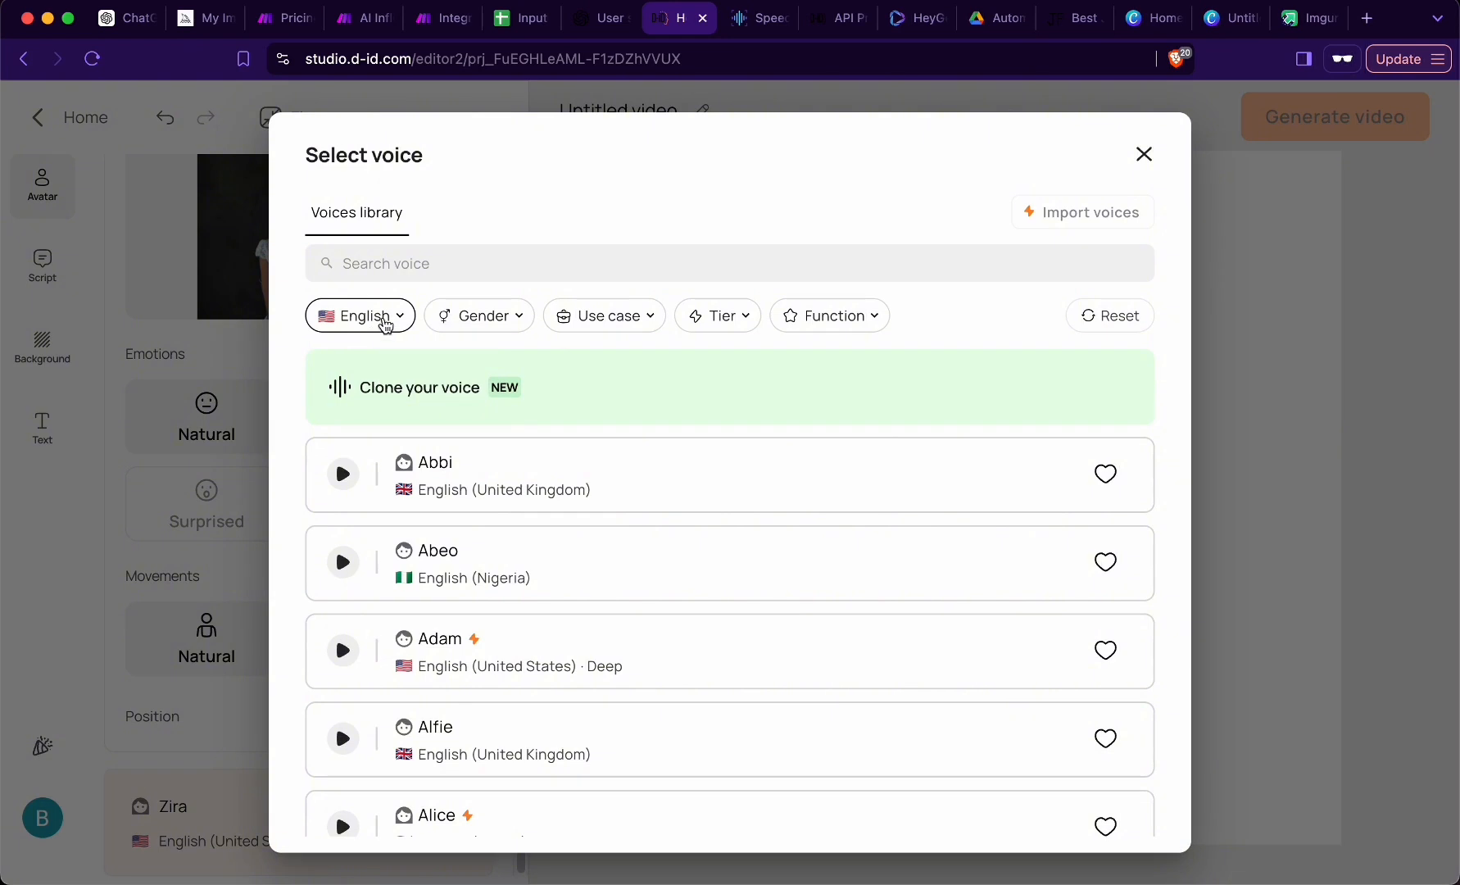
- Filter the English voices library by Female gender and Standard tier
{"action": "left_click", "coordinate": [479, 317]}
{"action": "left_click", "coordinate": [476, 453]}
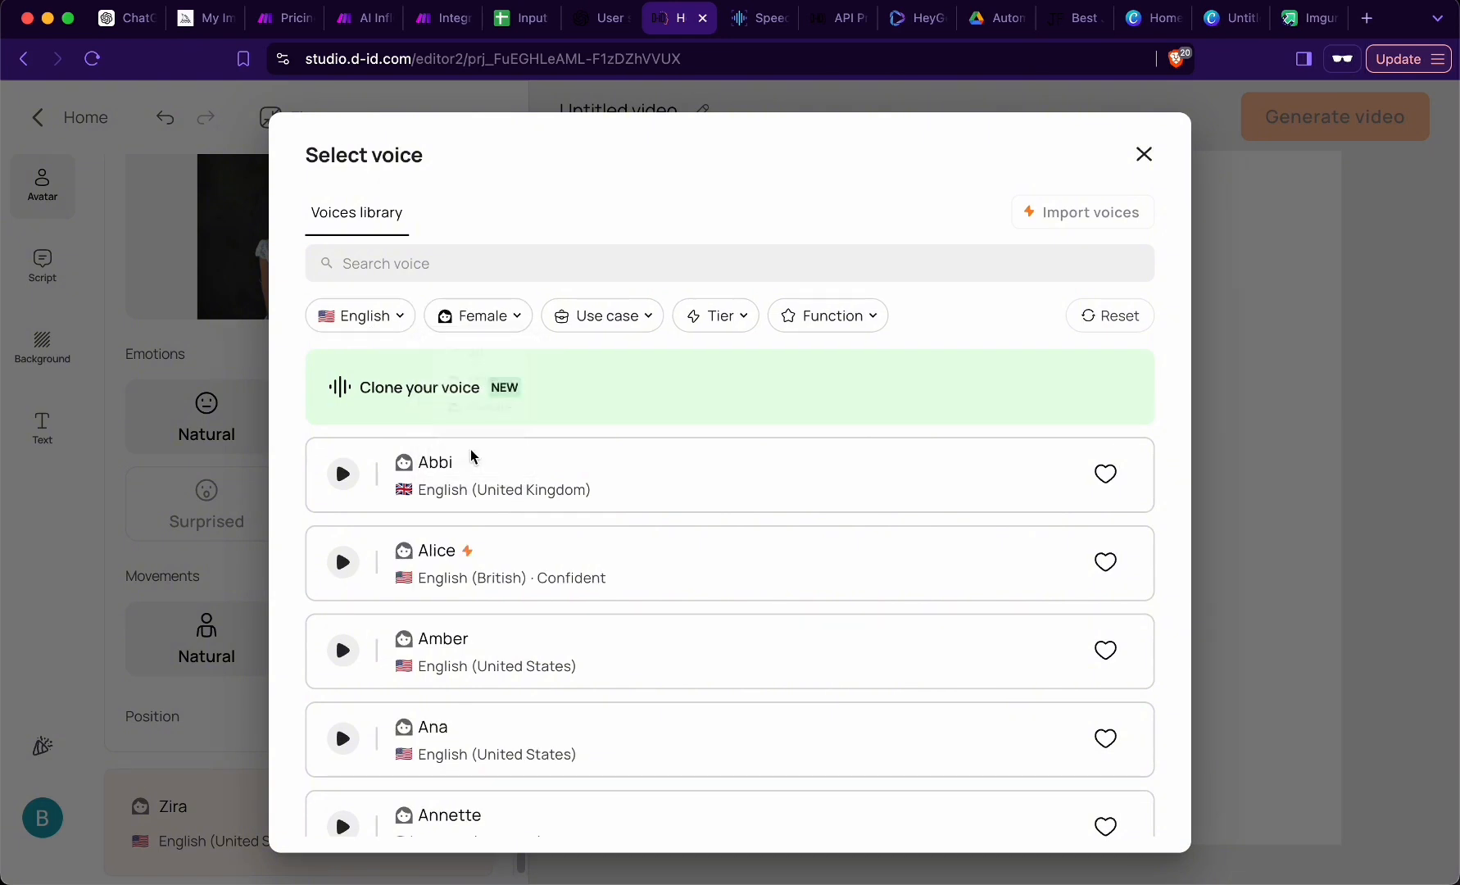
{"action": "left_click", "coordinate": [715, 318]}
{"action": "left_click", "coordinate": [713, 413]}
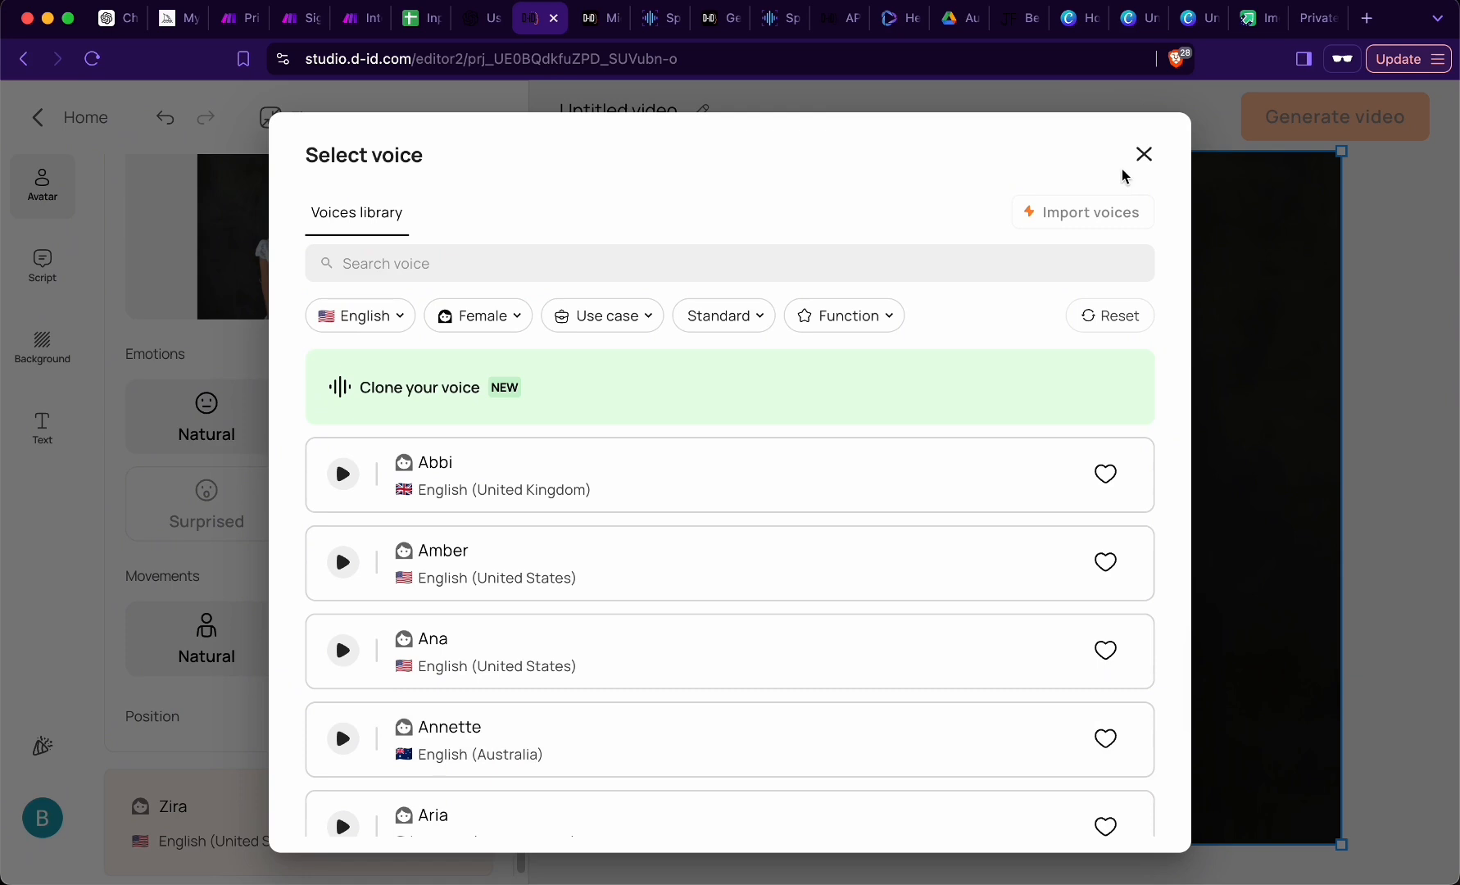
- Close the voice selection, return to the D-ID home page and open the ElevenLabs Voices page of the API documentation
{"action": "left_click", "coordinate": [1147, 160]}
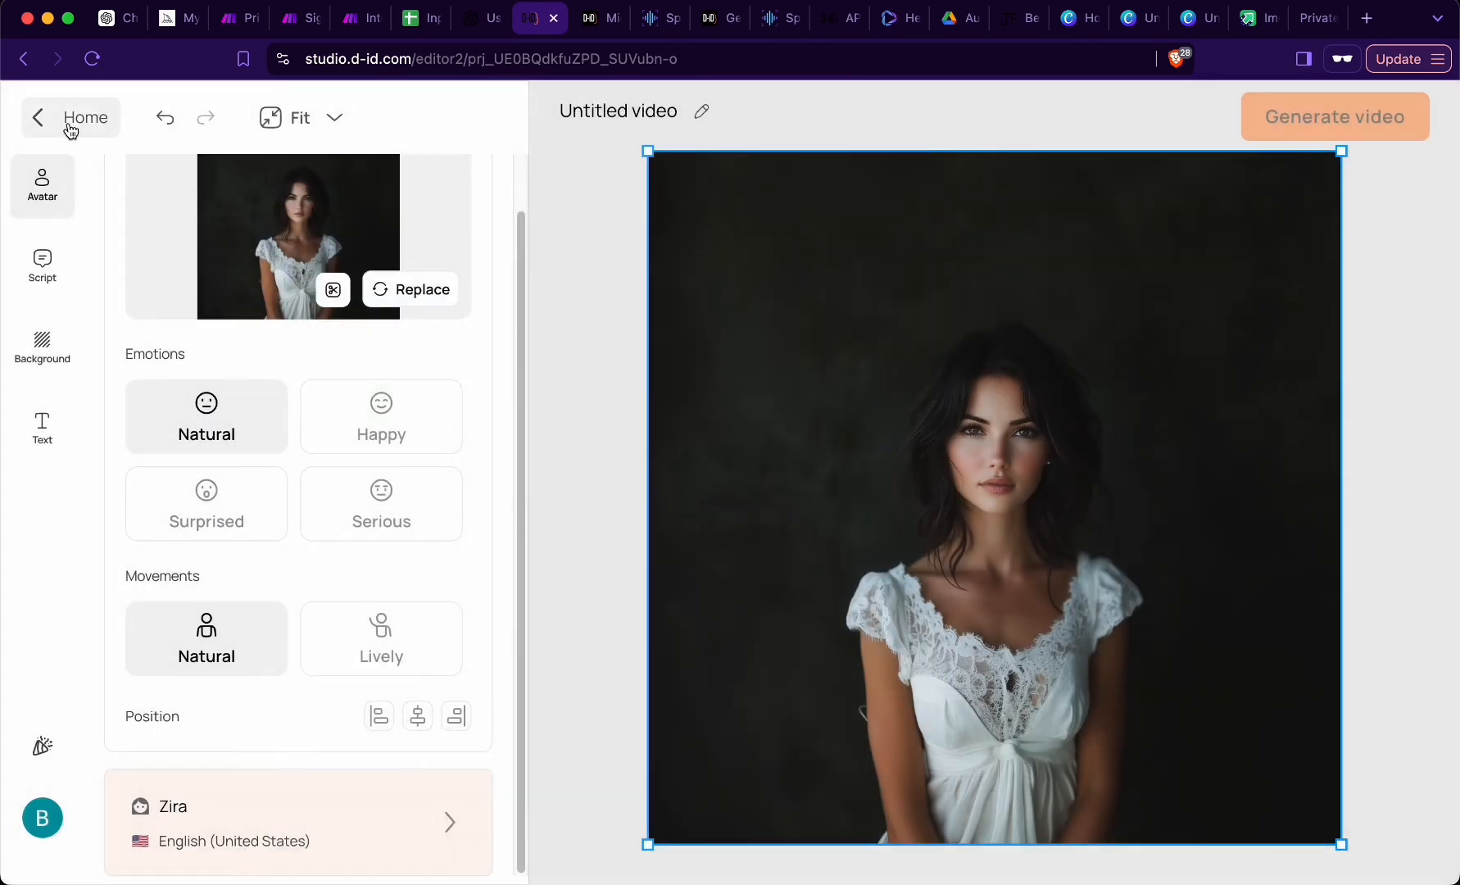
{"action": "left_click", "coordinate": [68, 125]}
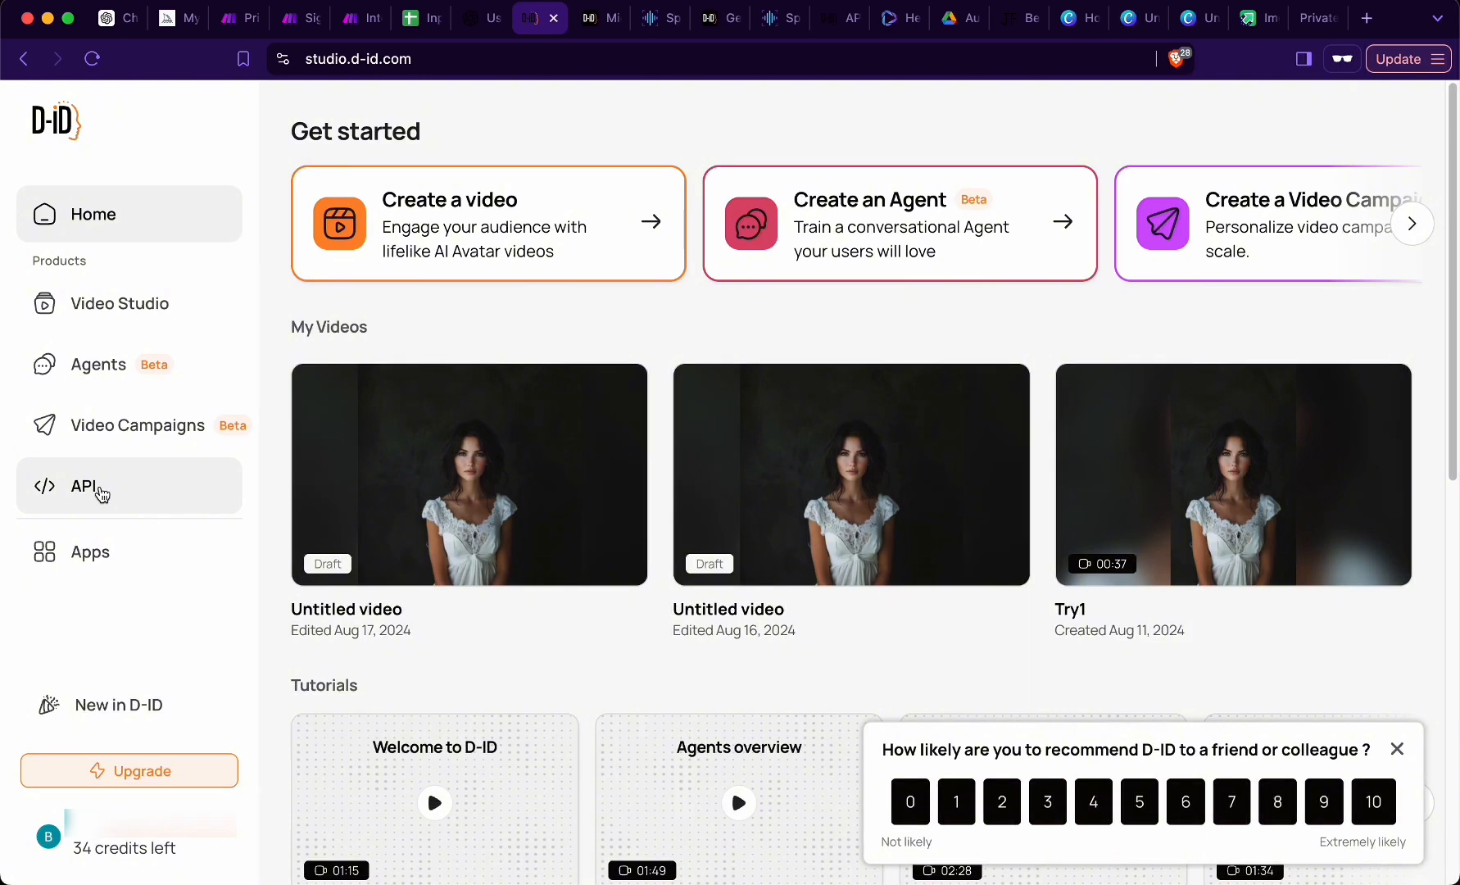
{"action": "left_click", "coordinate": [92, 492]}
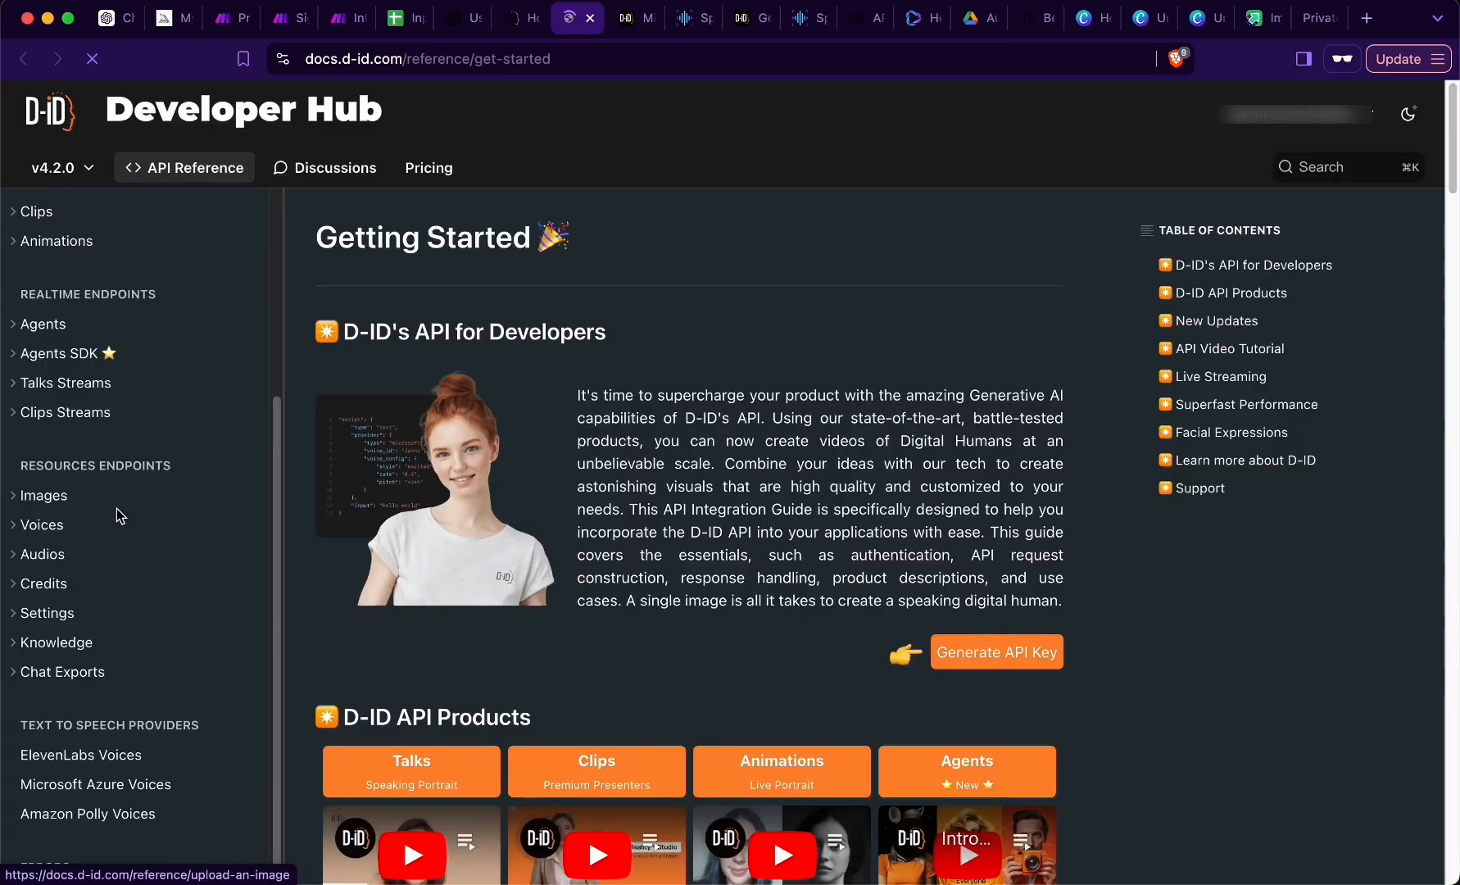
{"action": "left_click", "coordinate": [67, 762]}
{"action": "scroll", "coordinate": [328, 752], "scroll_direction": "down", "scroll_amount": 5}
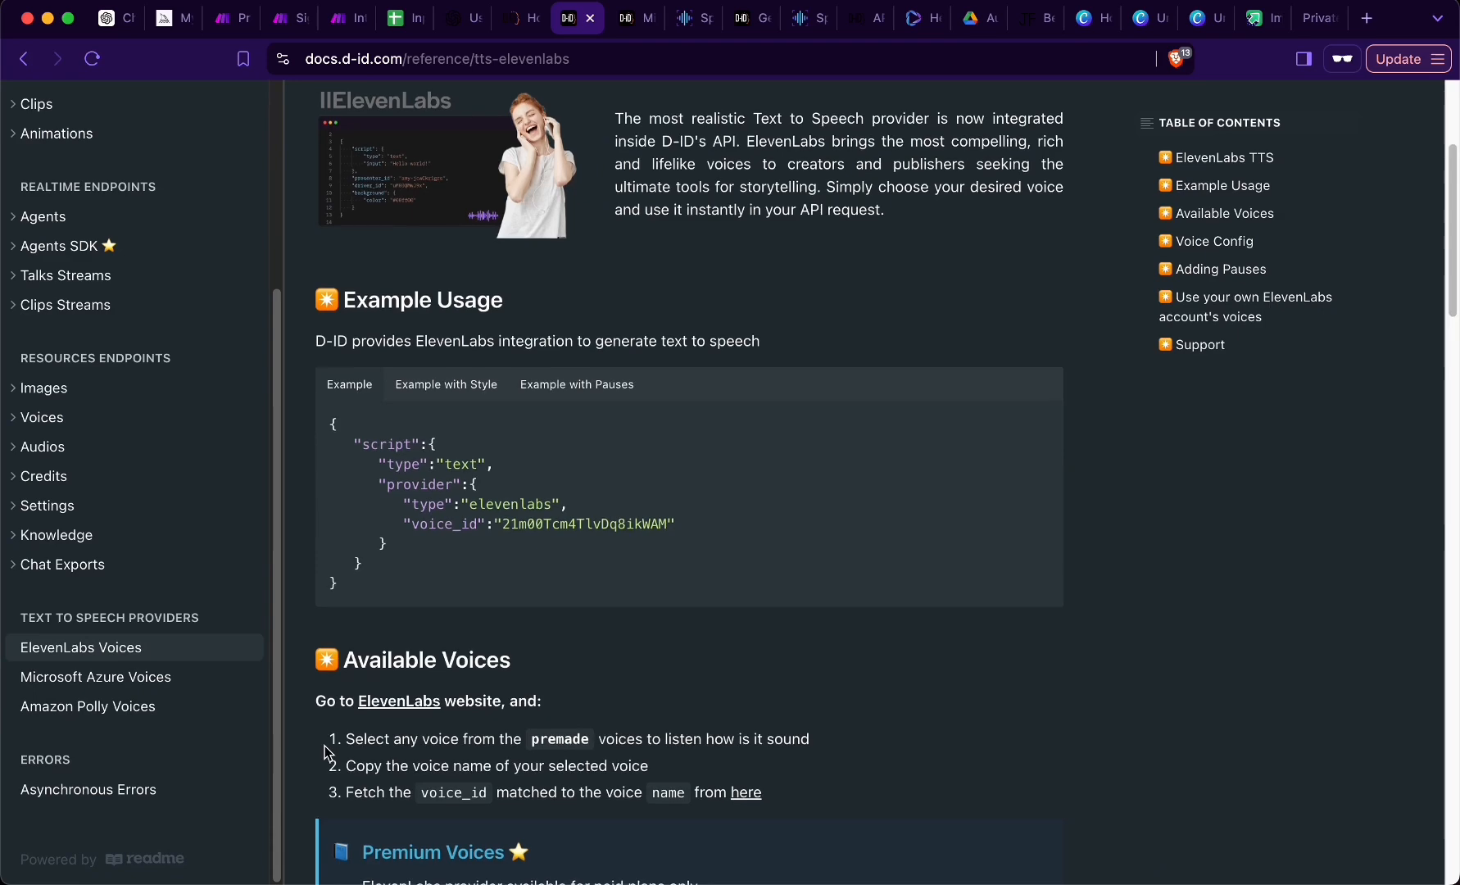
{"action": "scroll", "coordinate": [327, 752], "scroll_direction": "down", "scroll_amount": 4}
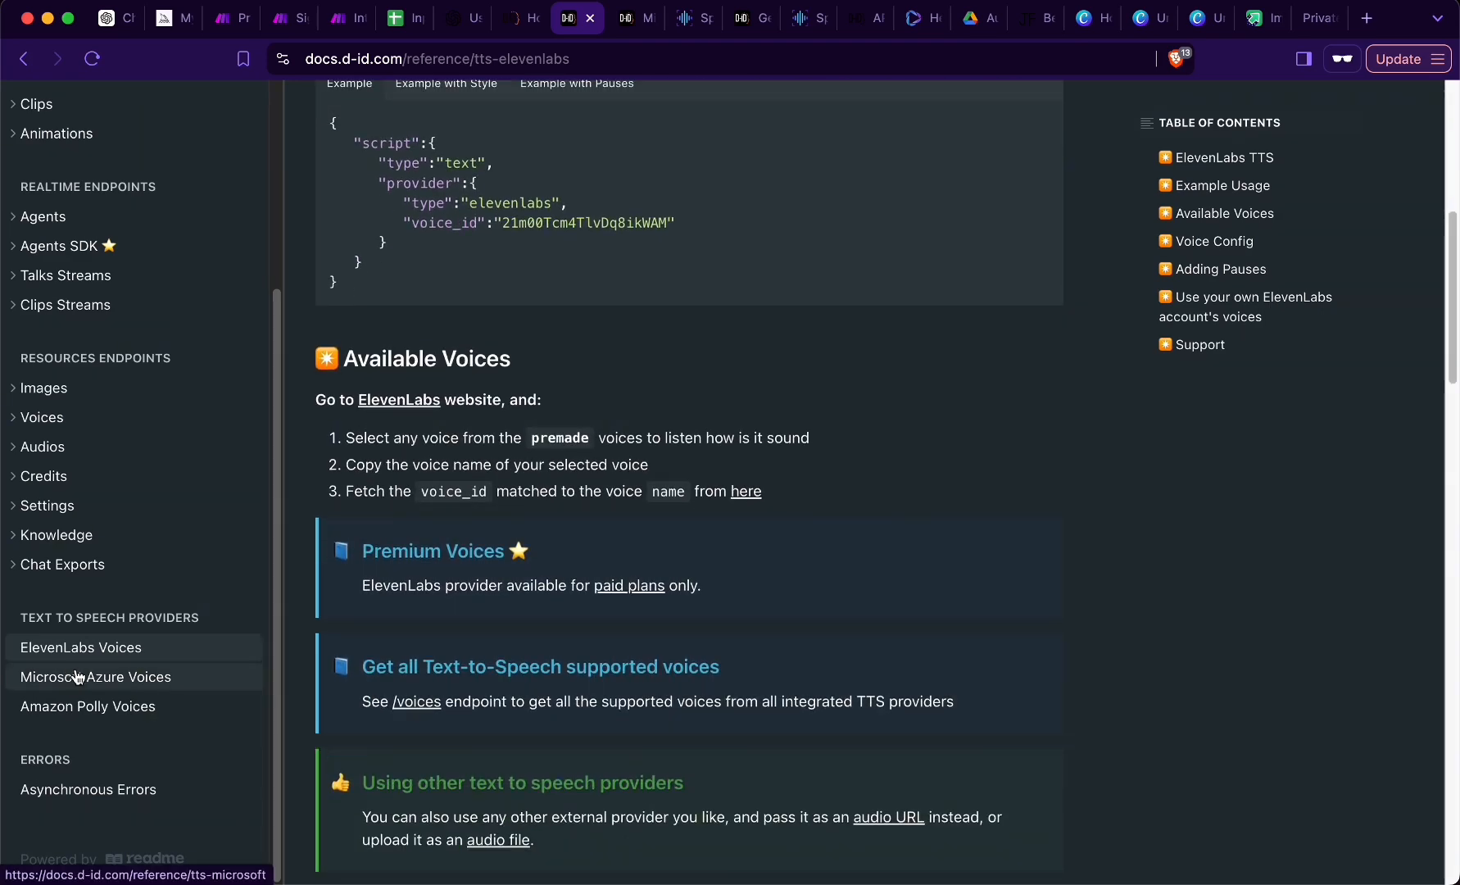
- Read the available-voices instructions on the Microsoft Azure Voices documentation page and open the linked Speech Studio voice gallery
{"action": "left_click", "coordinate": [78, 677]}
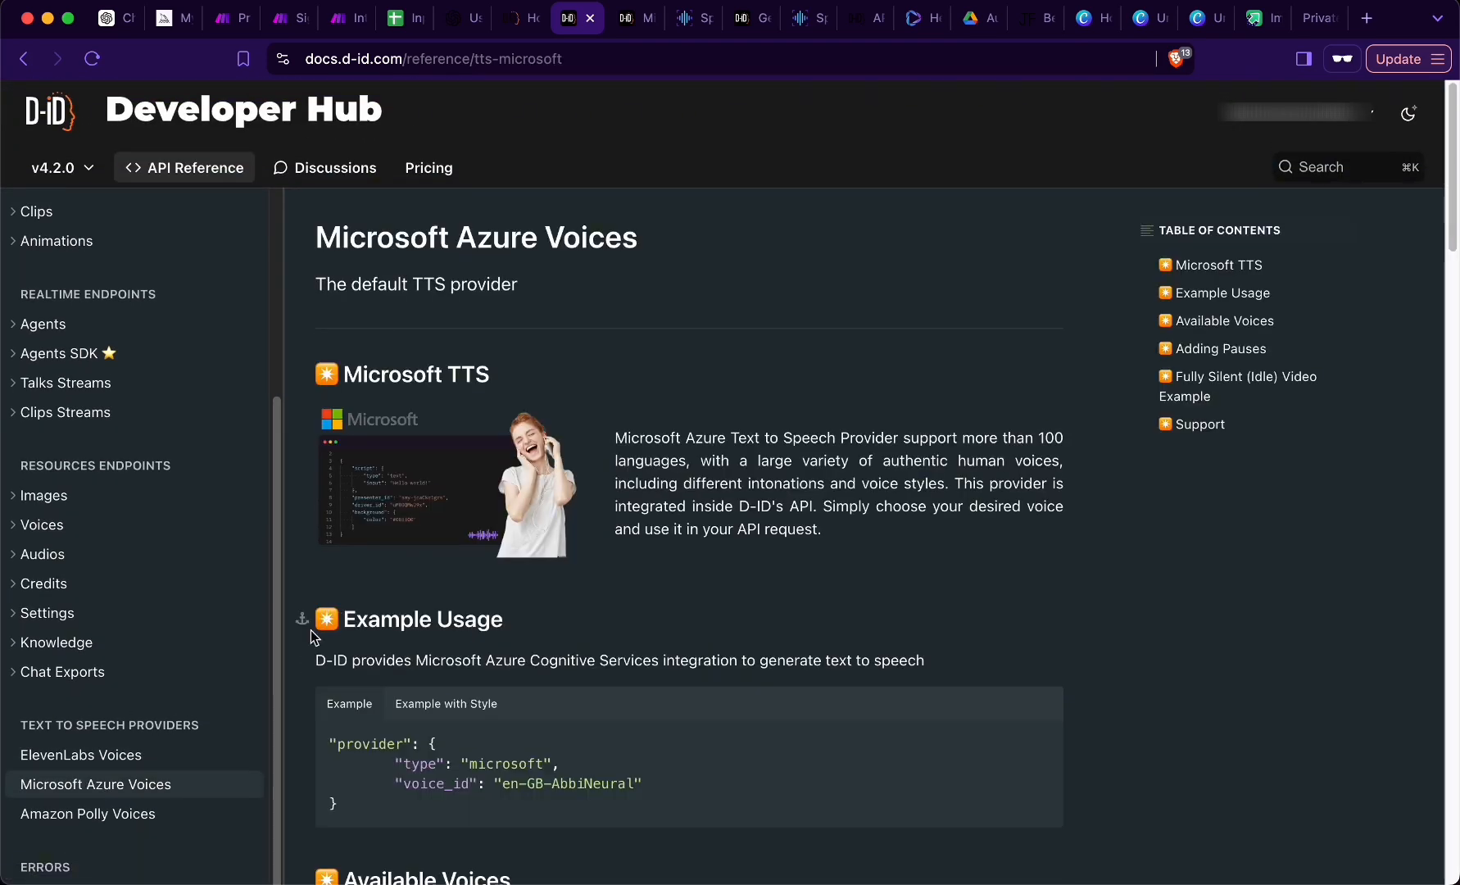
{"action": "scroll", "coordinate": [297, 654], "scroll_direction": "down", "scroll_amount": 7}
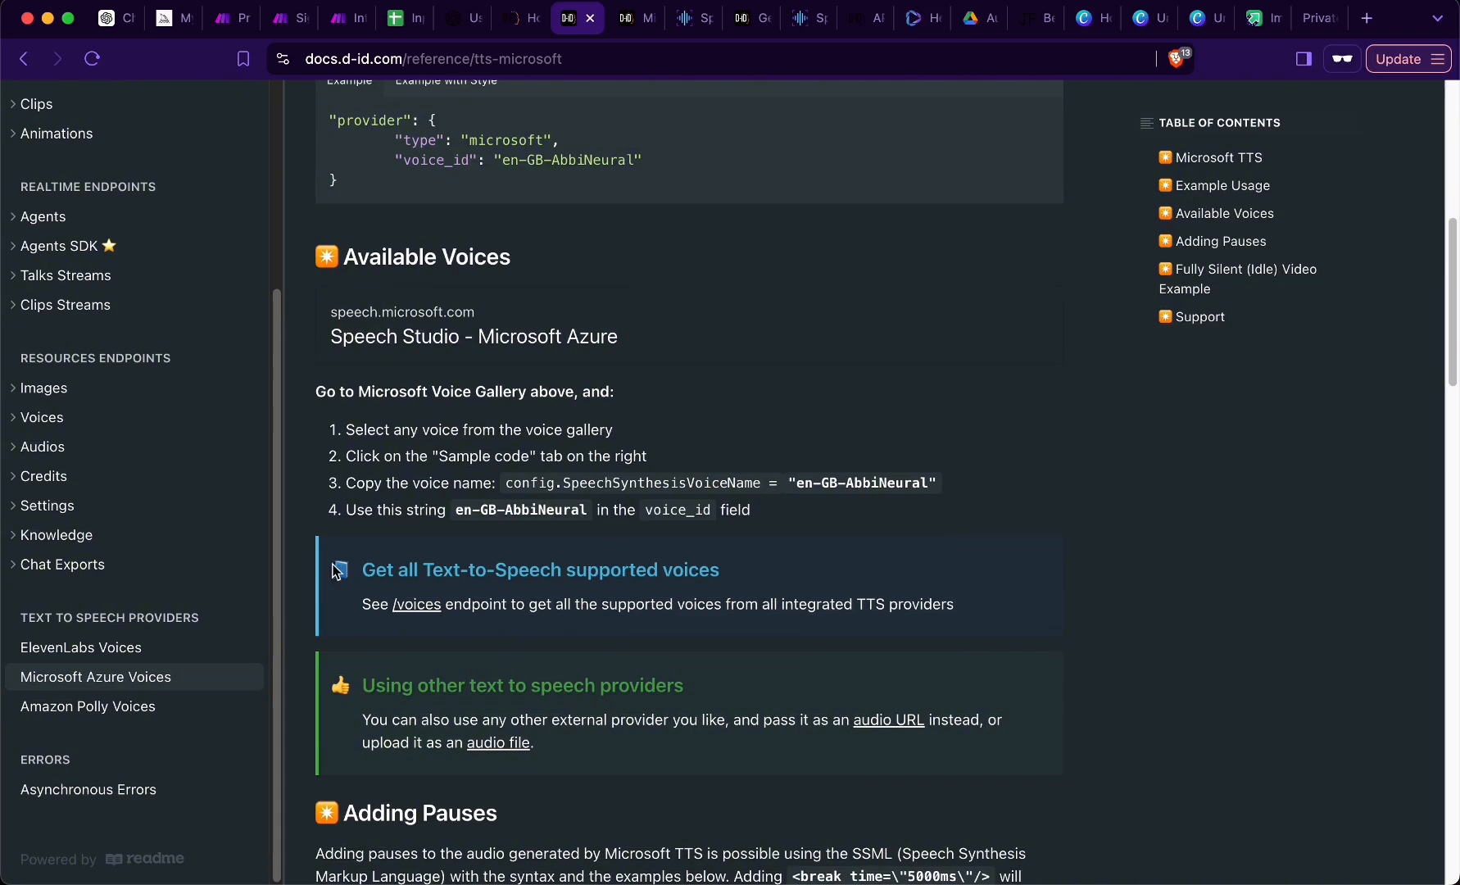
{"action": "left_click_drag", "start_coordinate": [319, 392], "coordinate": [783, 524]}
{"action": "left_click", "coordinate": [811, 482]}
{"action": "left_click", "coordinate": [416, 332]}
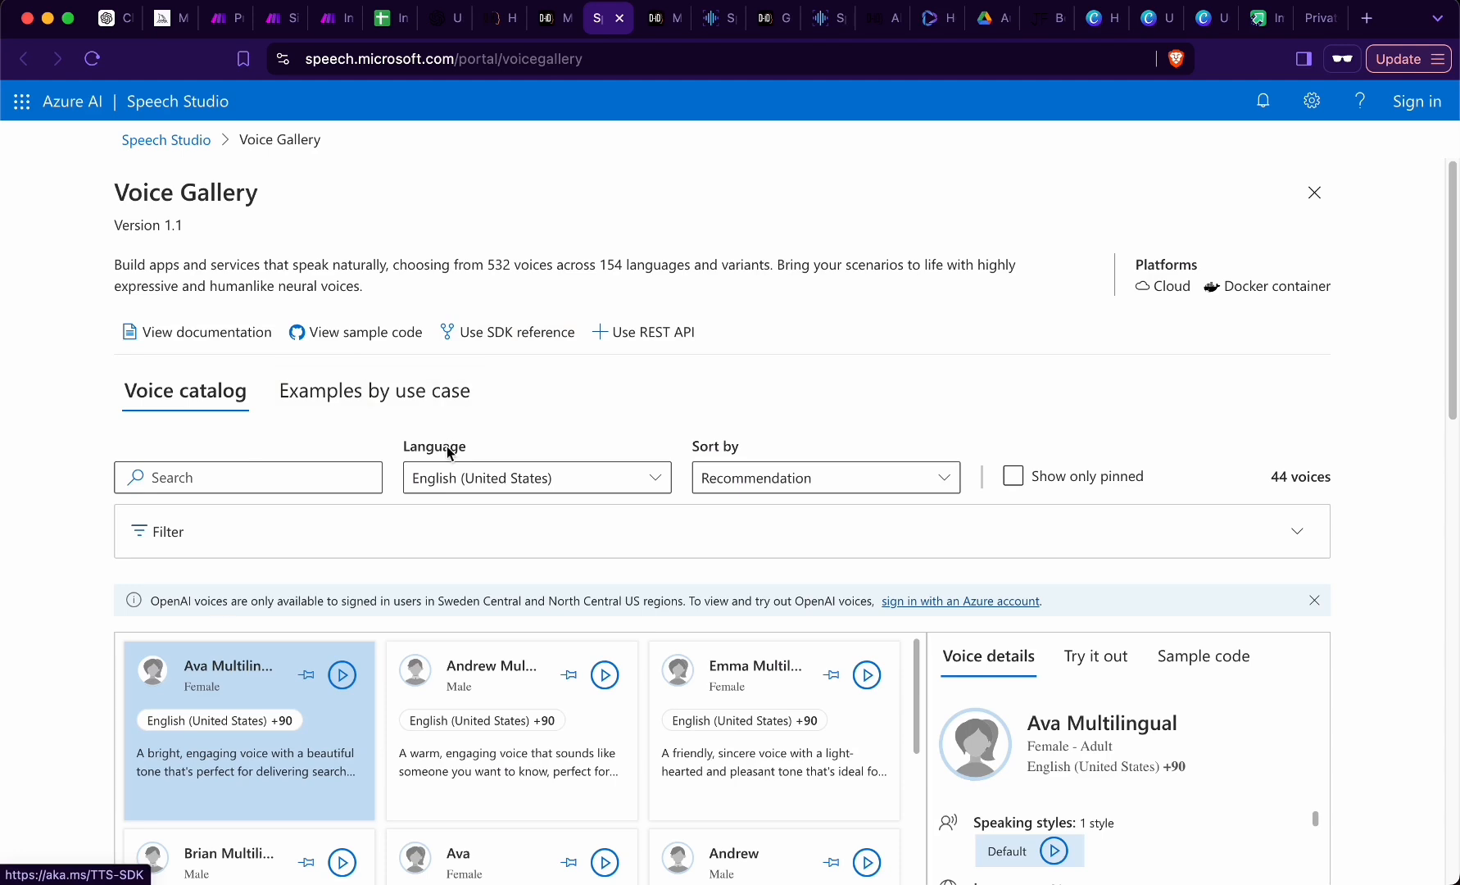
- Search the voice catalog for annette with the language set to English (Australia)
{"action": "left_click", "coordinate": [317, 473]}
{"action": "type", "text": "anette"}
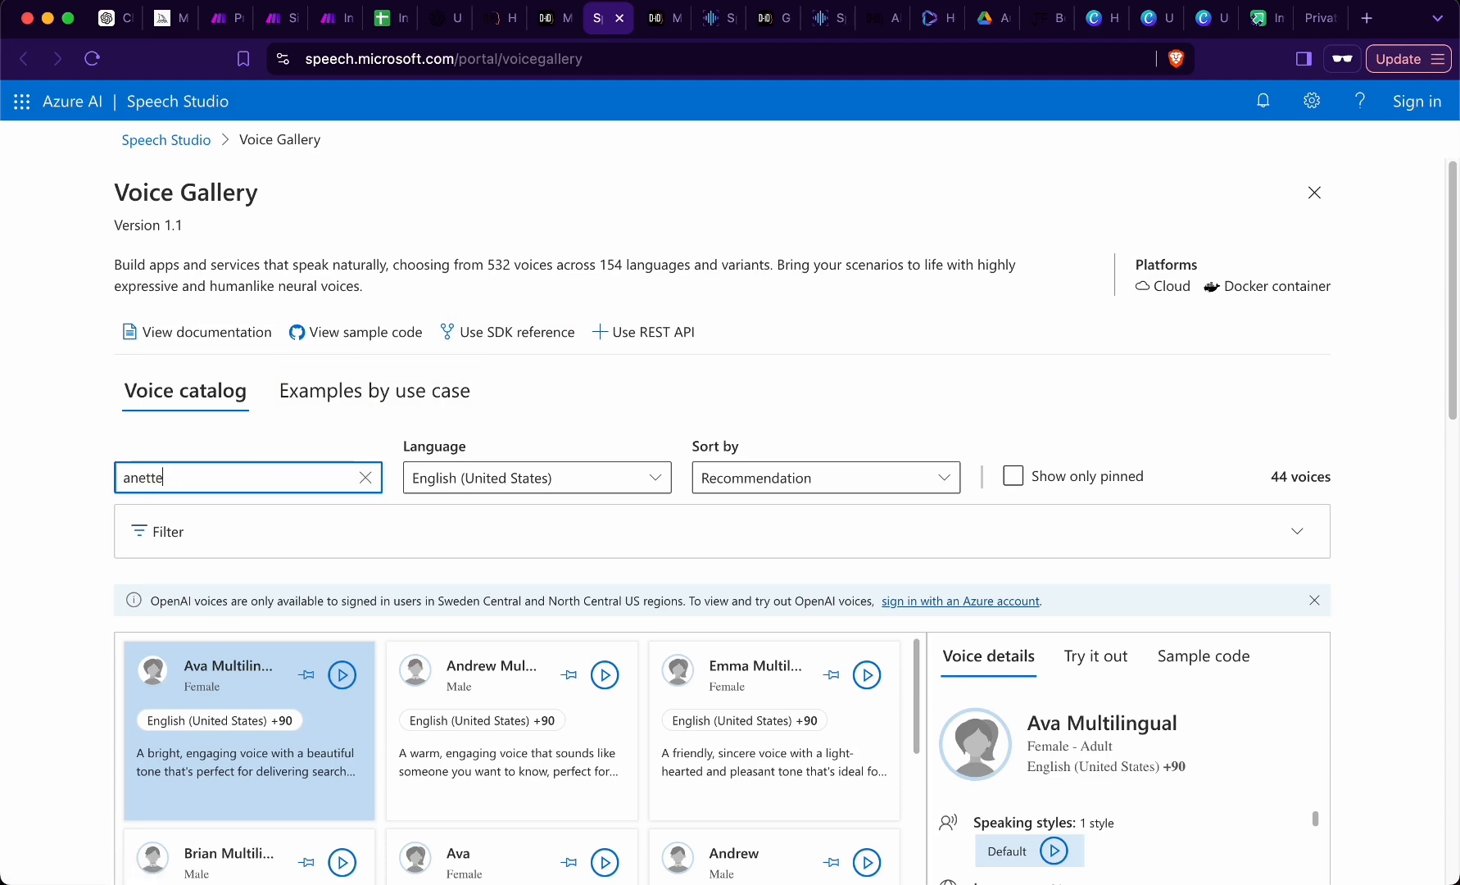
{"action": "scroll", "coordinate": [658, 287], "scroll_direction": "down", "scroll_amount": 3}
{"action": "left_click", "coordinate": [657, 282]}
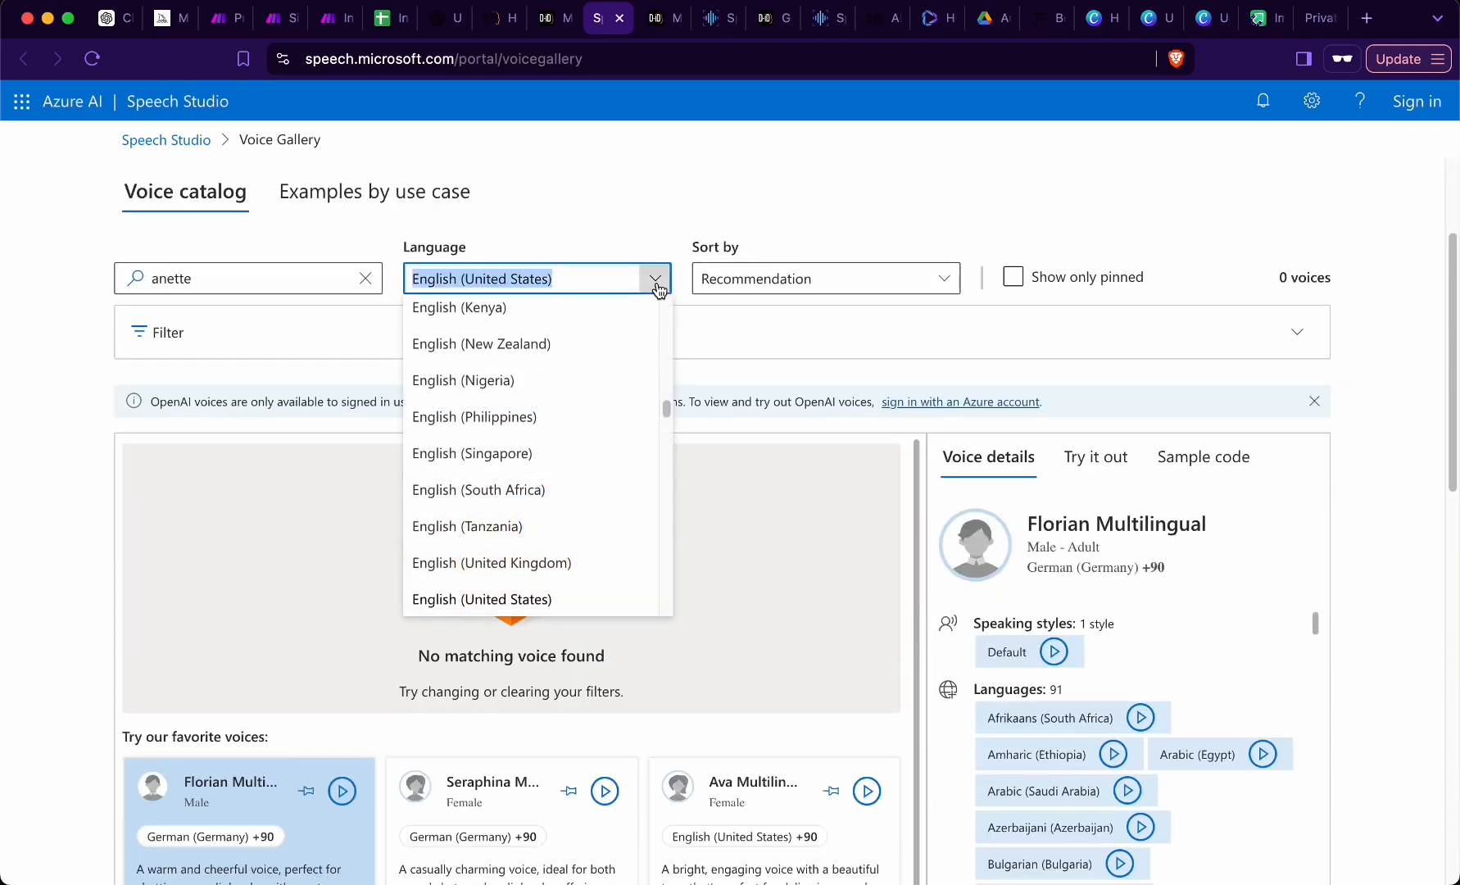
{"action": "type", "text": "Englis"}
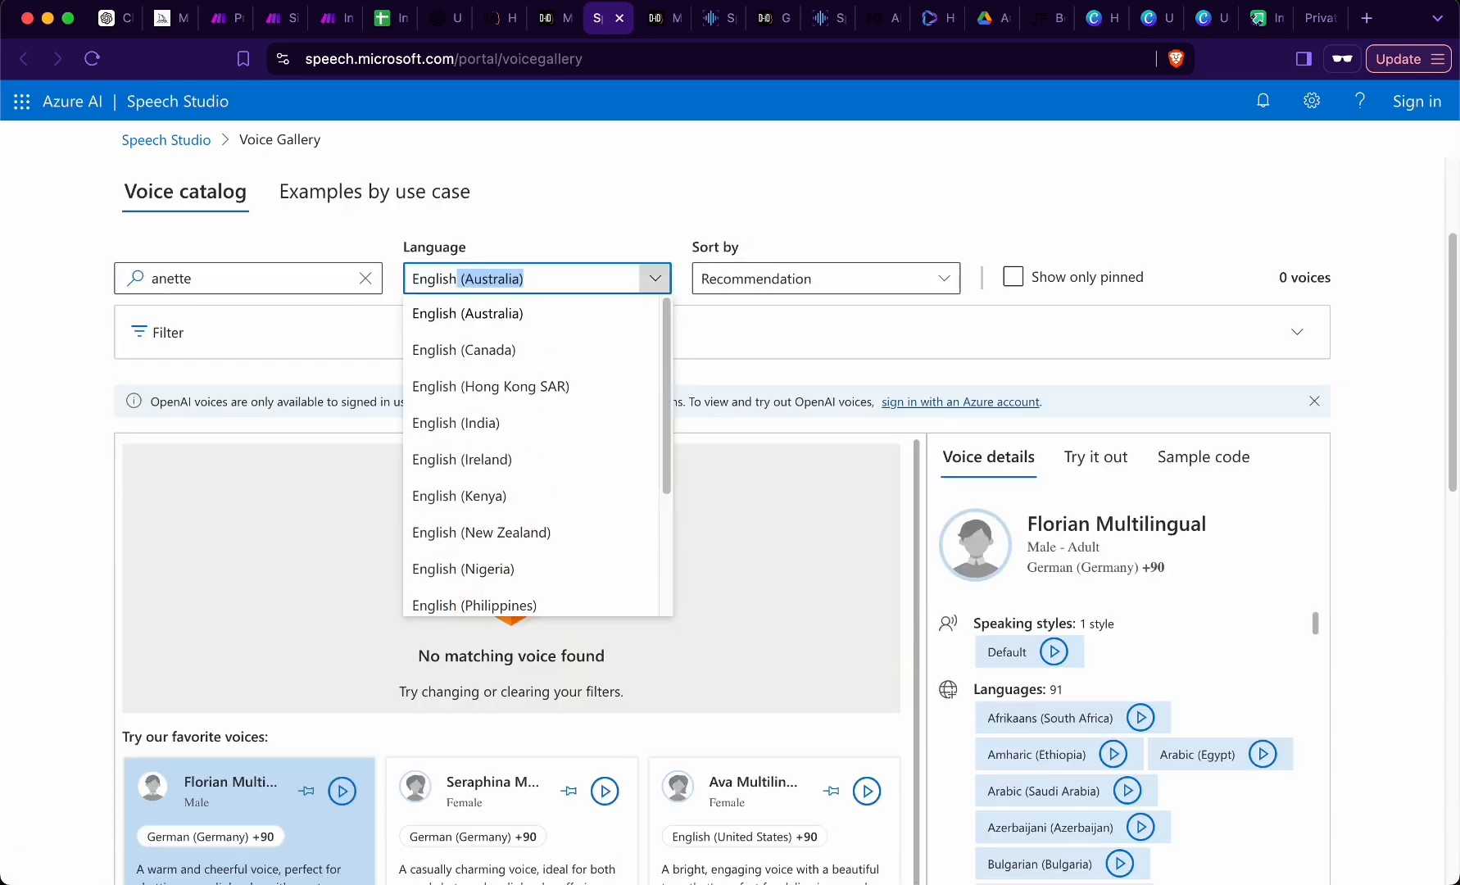
{"action": "left_click", "coordinate": [564, 319]}
{"action": "left_click", "coordinate": [244, 280]}
{"action": "left_click", "coordinate": [138, 278]}
{"action": "type", "text": "n"}
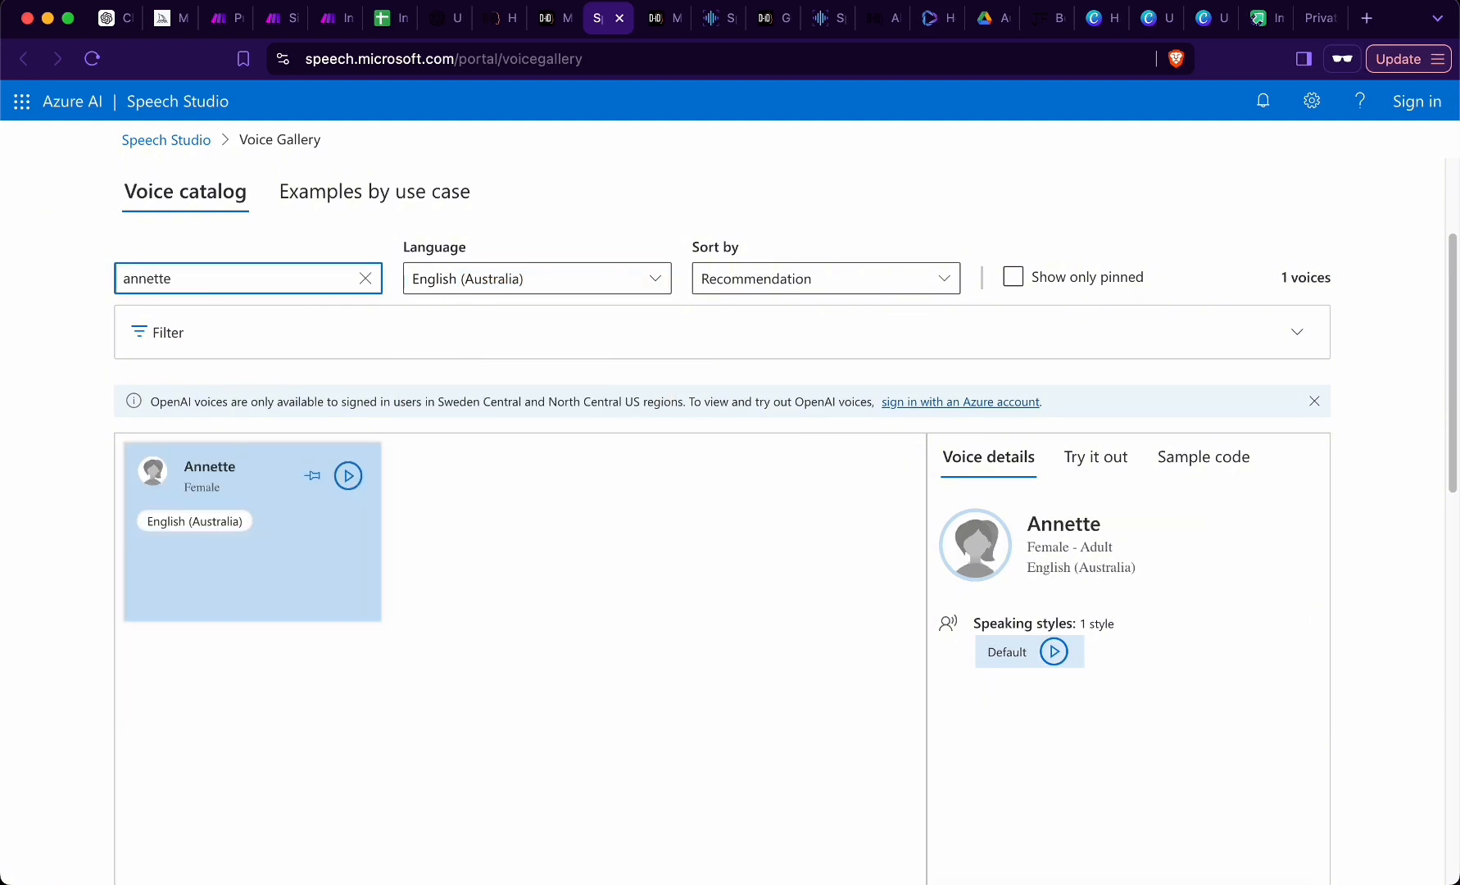
- Show the sample code of the Annette voice and select the line containing its voice name, en-AU-AnnetteNeural
{"action": "left_click", "coordinate": [274, 543]}
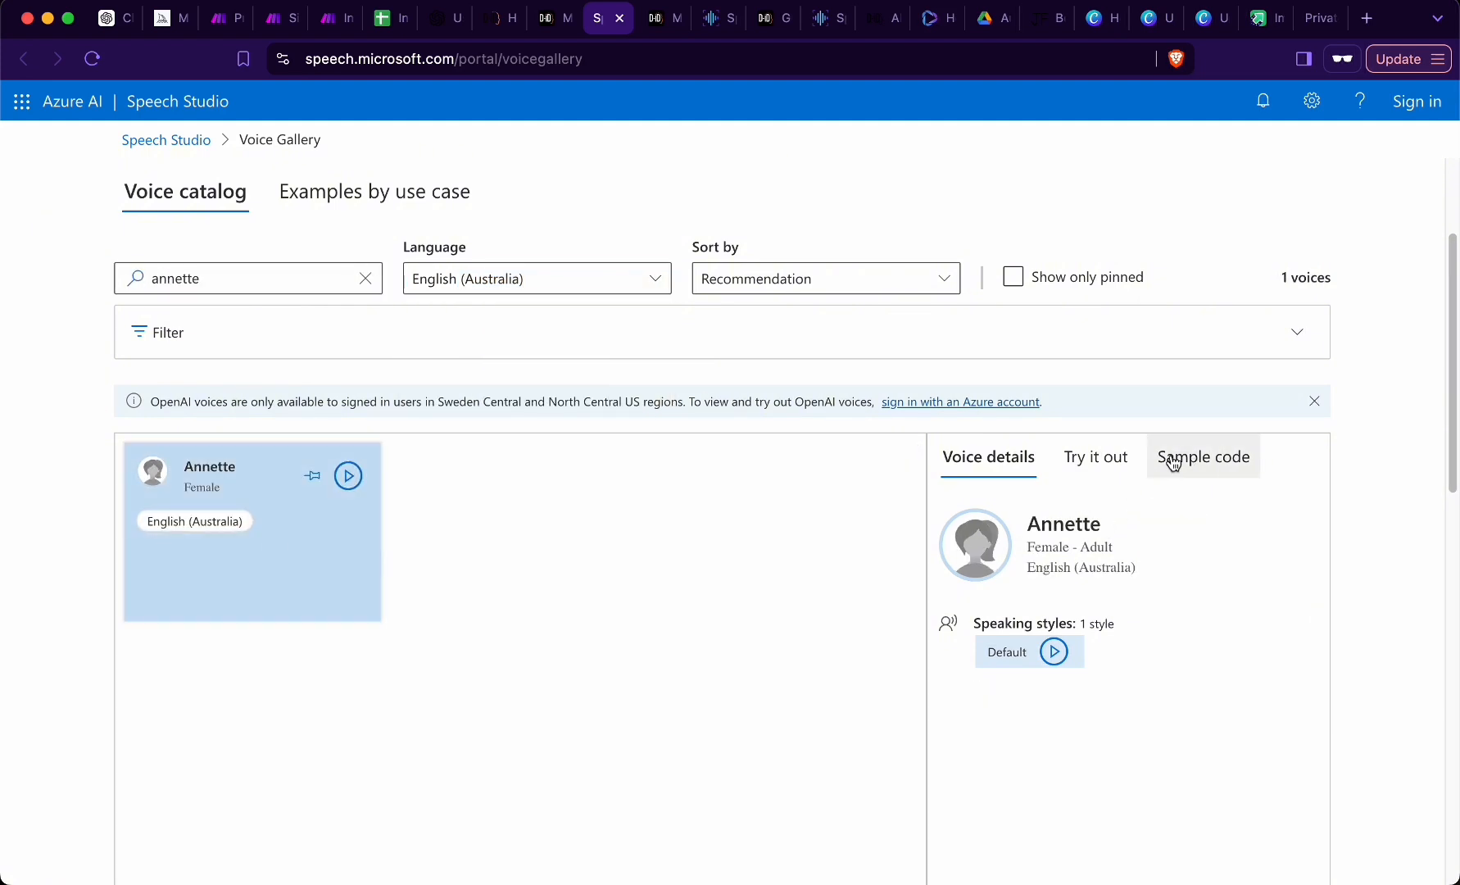
{"action": "left_click", "coordinate": [1211, 465]}
{"action": "scroll", "coordinate": [1010, 492], "scroll_direction": "down", "scroll_amount": 5}
{"action": "scroll", "coordinate": [998, 588], "scroll_direction": "up", "scroll_amount": 5}
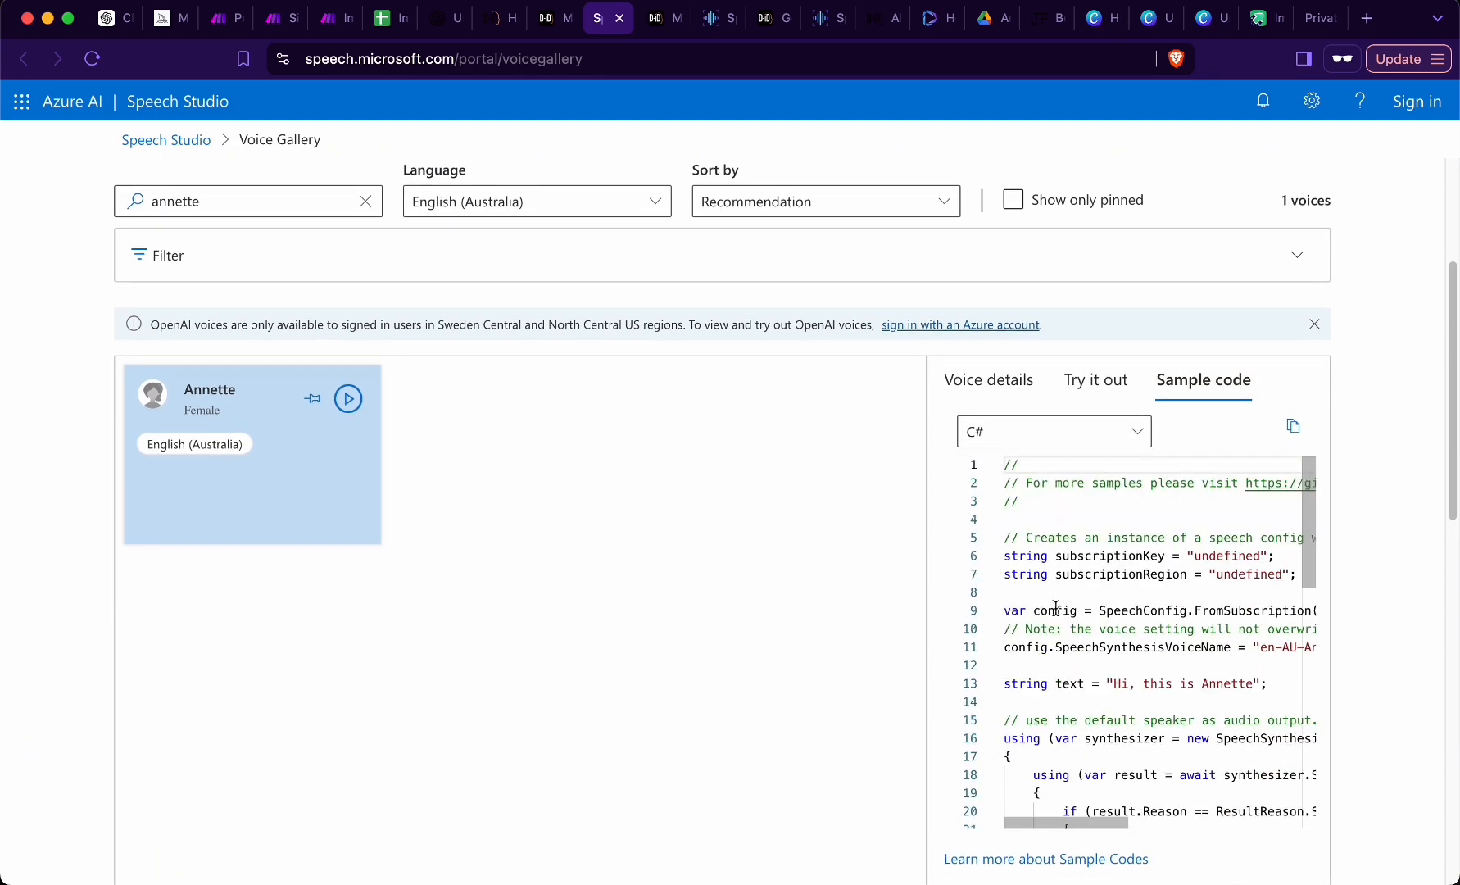
{"action": "scroll", "coordinate": [1094, 653], "scroll_direction": "down", "scroll_amount": 3}
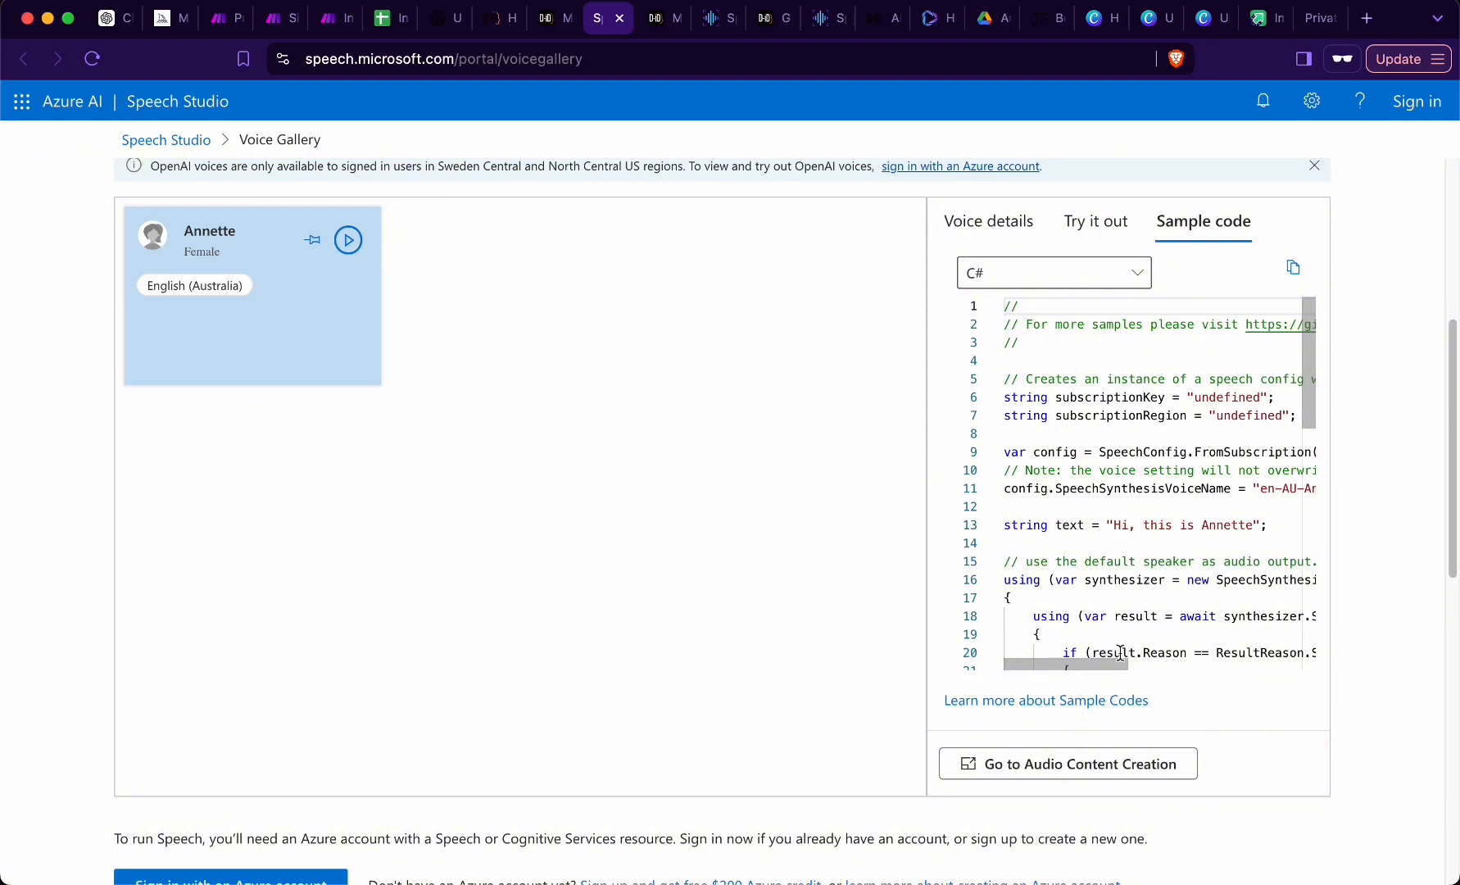
{"action": "scroll", "coordinate": [1121, 652], "scroll_direction": "right", "scroll_amount": 5}
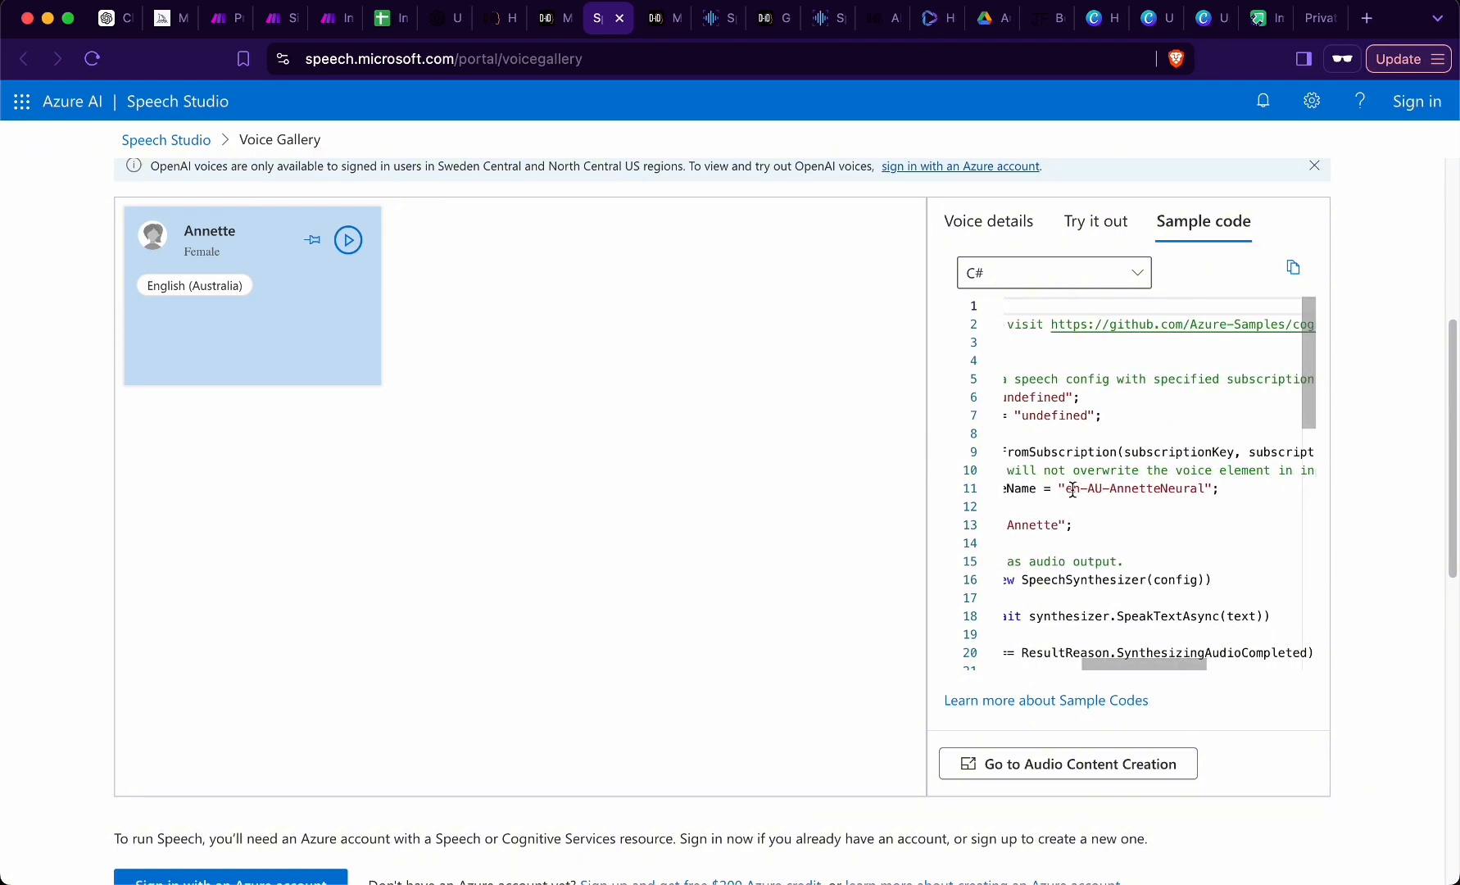
{"action": "left_click_drag", "start_coordinate": [1066, 489], "coordinate": [1202, 496]}
{"action": "triple_click", "coordinate": [1202, 494]}
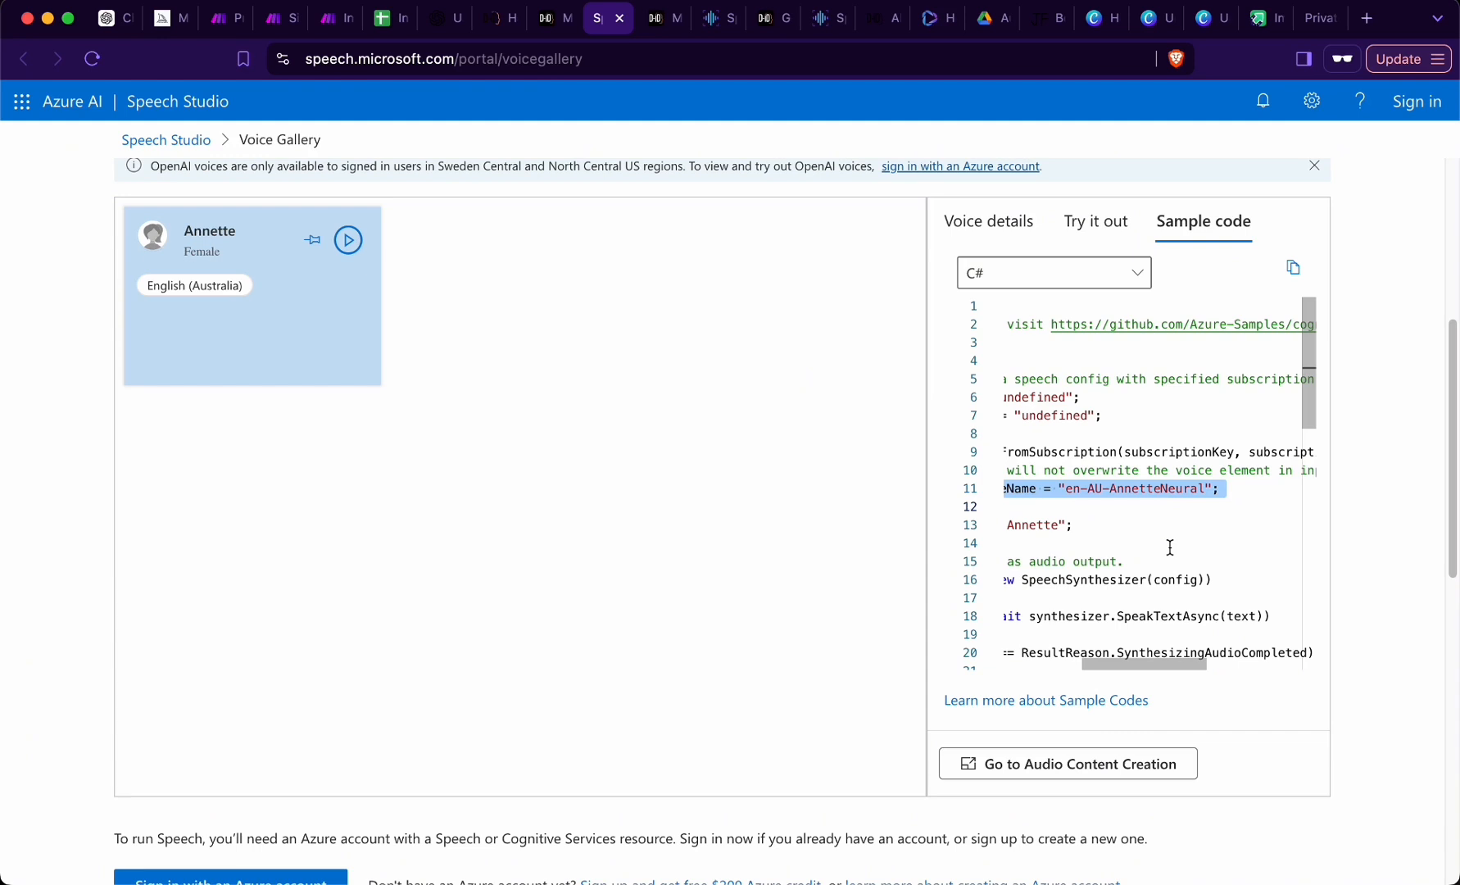
- Switch to Make and map OpenAI's Choices[] Message Content into the input value of the HTTP module's request content
{"action": "left_click_drag", "start_coordinate": [735, 541], "coordinate": [958, 543]}
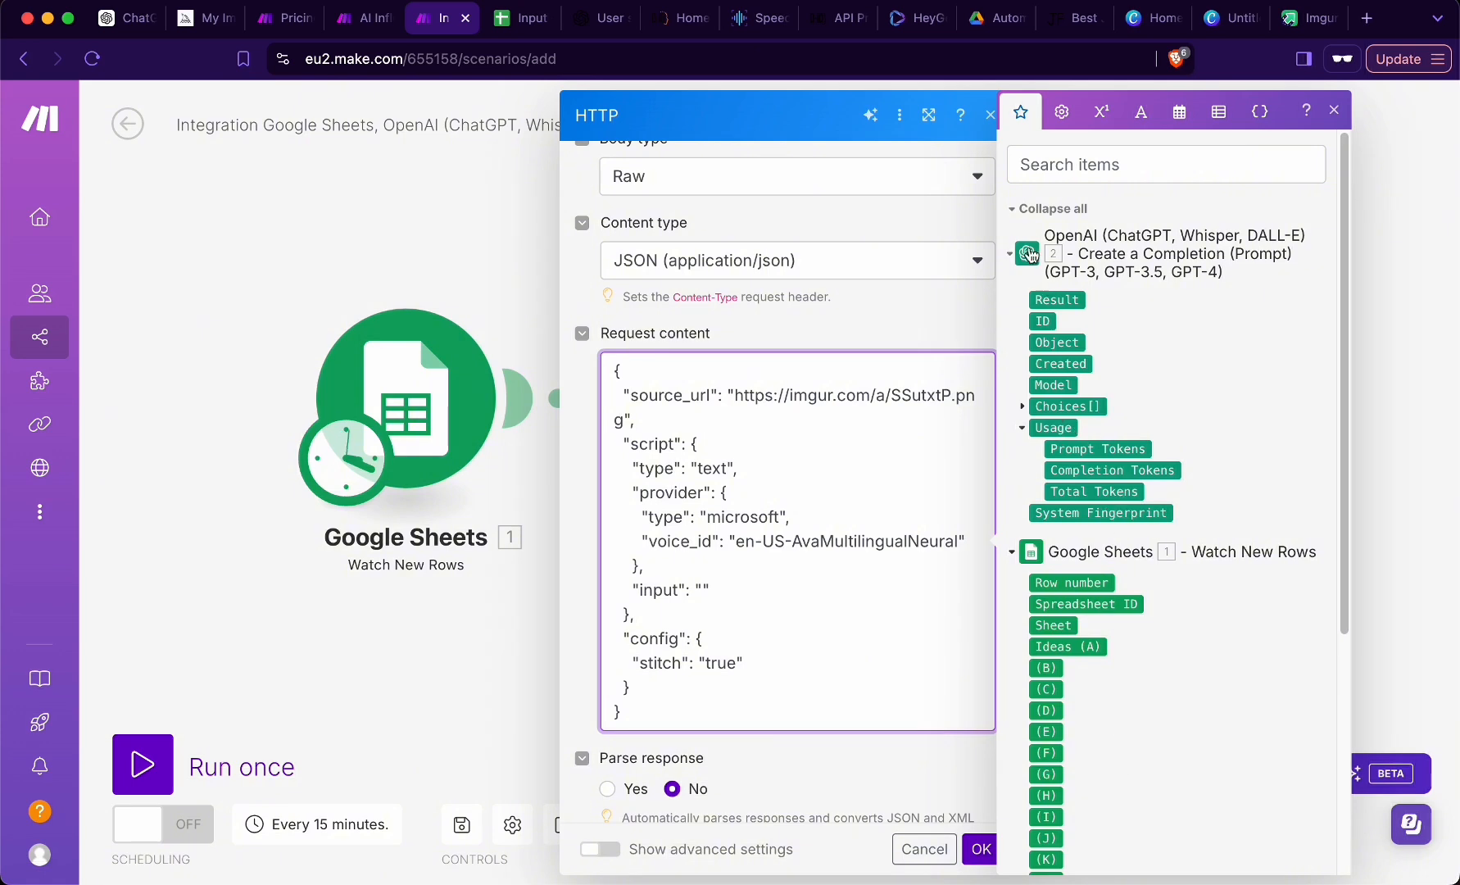
{"action": "left_click", "coordinate": [1021, 408]}
{"action": "left_click", "coordinate": [1038, 514]}
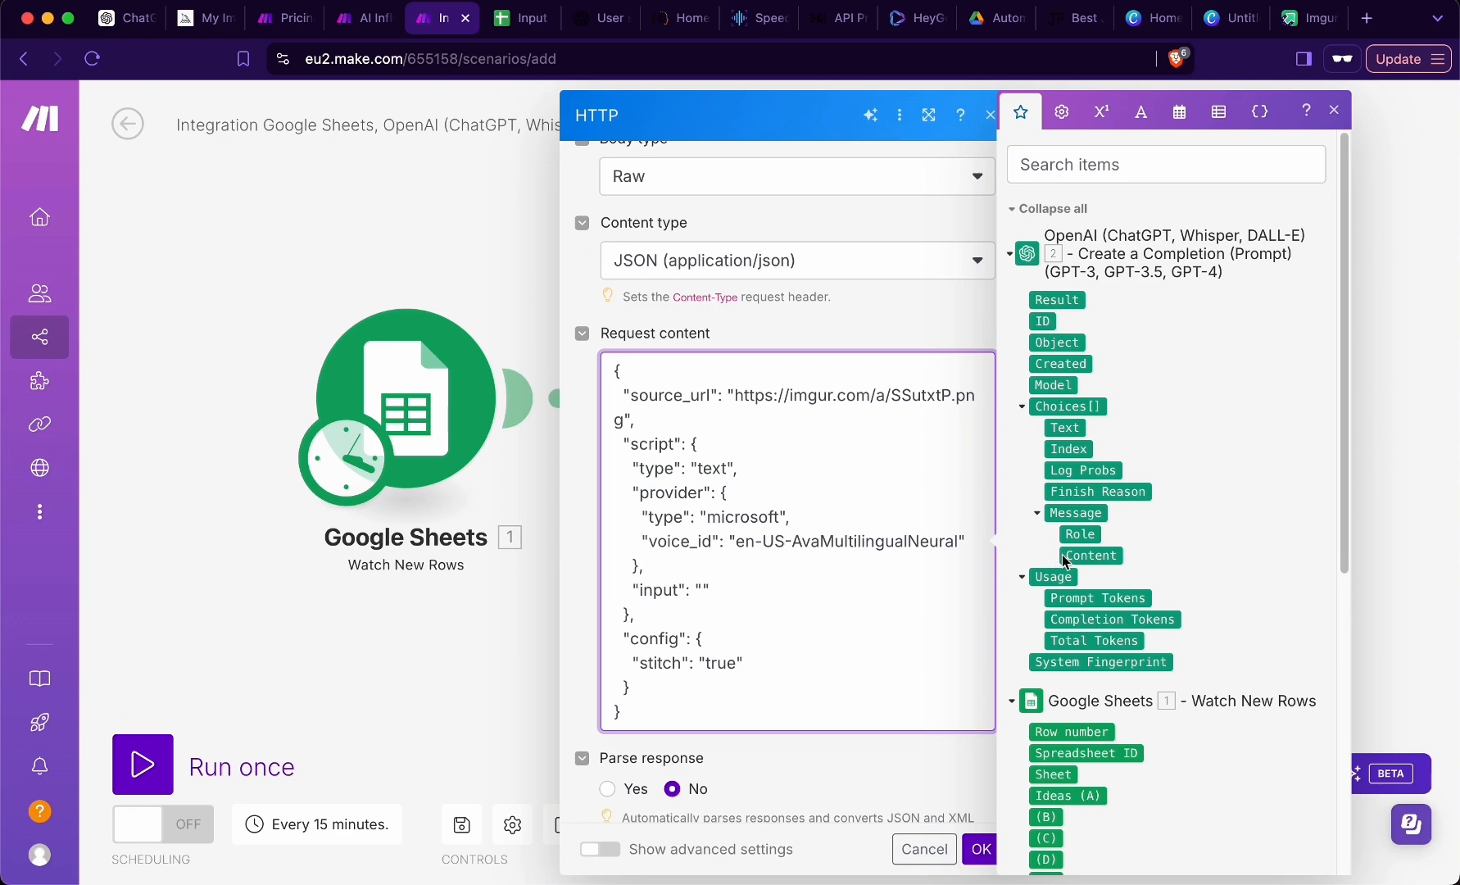
{"action": "left_click", "coordinate": [1088, 557]}
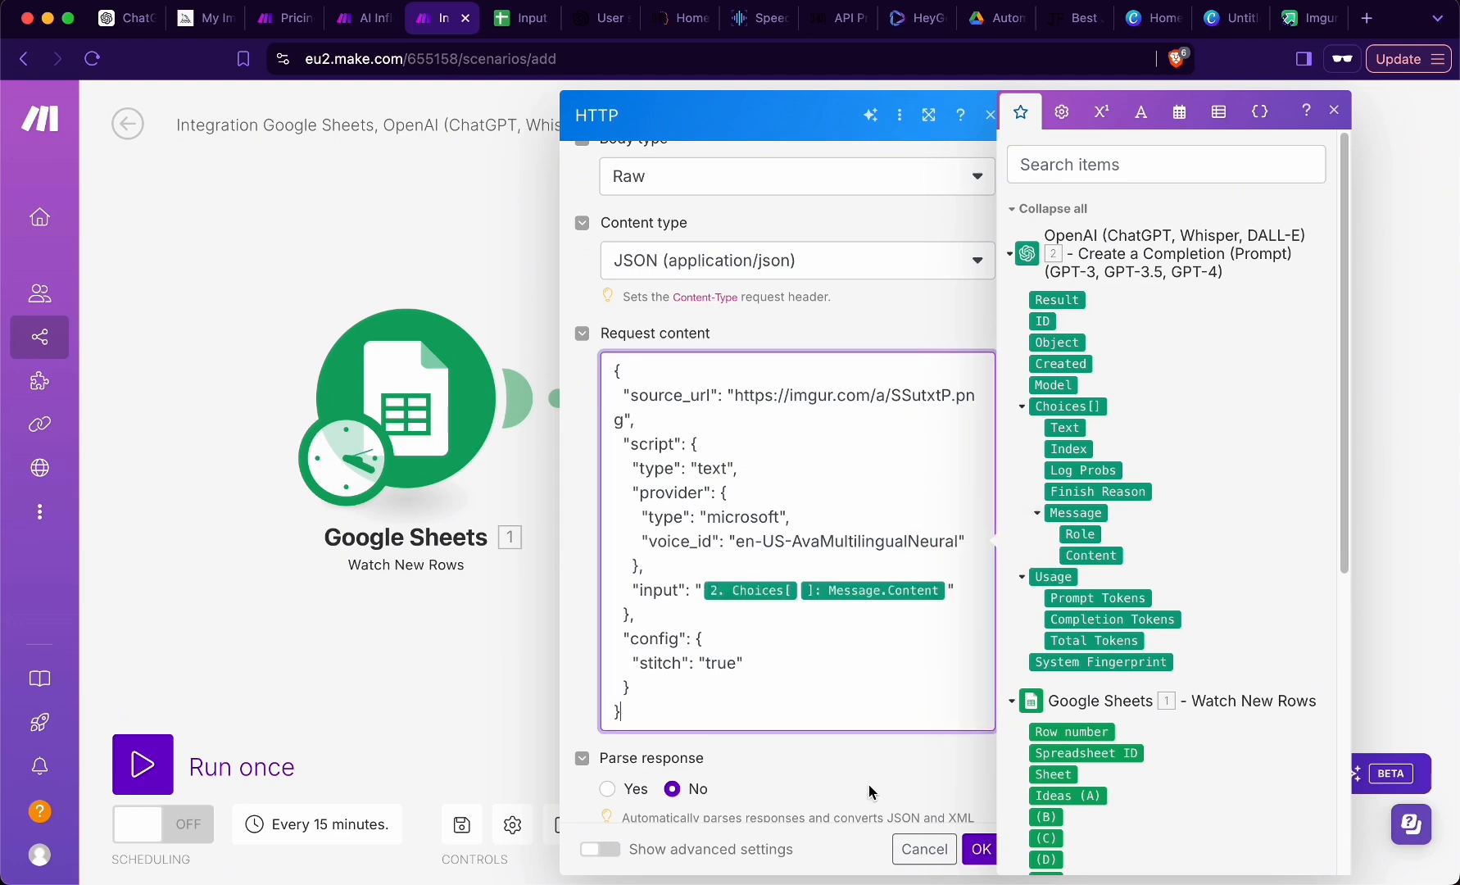
- Enable response parsing for the HTTP module, confirm its settings and save the scenario
{"action": "left_click", "coordinate": [869, 792]}
{"action": "scroll", "coordinate": [739, 658], "scroll_direction": "down", "scroll_amount": 2}
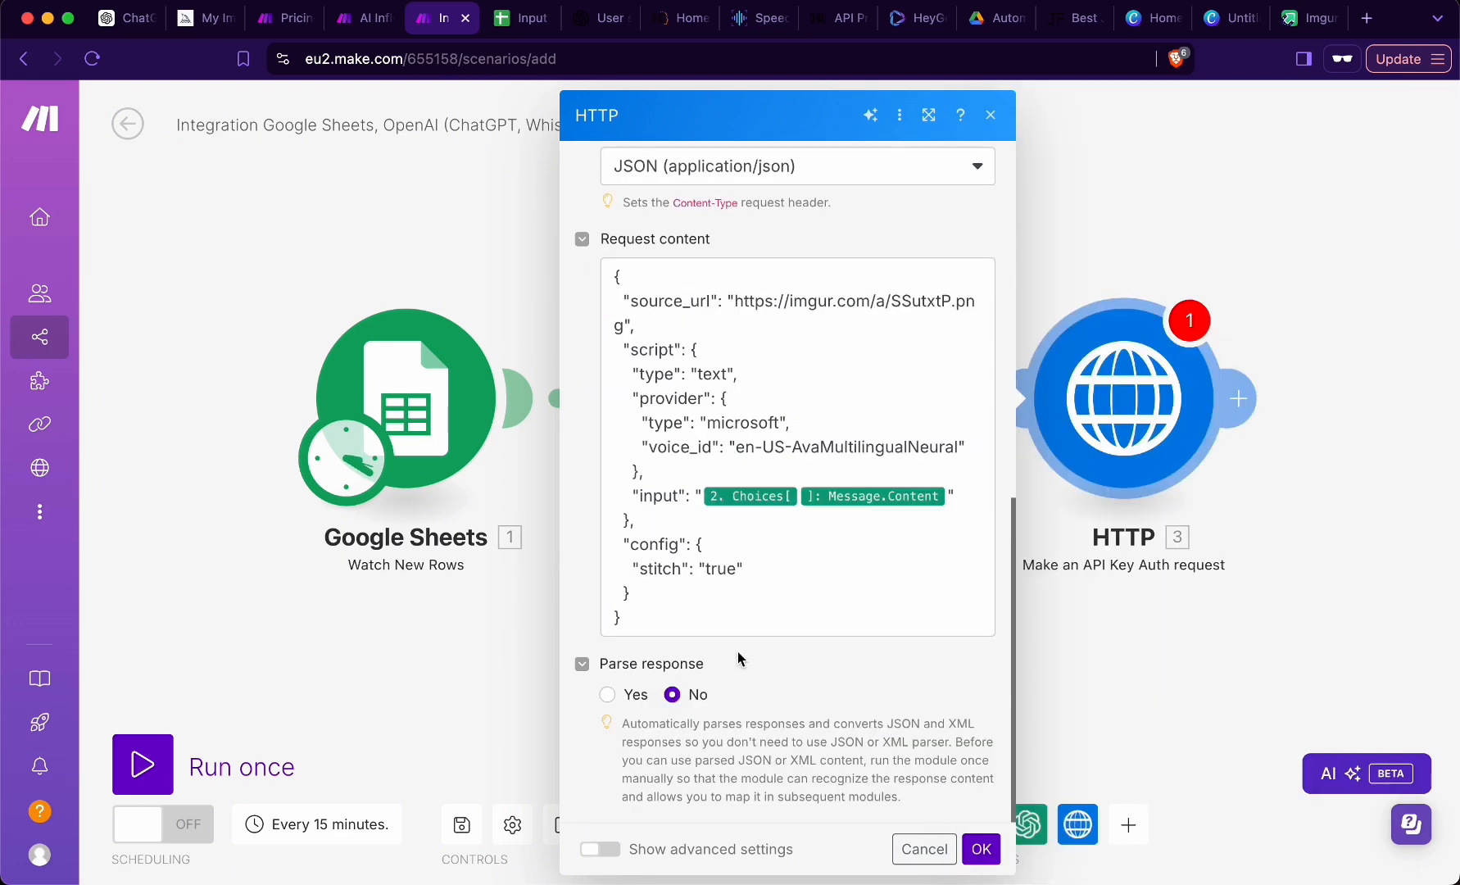
{"action": "left_click", "coordinate": [607, 695]}
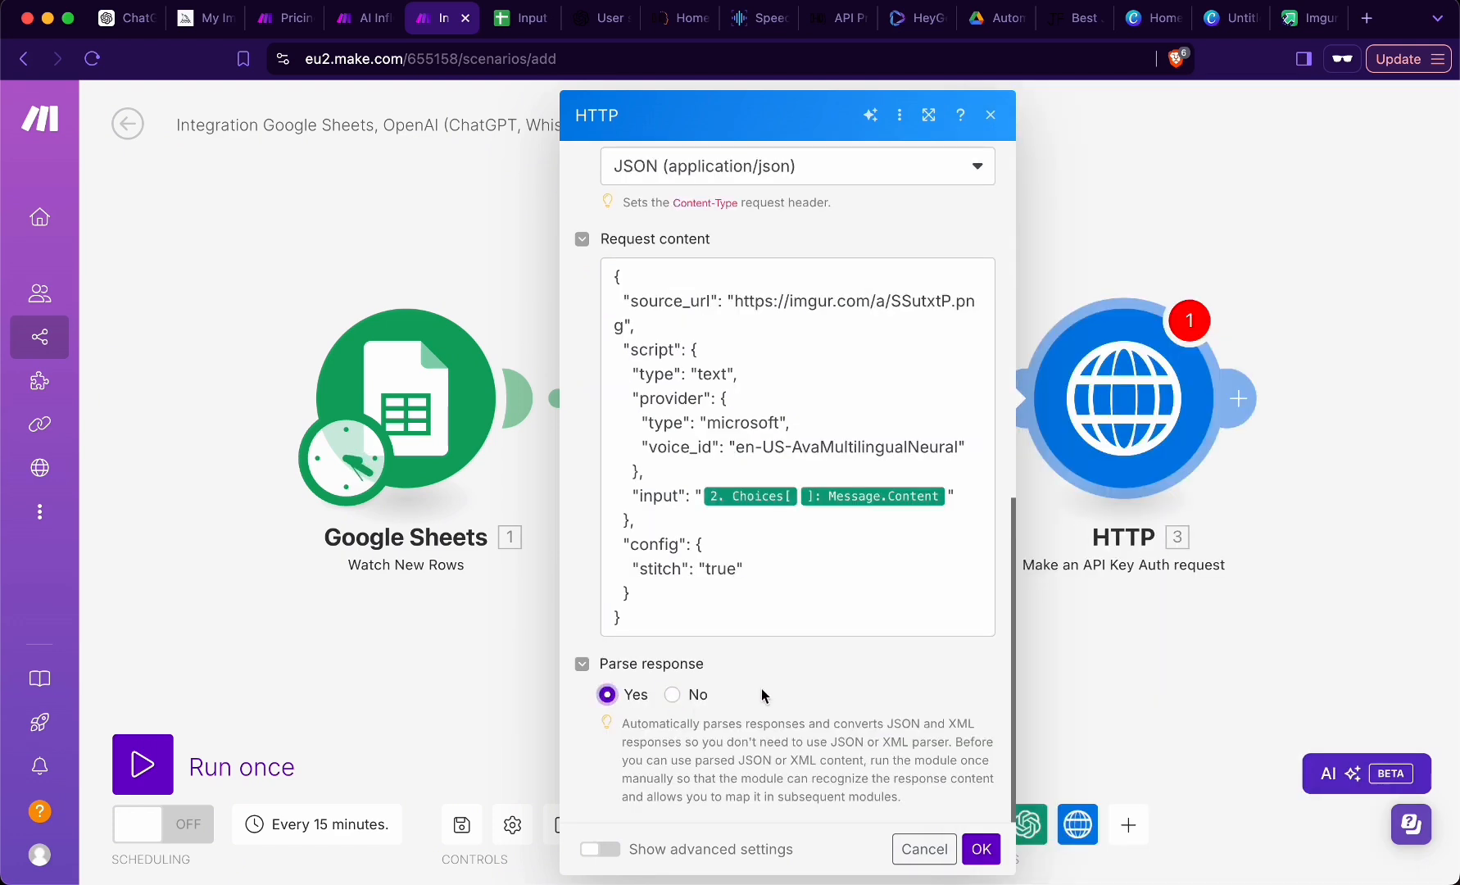
{"action": "left_click", "coordinate": [981, 848]}
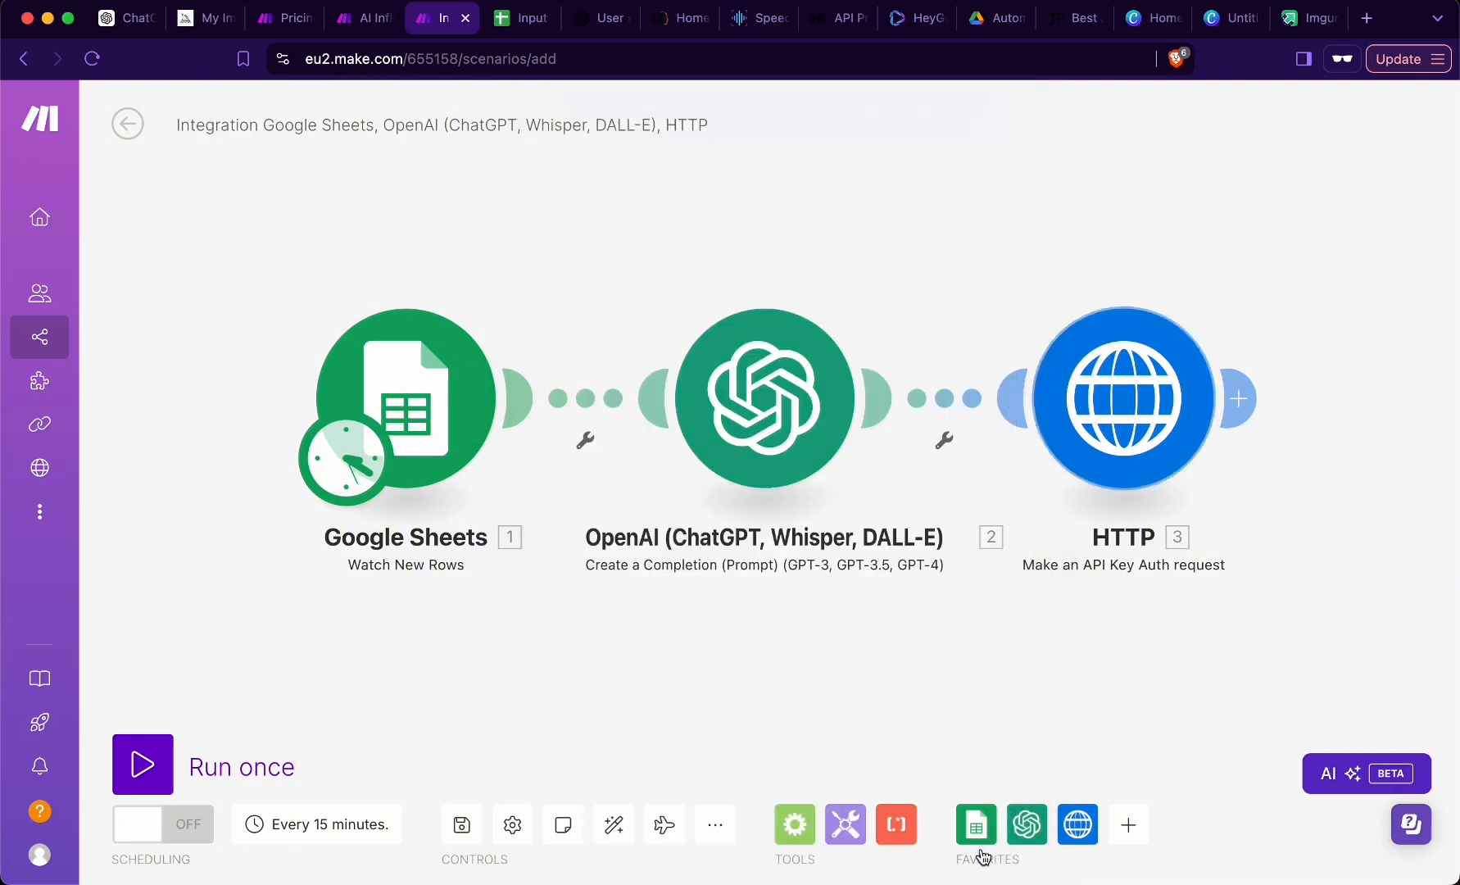
{"action": "left_click", "coordinate": [464, 827]}
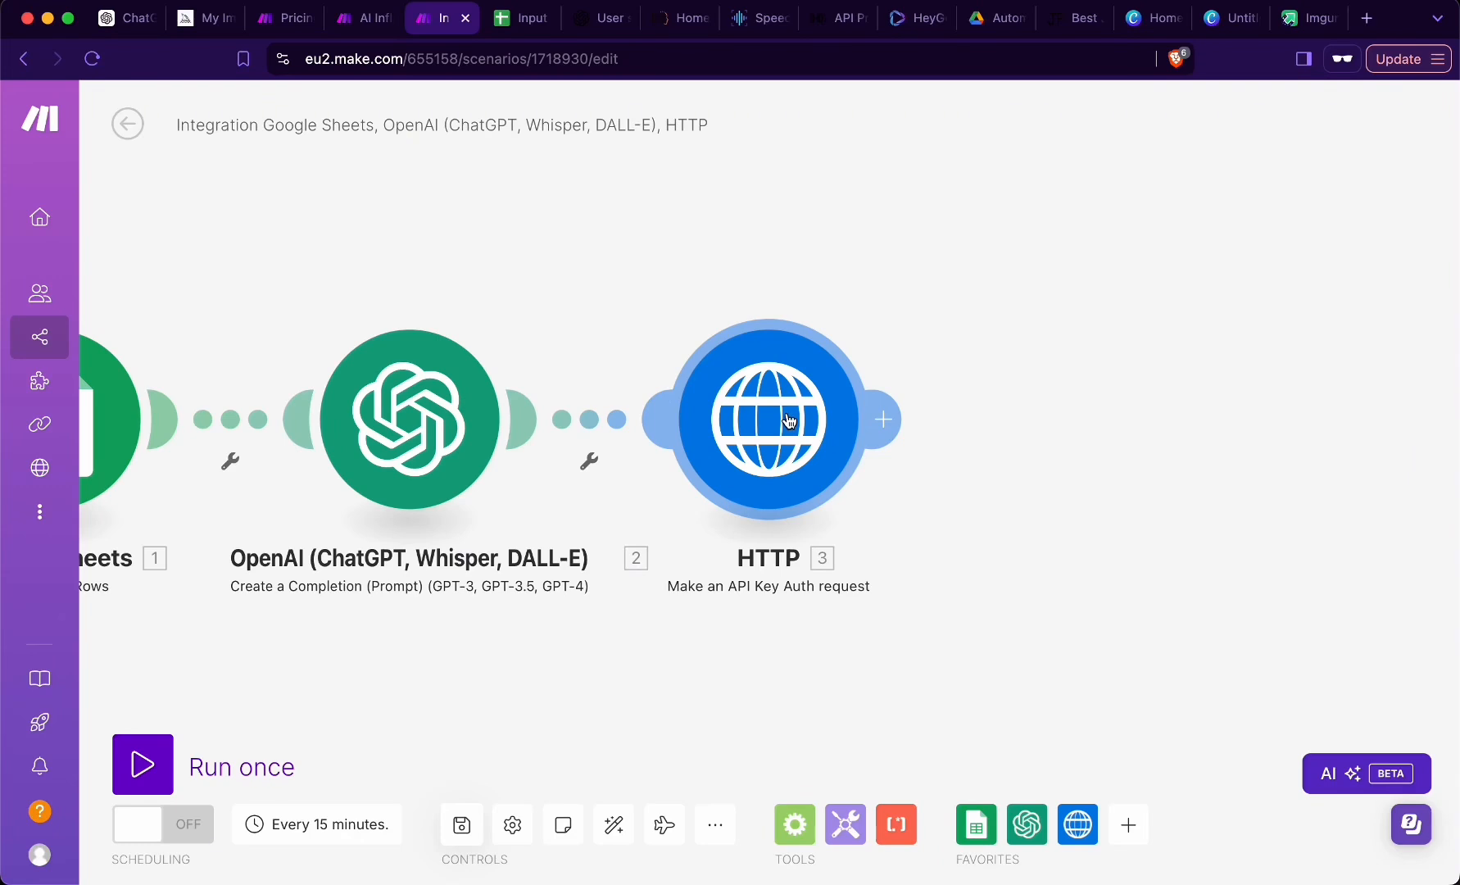
- Add a Tools Sleep module after the HTTP module and confirm its delay setting
{"action": "left_click", "coordinate": [886, 420]}
{"action": "type", "text": "sleep"}
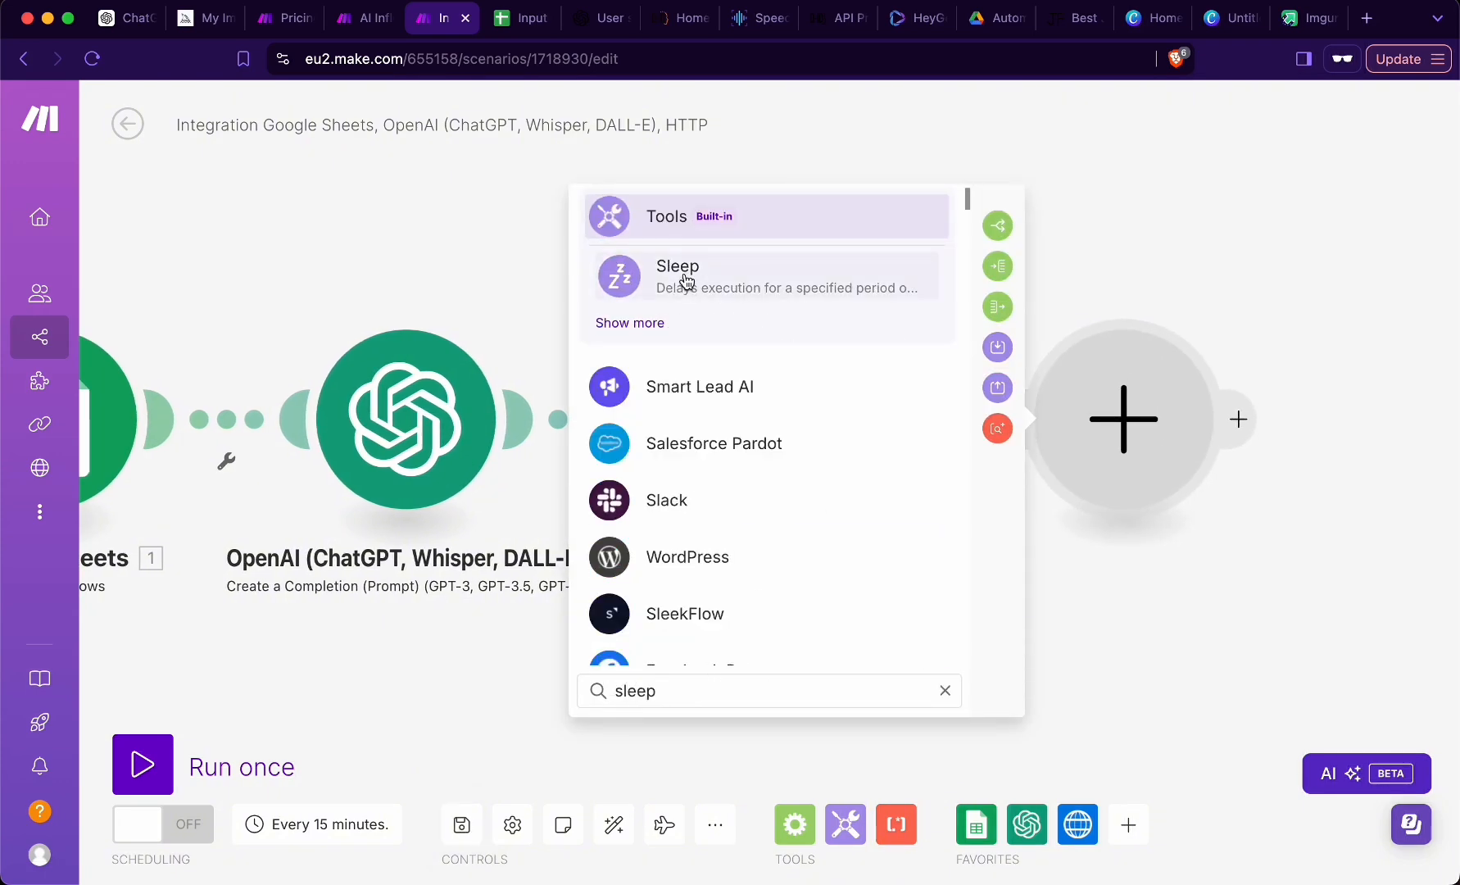
{"action": "left_click", "coordinate": [687, 282]}
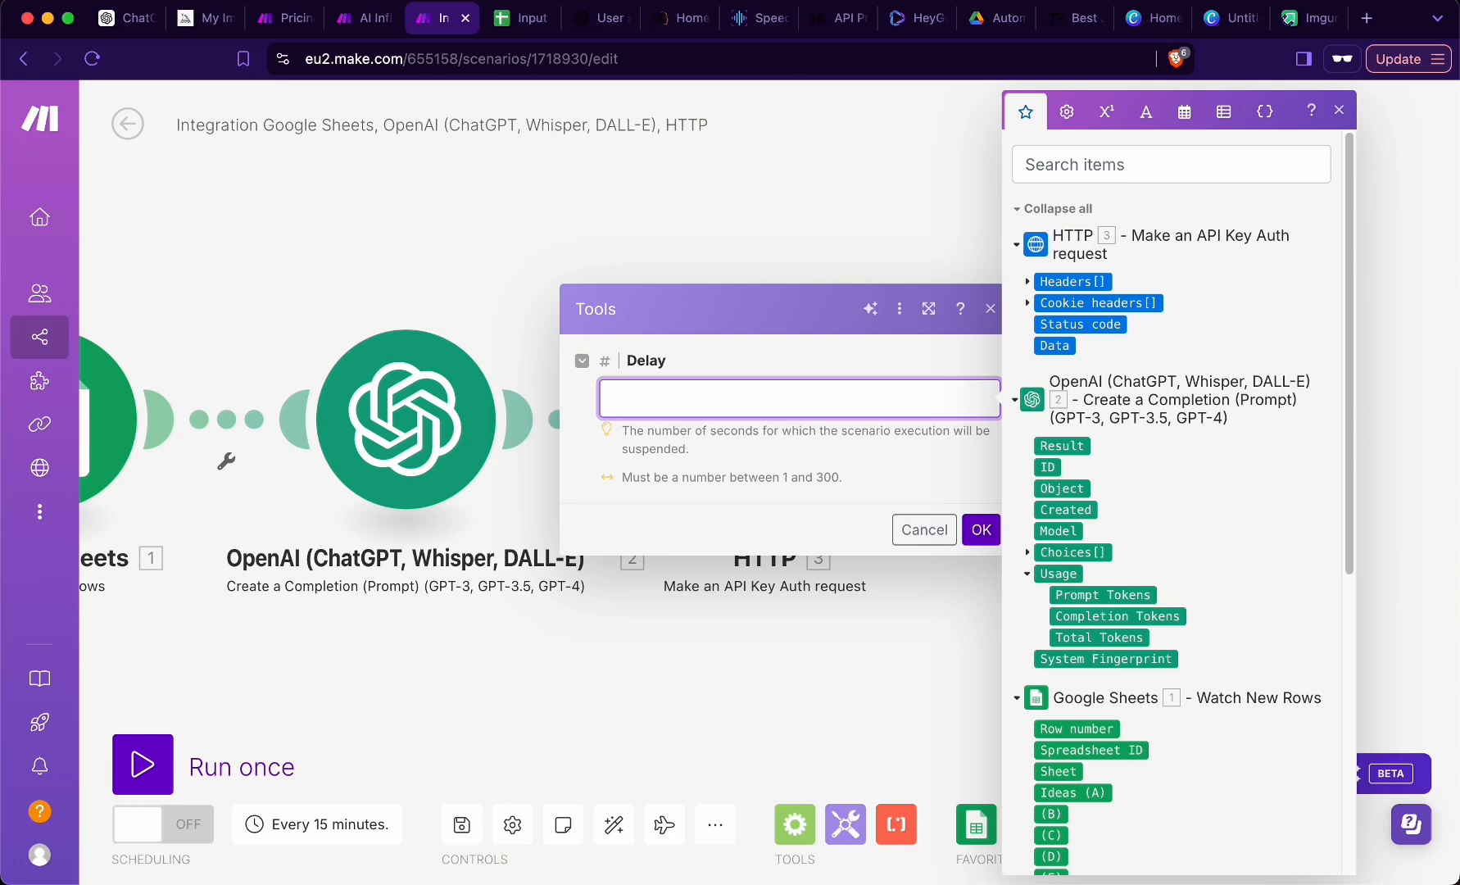
{"action": "left_click", "coordinate": [981, 529]}
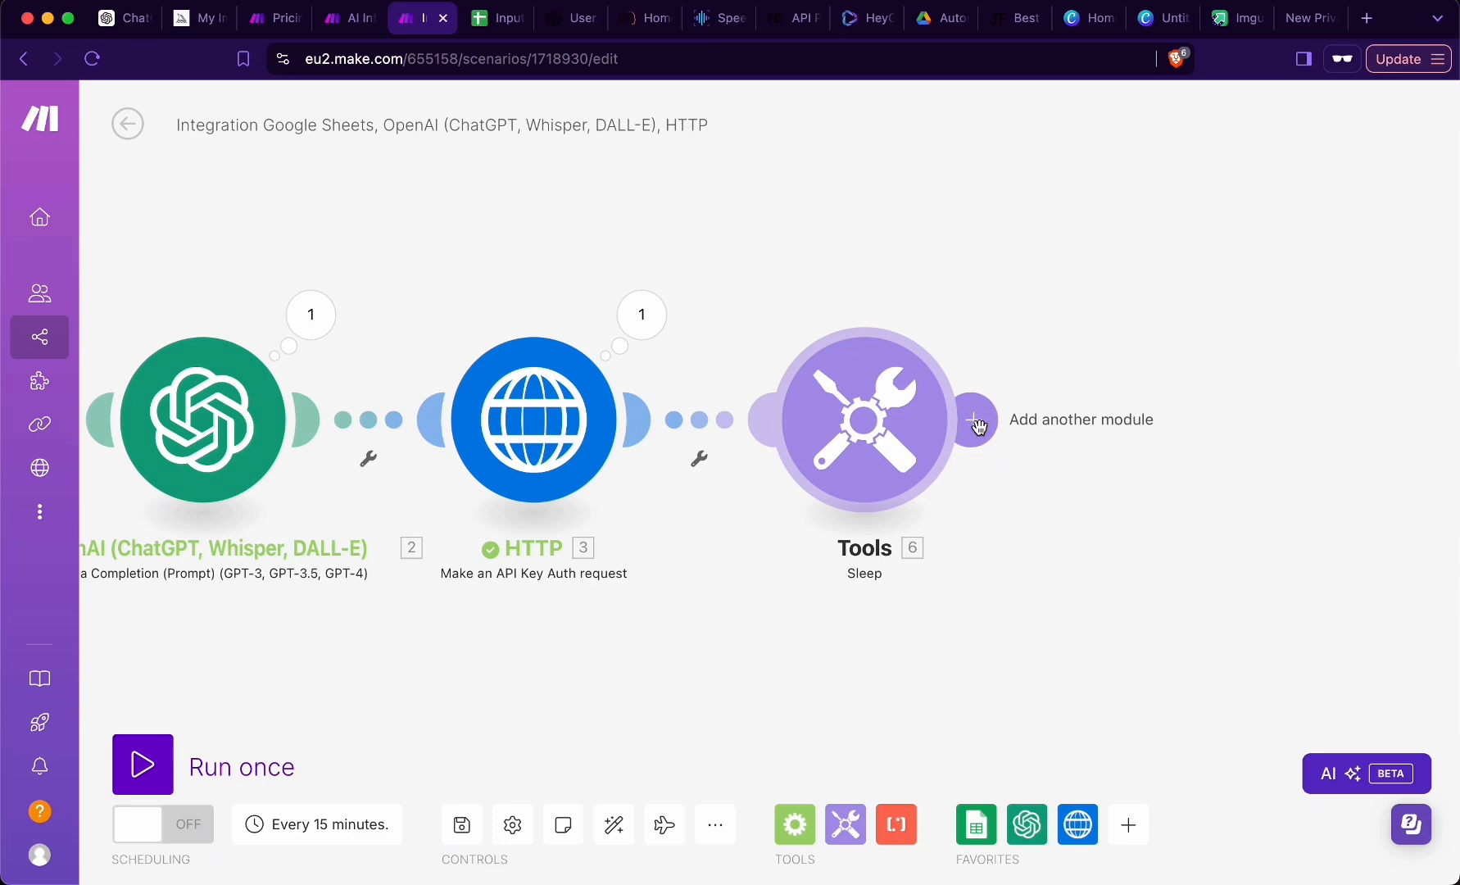
{"action": "left_click", "coordinate": [977, 424]}
{"action": "scroll", "coordinate": [705, 458], "scroll_direction": "up", "scroll_amount": 1}
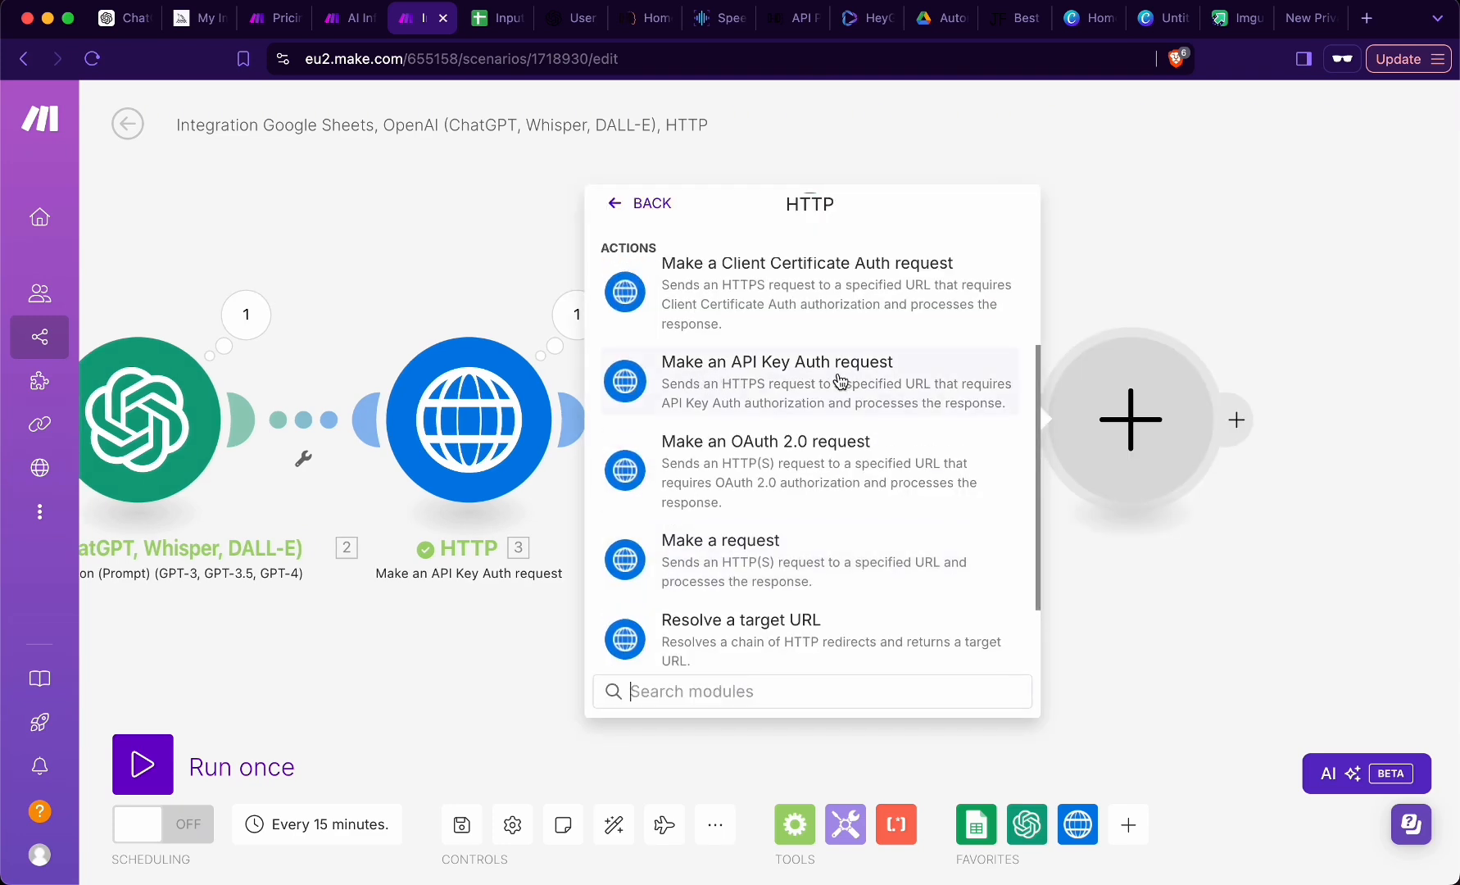
{"action": "left_click", "coordinate": [811, 387]}
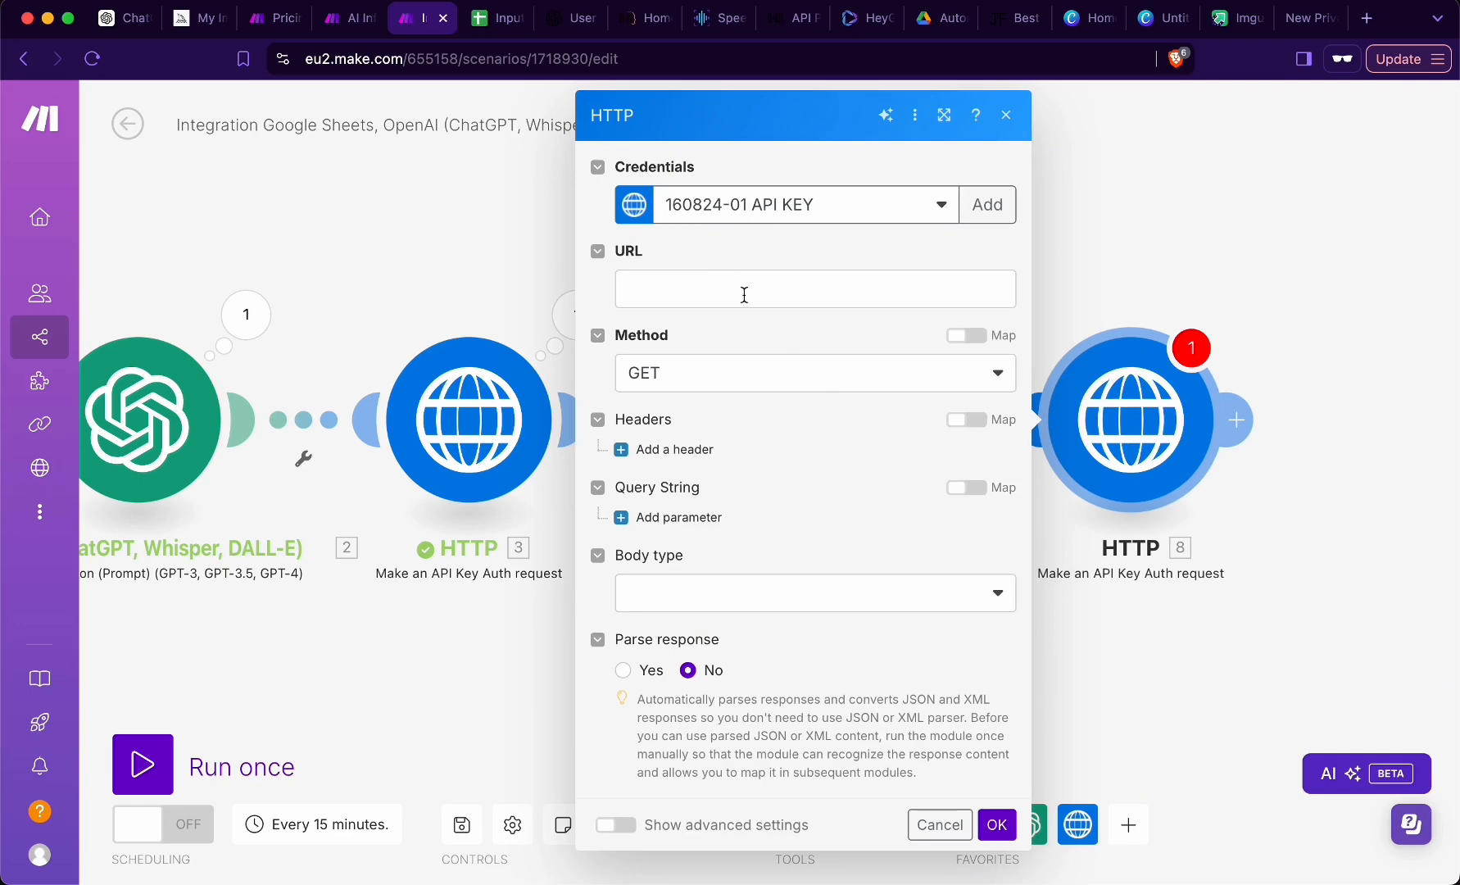
{"action": "left_click", "coordinate": [506, 423]}
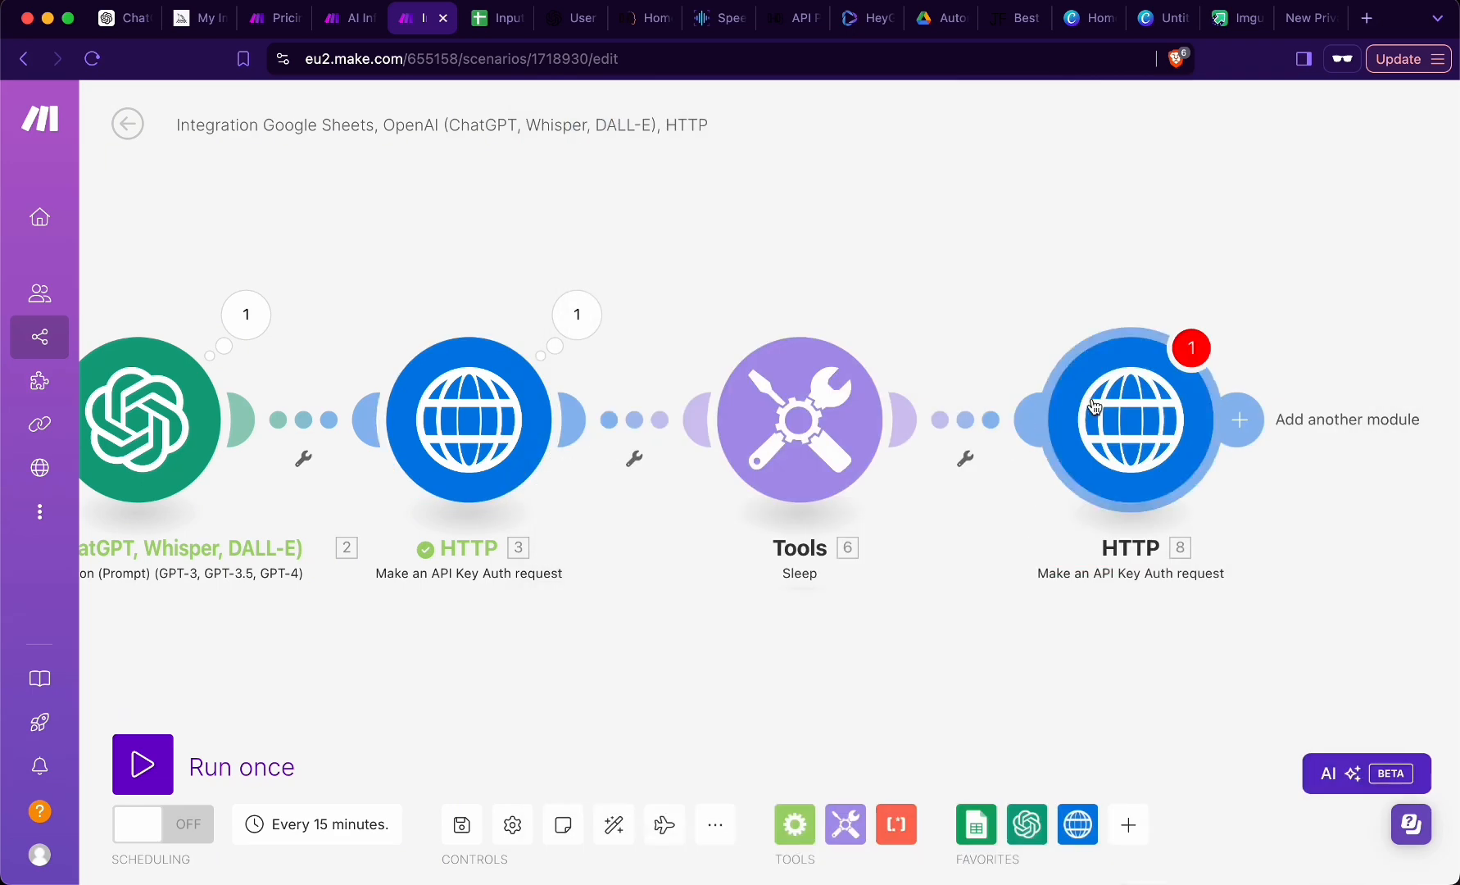
{"action": "left_click", "coordinate": [725, 373]}
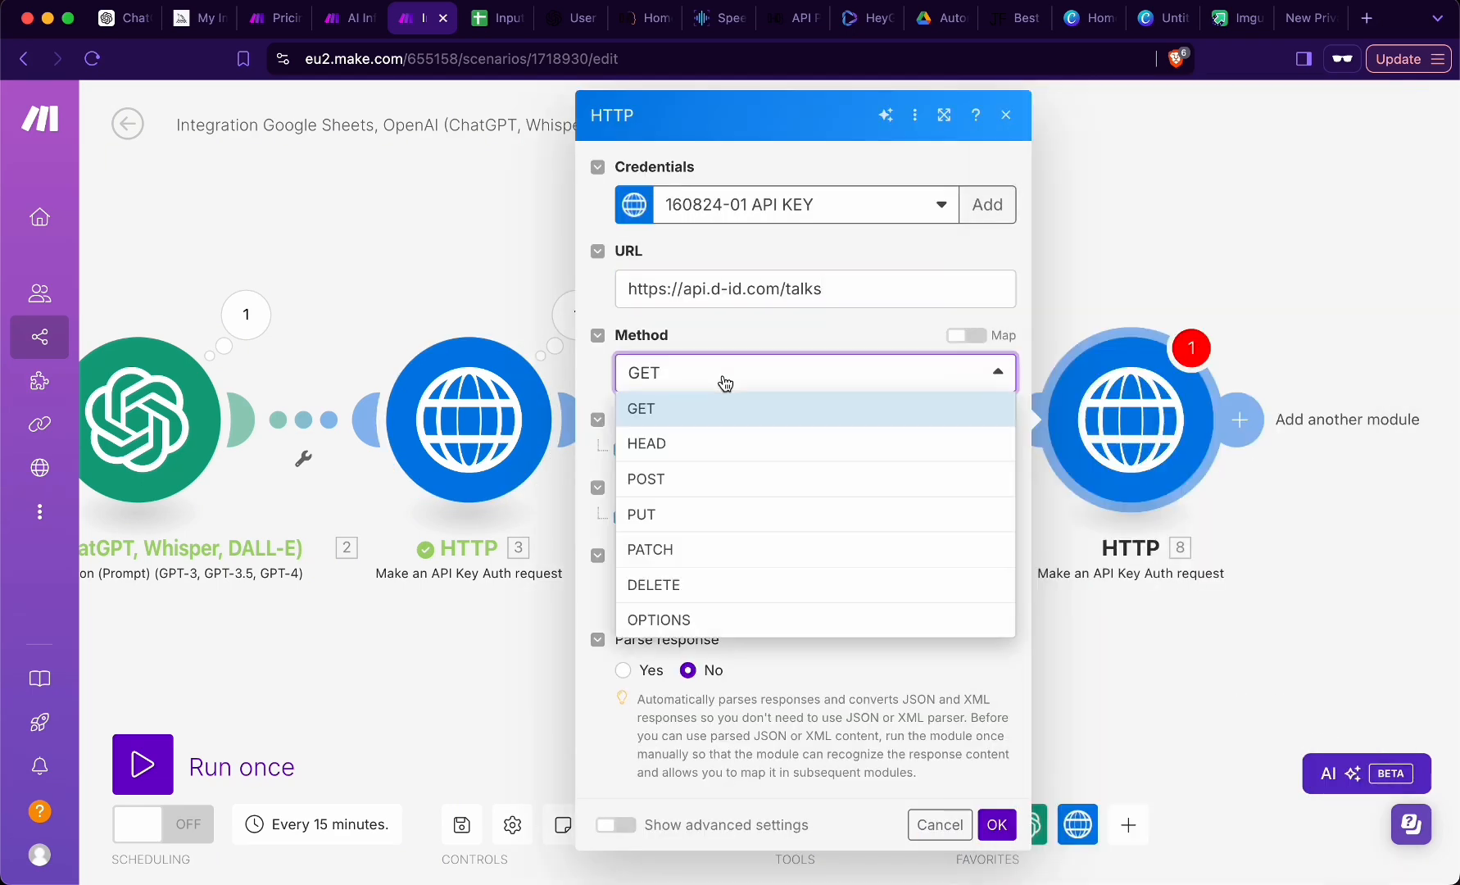
{"action": "left_click", "coordinate": [697, 410]}
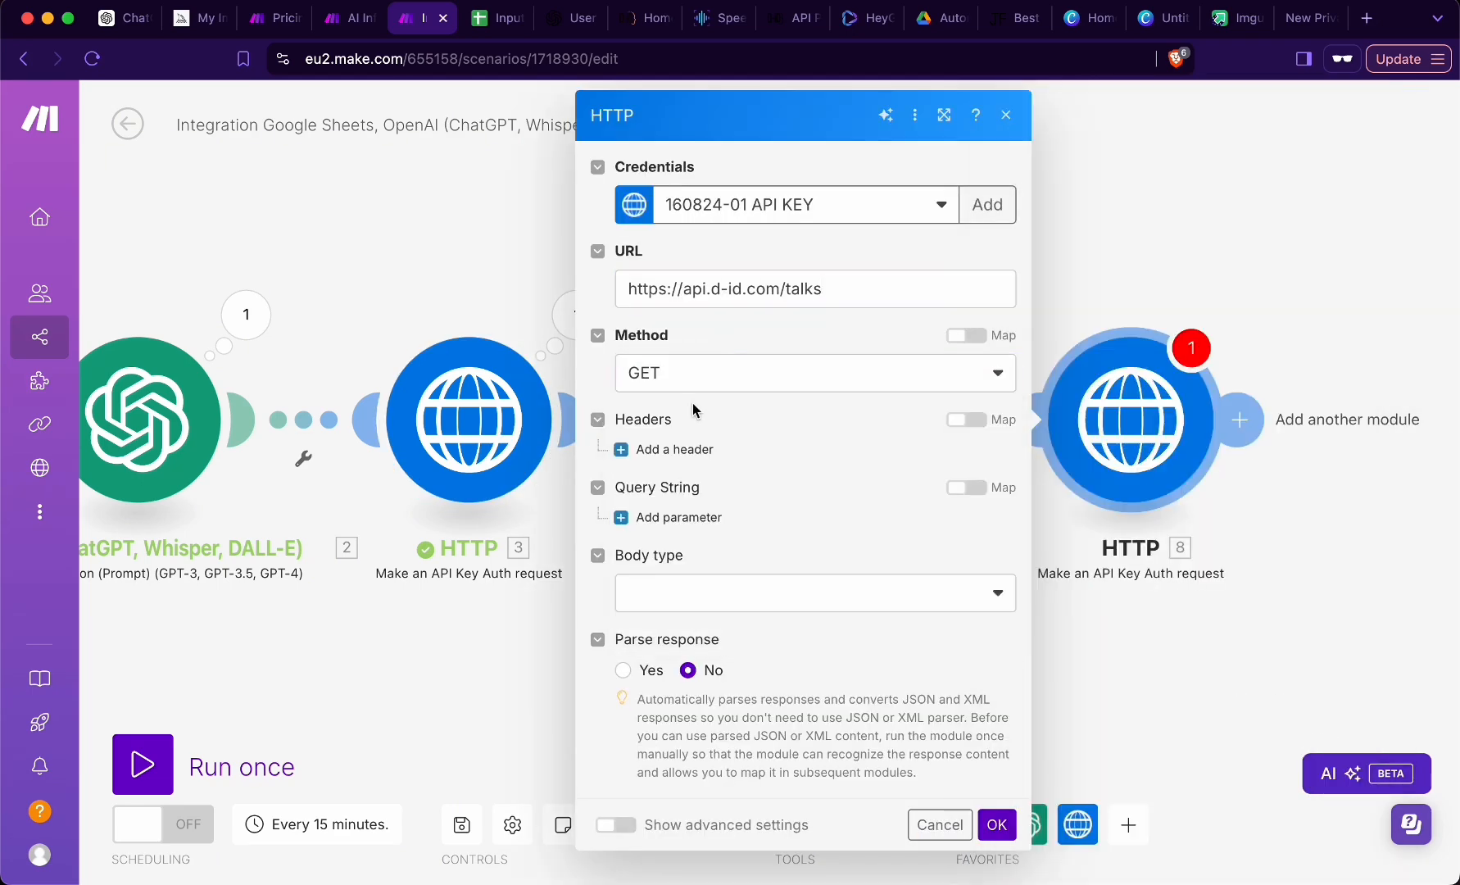
- Add an Authorization header to the new HTTP module, with Basic followed by the D-ID API key as its value
{"action": "left_click", "coordinate": [668, 451]}
{"action": "left_click", "coordinate": [707, 516]}
{"action": "type", "text": "Aut"}
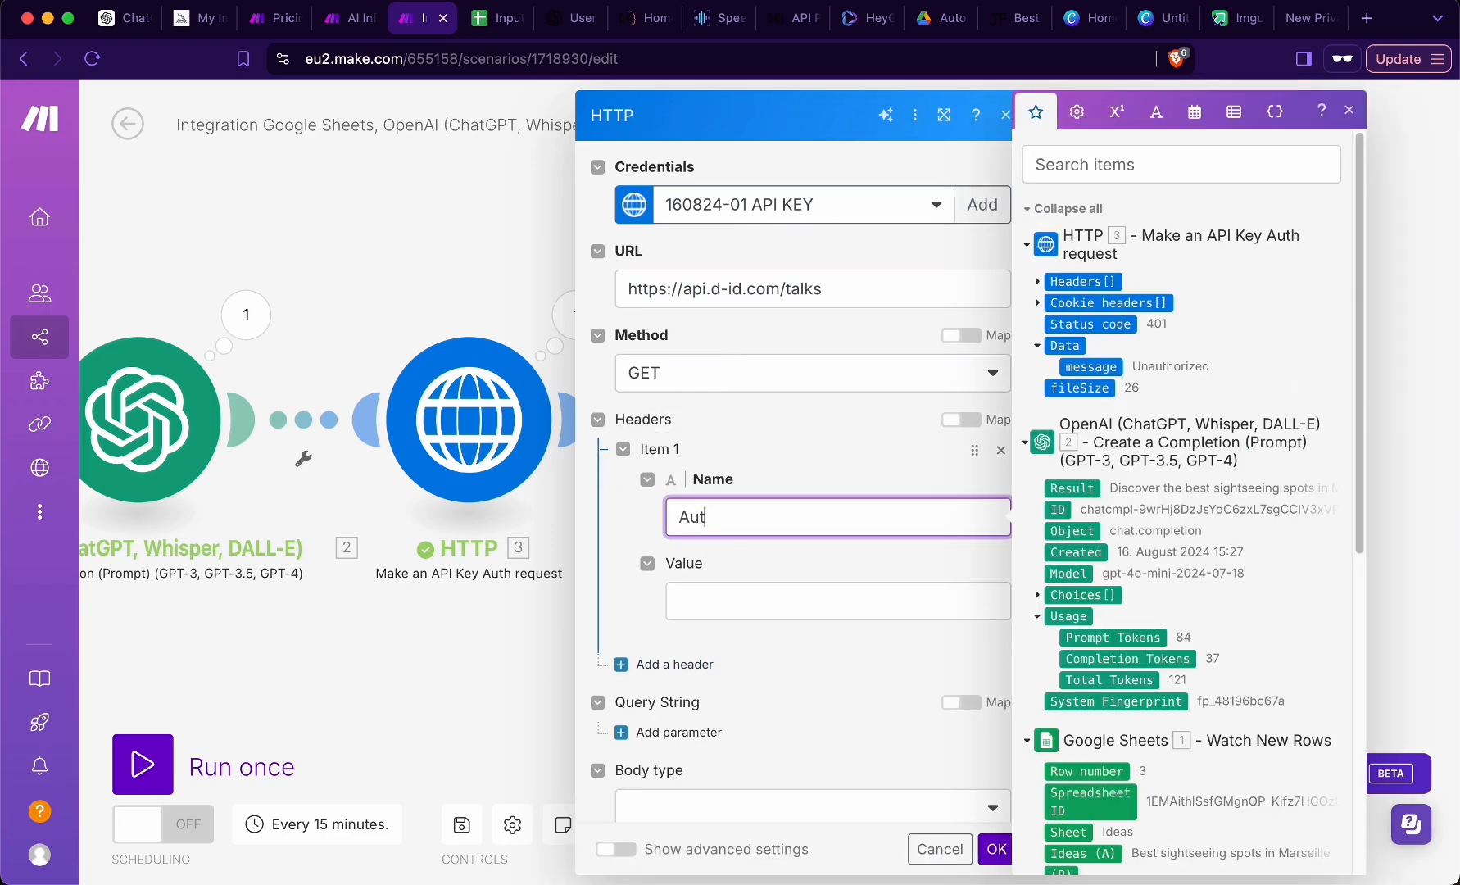
{"action": "type", "text": "horization"}
{"action": "key", "text": "Tab"}
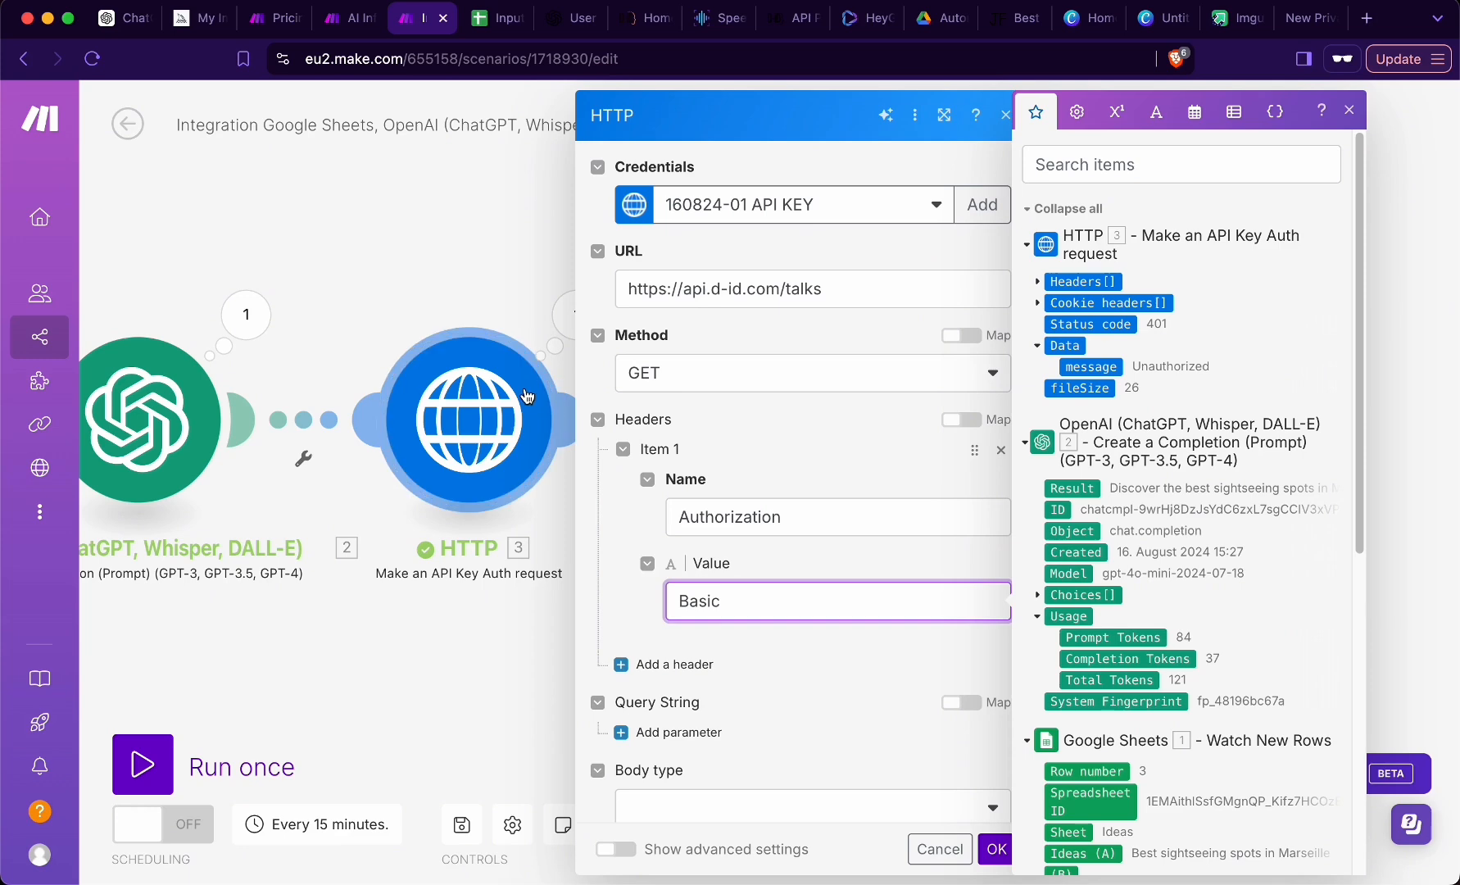
{"action": "type", "text": "Basic"}
{"action": "key", "text": "ctrl+v"}
{"action": "scroll", "coordinate": [746, 619], "scroll_direction": "down", "scroll_amount": 4}
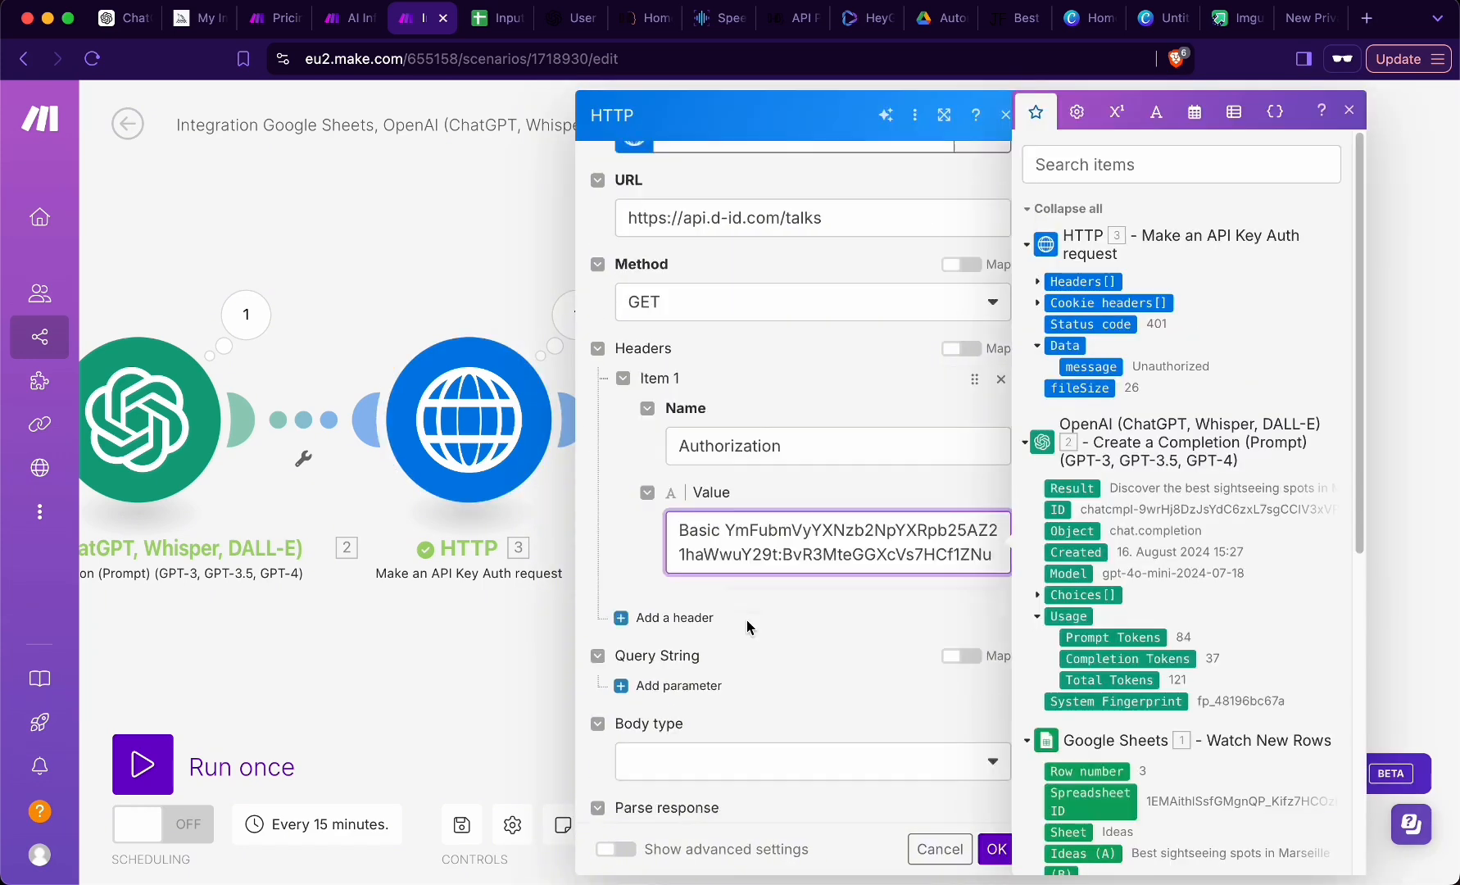
- Set the new HTTP module's body type to Raw
{"action": "left_click", "coordinate": [724, 620]}
{"action": "left_click", "coordinate": [712, 646]}
{"action": "scroll", "coordinate": [709, 639], "scroll_direction": "down", "scroll_amount": 3}
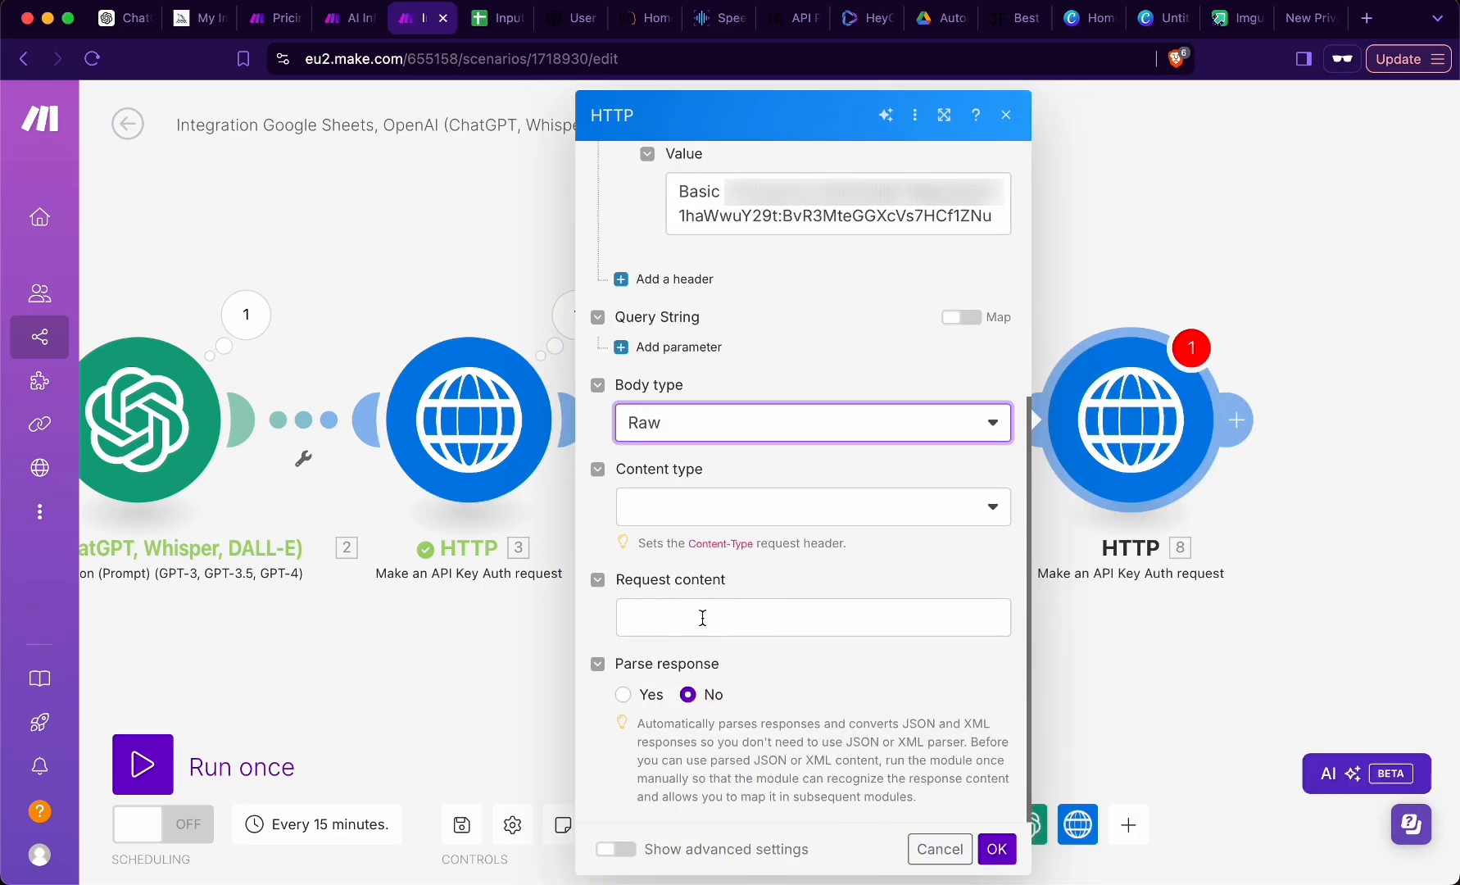
- Enable response parsing in the new HTTP module, confirm its settings and save the scenario
{"action": "left_click", "coordinate": [622, 695]}
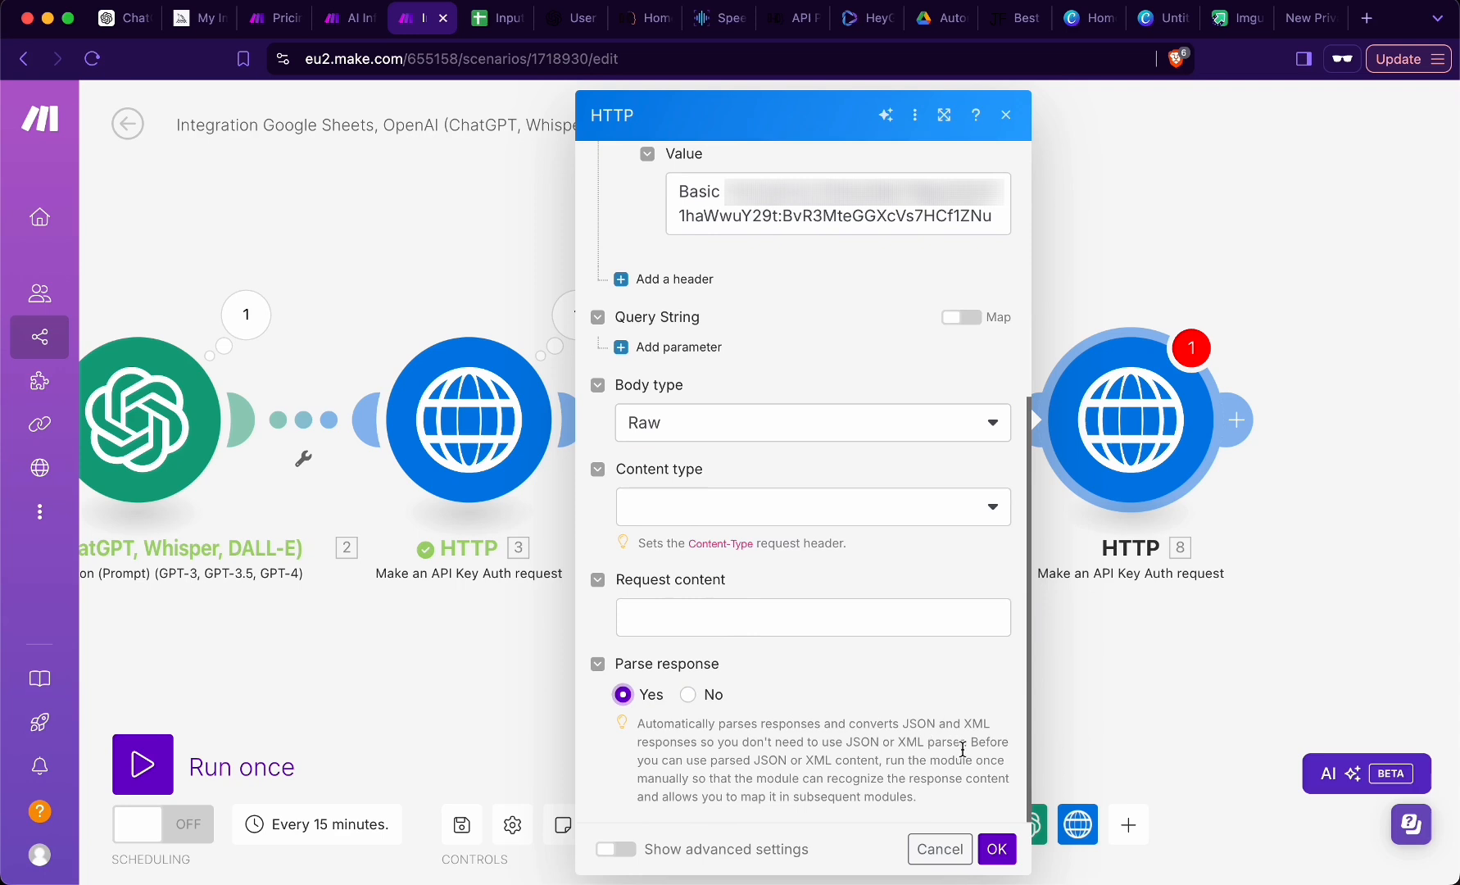
{"action": "left_click", "coordinate": [995, 848]}
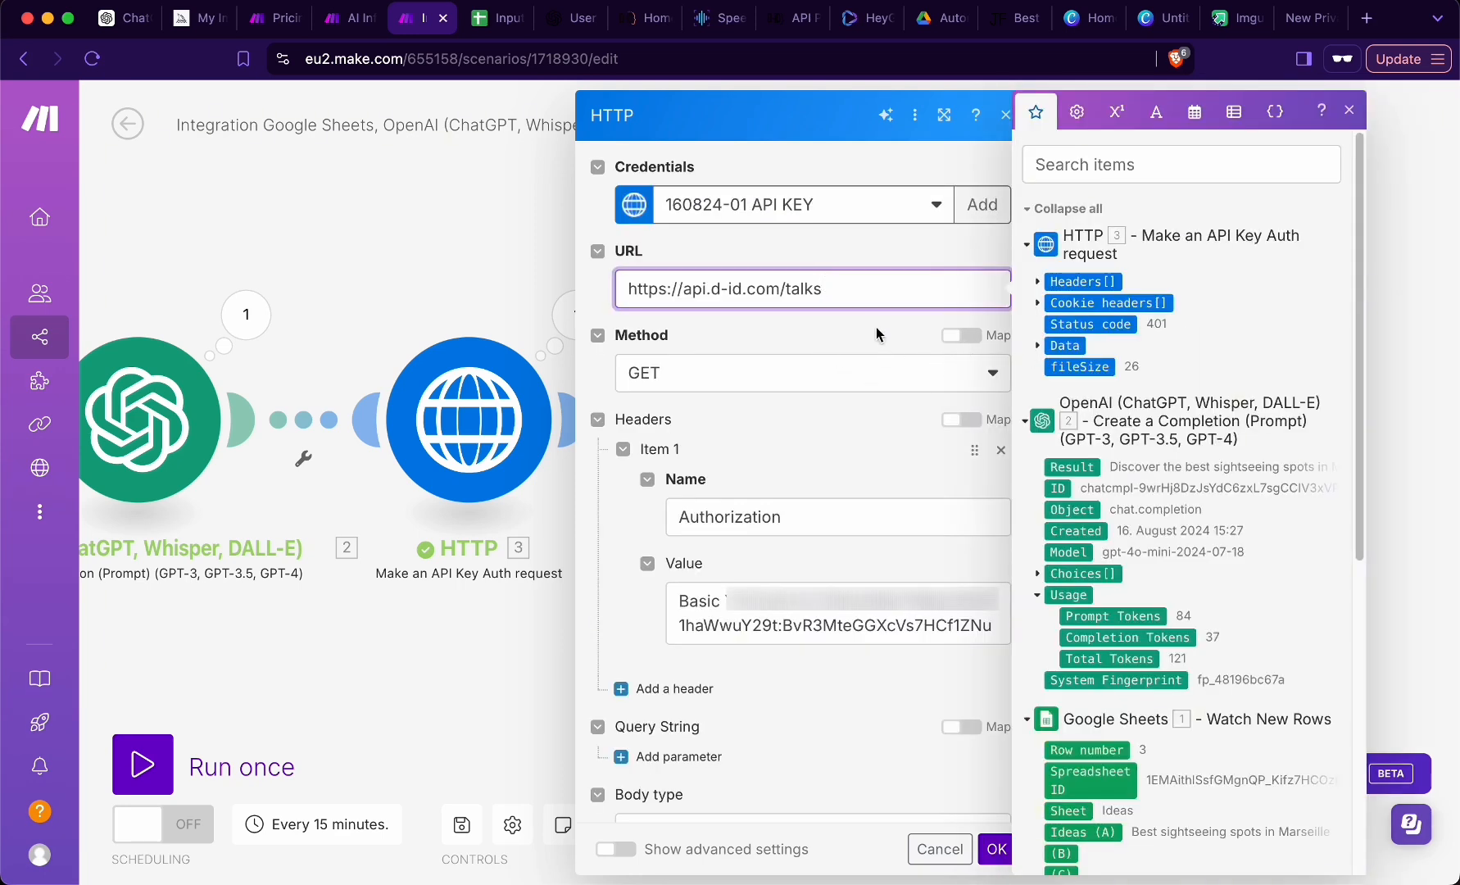
{"action": "left_click", "coordinate": [479, 690]}
{"action": "left_click", "coordinate": [463, 826]}
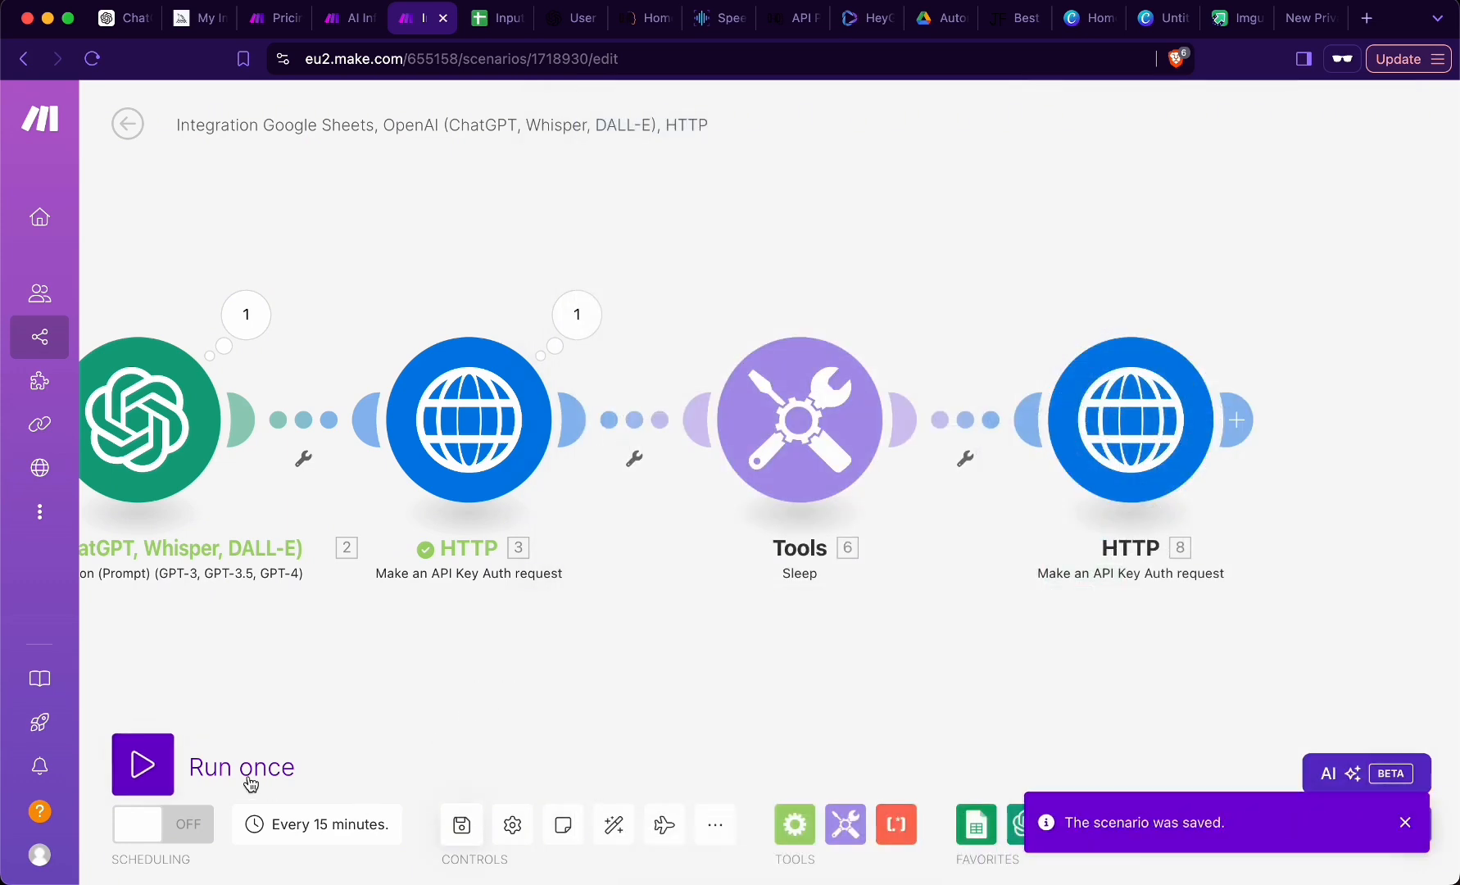
- Run the scenario once and inspect the output data of the first HTTP module
{"action": "left_click", "coordinate": [151, 768]}
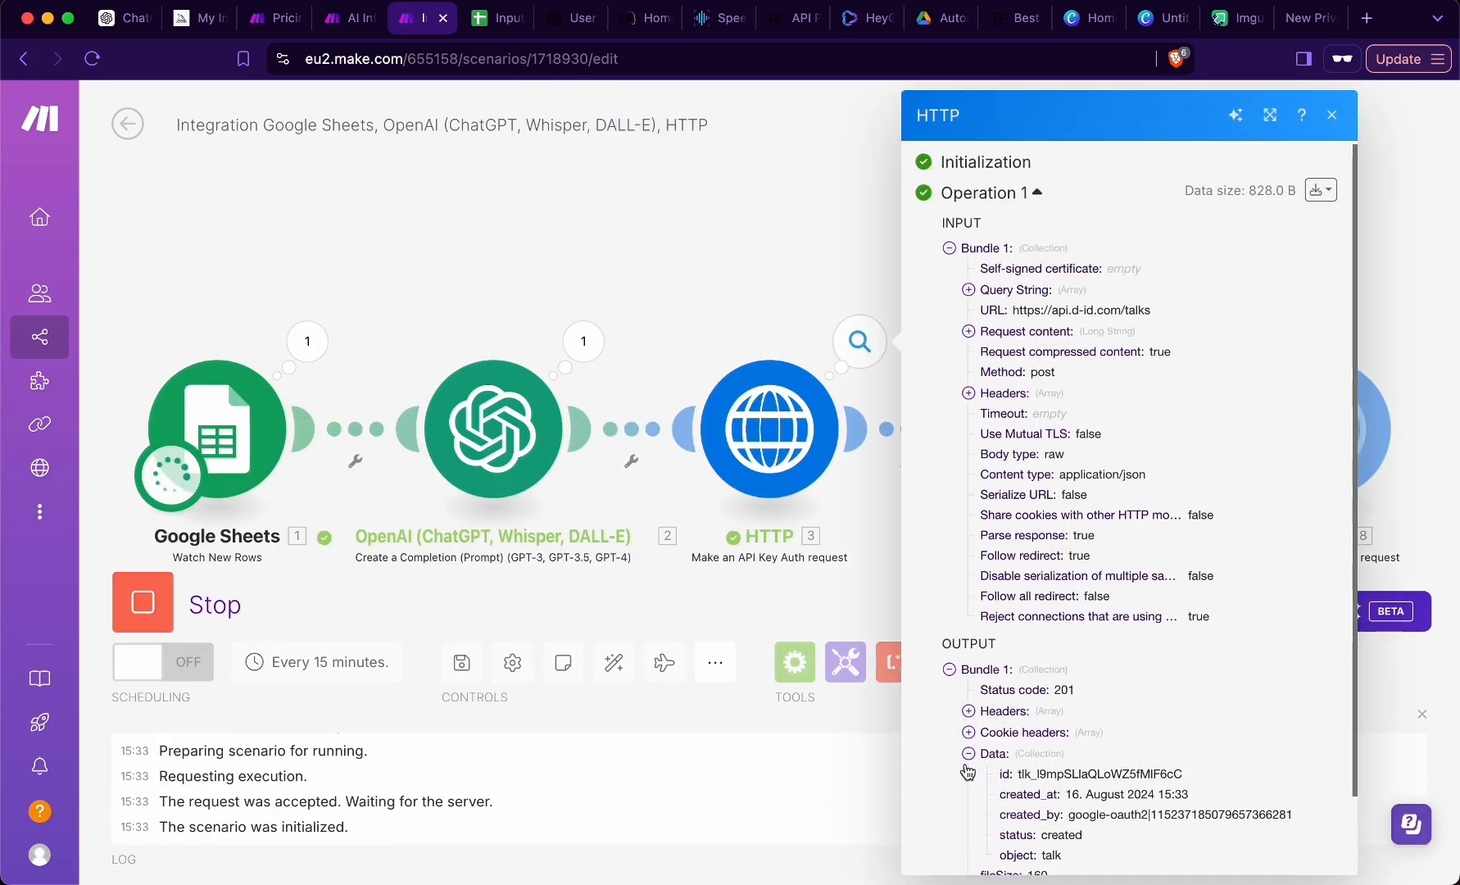
{"action": "scroll", "coordinate": [968, 772], "scroll_direction": "down", "scroll_amount": 2}
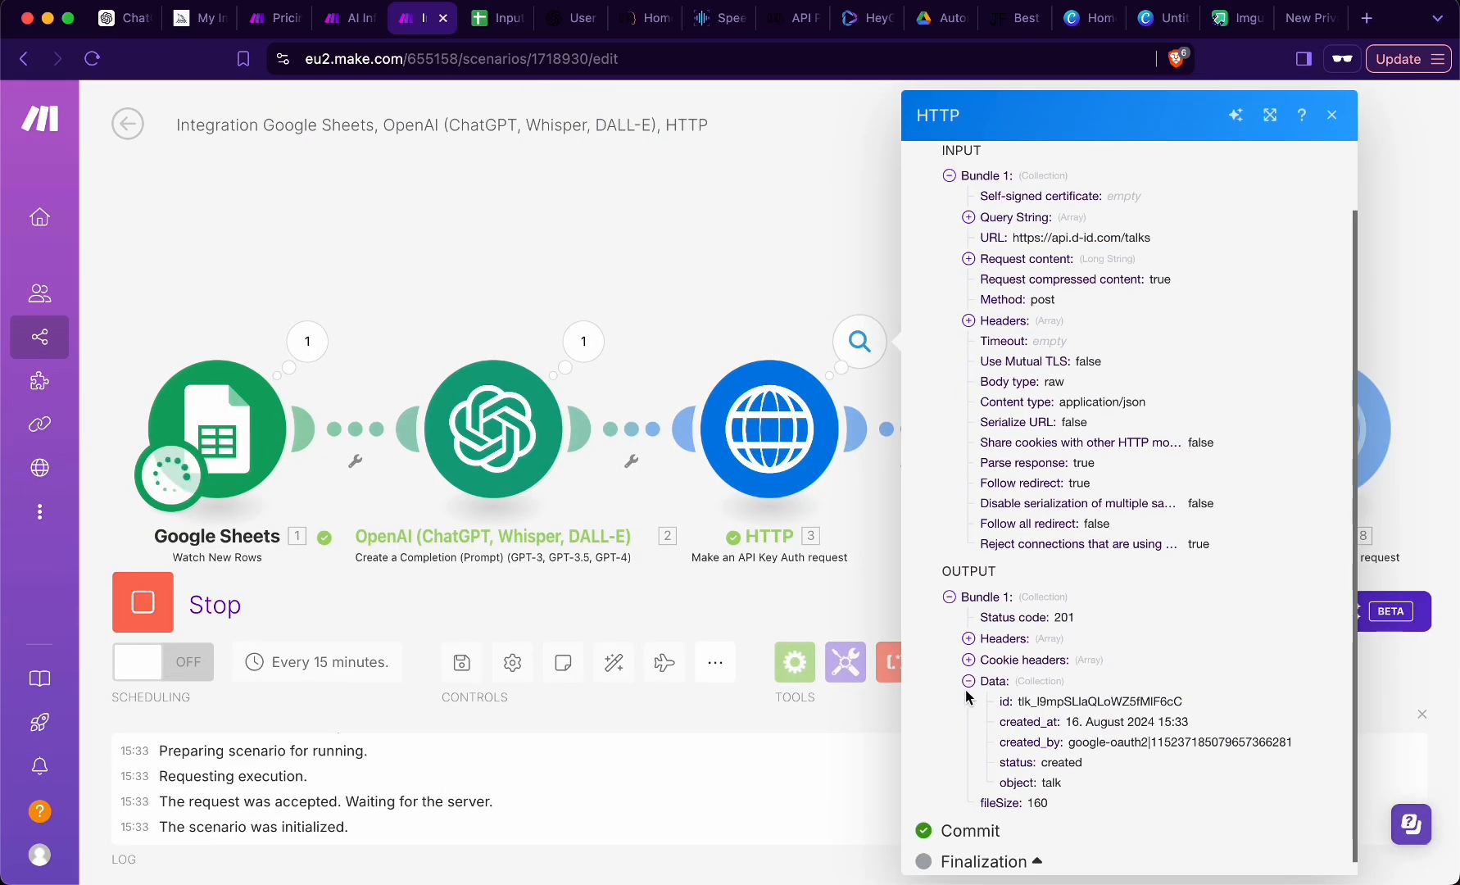
{"action": "left_click", "coordinate": [745, 287]}
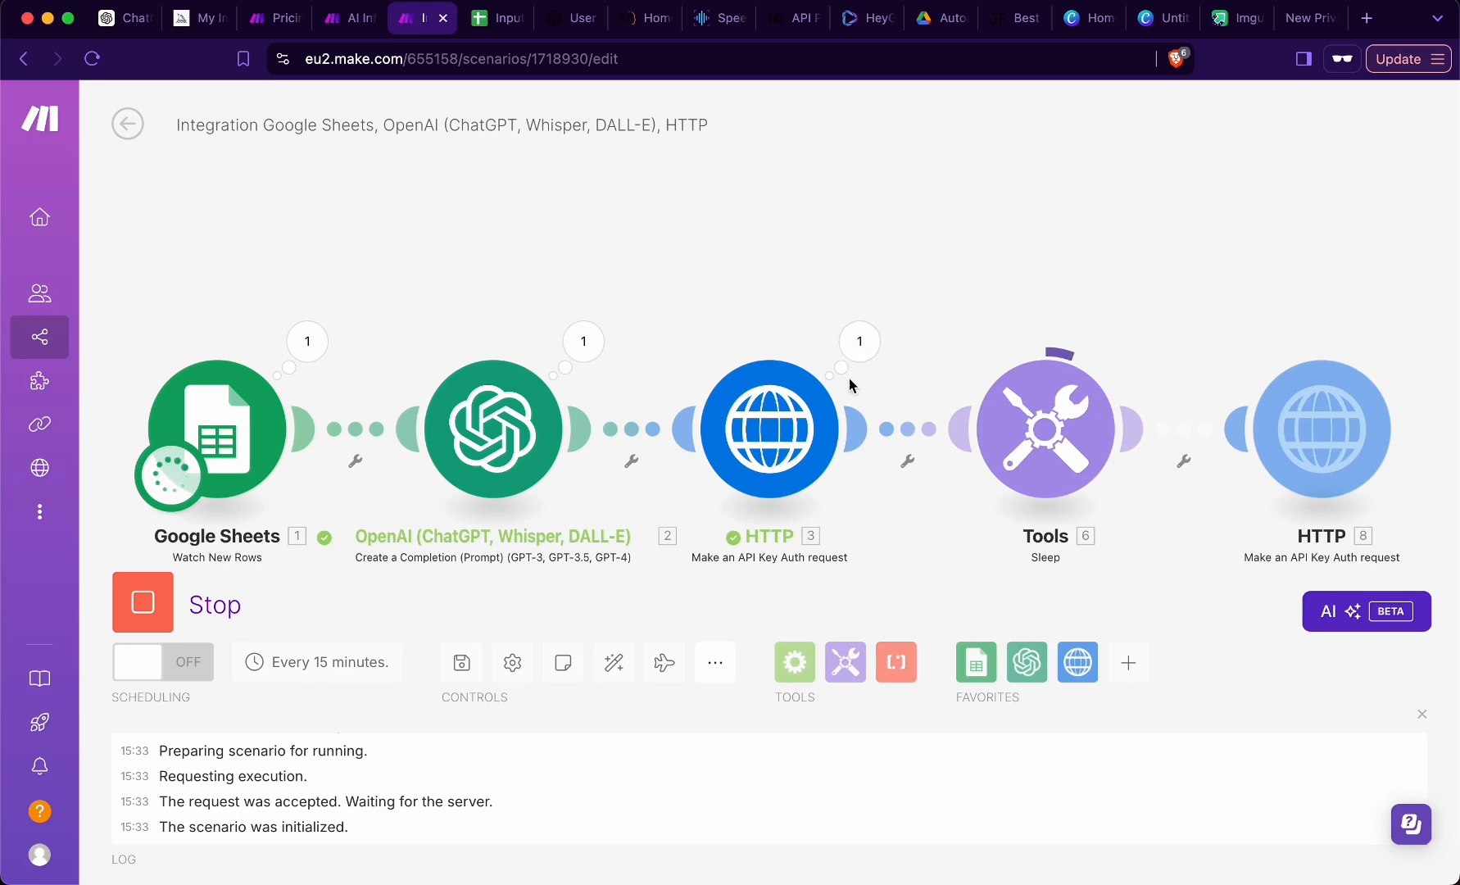
{"action": "left_click", "coordinate": [859, 344]}
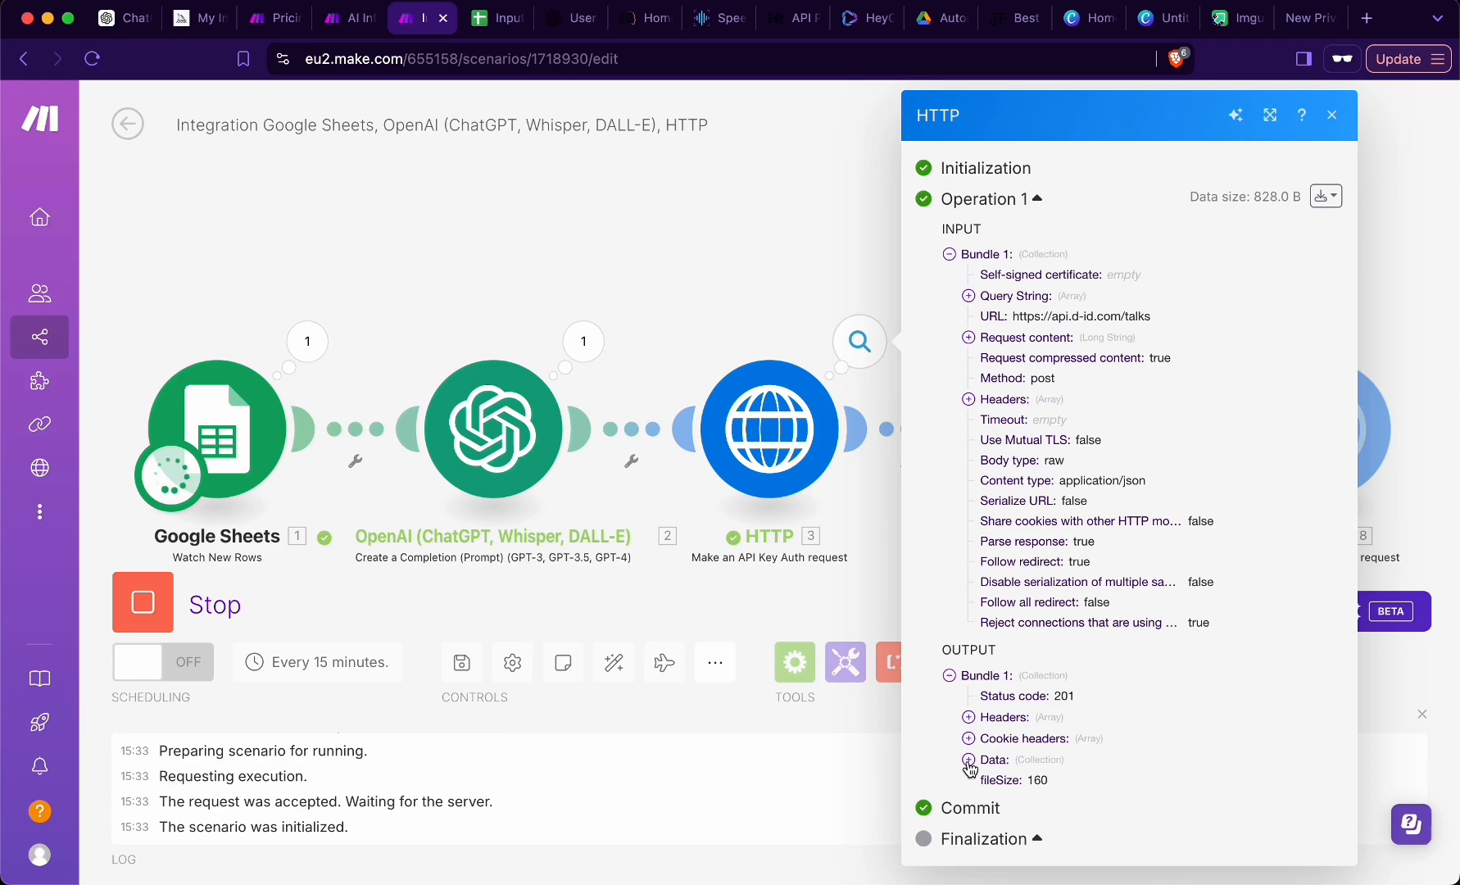
{"action": "left_click", "coordinate": [969, 760]}
{"action": "scroll", "coordinate": [983, 721], "scroll_direction": "down", "scroll_amount": 2}
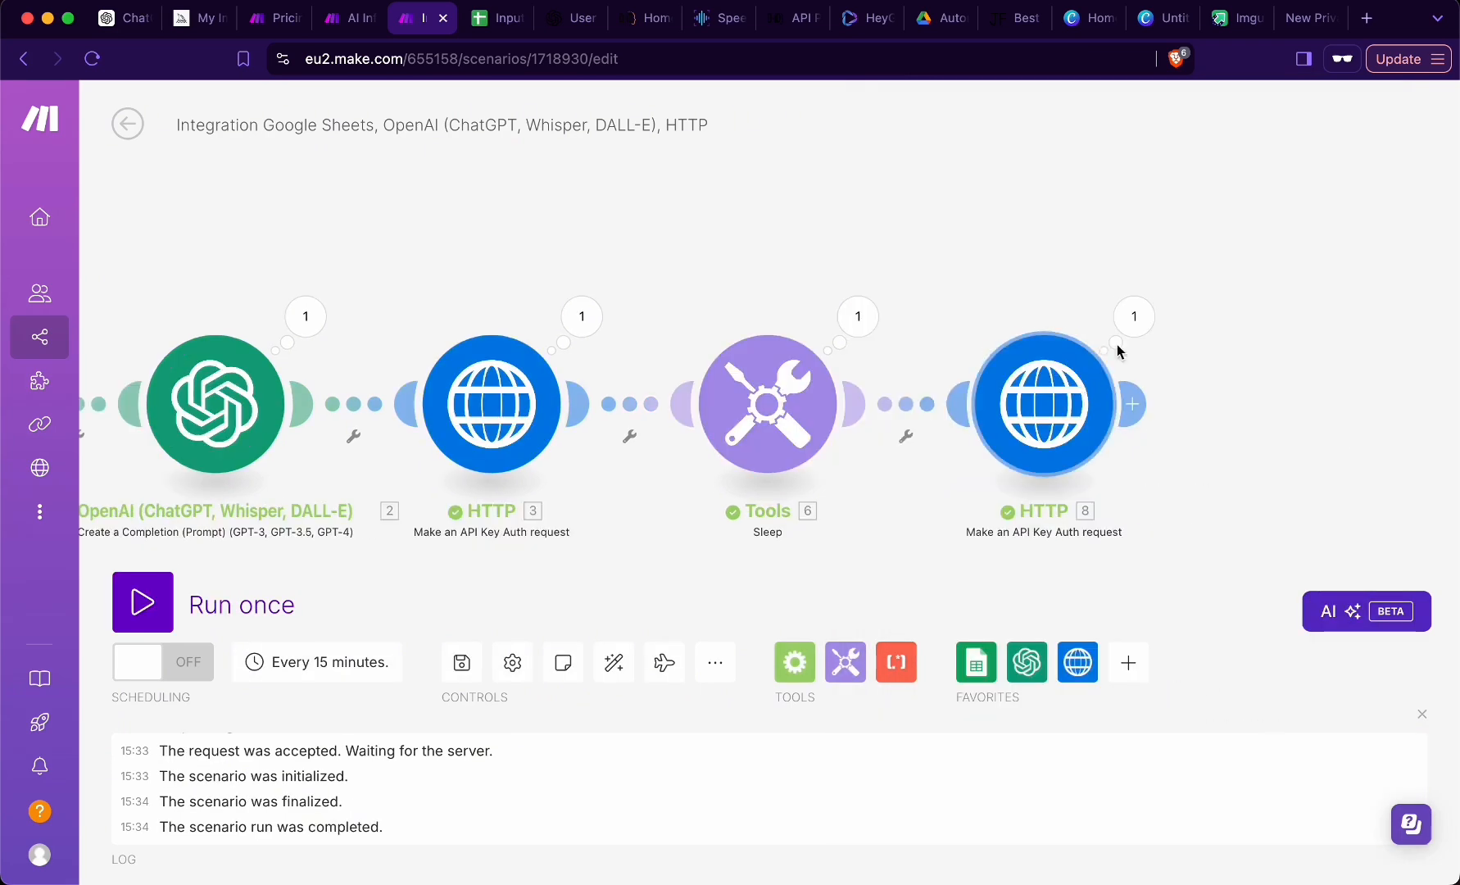
- Expand the first talk in the last HTTP module's output data and examine its fields down to result_url
{"action": "left_click", "coordinate": [1129, 334]}
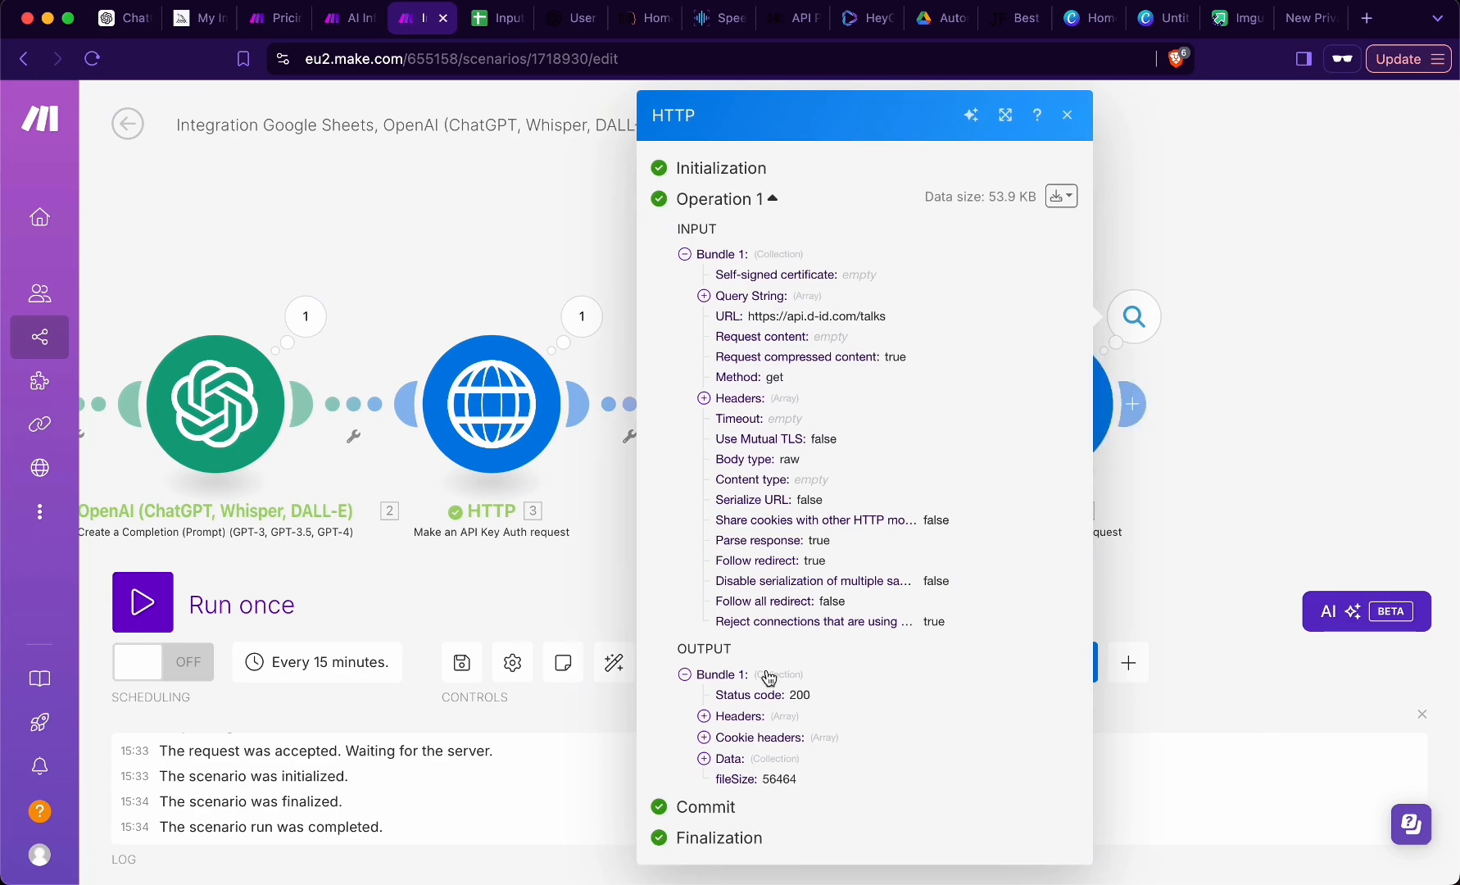
{"action": "left_click", "coordinate": [703, 759]}
{"action": "left_click", "coordinate": [723, 781]}
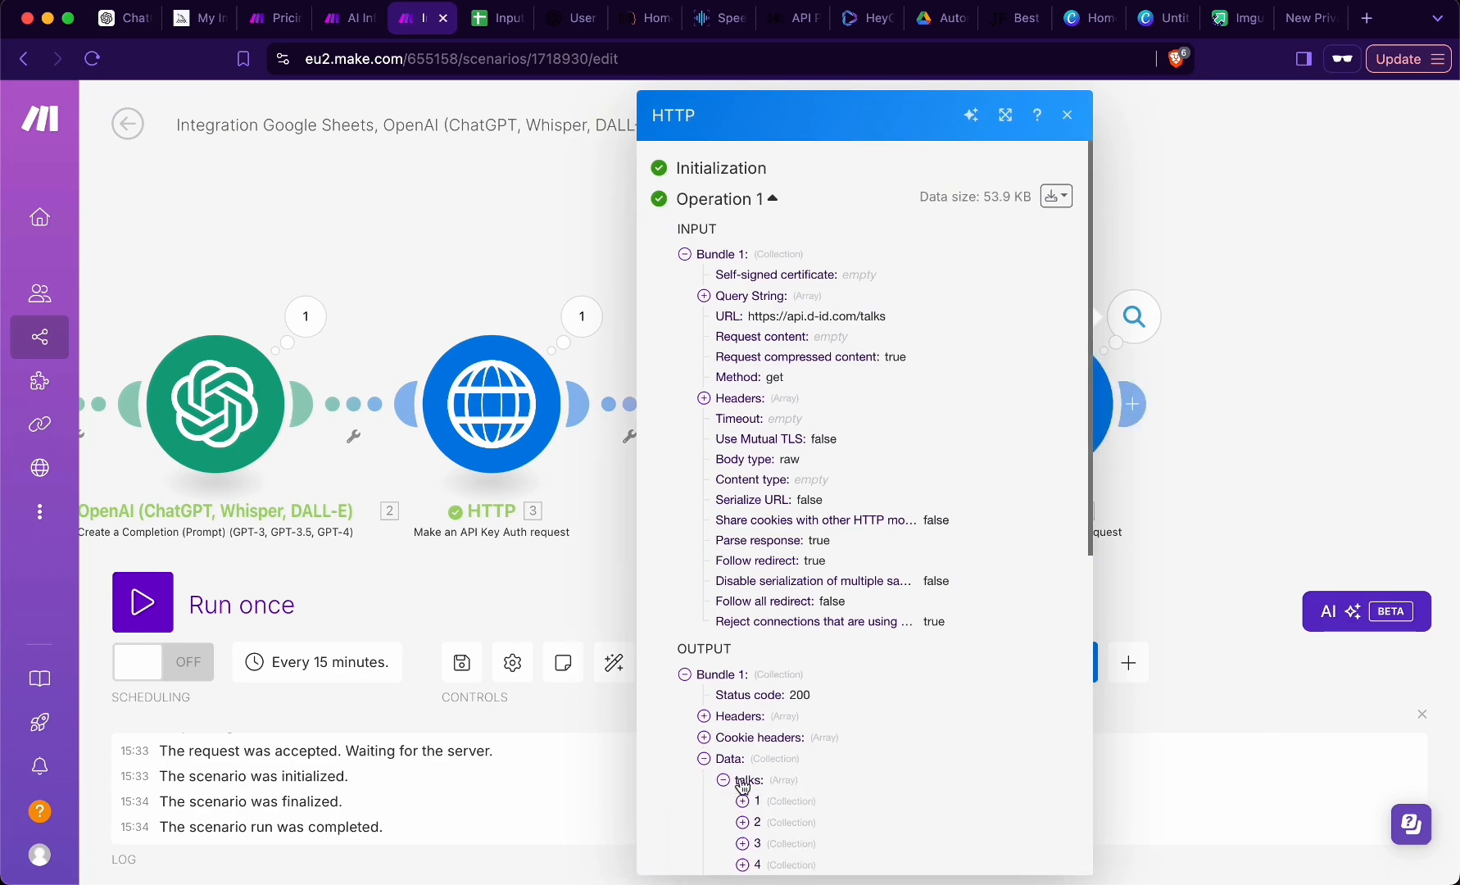
{"action": "left_click", "coordinate": [742, 801]}
{"action": "scroll", "coordinate": [725, 610], "scroll_direction": "down", "scroll_amount": 5}
{"action": "scroll", "coordinate": [724, 611], "scroll_direction": "down", "scroll_amount": 1}
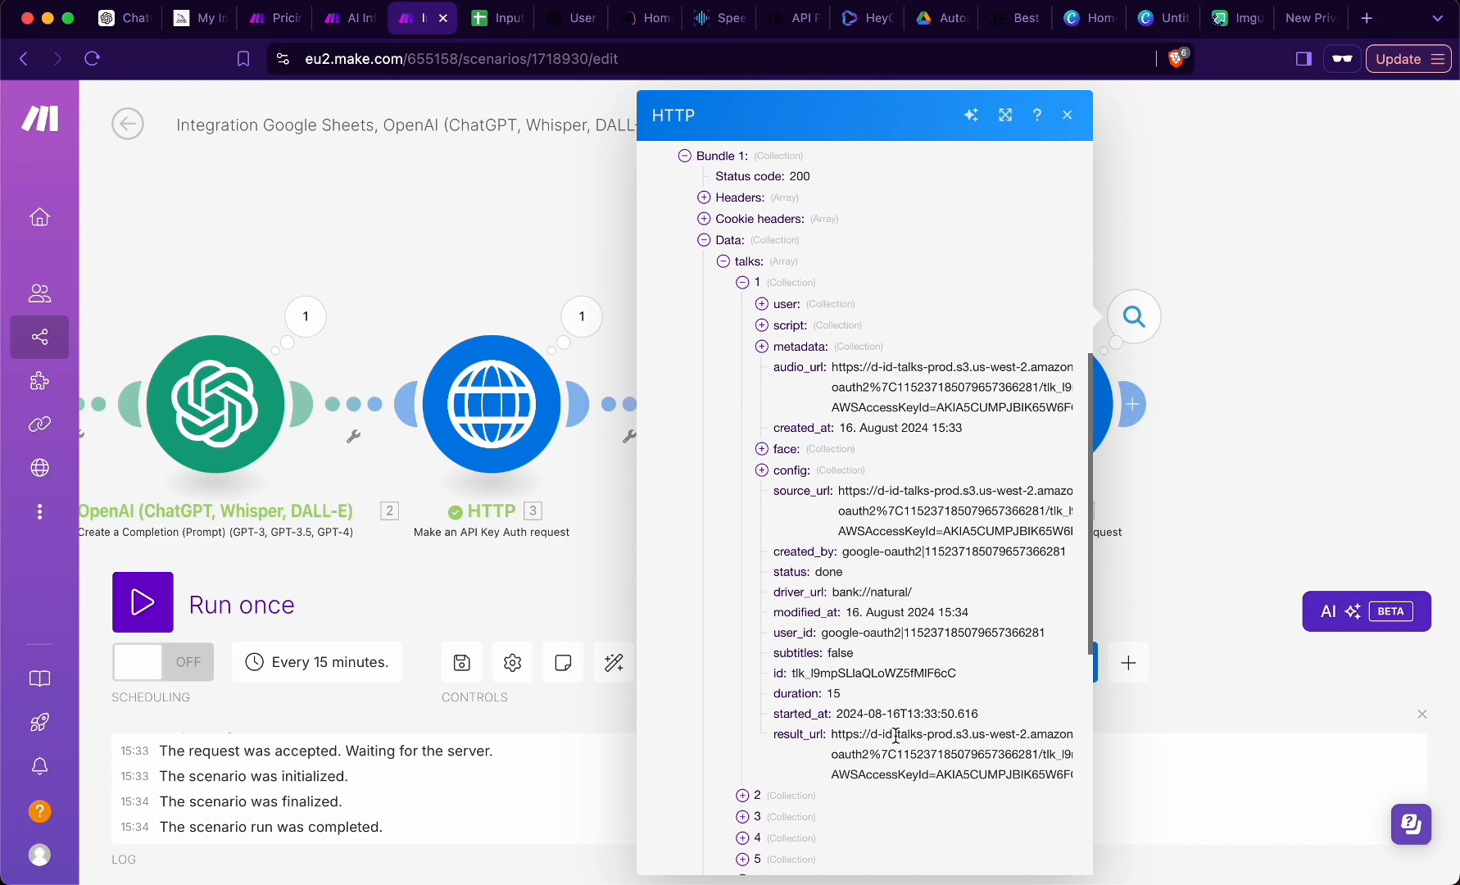
- Copy the first talk's result_url, open it in the private browser window and play the resulting video
{"action": "triple_click", "coordinate": [896, 735]}
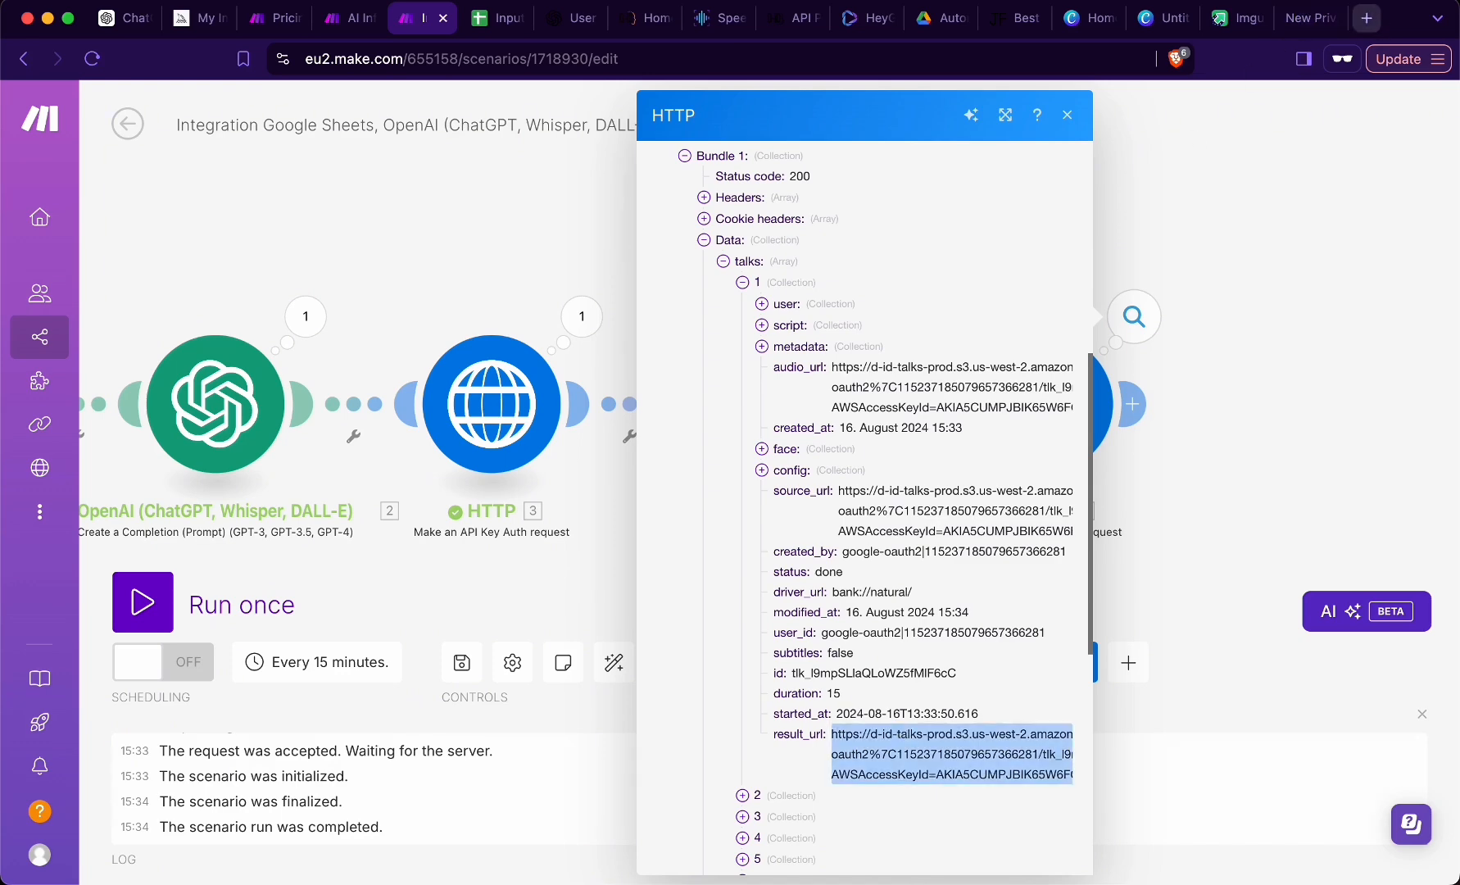
{"action": "left_click", "coordinate": [1311, 23]}
{"action": "key", "text": "super+v"}
{"action": "key", "text": "Return"}
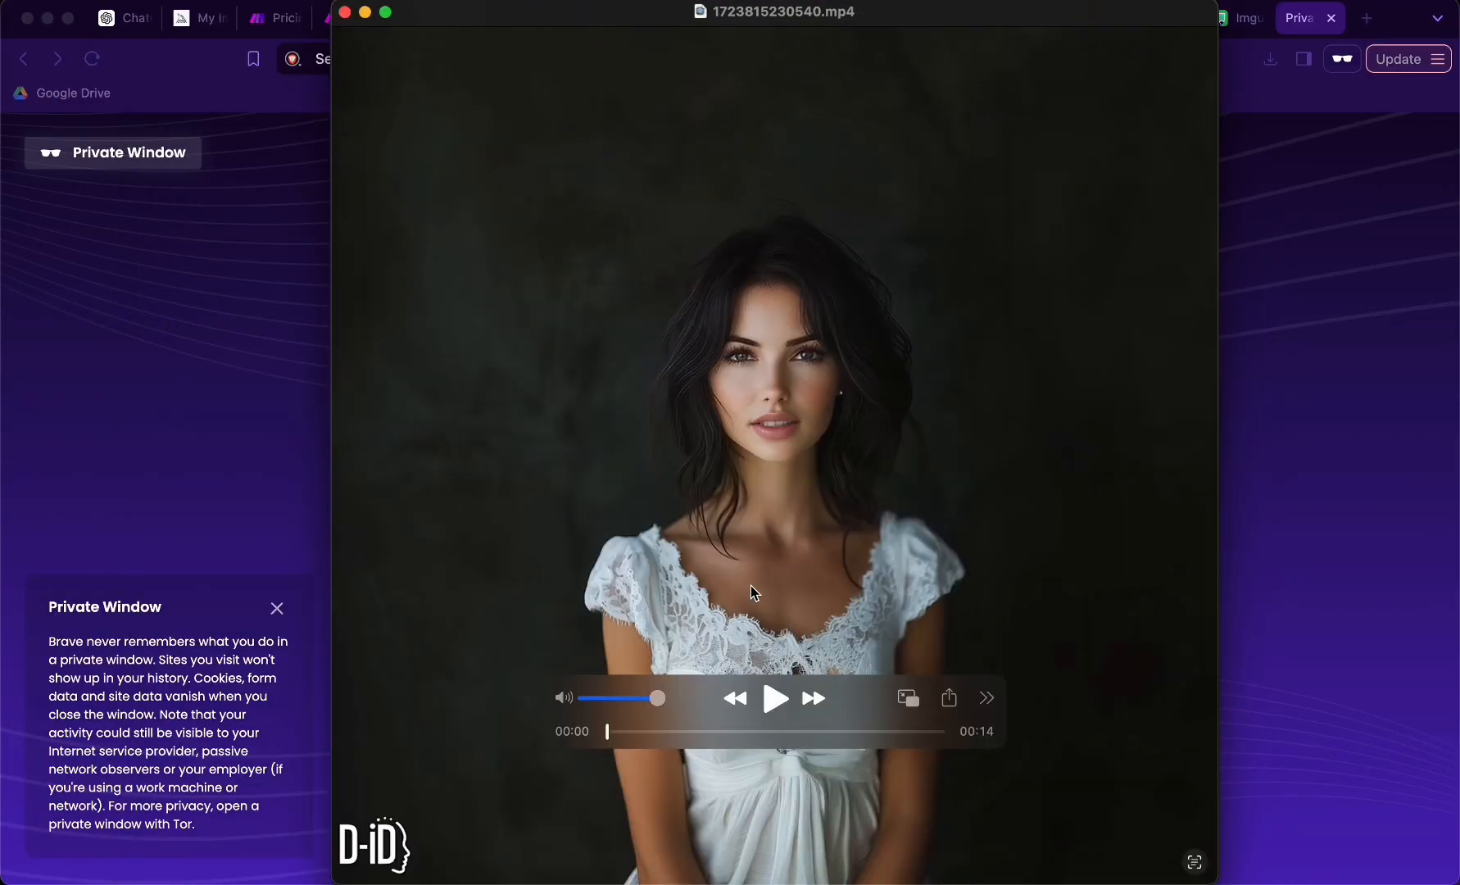
{"action": "key", "text": "space"}
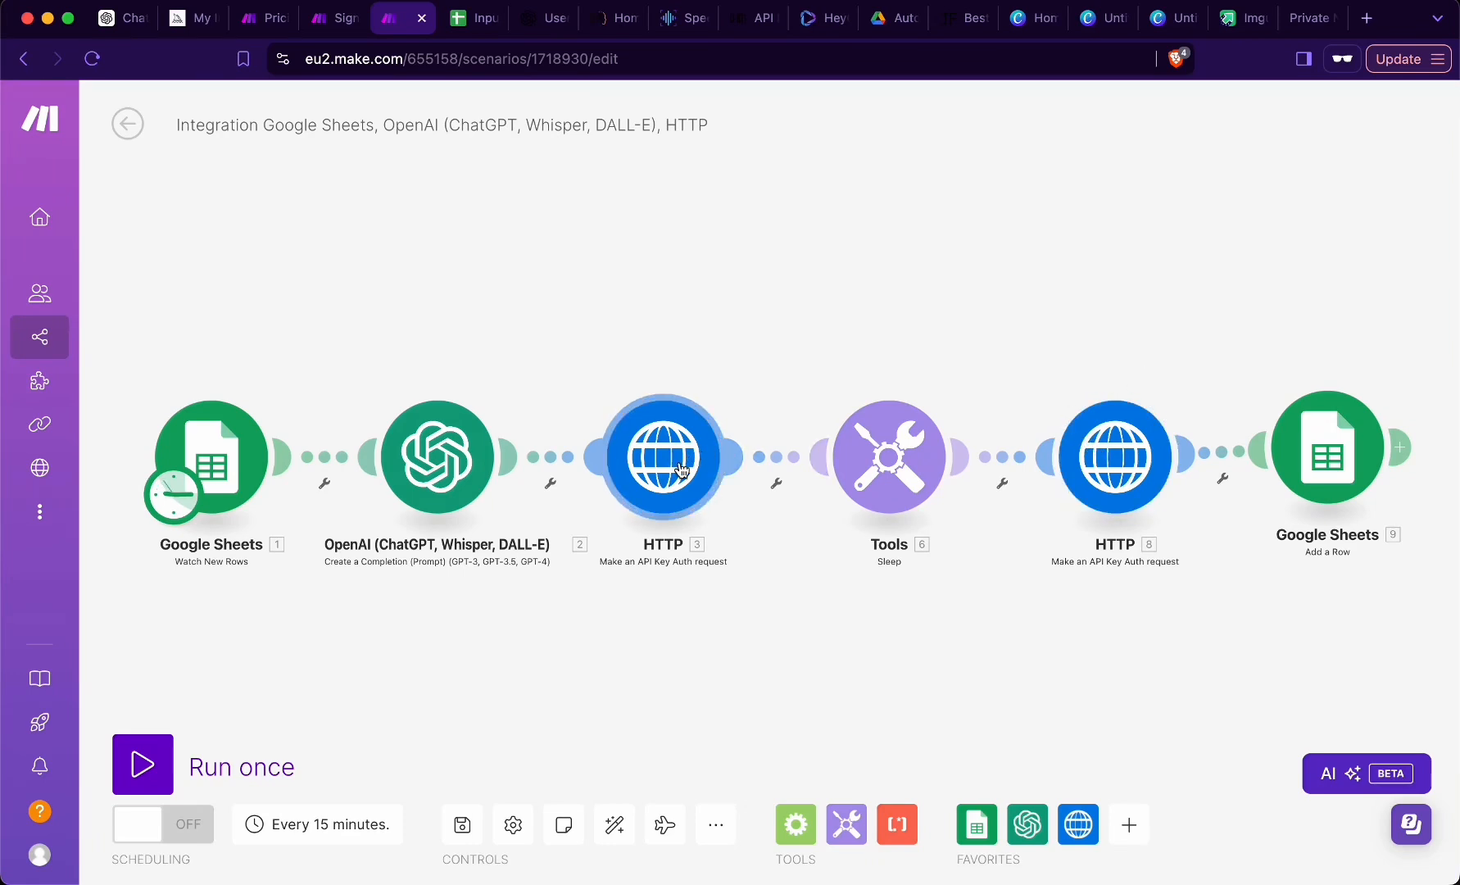
{"action": "left_click", "coordinate": [1106, 464]}
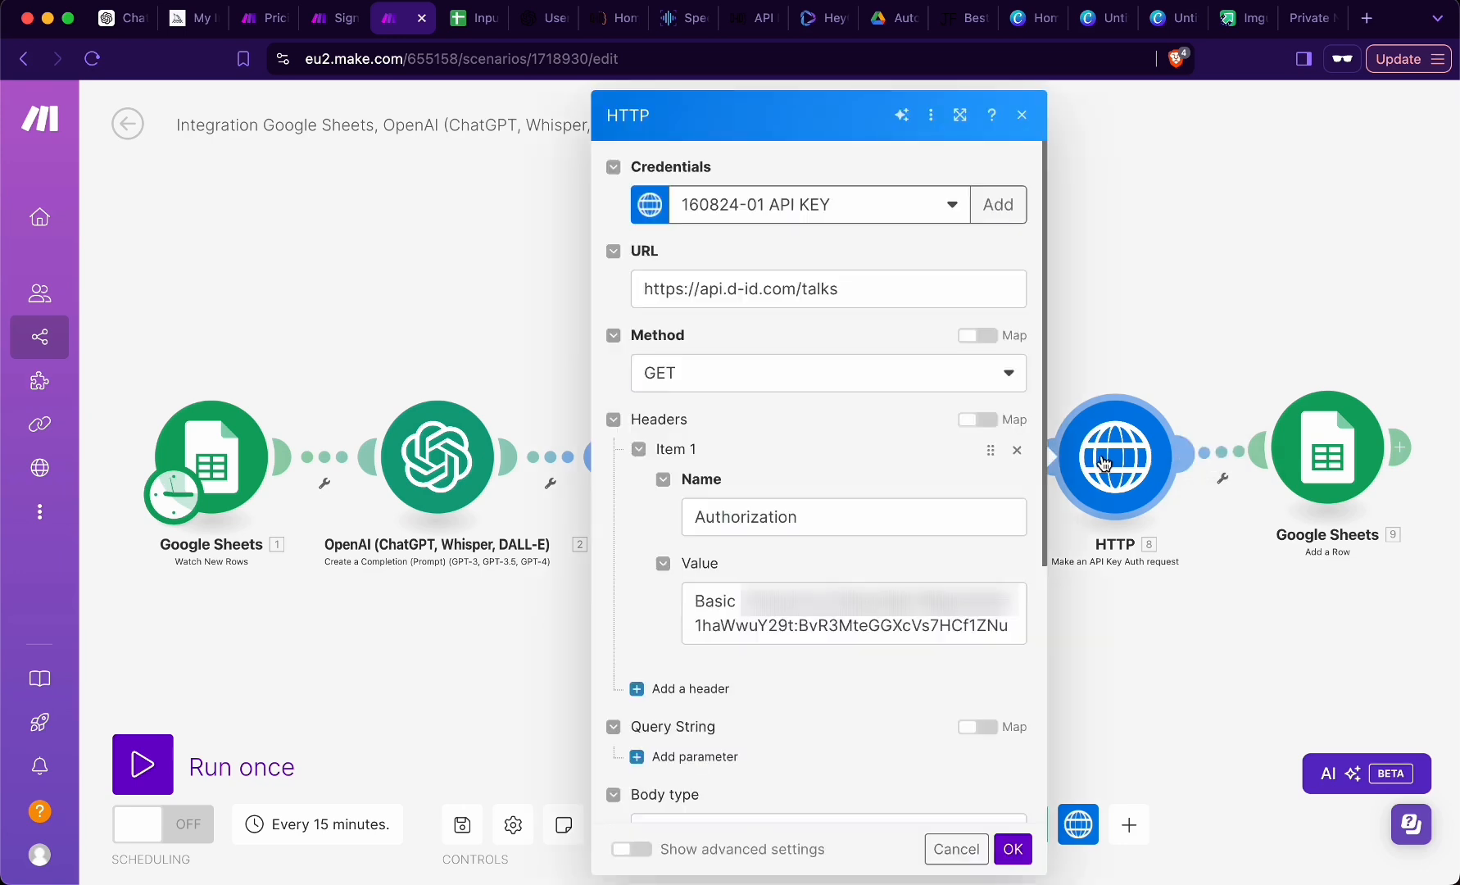
{"action": "left_click", "coordinate": [881, 291]}
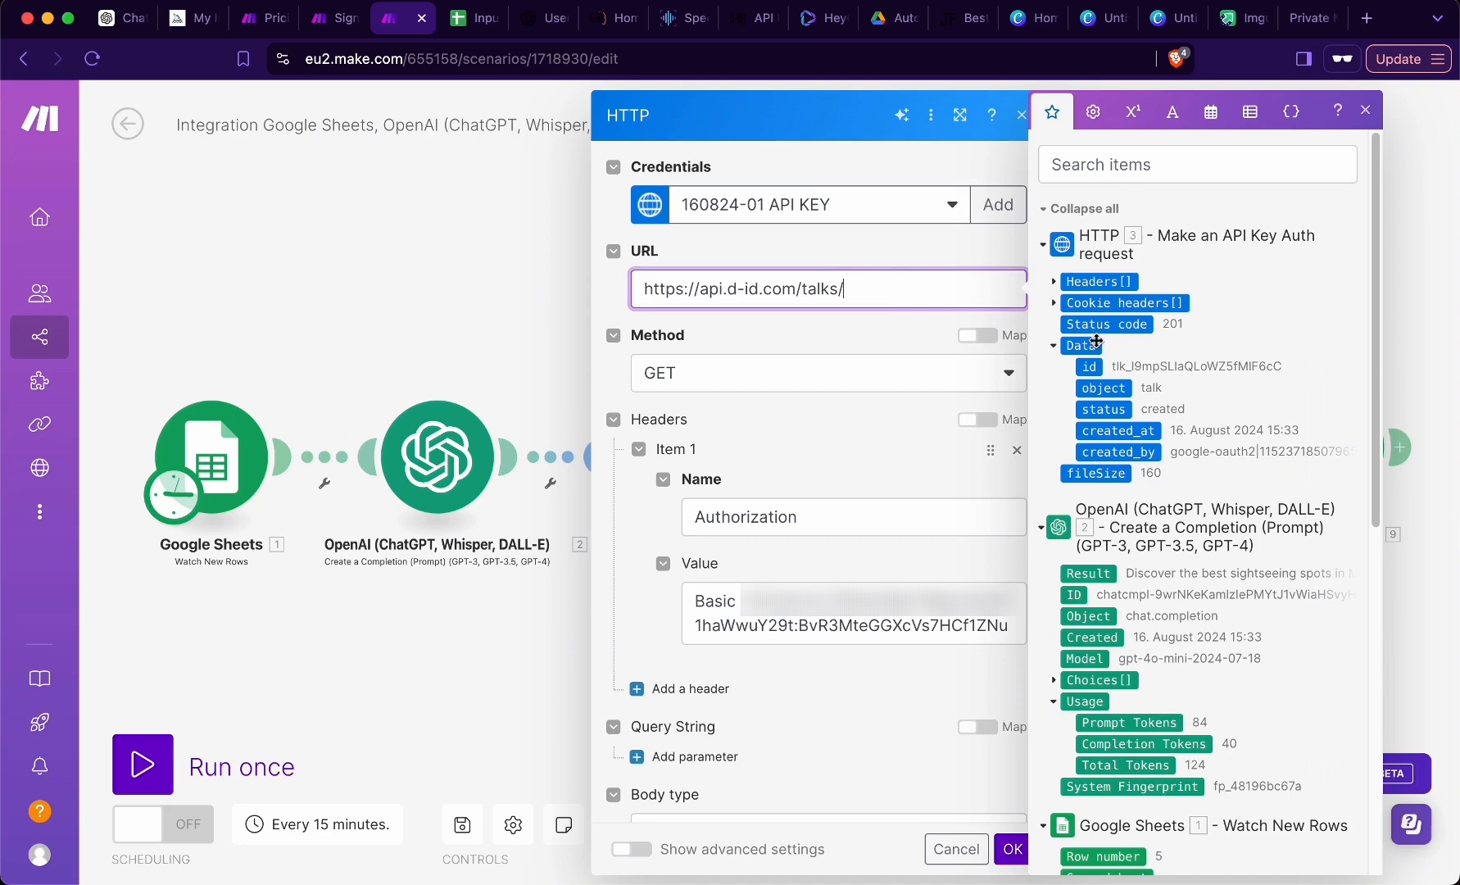
{"action": "left_click_drag", "start_coordinate": [1087, 368], "coordinate": [943, 291]}
{"action": "left_click", "coordinate": [1012, 849]}
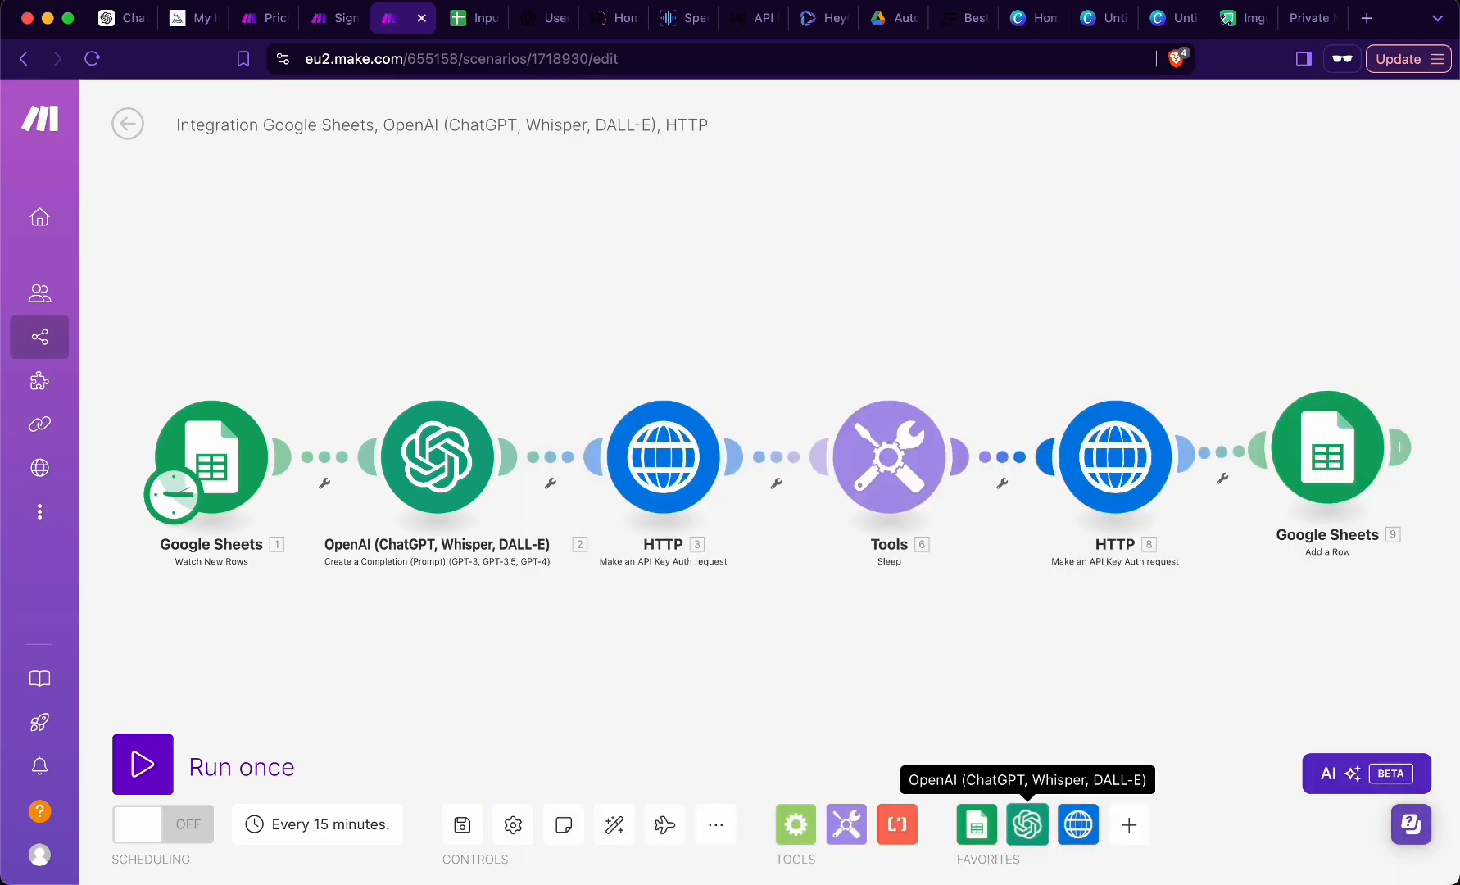
{"action": "left_click", "coordinate": [462, 824]}
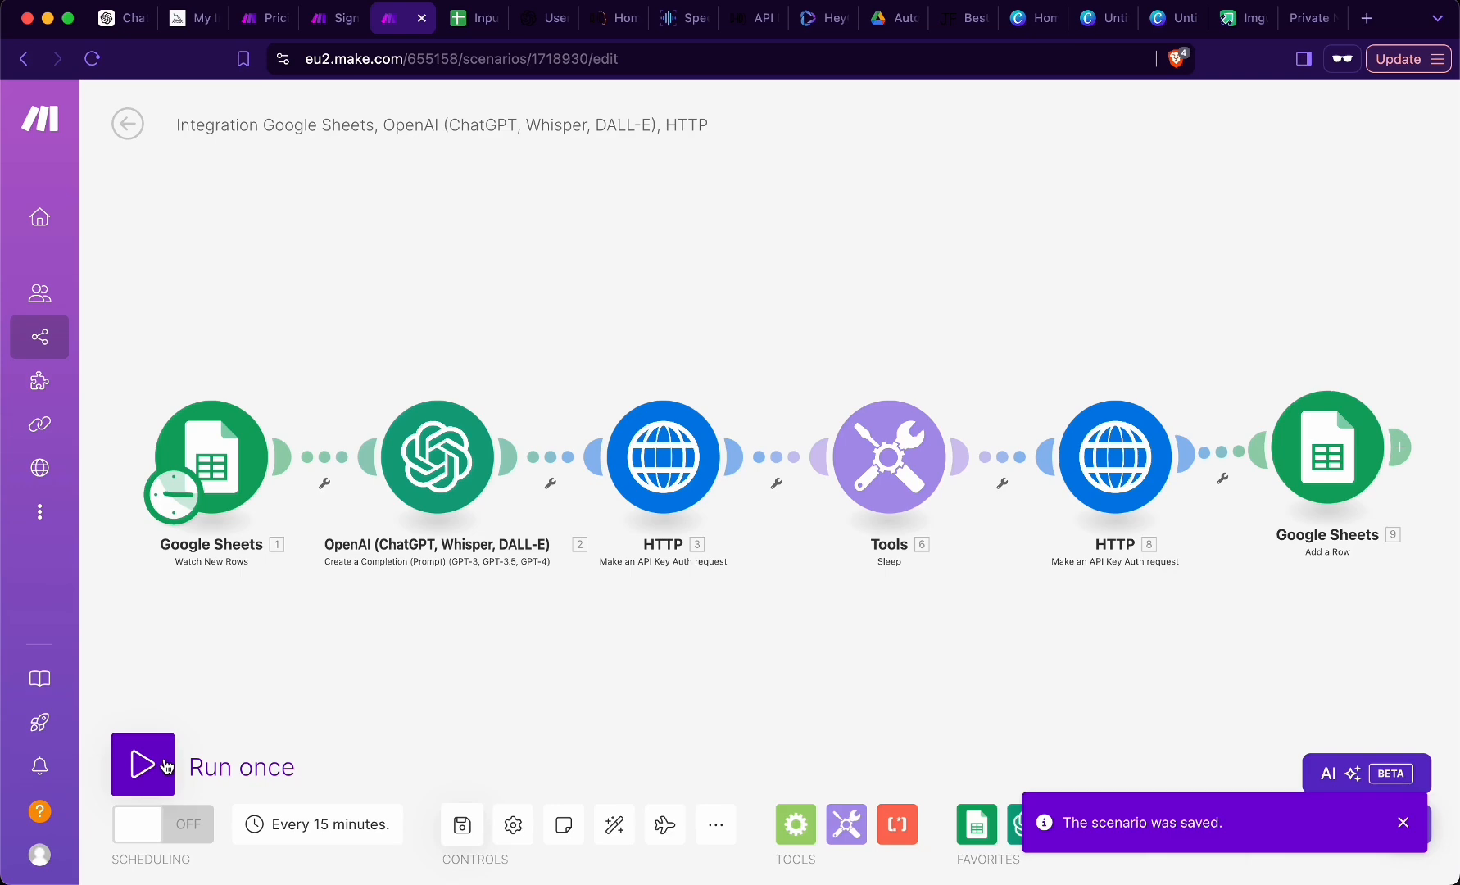
- Run the scenario once more and inspect the output data of the last HTTP module
{"action": "left_click", "coordinate": [166, 767]}
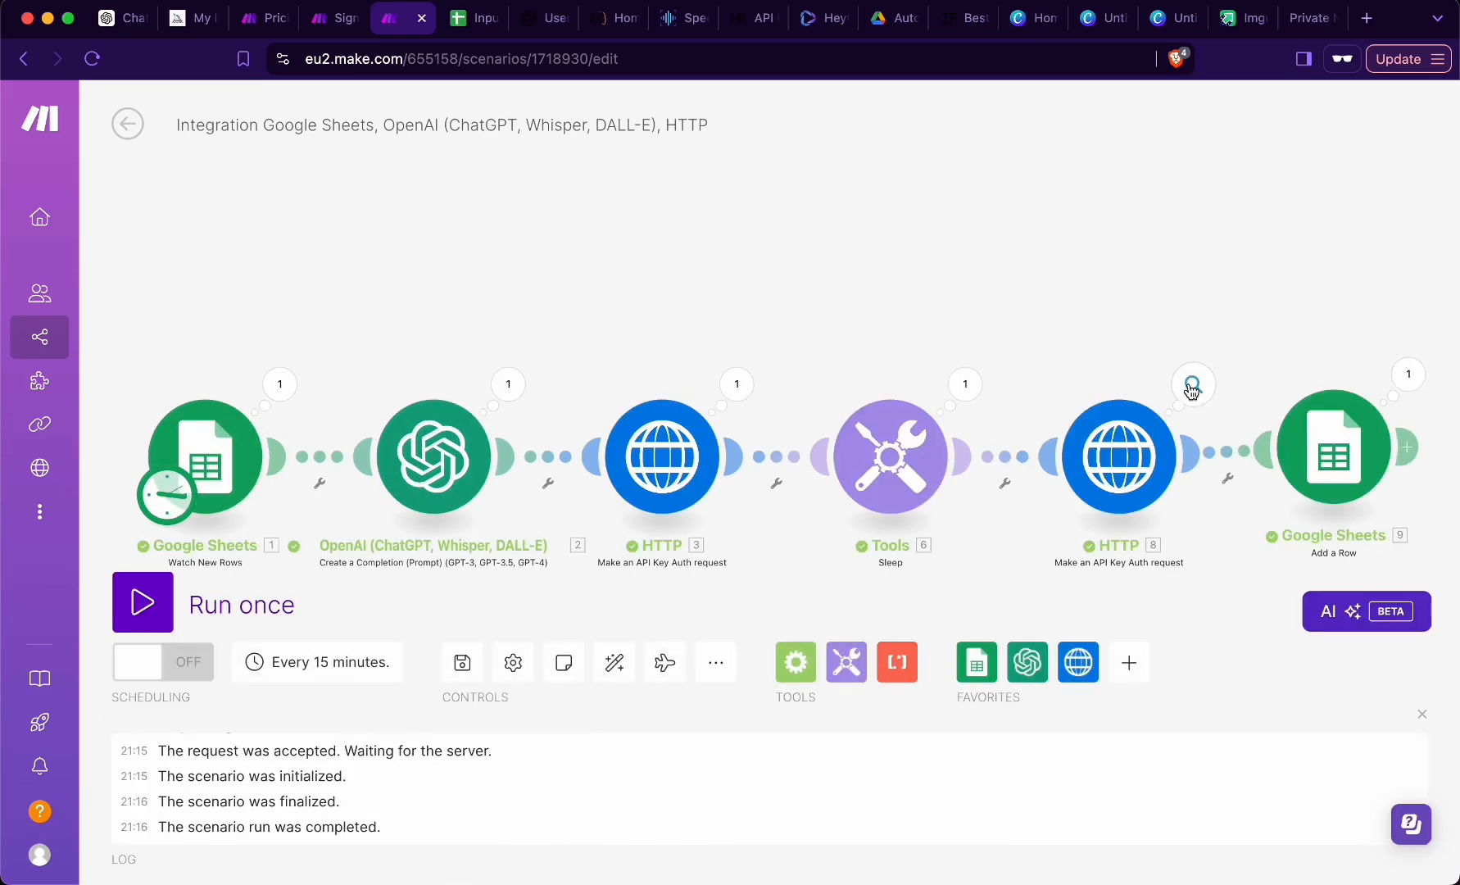
{"action": "left_click", "coordinate": [1192, 386]}
{"action": "left_click", "coordinate": [770, 762]}
{"action": "scroll", "coordinate": [758, 568], "scroll_direction": "down", "scroll_amount": 6}
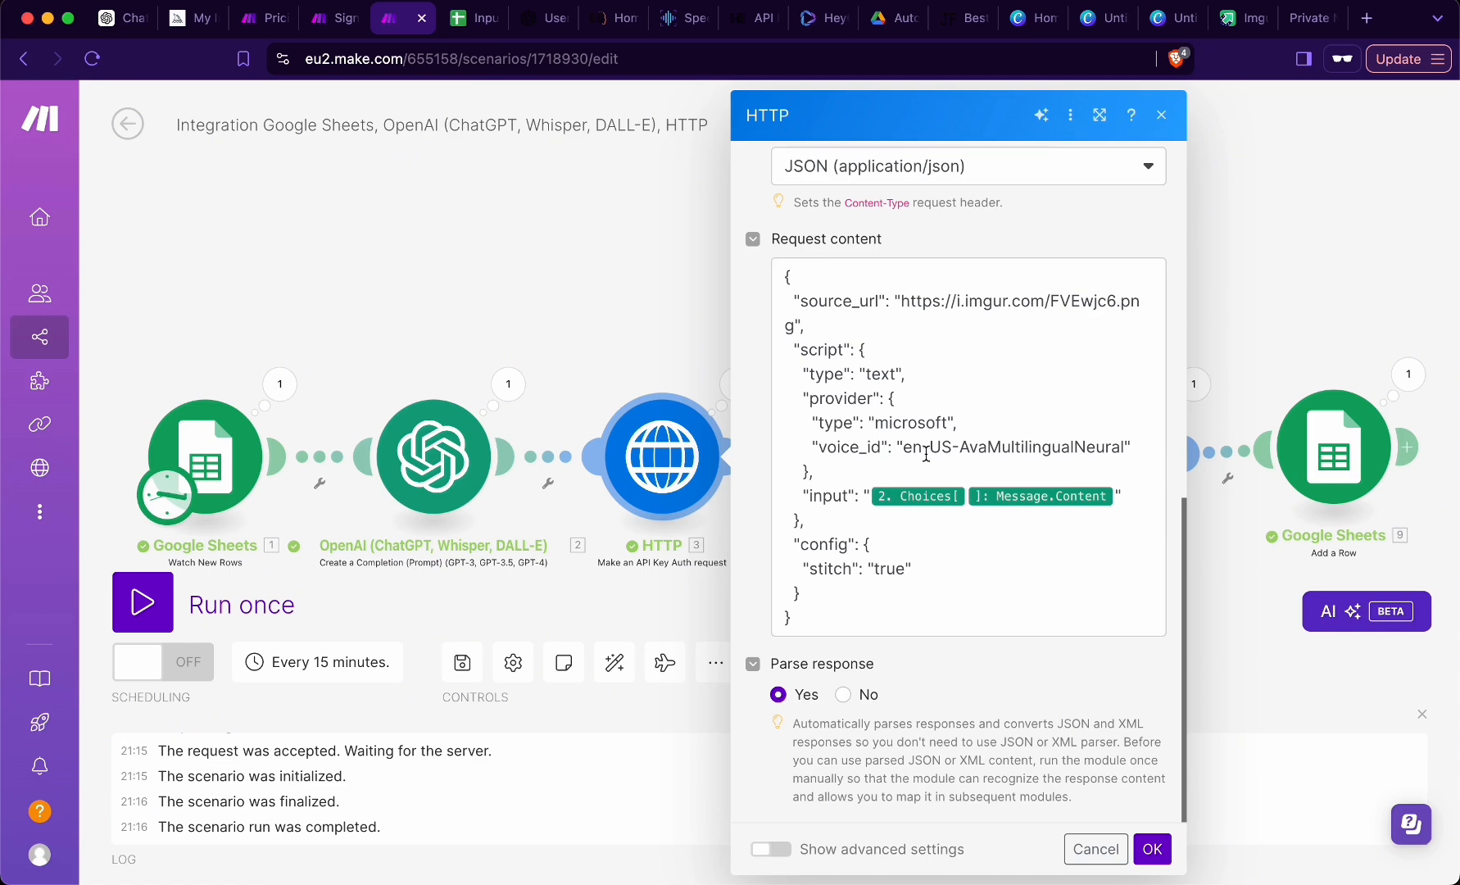
- Review the voice_id in the first HTTP module's request content and the settings of the last HTTP module
{"action": "left_click_drag", "start_coordinate": [906, 447], "coordinate": [1125, 449]}
{"action": "left_click", "coordinate": [1119, 472]}
{"action": "left_click_drag", "start_coordinate": [963, 448], "coordinate": [1125, 460]}
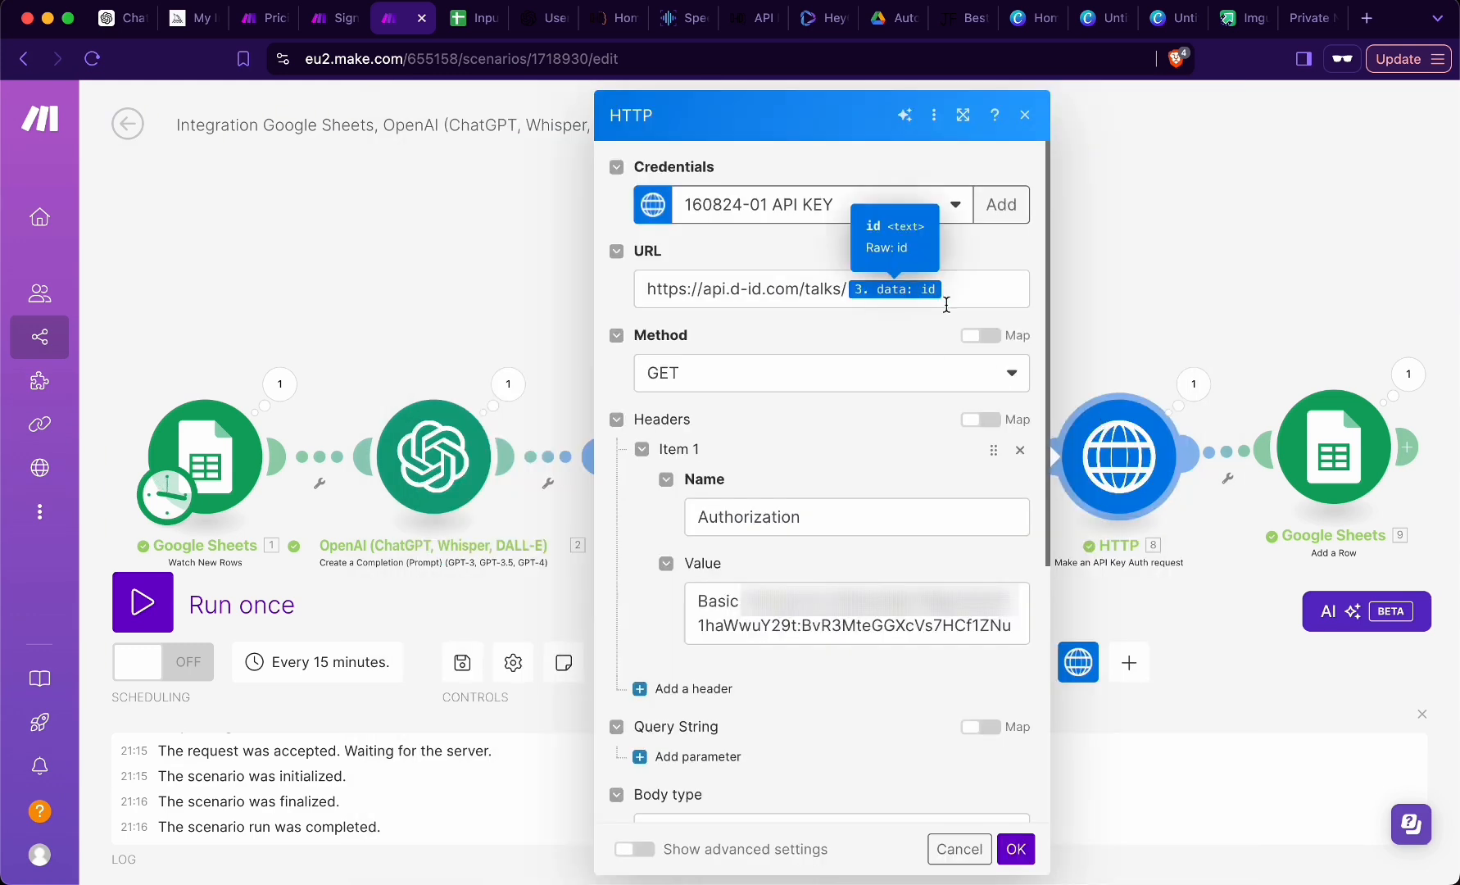
{"action": "scroll", "coordinate": [873, 494], "scroll_direction": "down", "scroll_amount": 1}
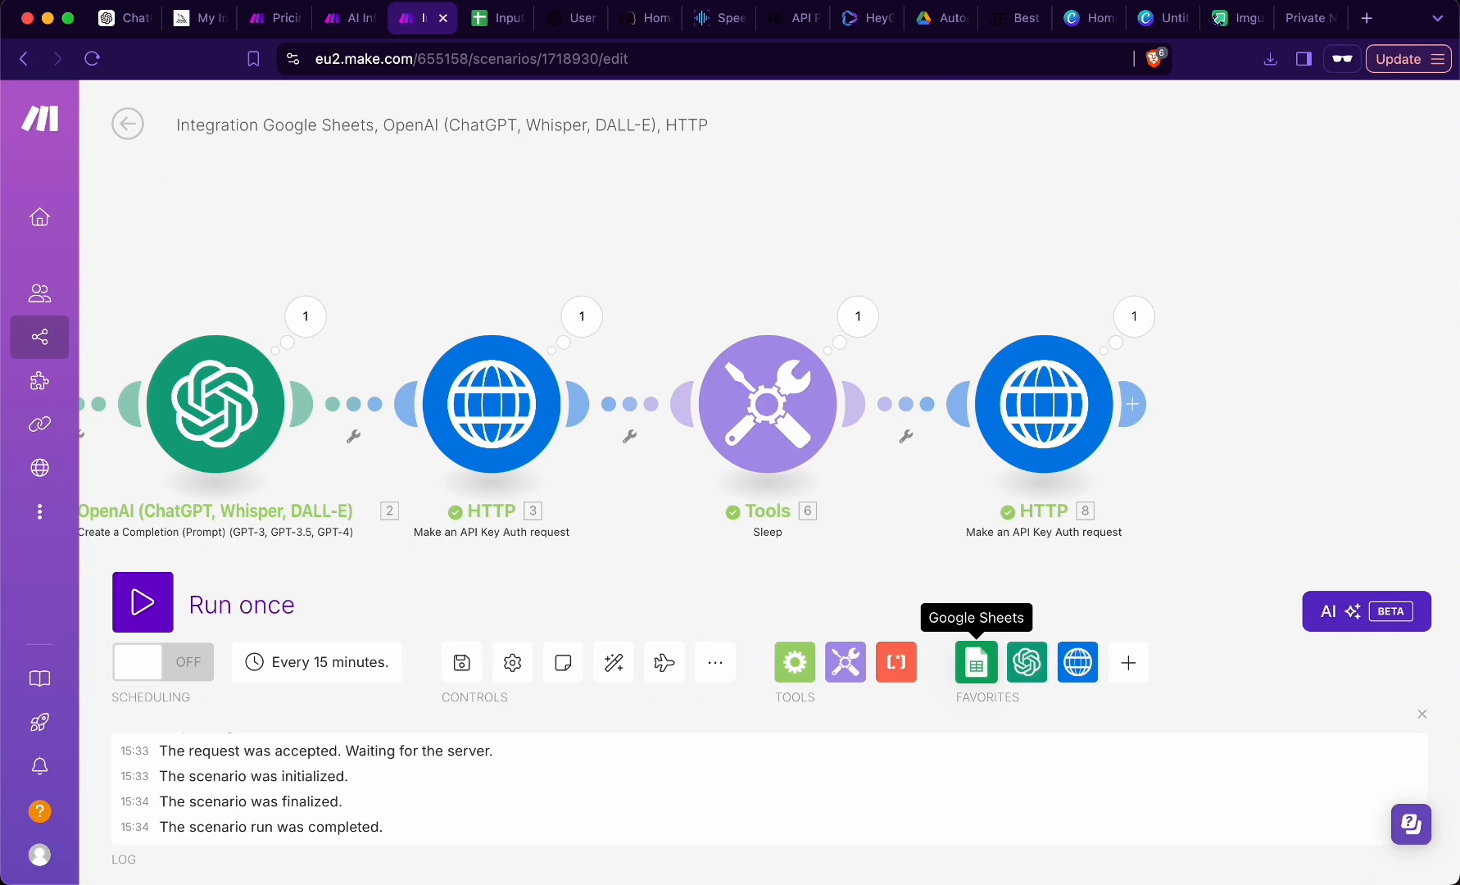
- Add a Google Sheets Add a Row module after the last HTTP module, using the Input spreadsheet in the Automation folder
{"action": "left_click", "coordinate": [976, 662]}
{"action": "scroll", "coordinate": [1119, 453], "scroll_direction": "down", "scroll_amount": 2}
{"action": "scroll", "coordinate": [1118, 453], "scroll_direction": "down", "scroll_amount": 5}
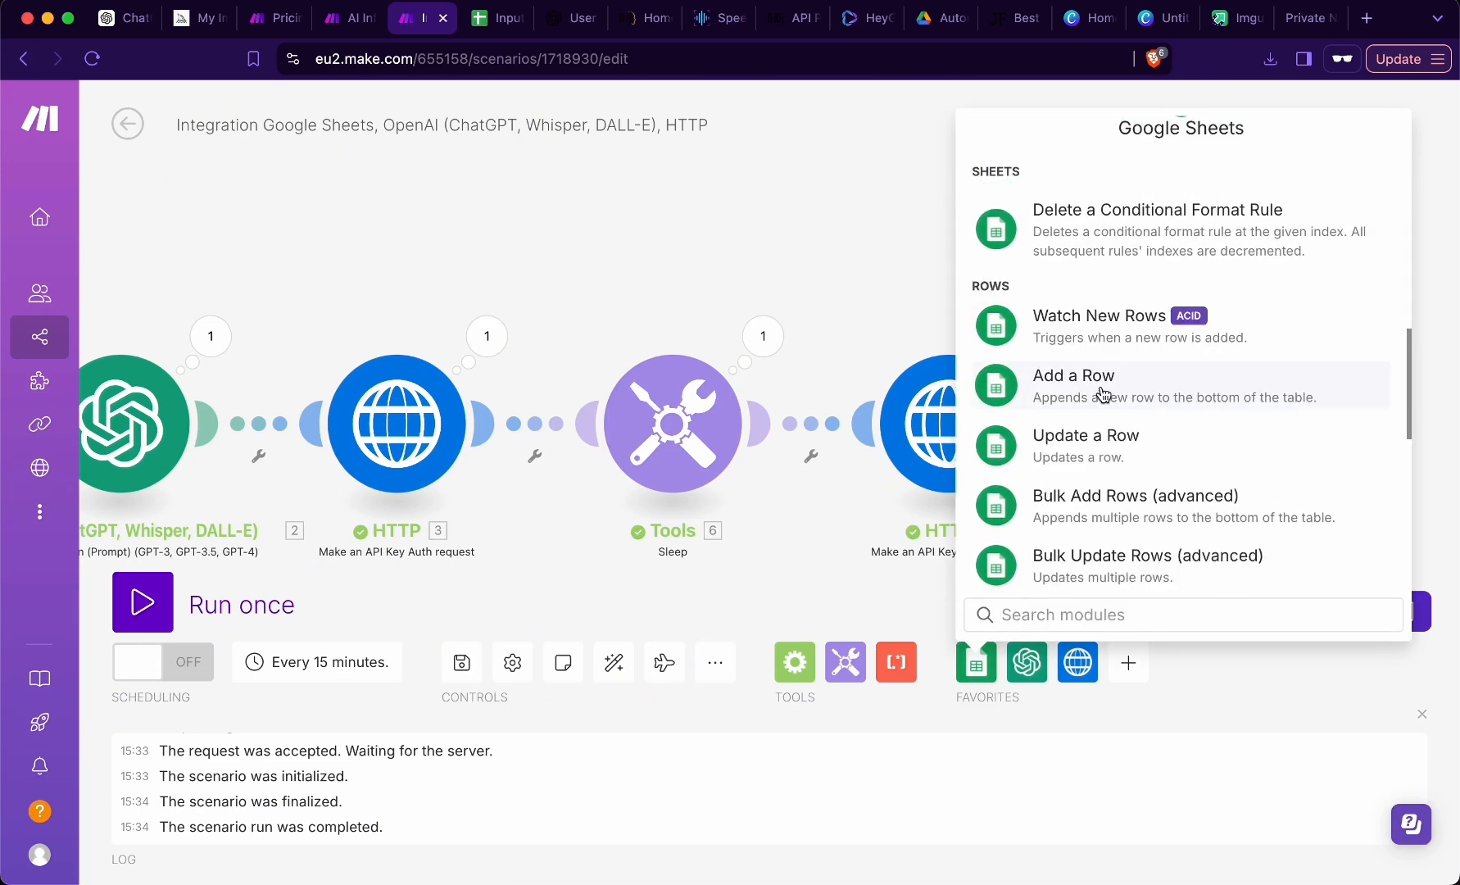
{"action": "left_click", "coordinate": [1057, 385]}
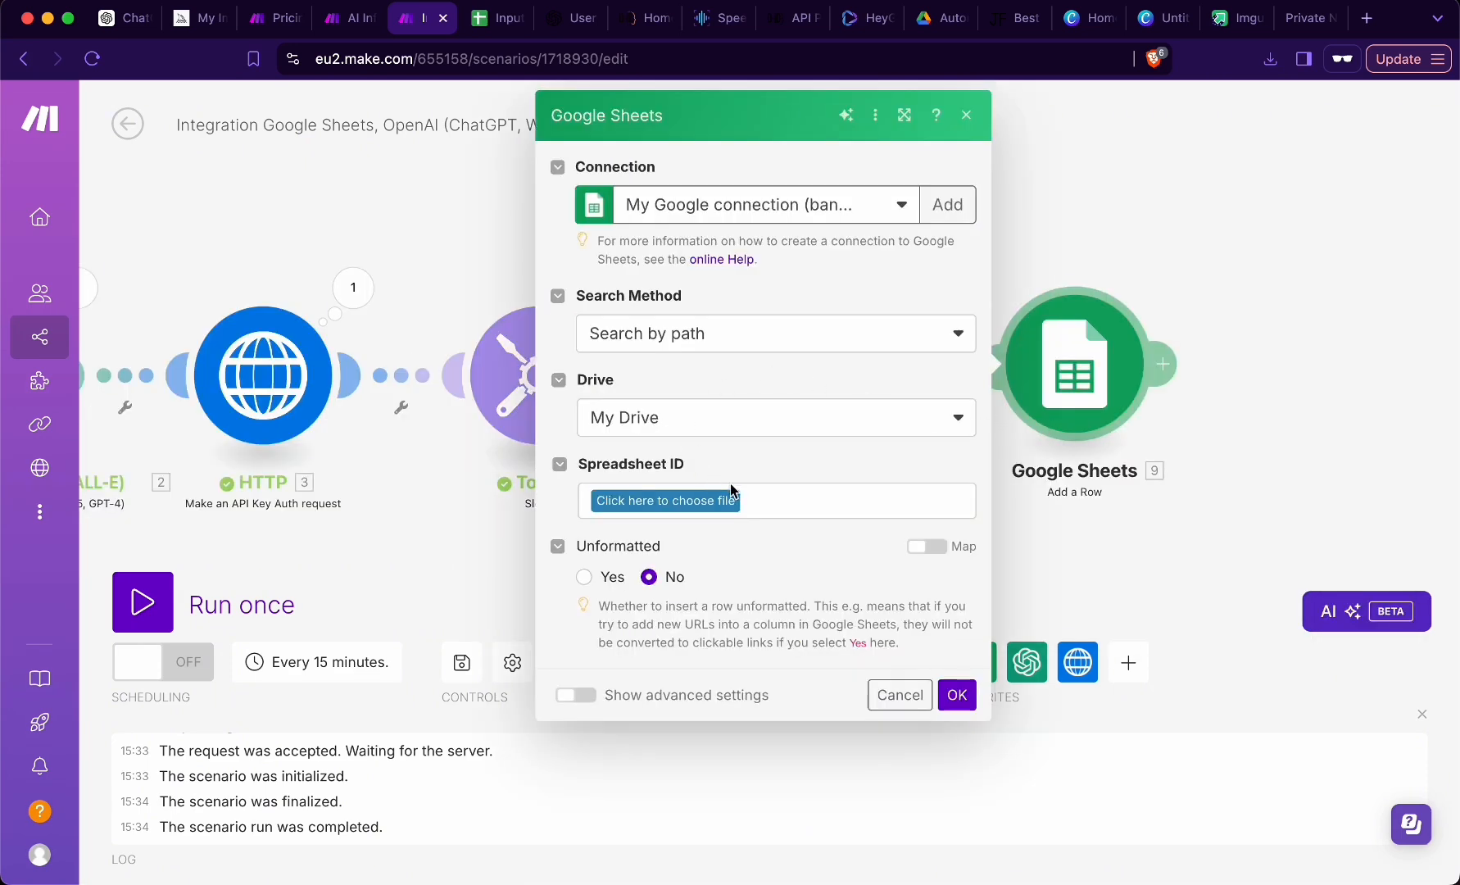
{"action": "left_click", "coordinate": [720, 506]}
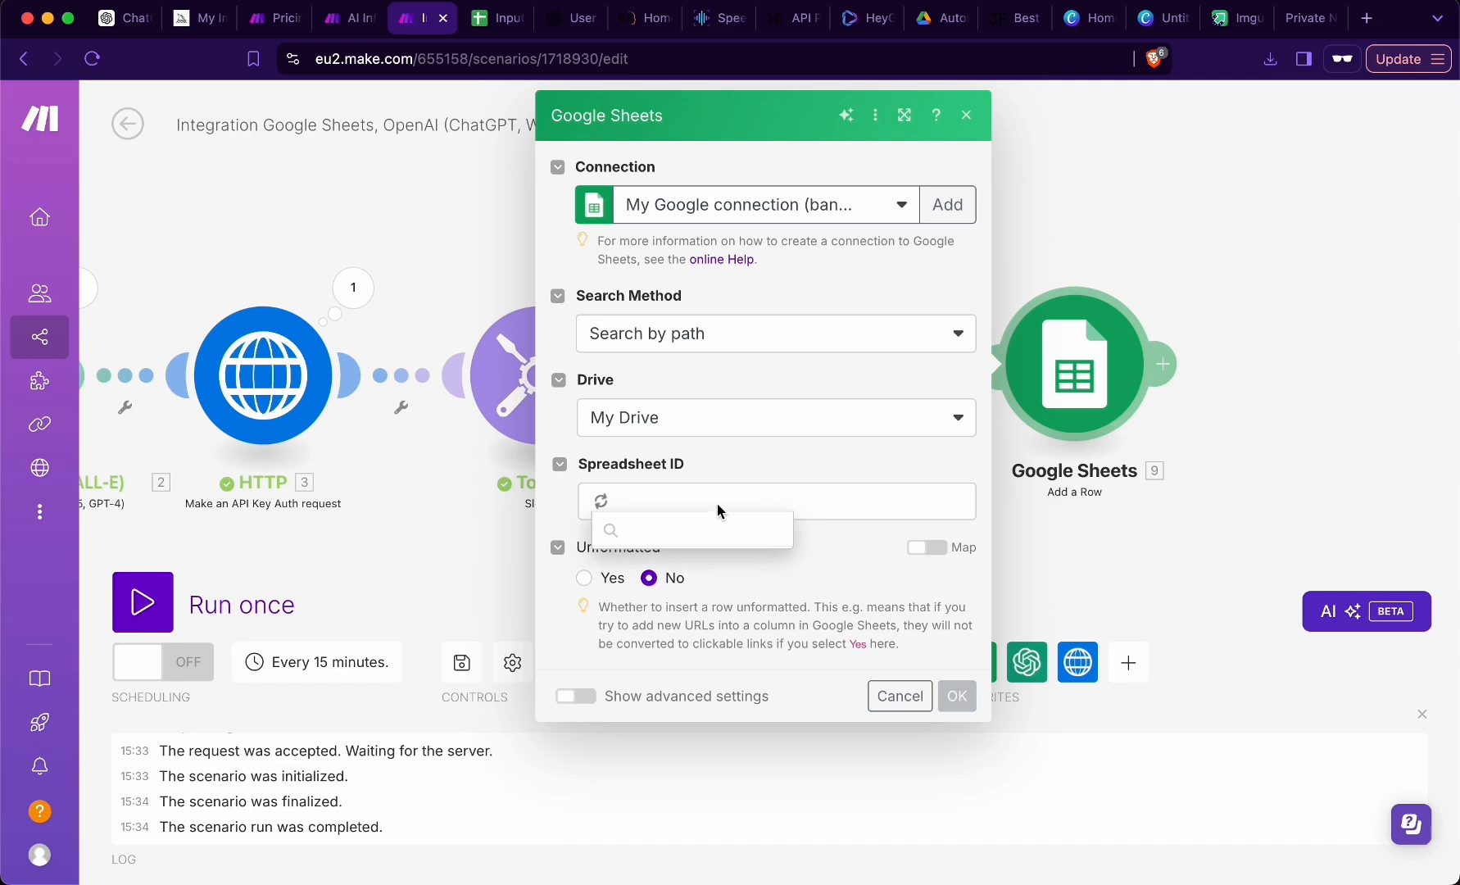
{"action": "left_click", "coordinate": [752, 562]}
{"action": "left_click", "coordinate": [750, 529]}
{"action": "left_click", "coordinate": [717, 587]}
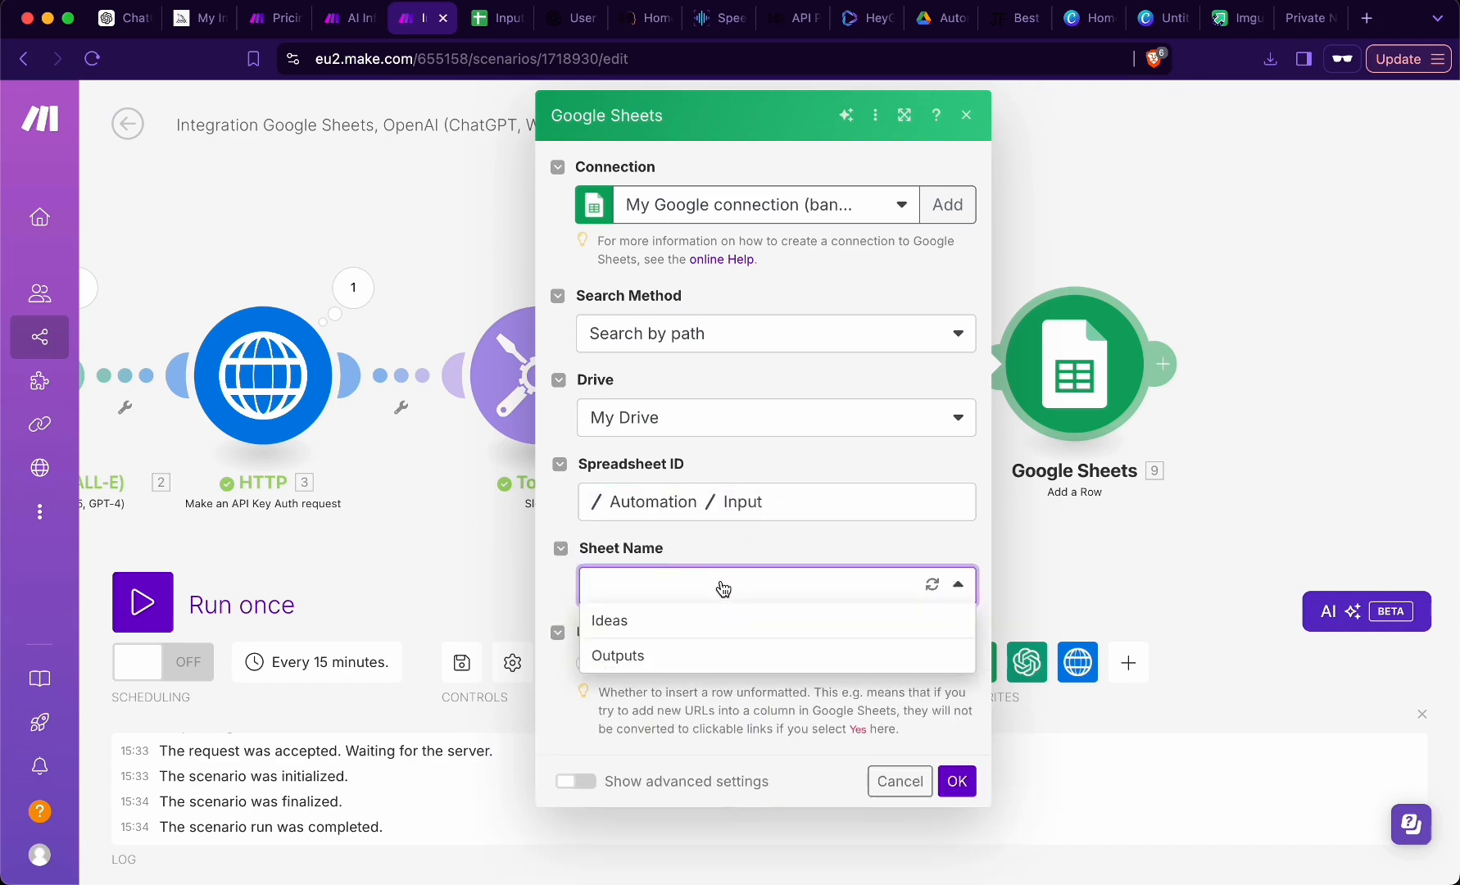
- Examine the Ideas, Video and Script columns and their sample entries on the Outputs sheet of the Input spreadsheet
{"action": "left_click", "coordinate": [504, 14]}
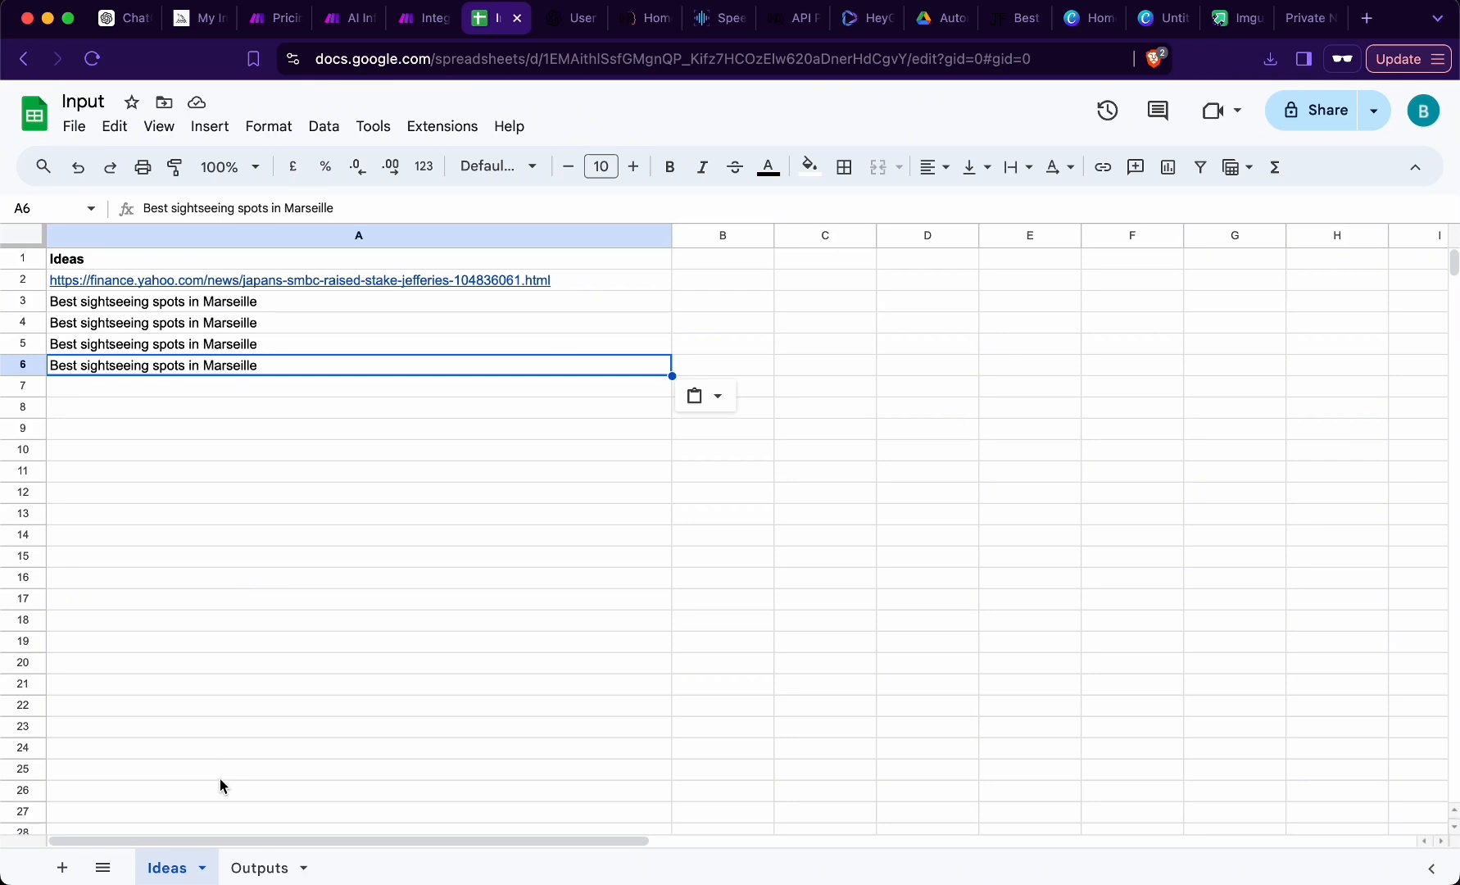
{"action": "left_click", "coordinate": [245, 871]}
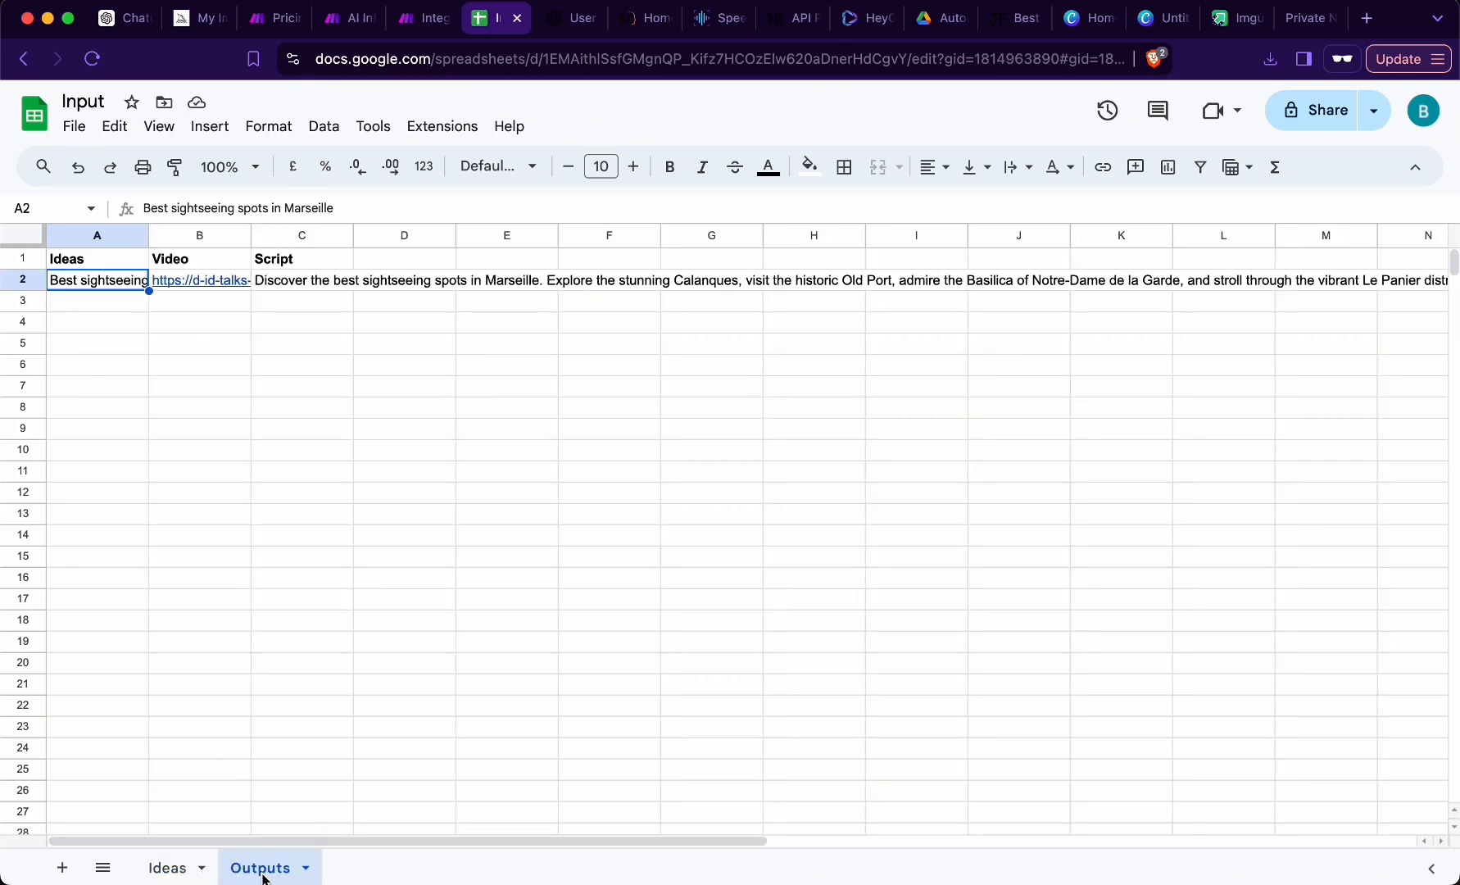
{"action": "left_click", "coordinate": [83, 260]}
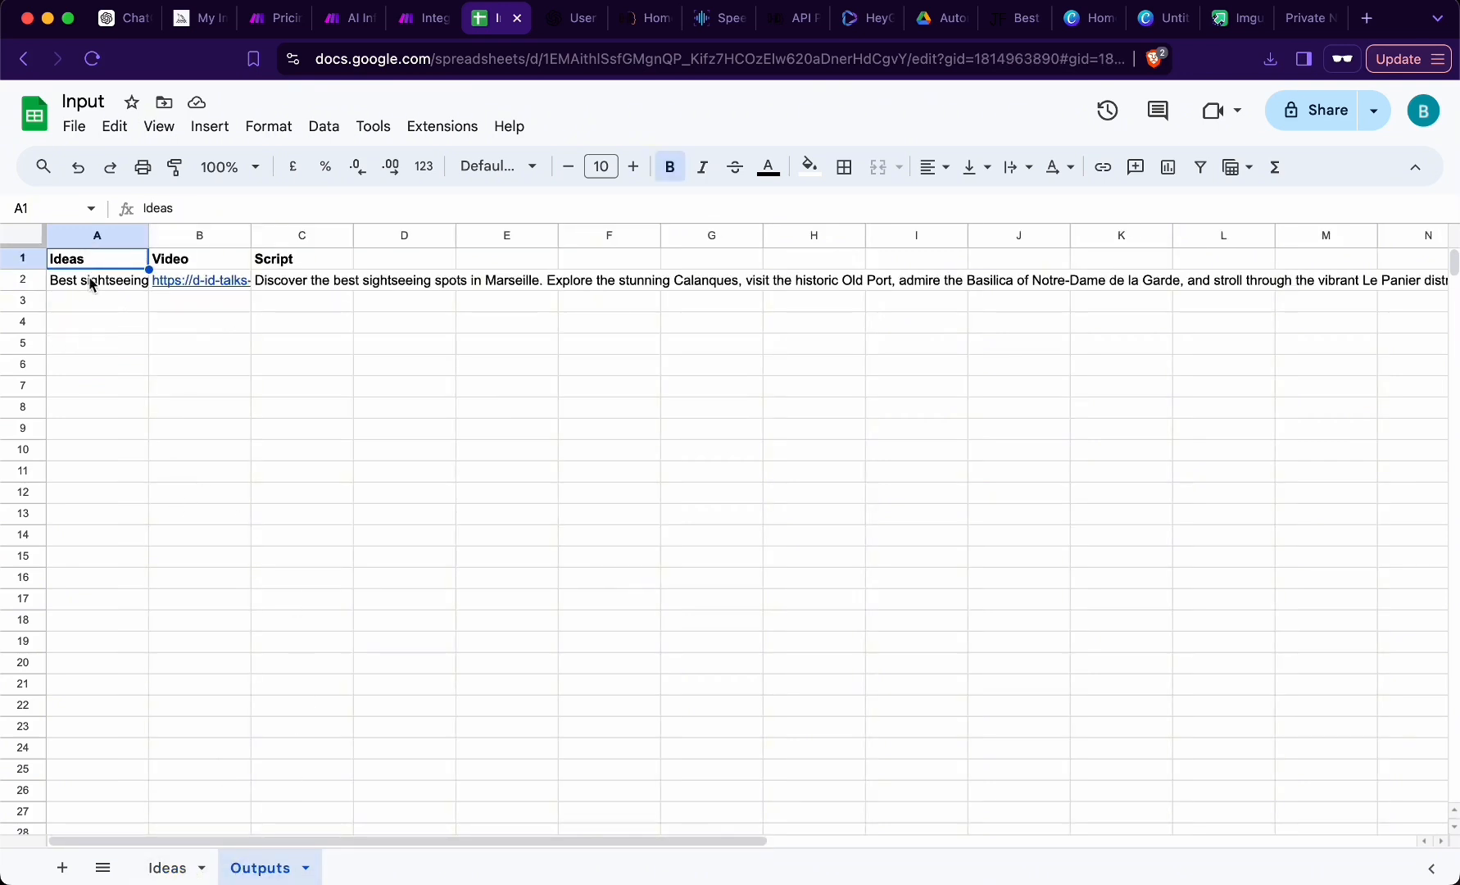
{"action": "left_click", "coordinate": [89, 279]}
{"action": "left_click", "coordinate": [94, 262]}
{"action": "left_click", "coordinate": [98, 278]}
{"action": "left_click", "coordinate": [186, 258]}
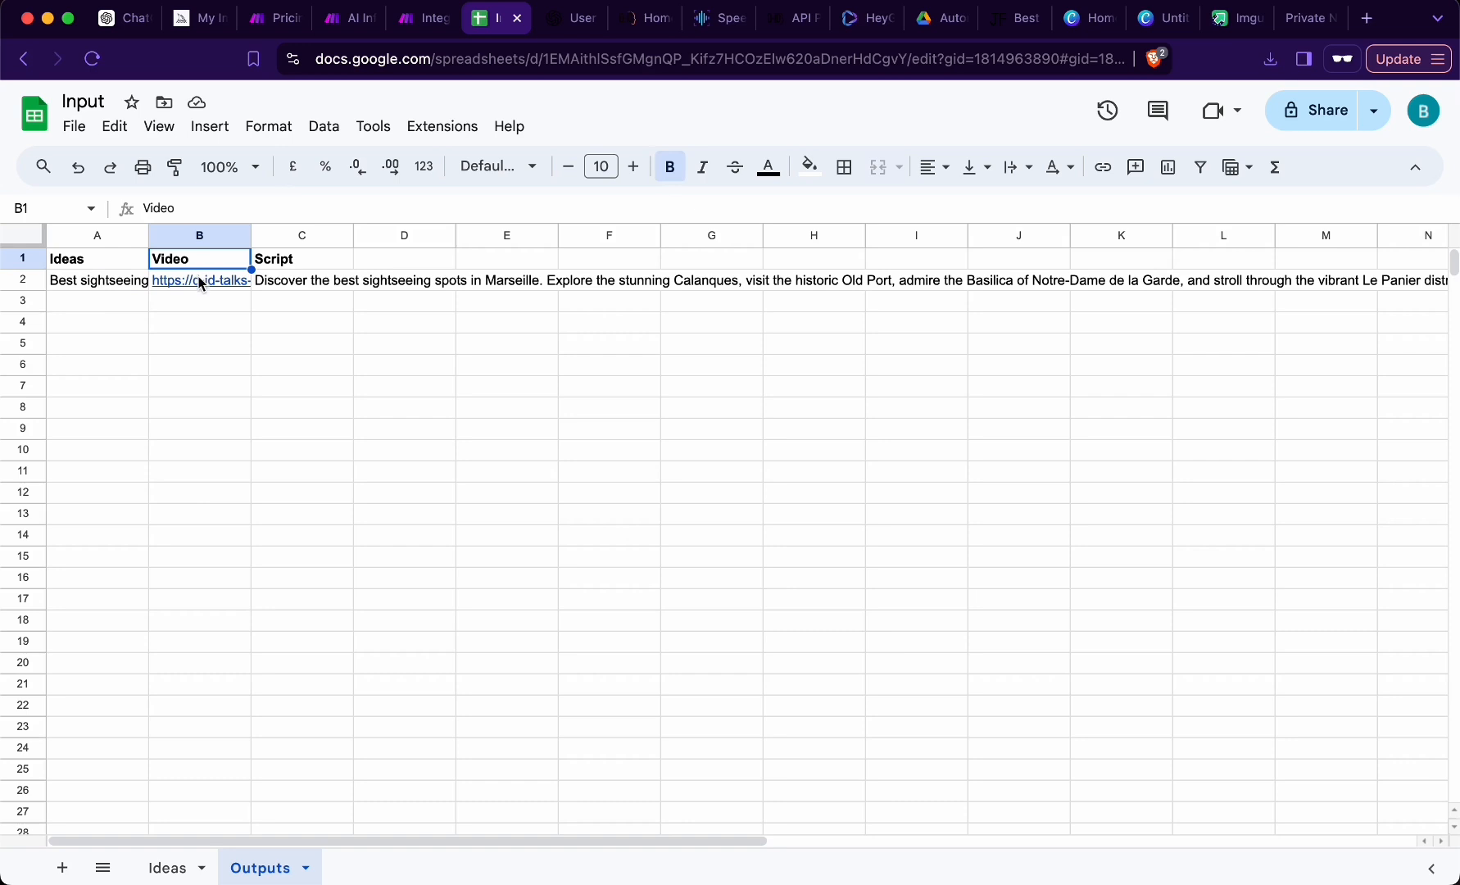
{"action": "mouse_move", "coordinate": [202, 285]}
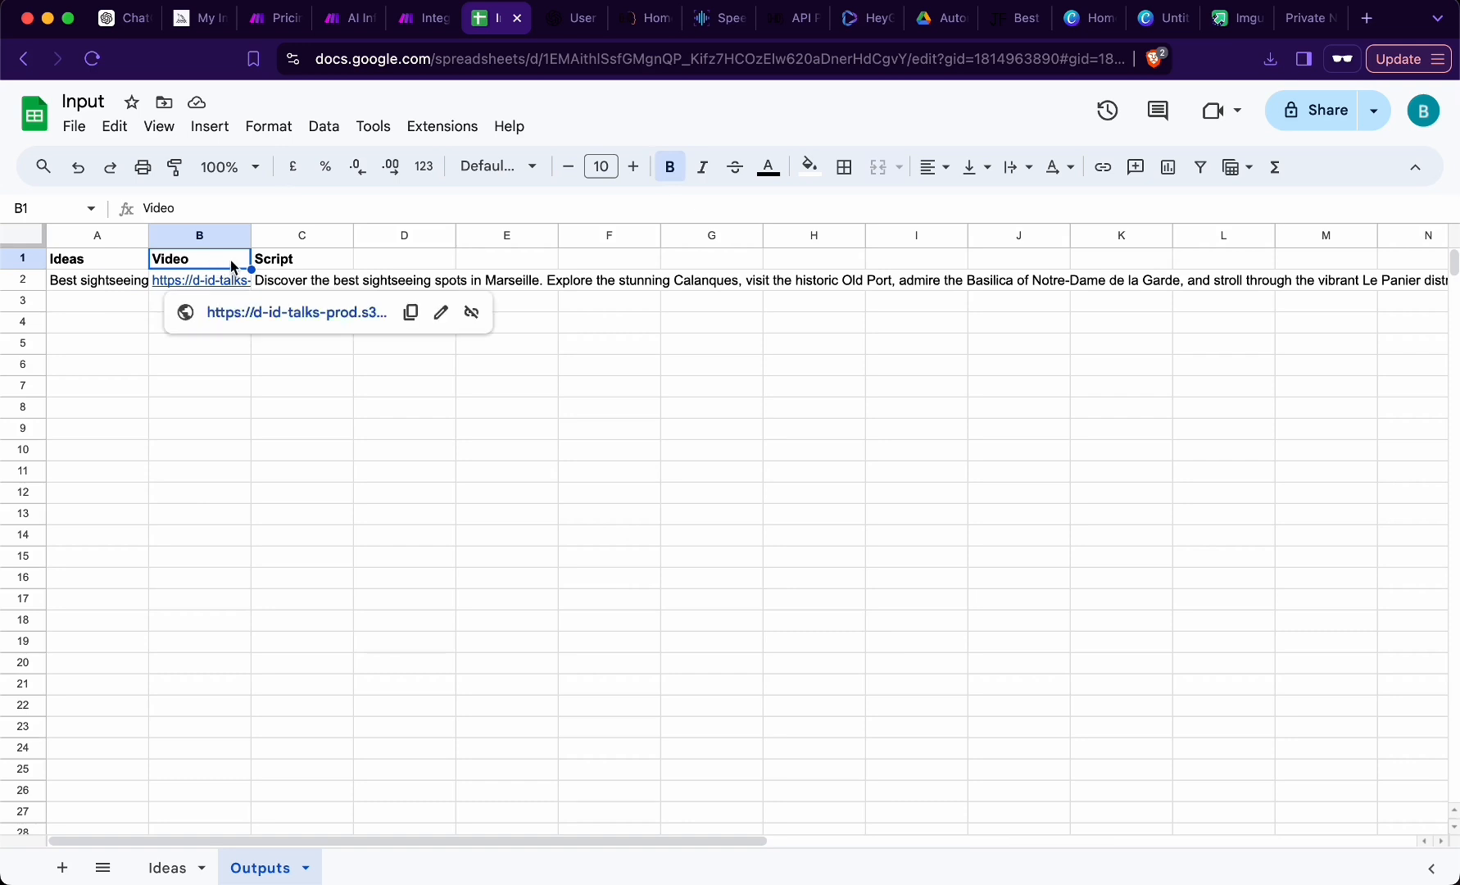
{"action": "left_click", "coordinate": [284, 260]}
{"action": "left_click", "coordinate": [300, 280]}
{"action": "left_click", "coordinate": [305, 268]}
{"action": "left_click", "coordinate": [314, 283]}
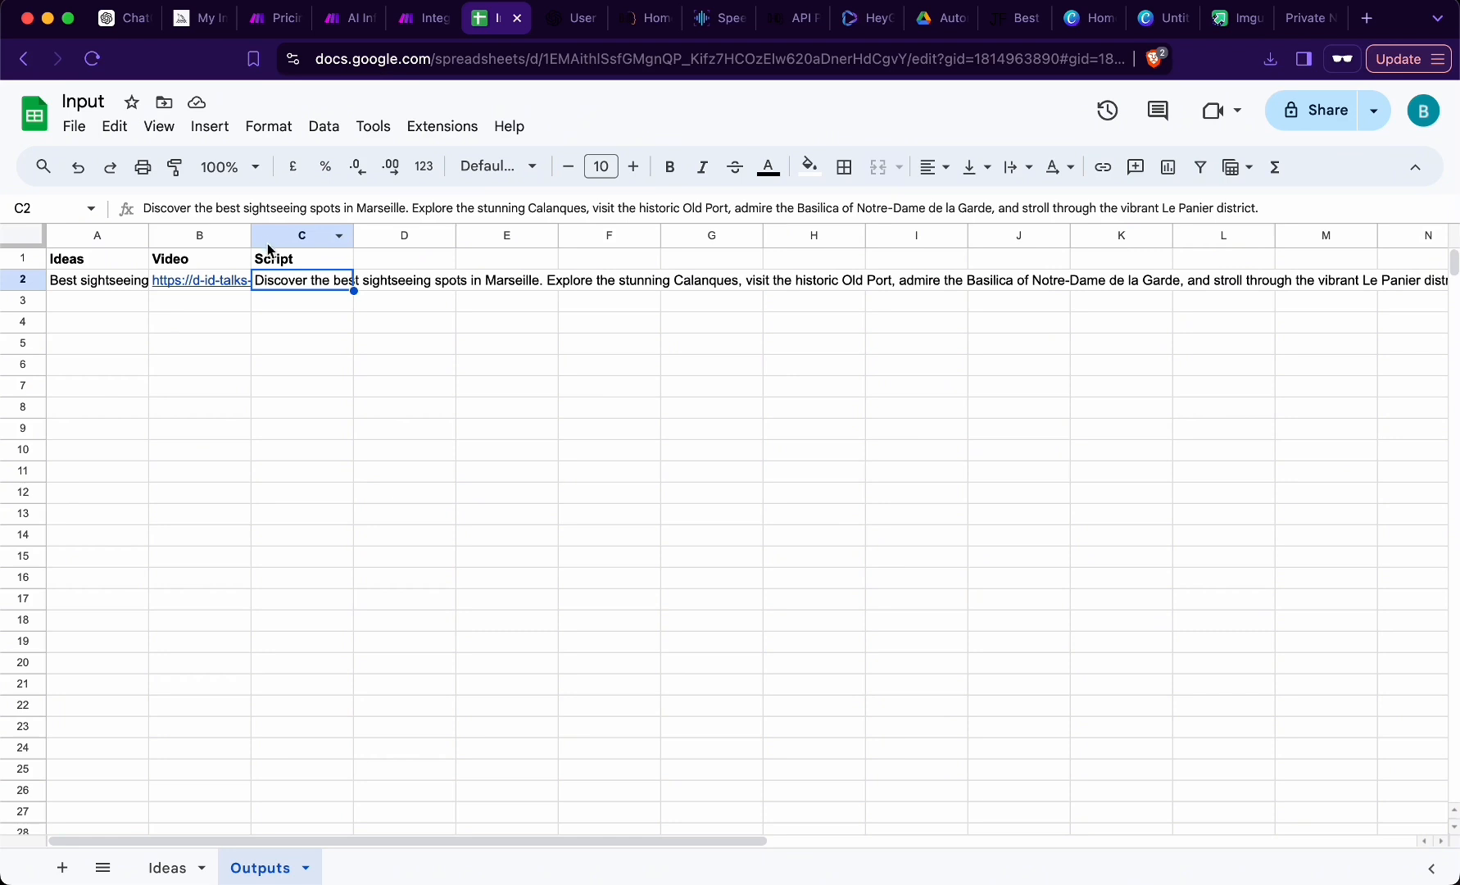
- Target the Outputs sheet in the Add a Row module and map its Ideas column to Ideas (A) from Watch New Rows
{"action": "key", "text": "ctrl+shift+Tab"}
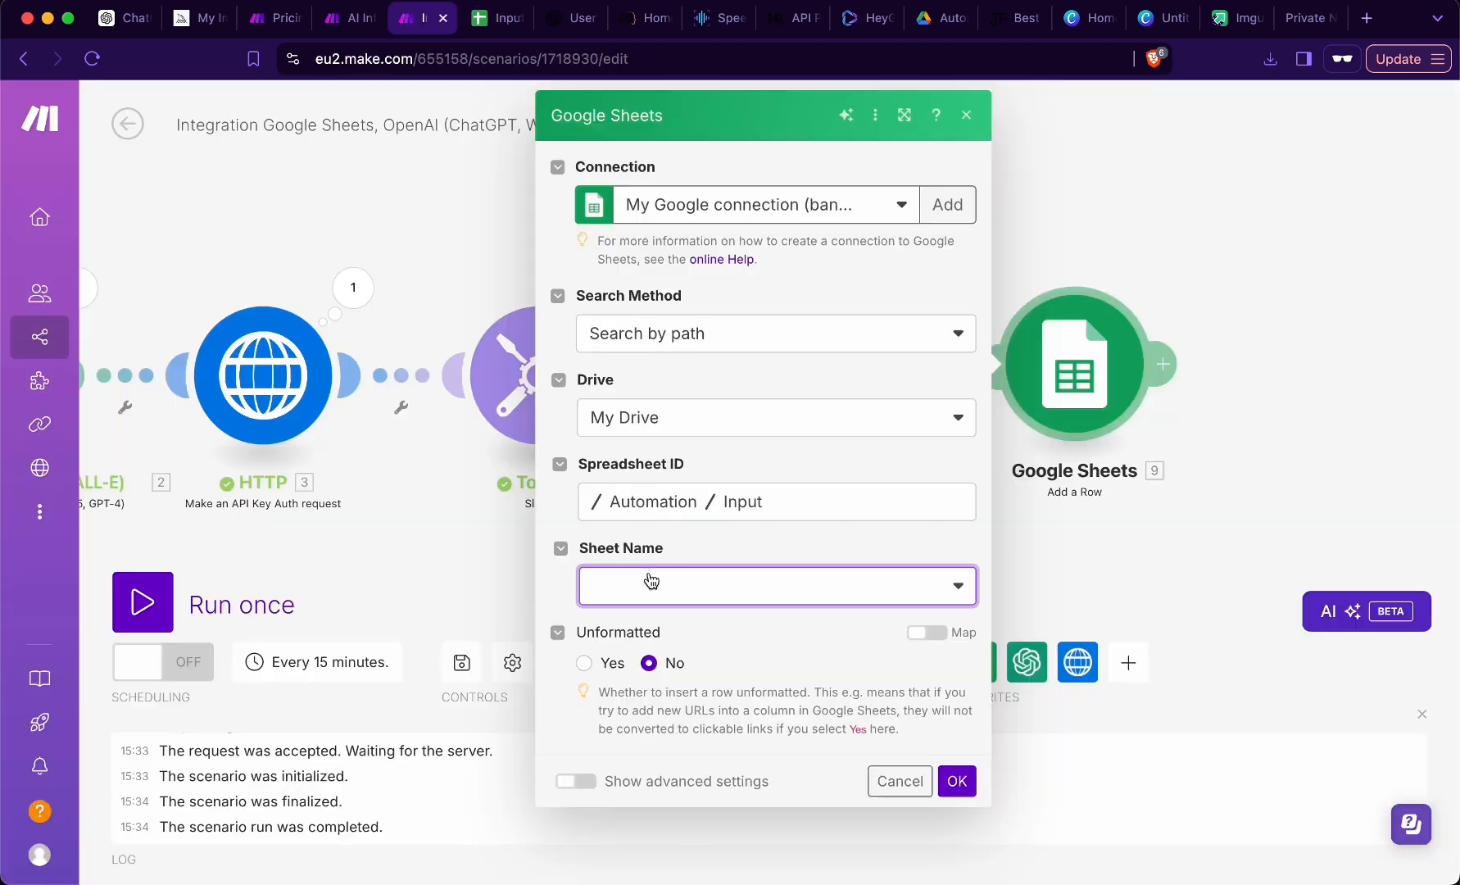
{"action": "left_click", "coordinate": [697, 655]}
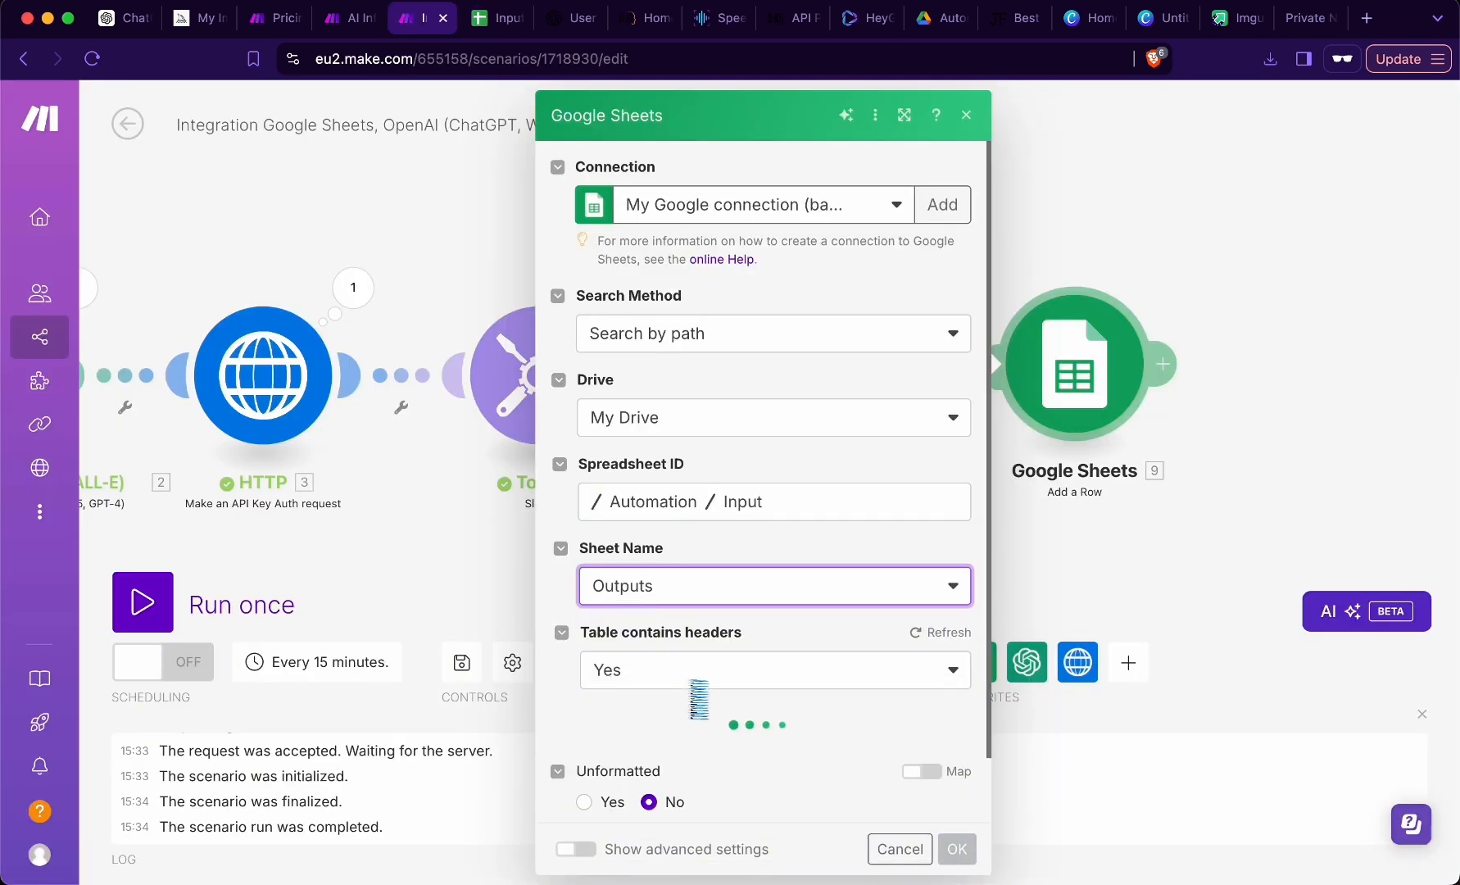
{"action": "scroll", "coordinate": [708, 686], "scroll_direction": "down", "scroll_amount": 5}
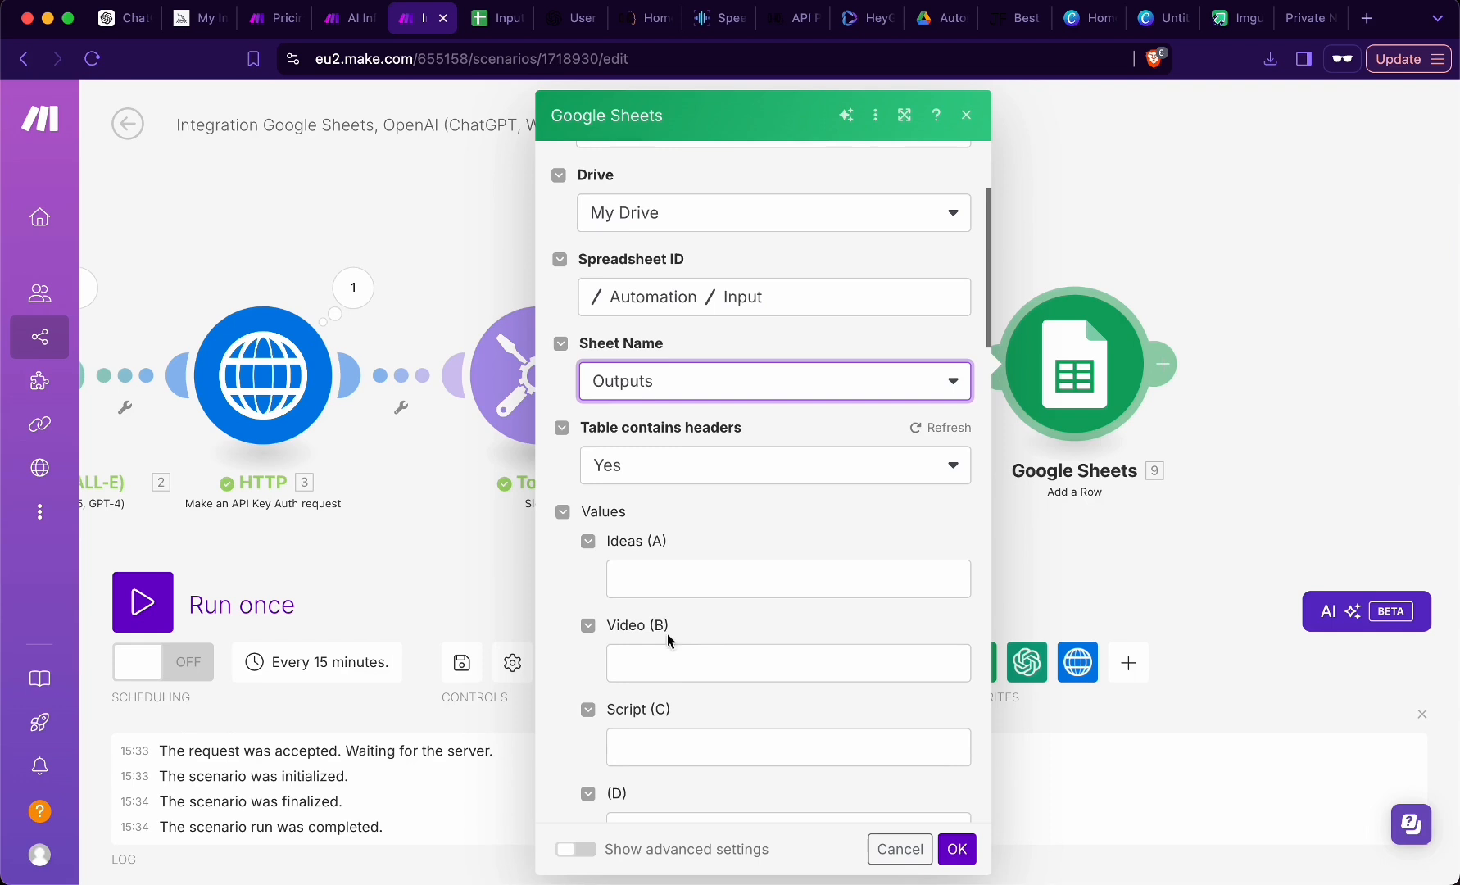
{"action": "left_click", "coordinate": [653, 580]}
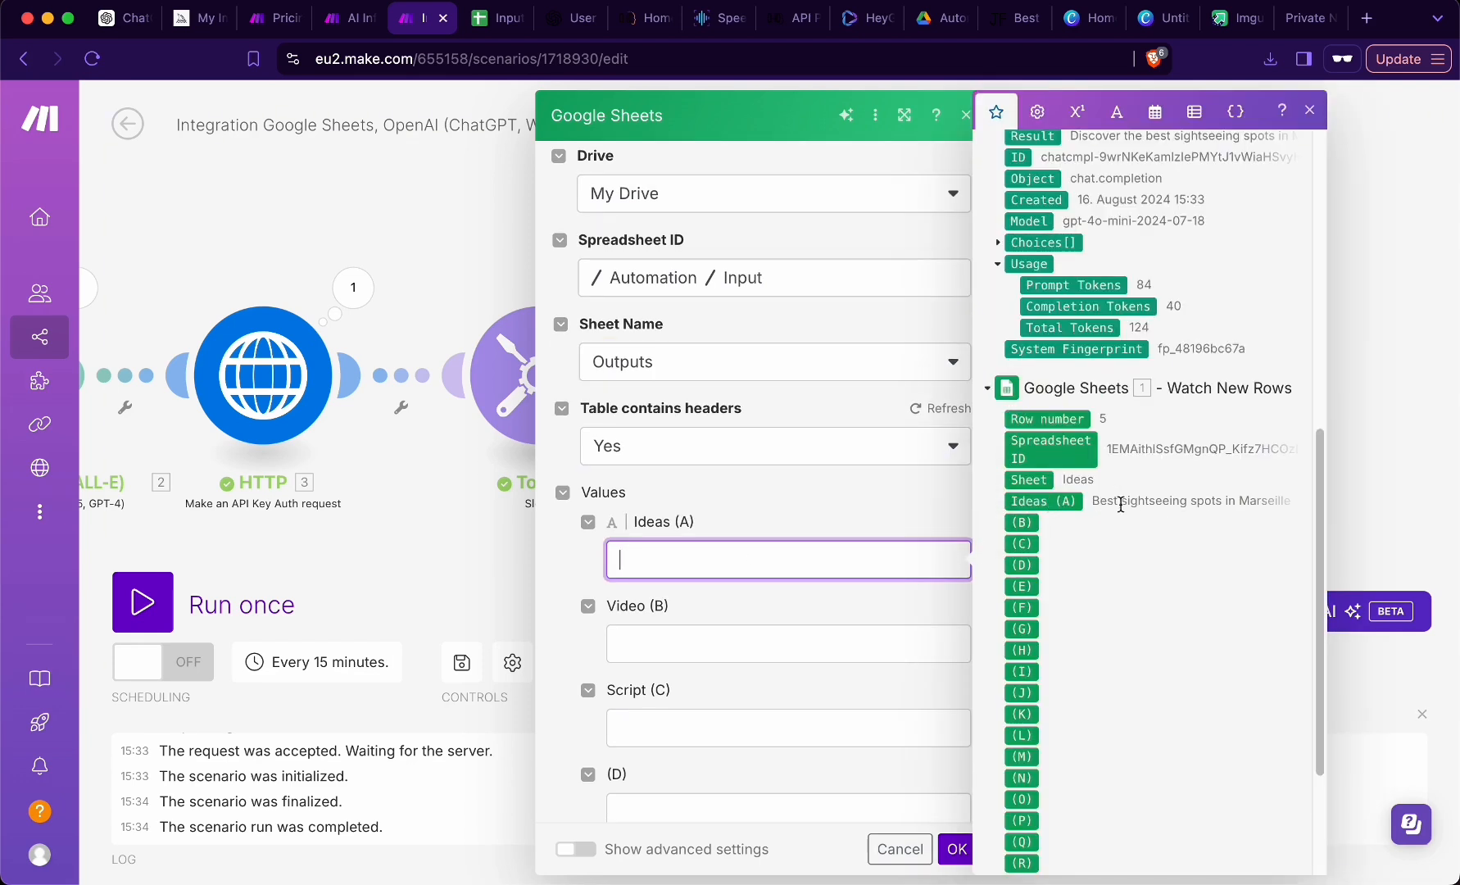
{"action": "left_click", "coordinate": [1041, 501]}
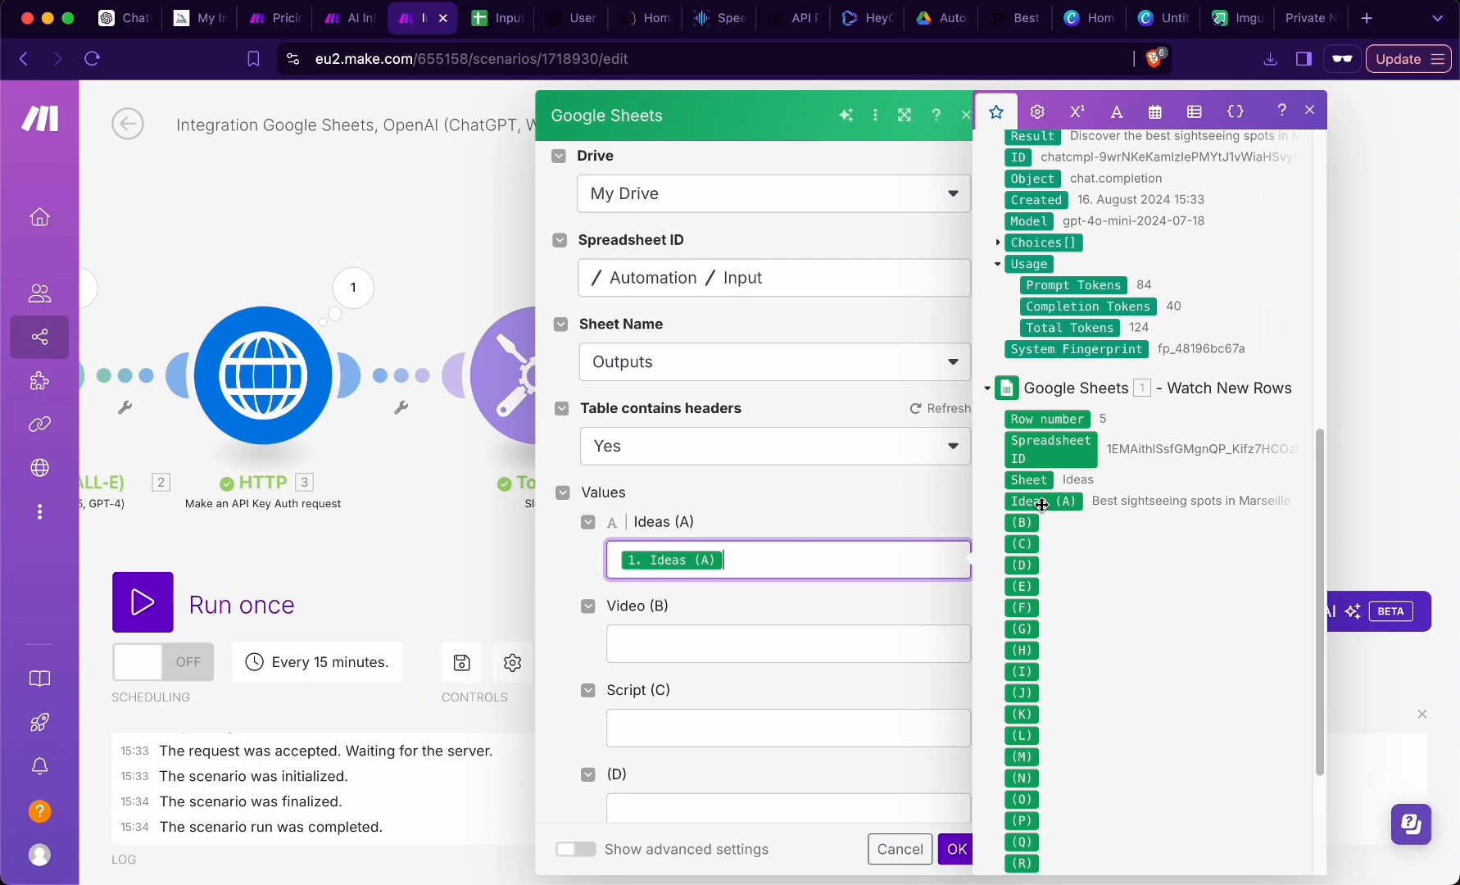
- Map the Video column to the result_url inside talks[] from the last HTTP module's data
{"action": "key", "text": "Tab"}
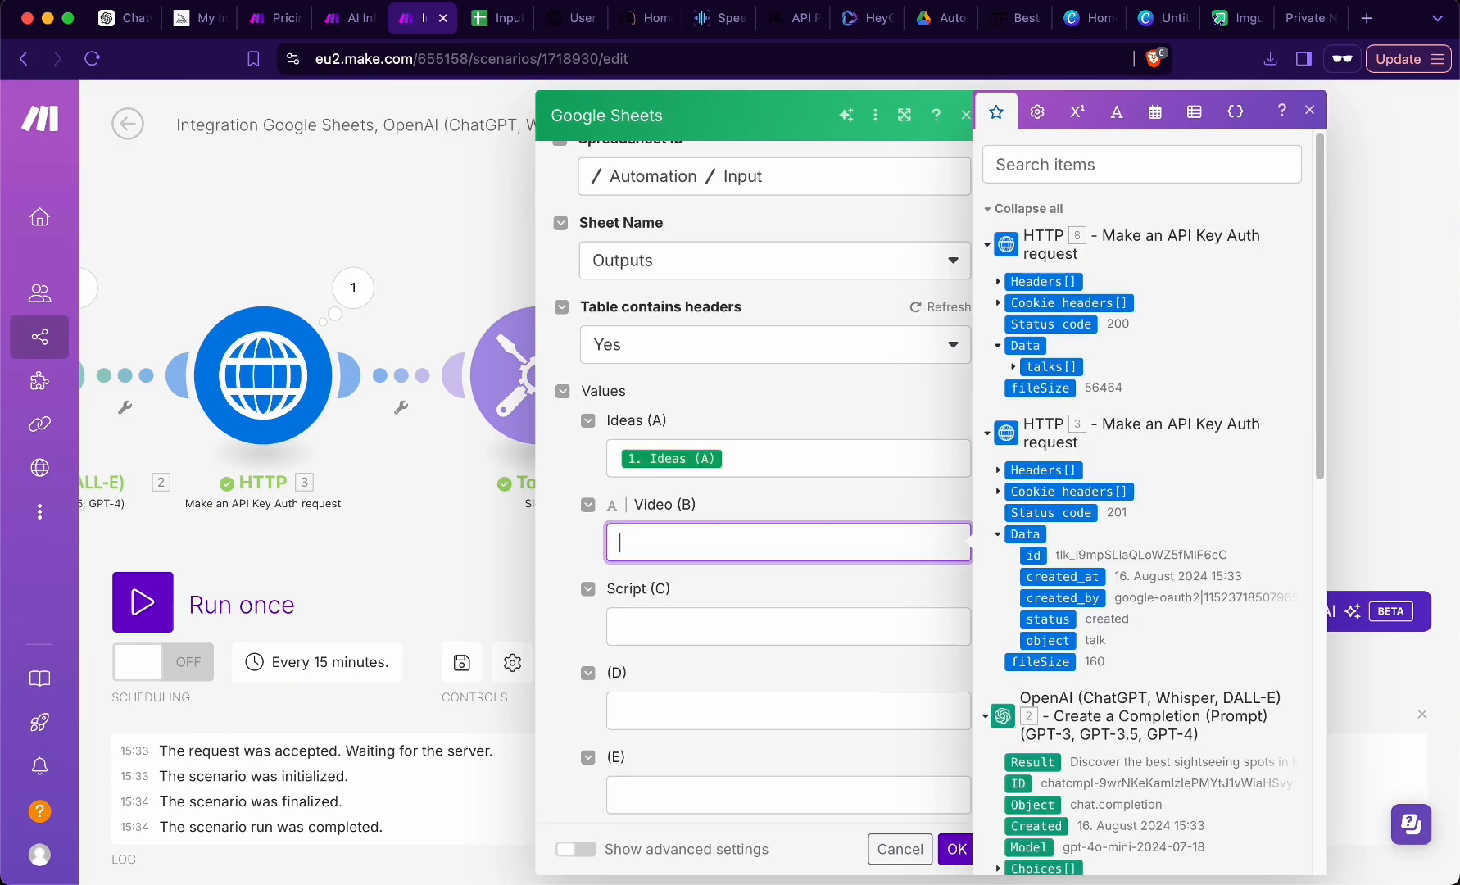
{"action": "left_click", "coordinate": [1013, 367]}
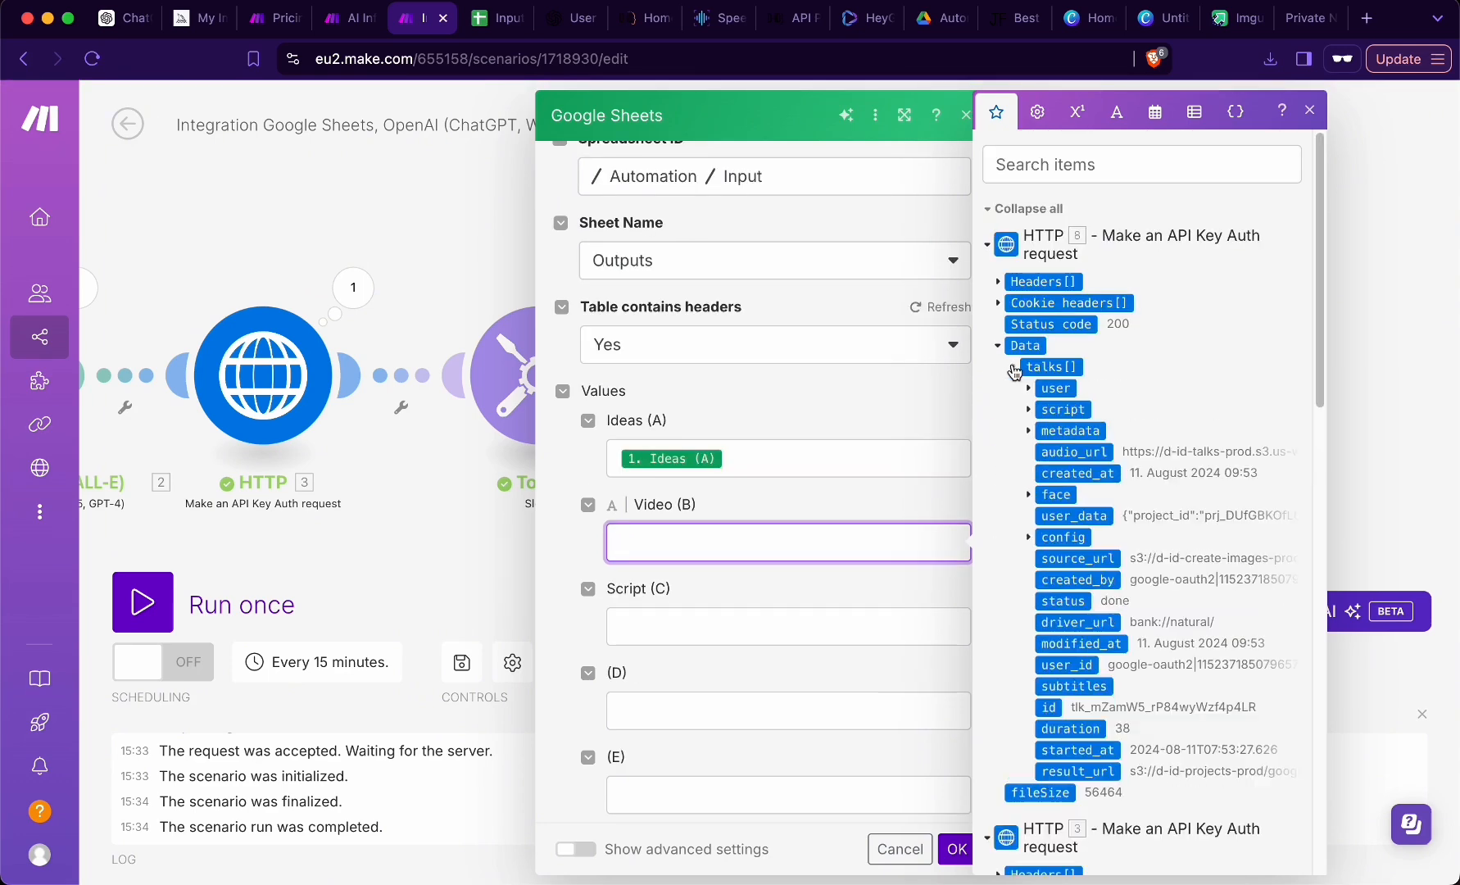
{"action": "left_click", "coordinate": [1079, 771]}
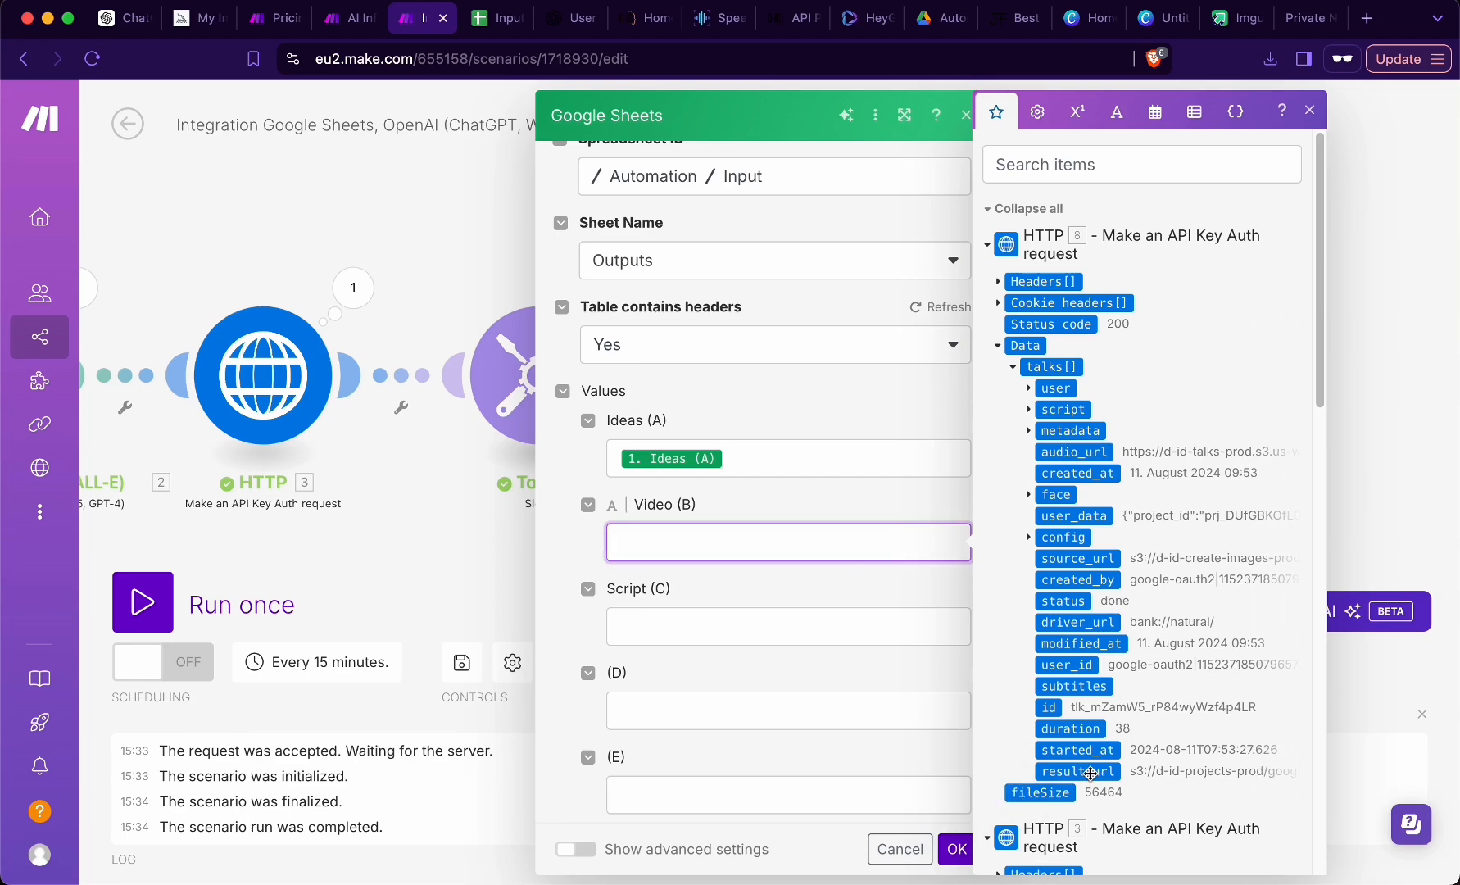
- Map the Script column to the OpenAI module's Choices Message Content and confirm the Add a Row module's settings
{"action": "left_click", "coordinate": [716, 634]}
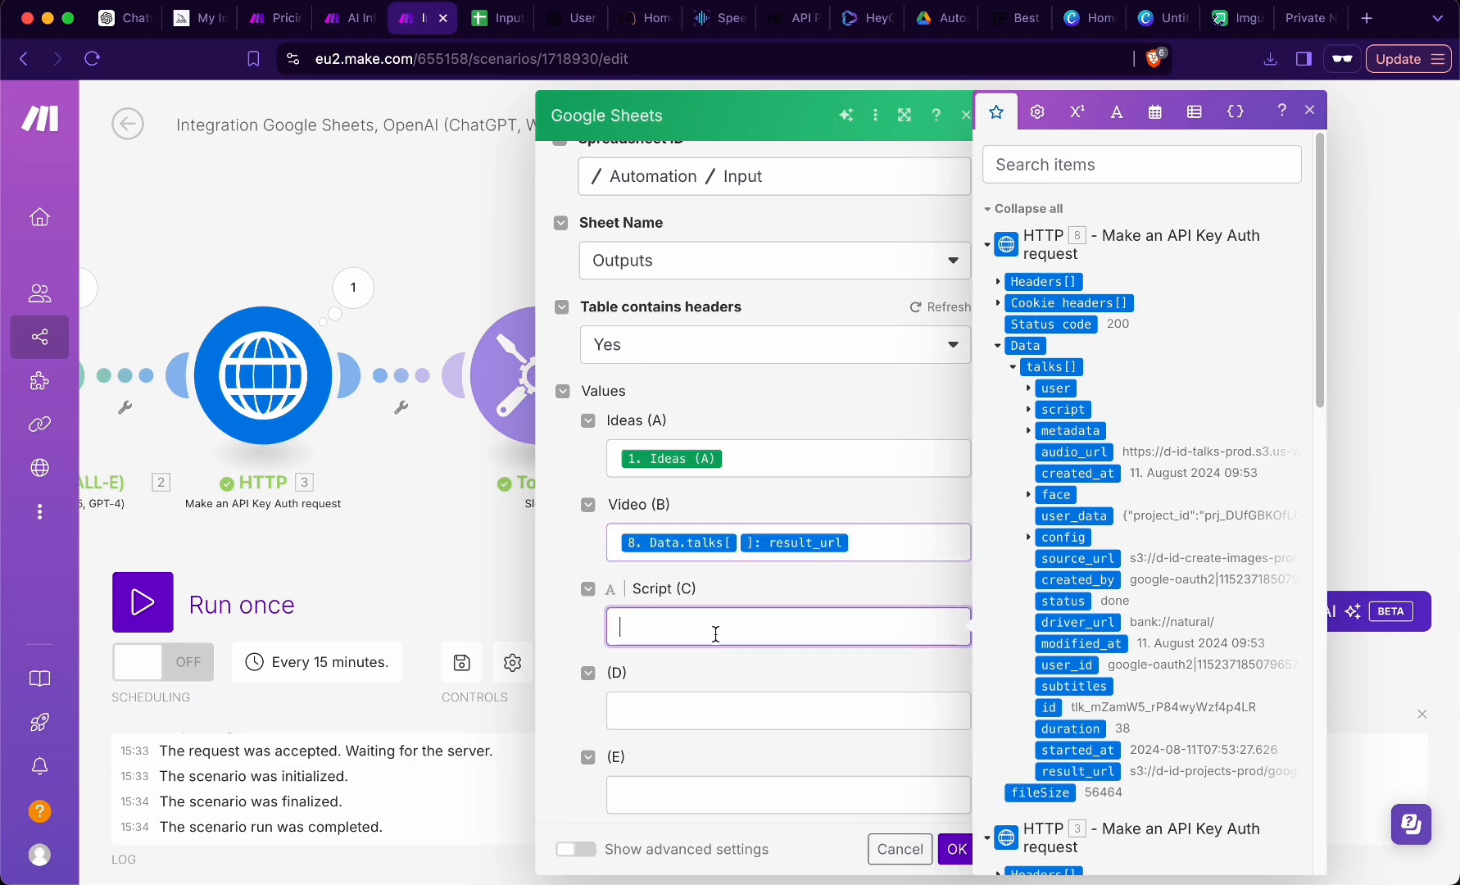
{"action": "left_click", "coordinate": [998, 347]}
{"action": "scroll", "coordinate": [1029, 476], "scroll_direction": "down", "scroll_amount": 4}
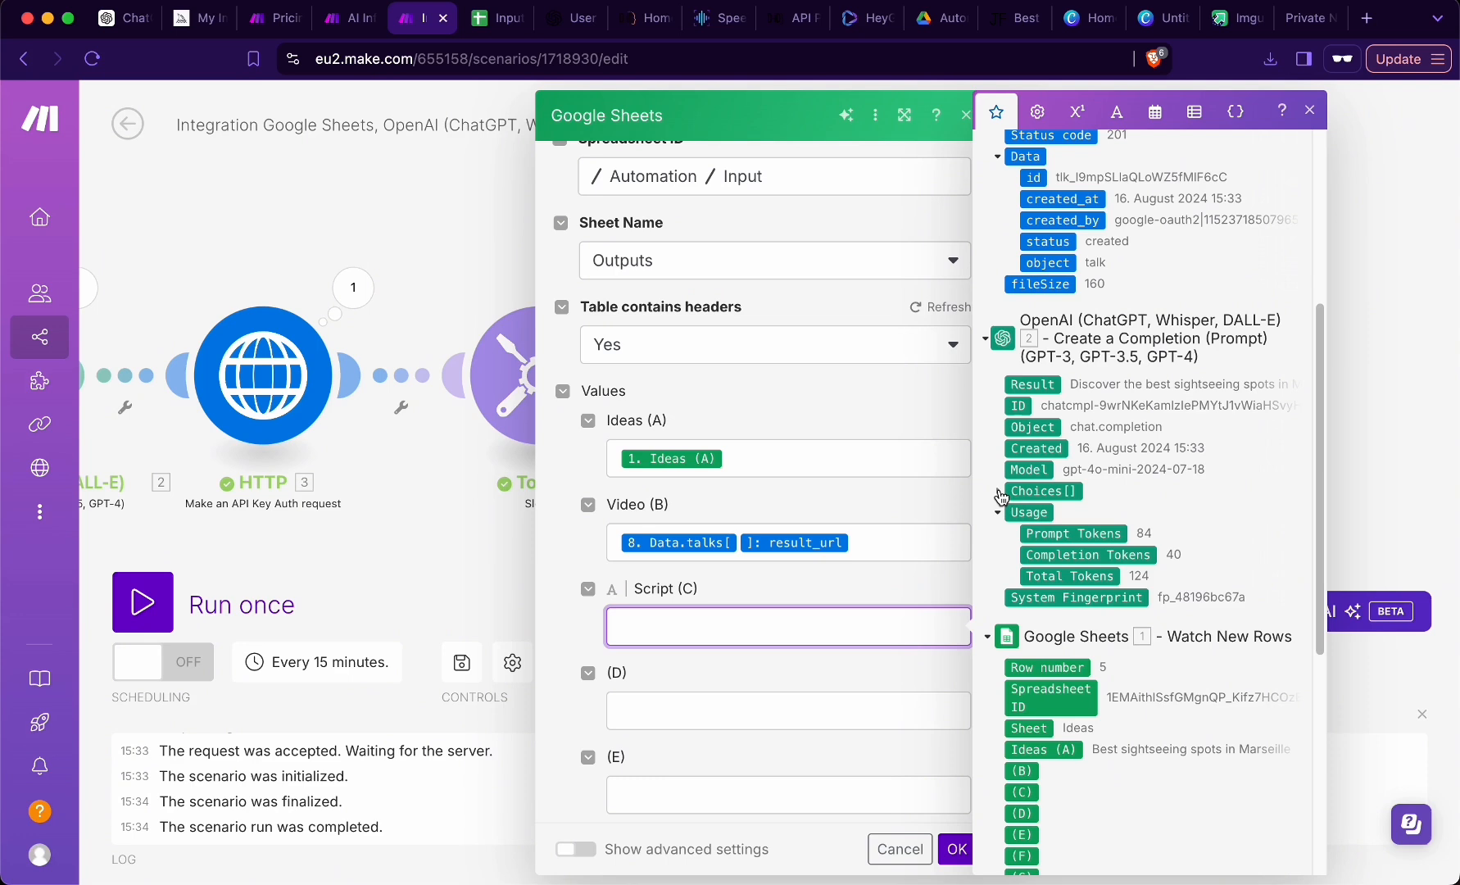
{"action": "left_click", "coordinate": [999, 492]}
{"action": "left_click", "coordinate": [1014, 599]}
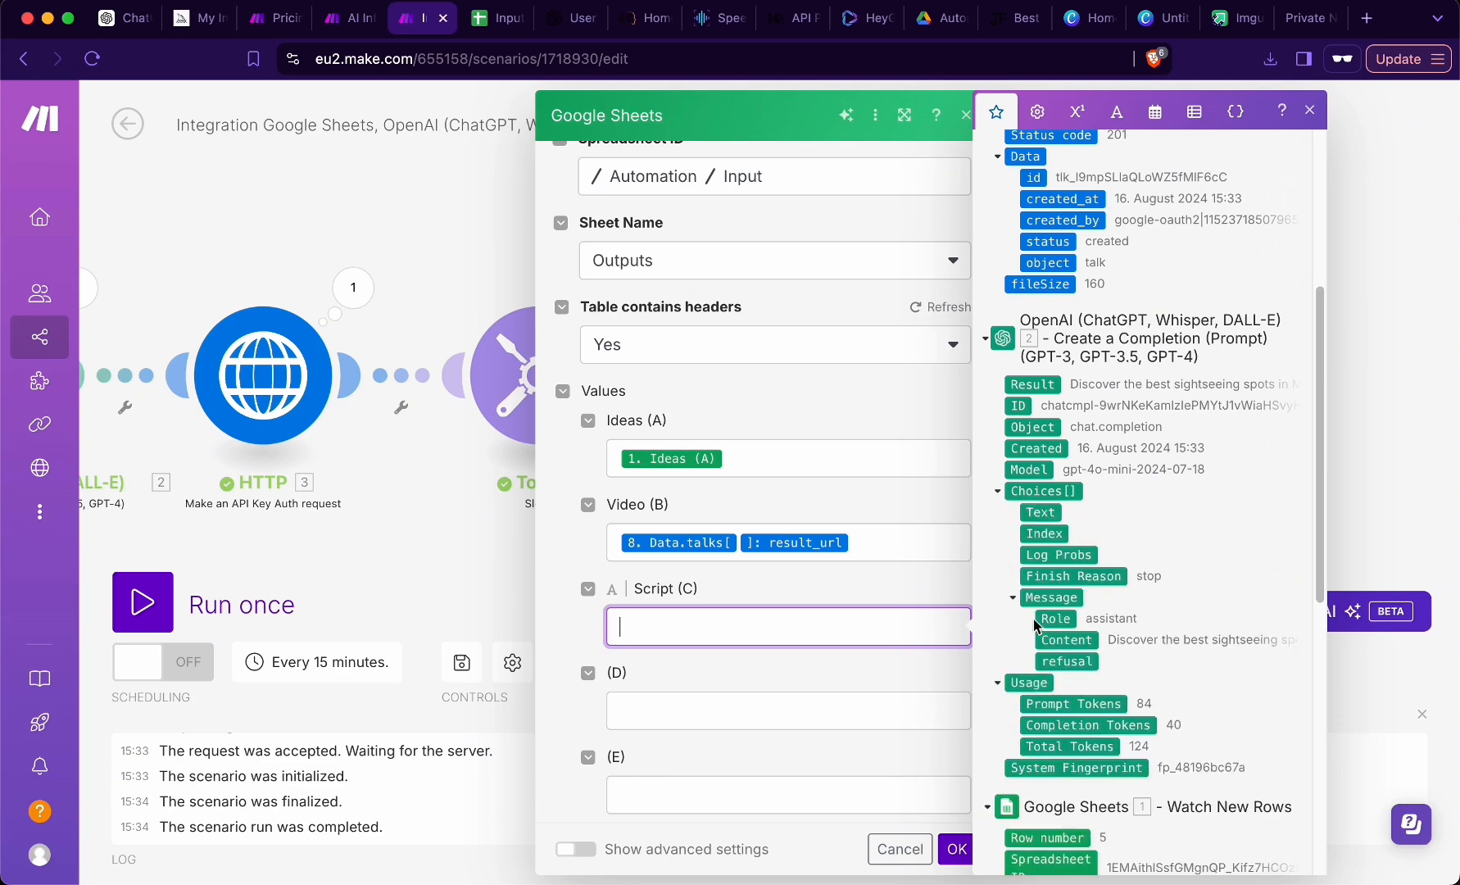
{"action": "left_click", "coordinate": [1061, 639]}
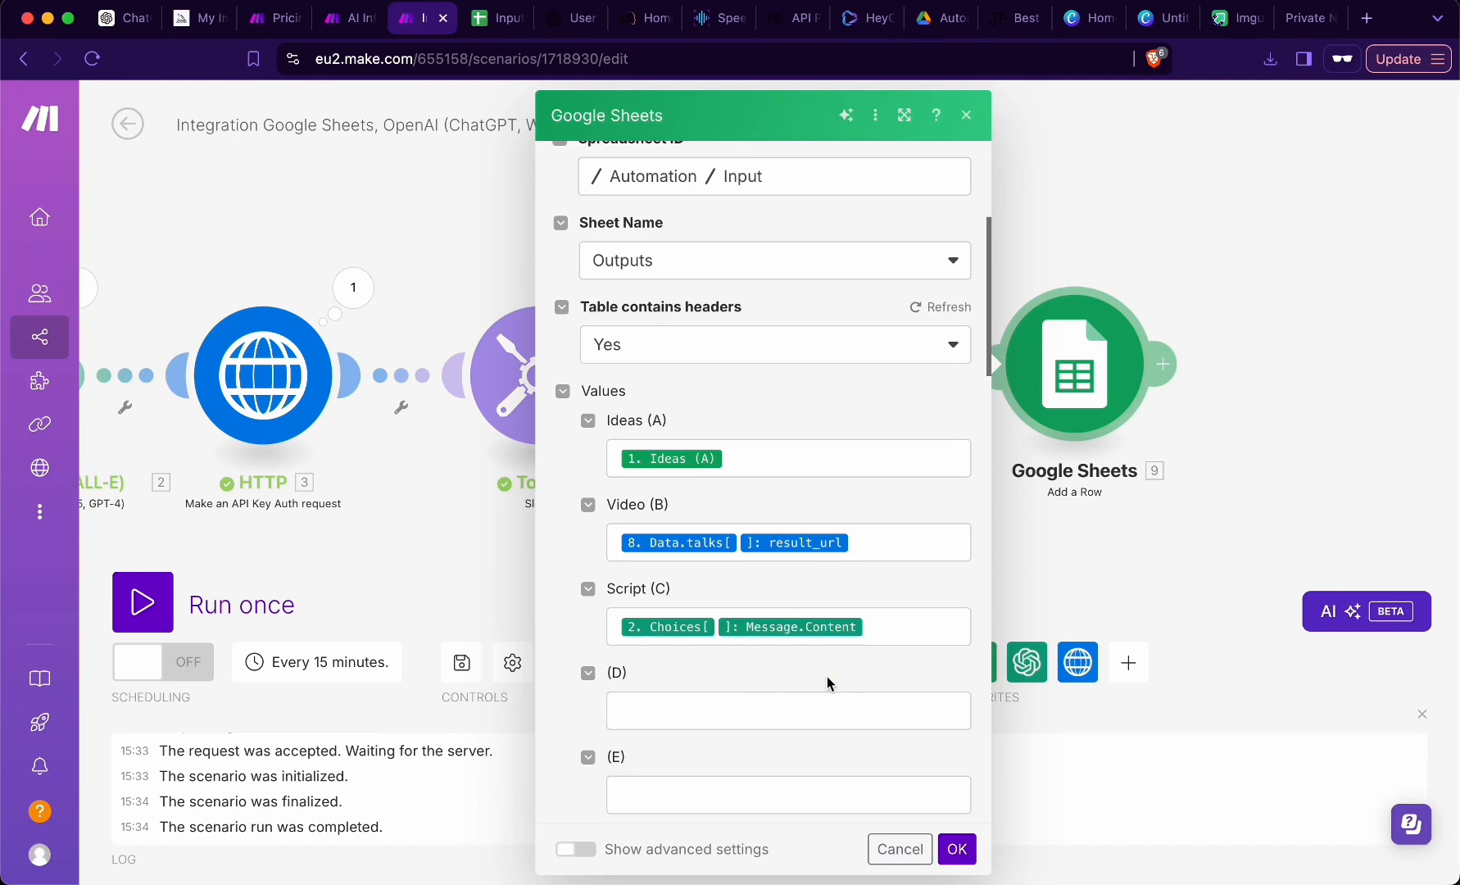
{"action": "scroll", "coordinate": [851, 685], "scroll_direction": "down", "scroll_amount": 15}
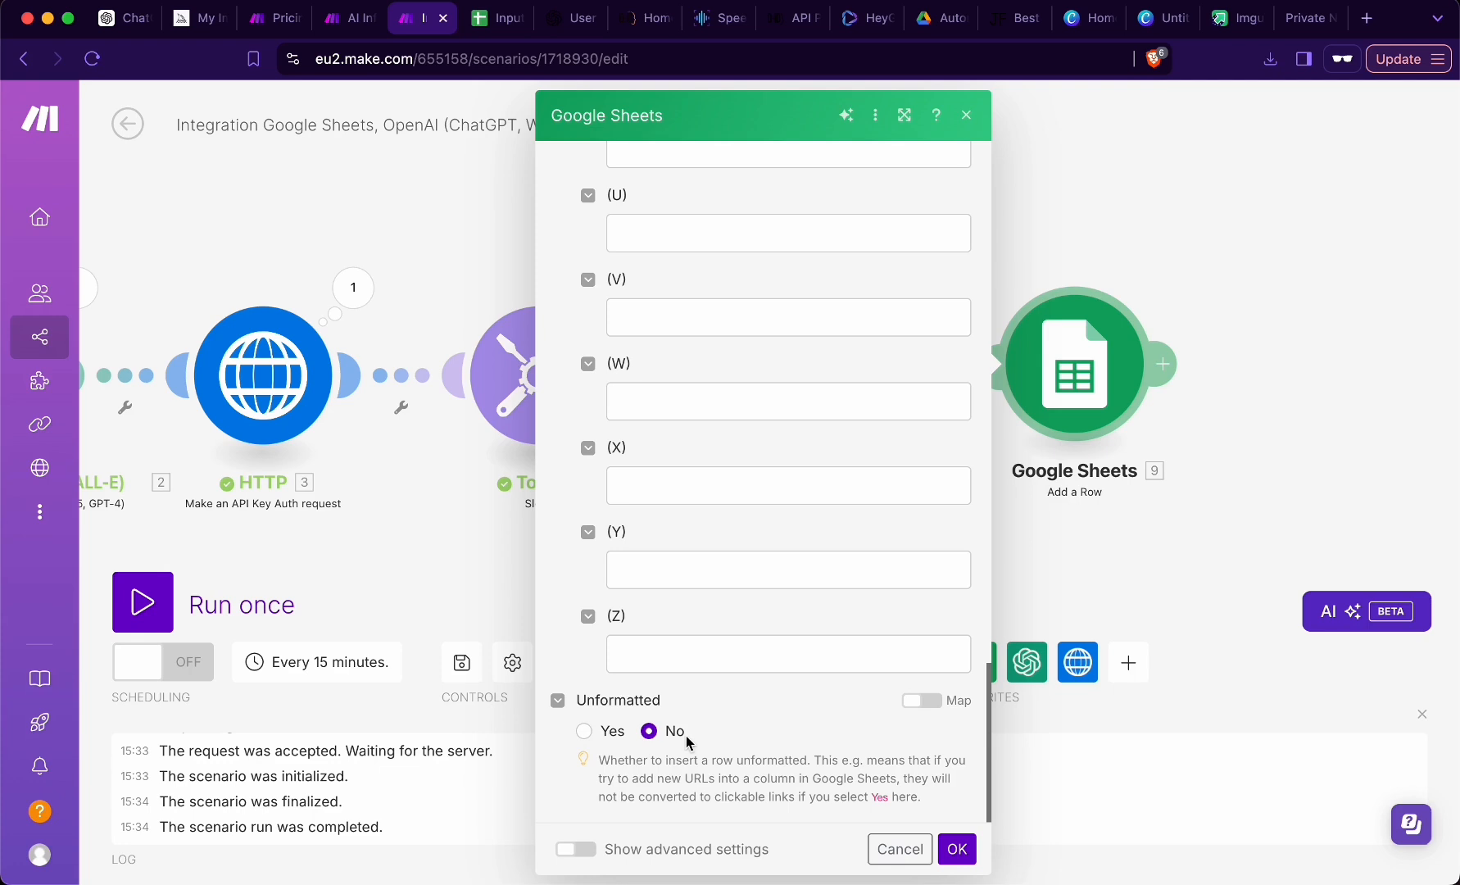
{"action": "left_click", "coordinate": [956, 849]}
- Run the scenario once on the idea "New foods of the 21st century" and check the row added to the Outputs sheet
{"action": "key", "text": "ctrl+Tab"}
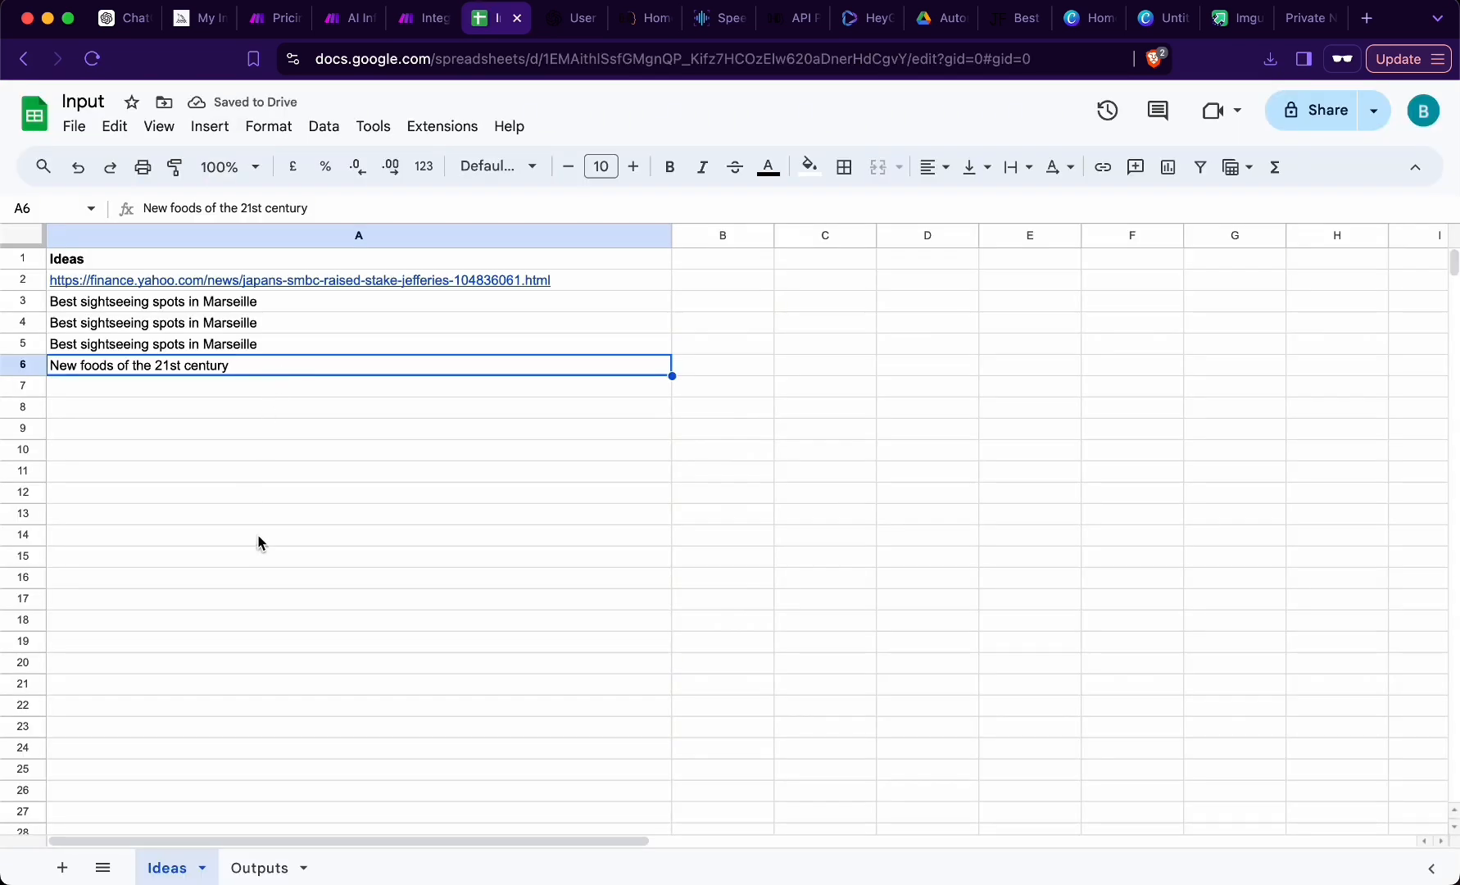
{"action": "key", "text": "alt+Down"}
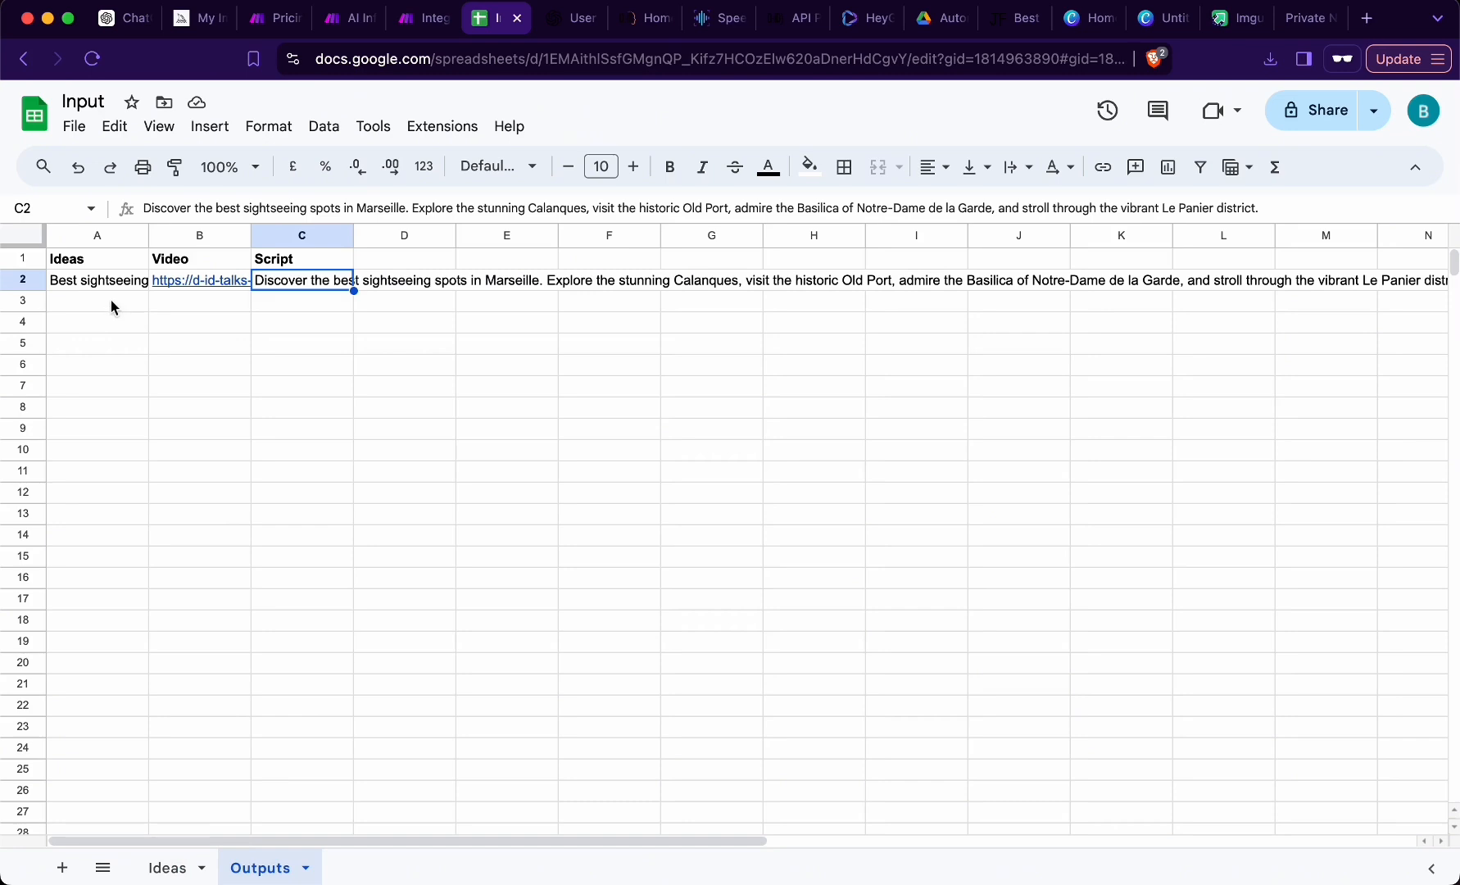
{"action": "left_click_drag", "start_coordinate": [110, 300], "coordinate": [332, 309]}
{"action": "left_click", "coordinate": [113, 302]}
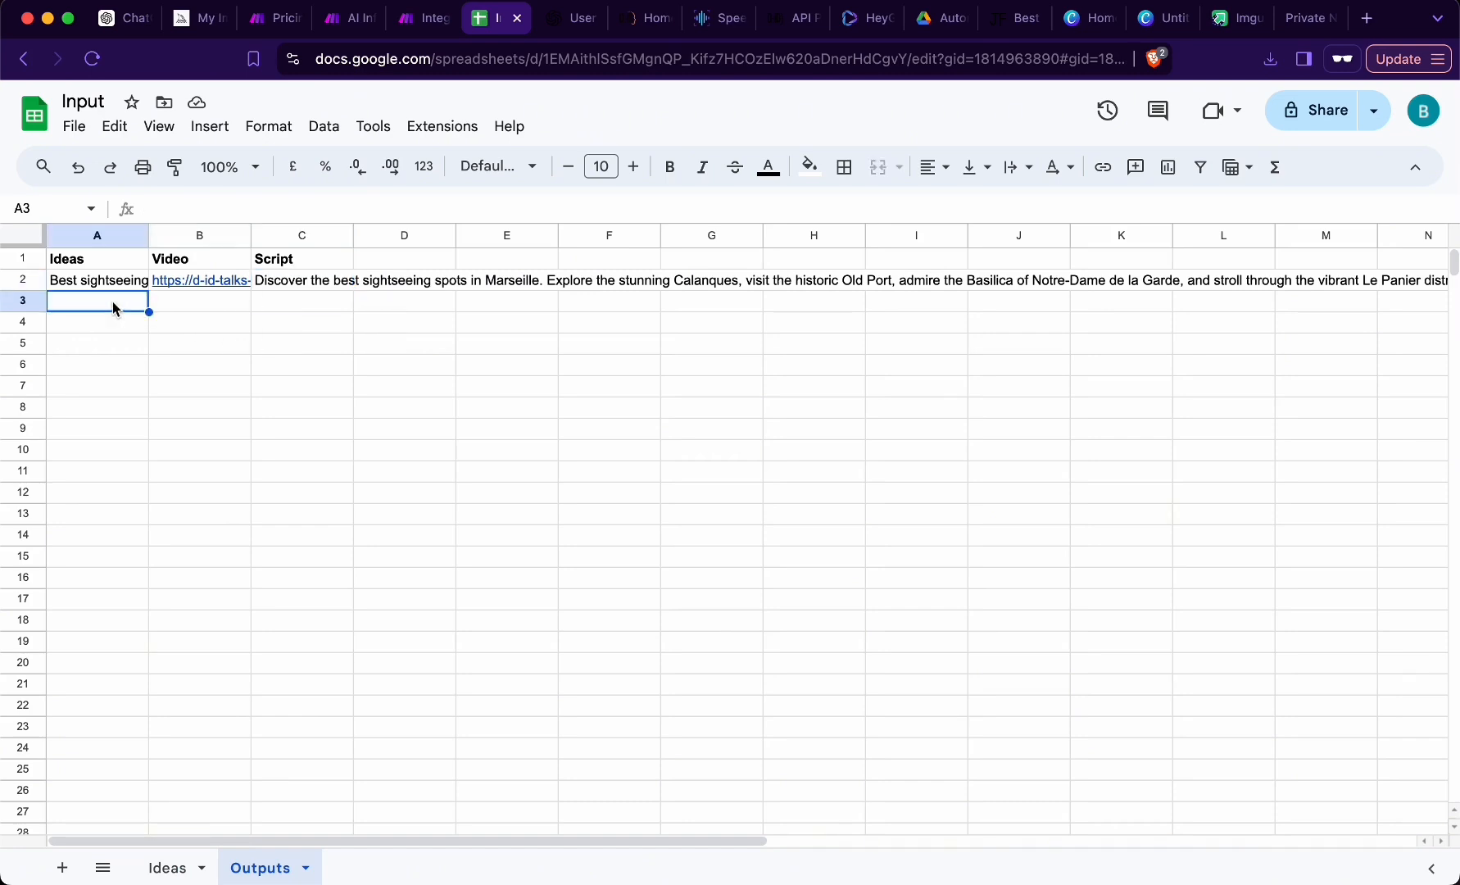
{"action": "left_click", "coordinate": [412, 20]}
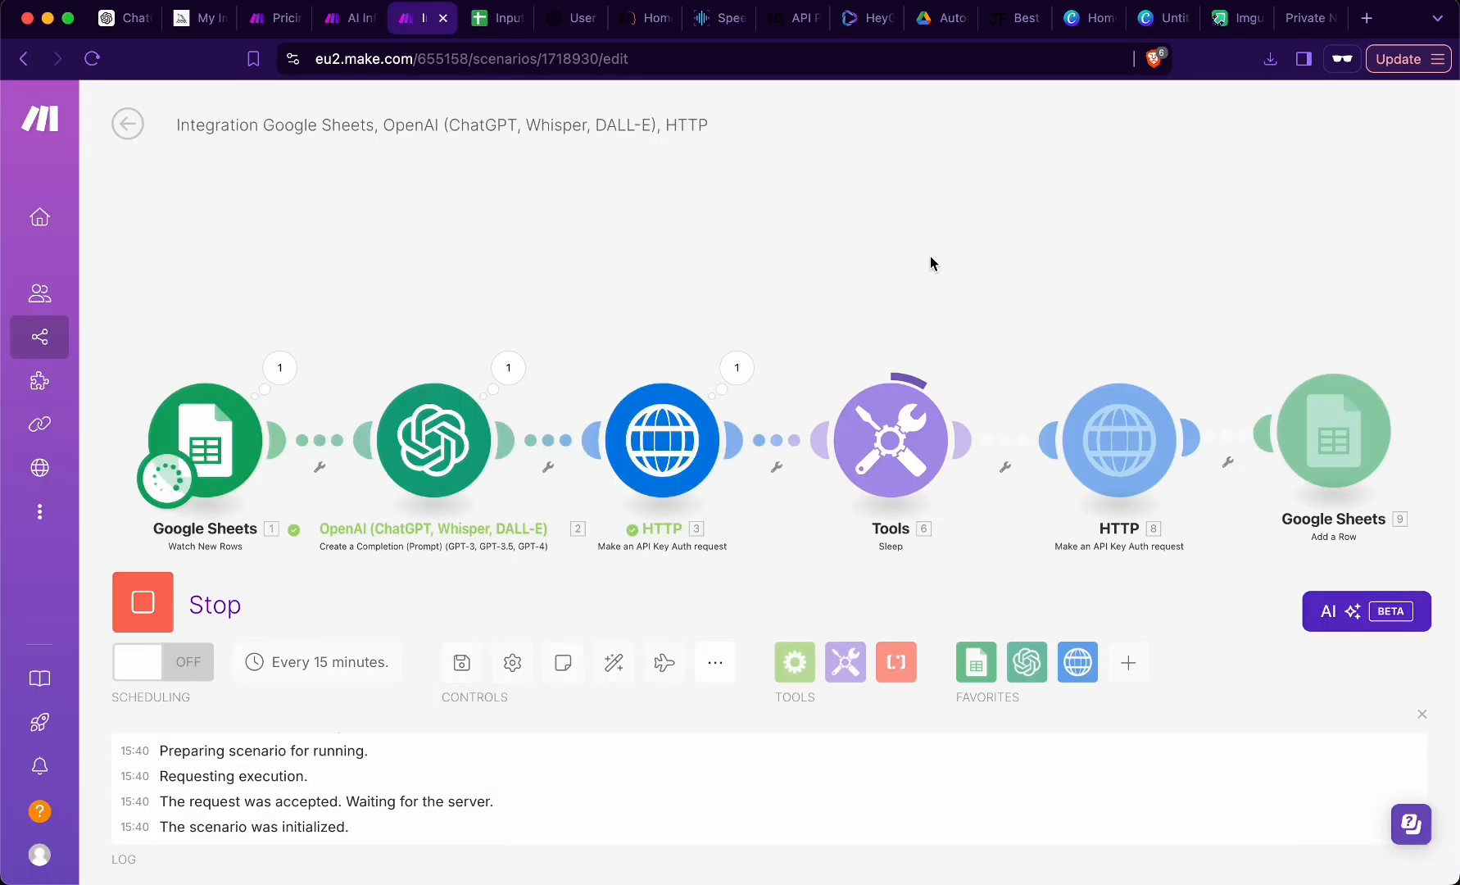
{"action": "key", "text": "ctrl+Tab"}
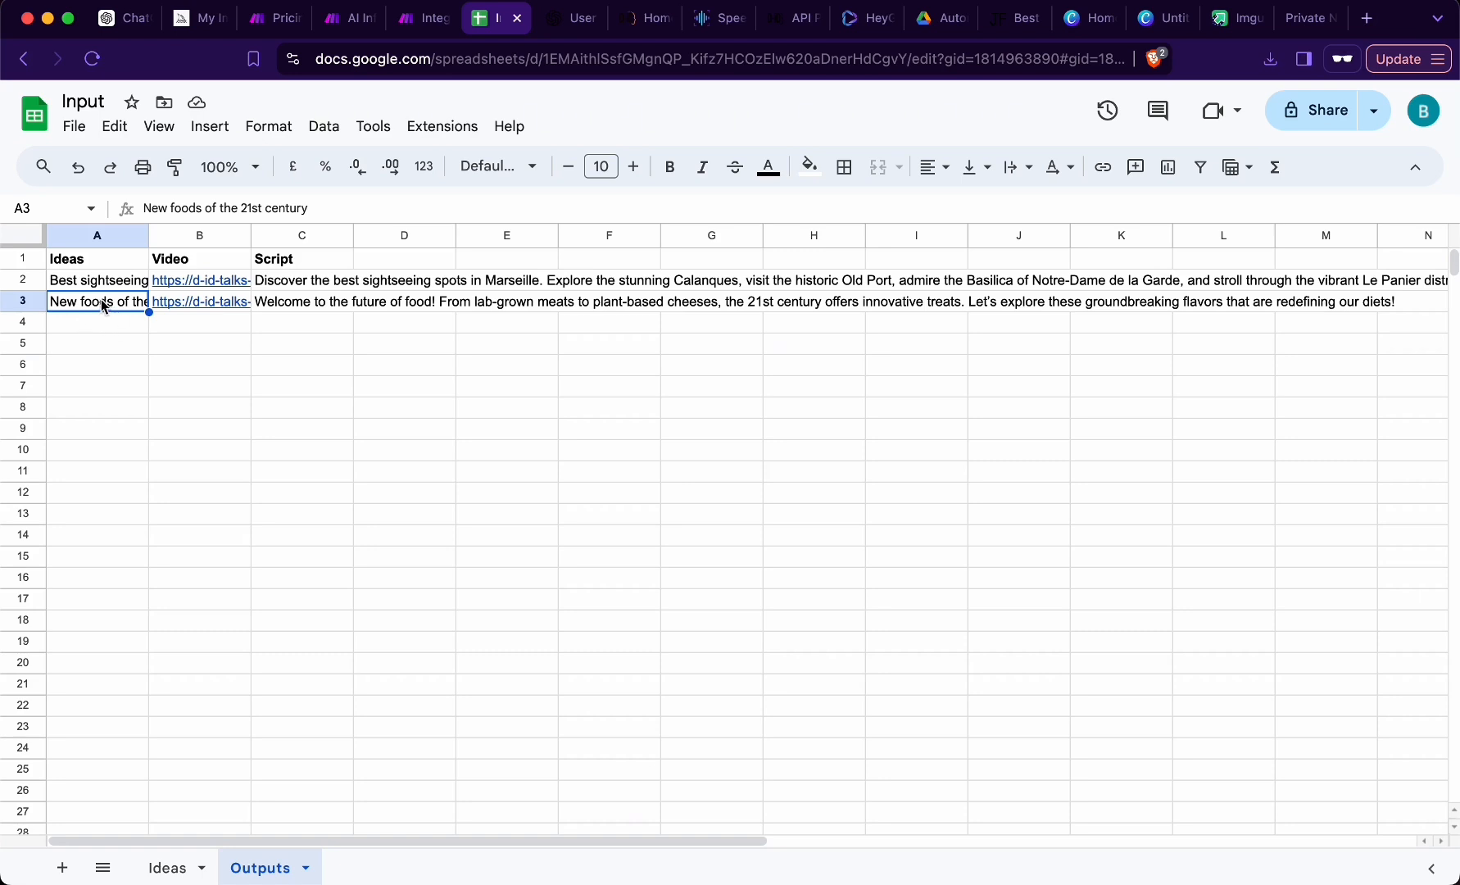
{"action": "mouse_move", "coordinate": [227, 305]}
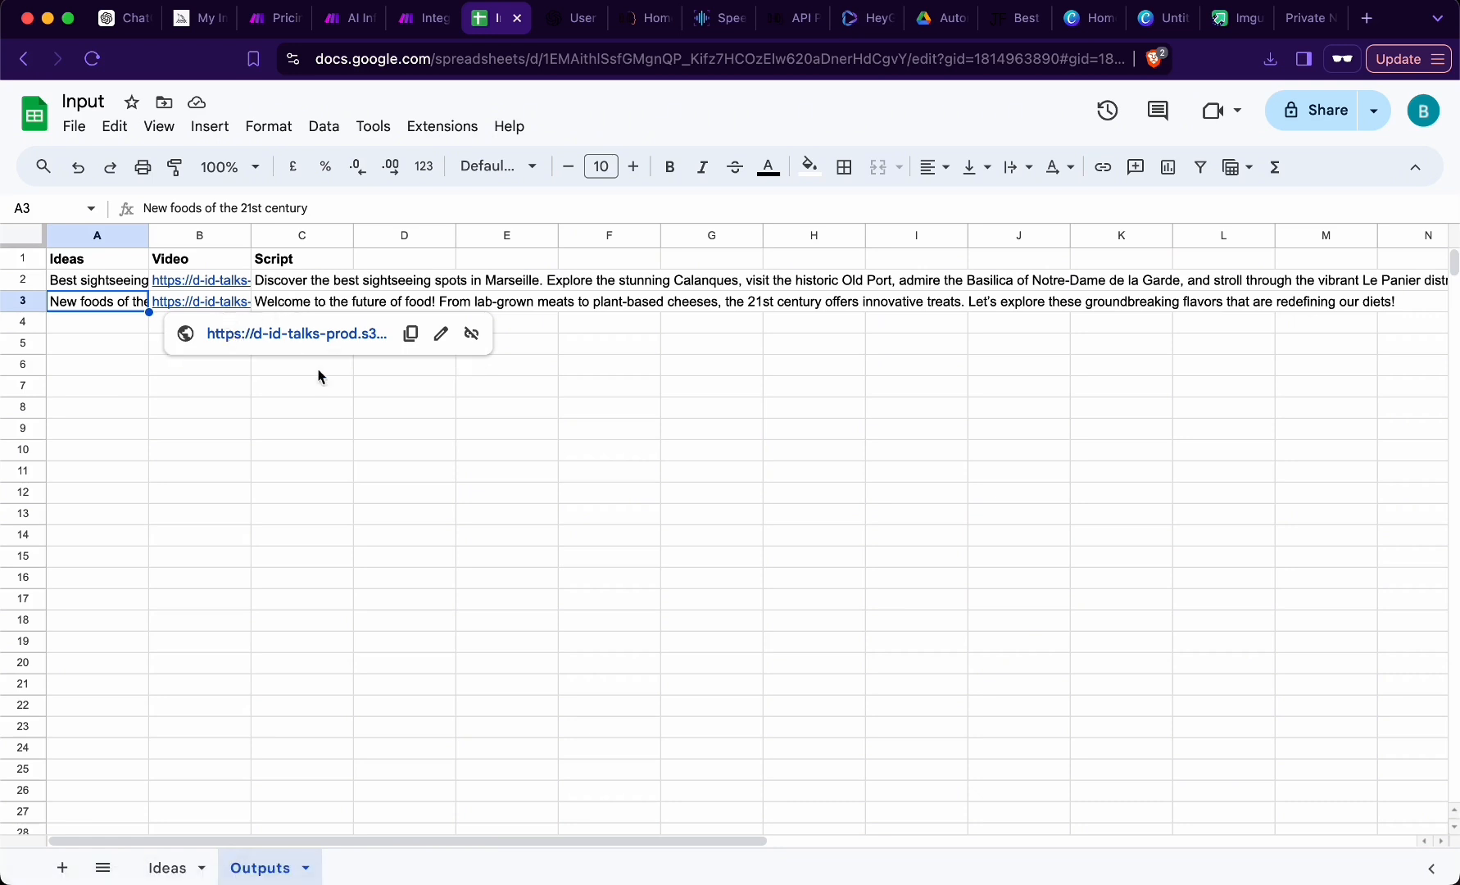
- Switch to Canva and create a custom-size design 1800 px wide and 3200 px high
{"action": "key", "text": "ctrl+shift+Tab"}
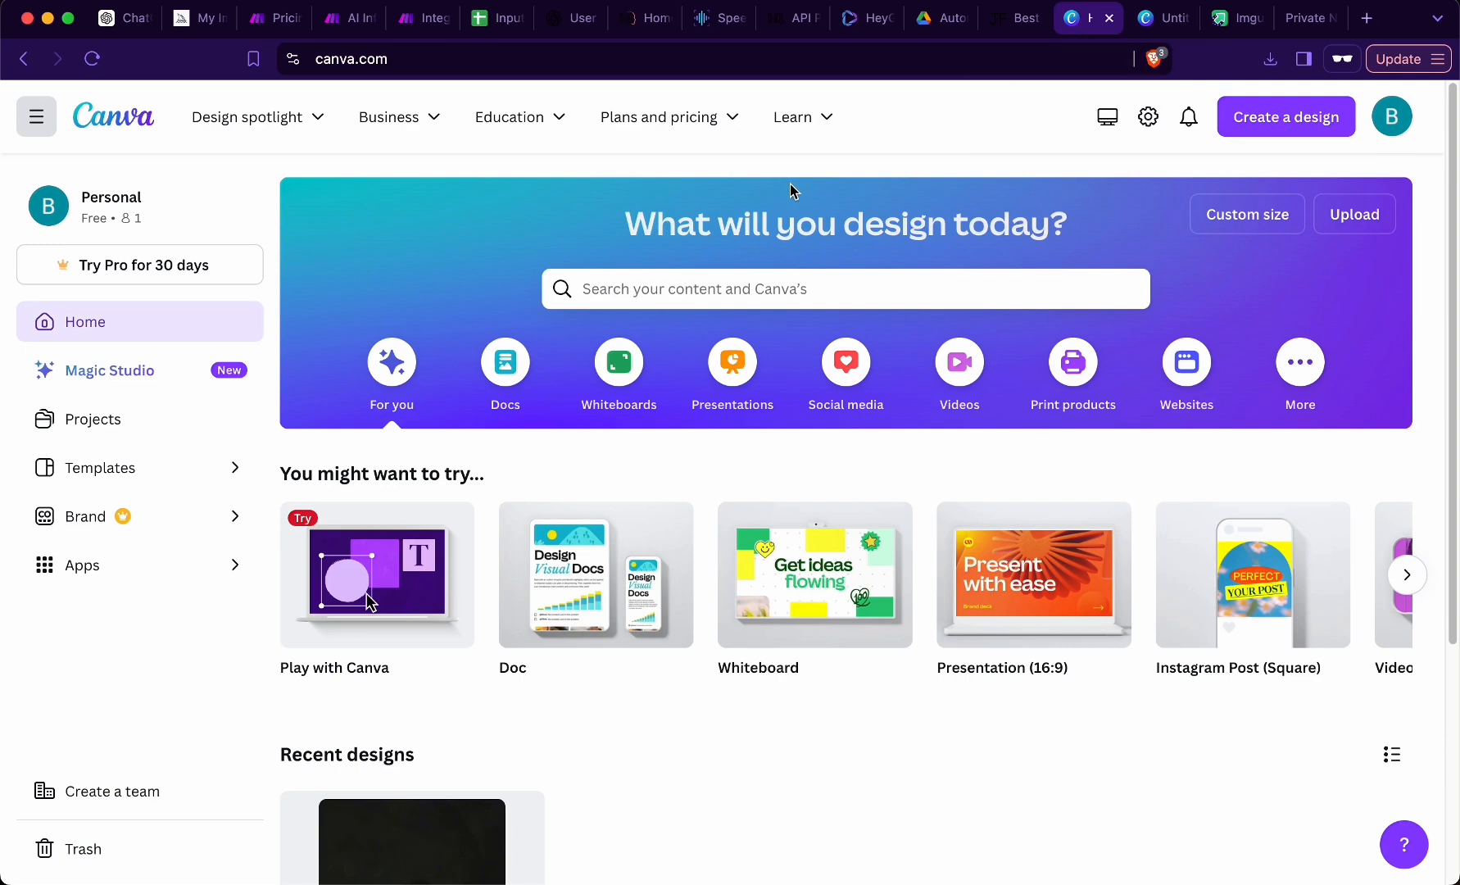
{"action": "left_click", "coordinate": [1287, 116]}
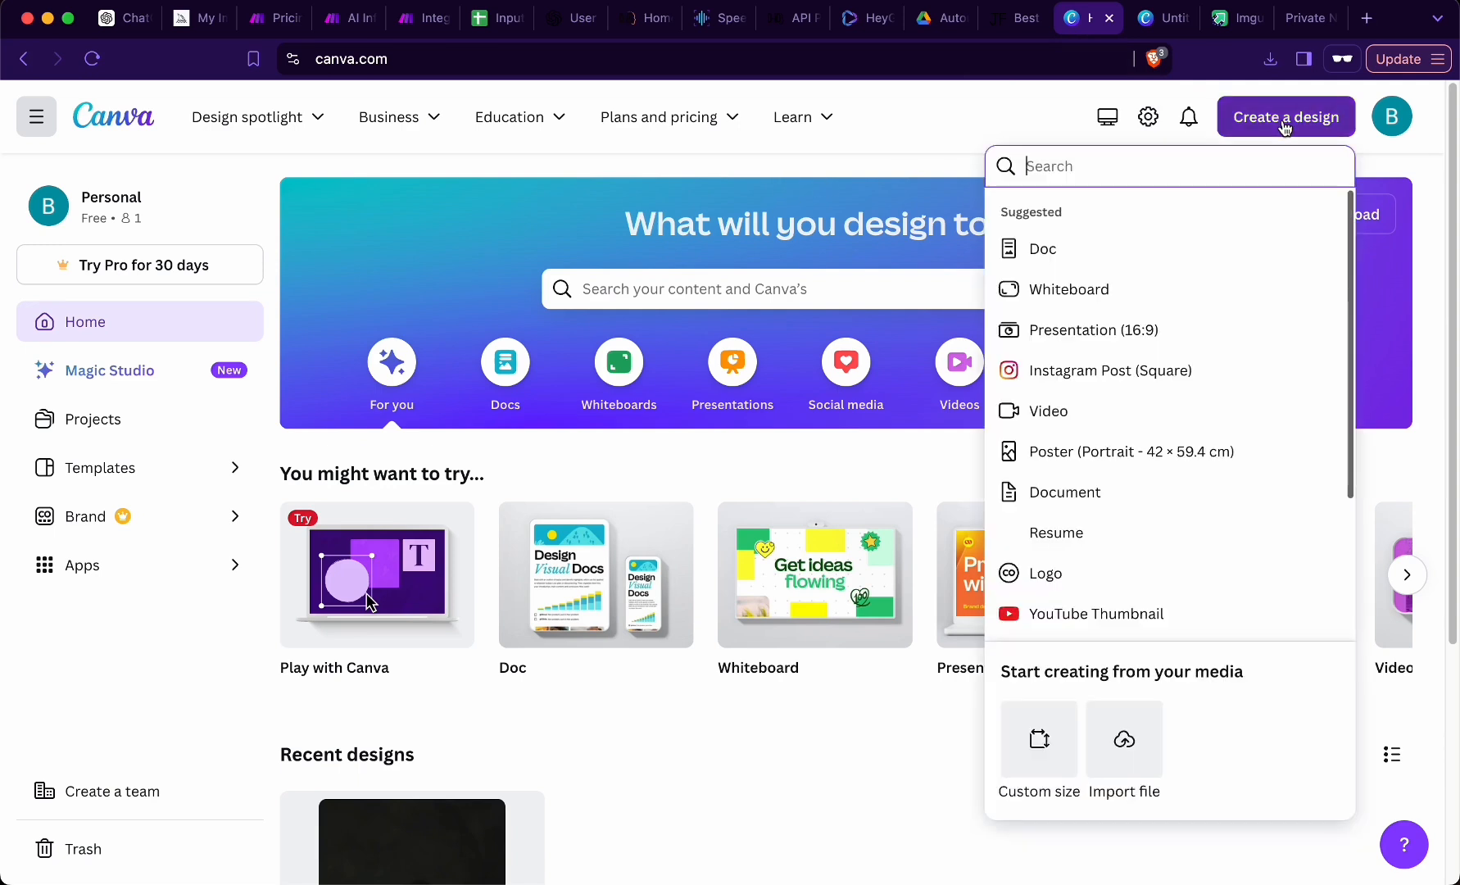
{"action": "left_click", "coordinate": [1041, 739]}
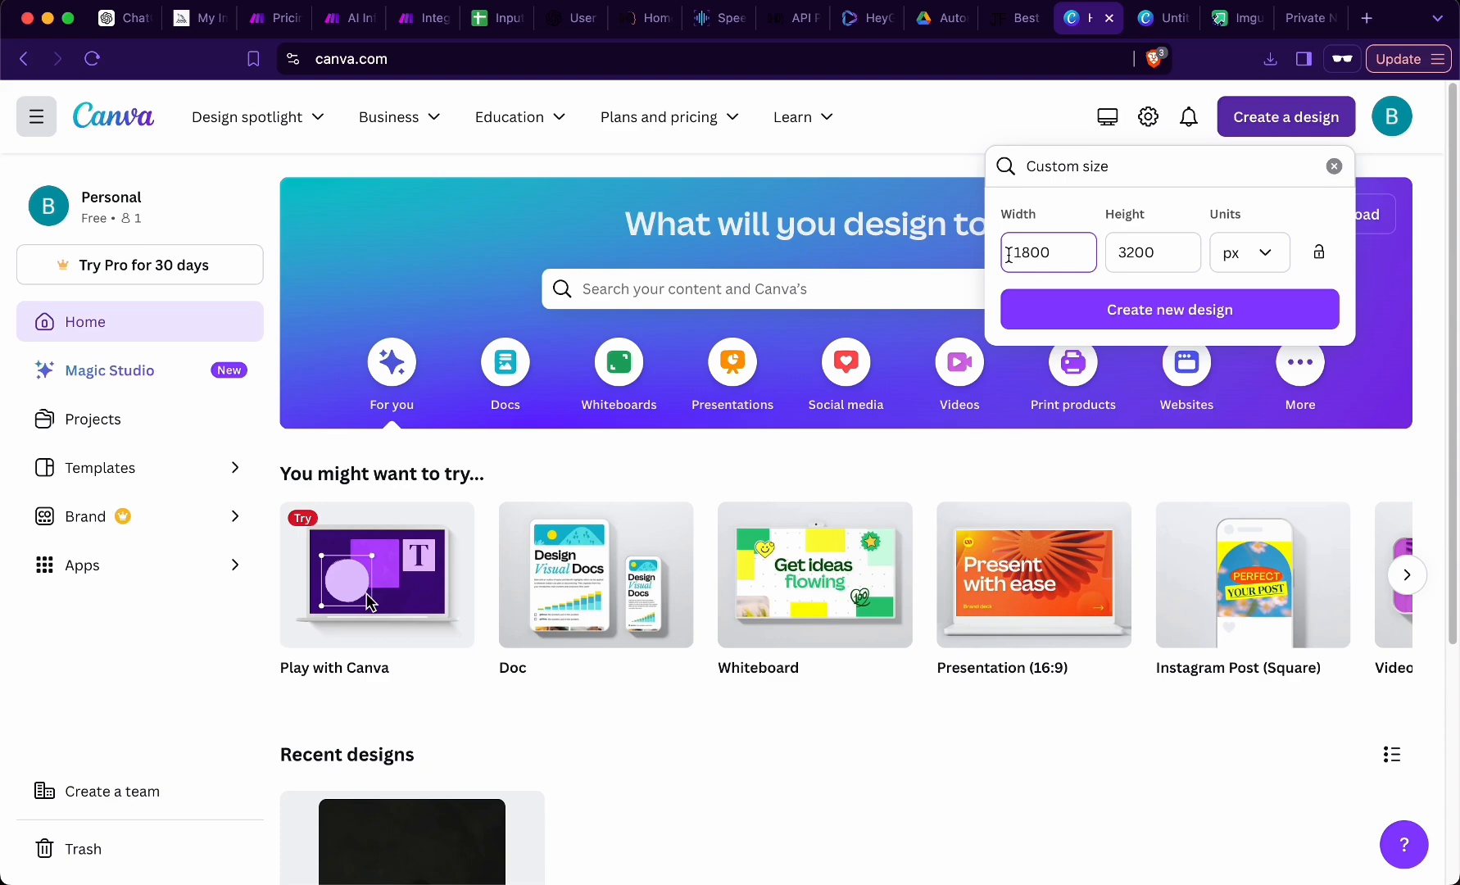
{"action": "left_click", "coordinate": [1155, 314]}
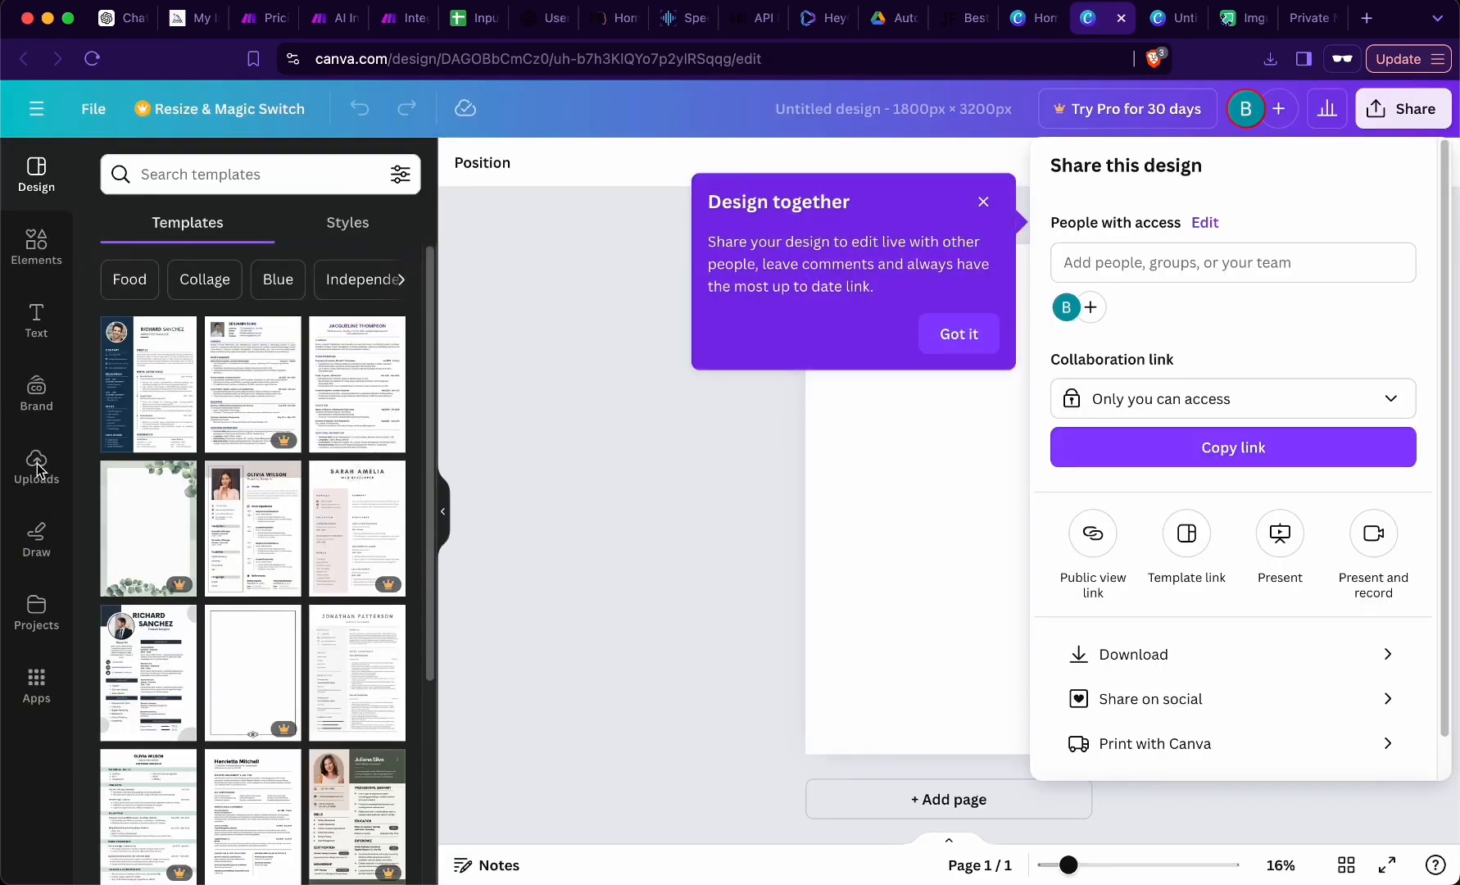
- Place the uploaded 14.1-second influencer video on the page, align it to the top and enlarge it to fill the full page height
{"action": "left_click", "coordinate": [34, 465]}
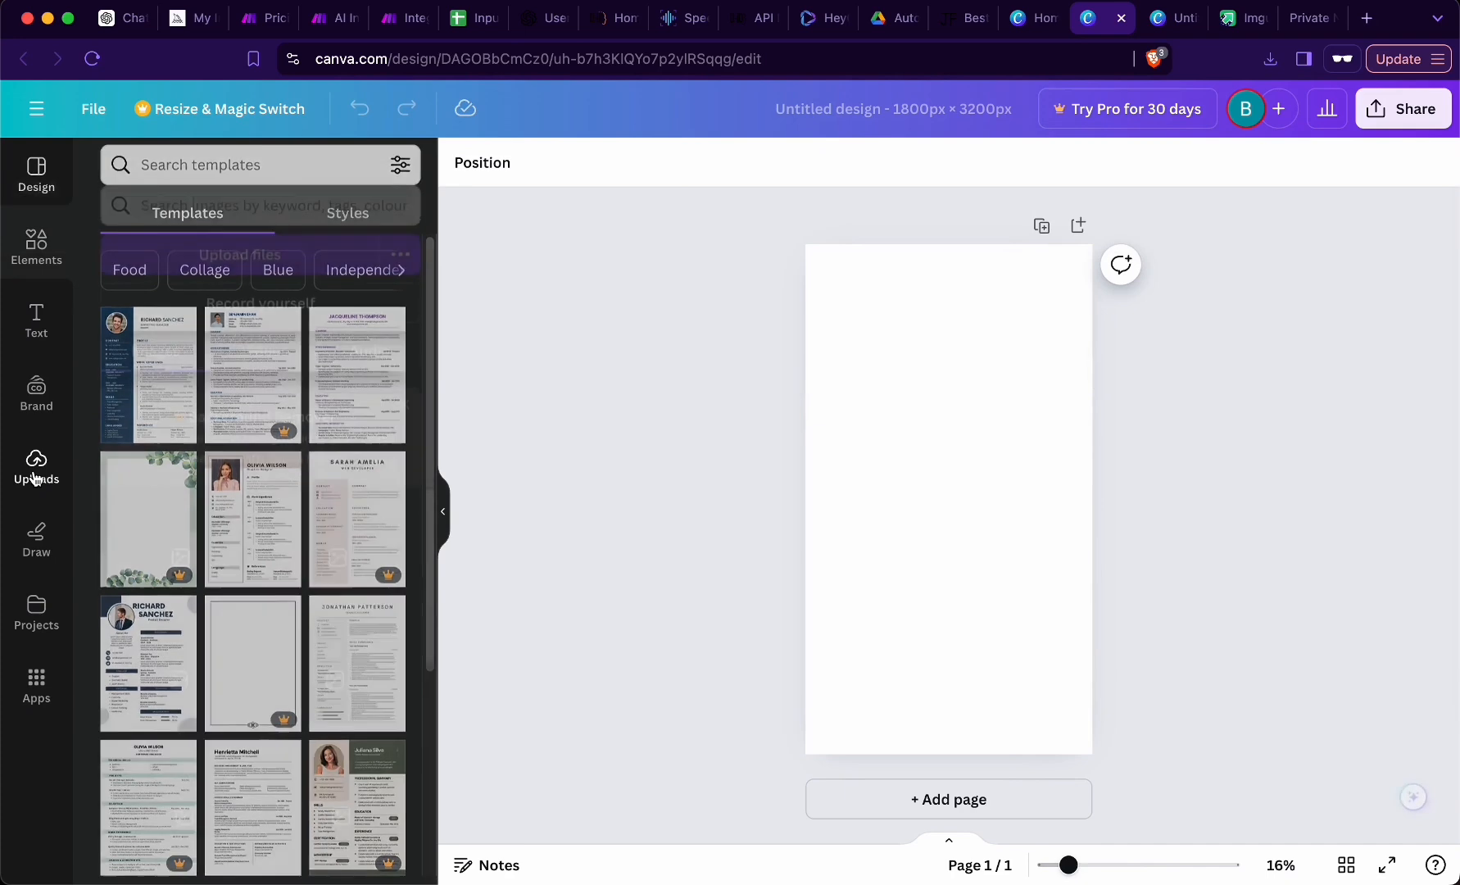
{"action": "left_click", "coordinate": [233, 229]}
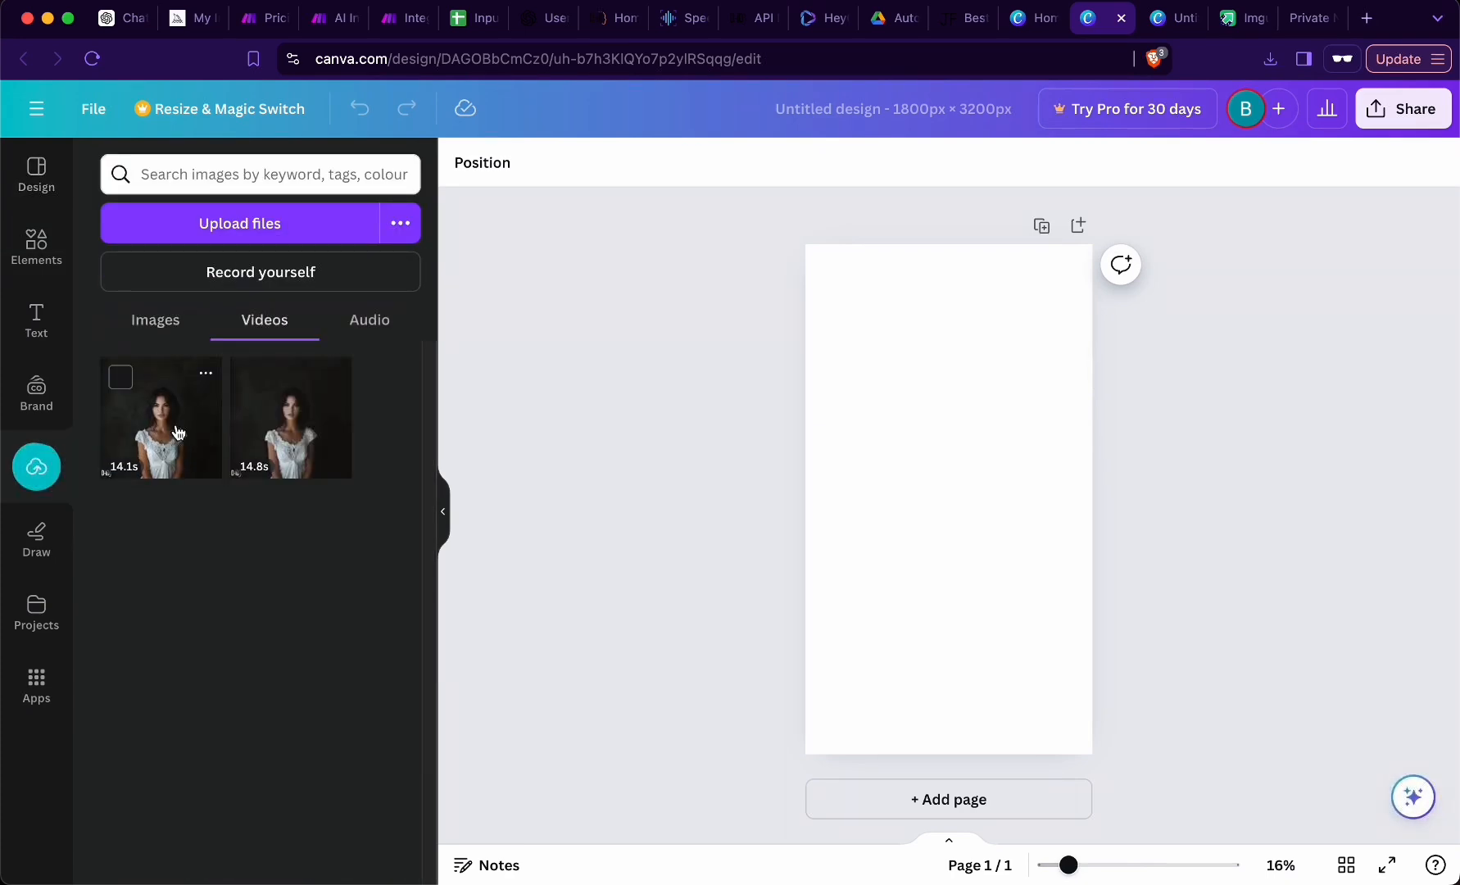
{"action": "left_click", "coordinate": [178, 432]}
{"action": "left_click_drag", "start_coordinate": [835, 385], "coordinate": [692, 244]}
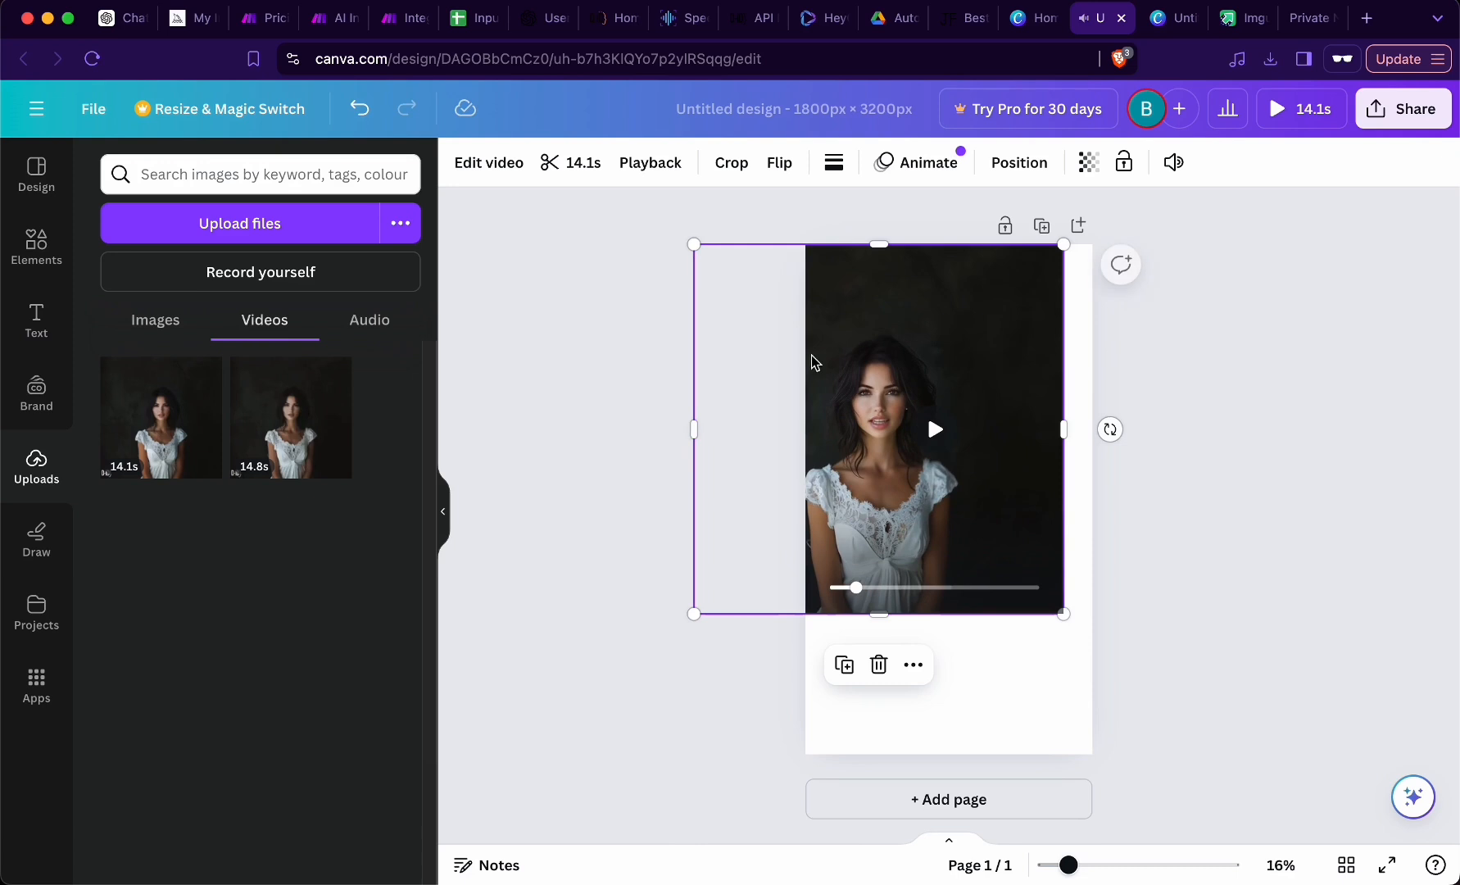
{"action": "left_click_drag", "start_coordinate": [1065, 614], "coordinate": [1205, 754]}
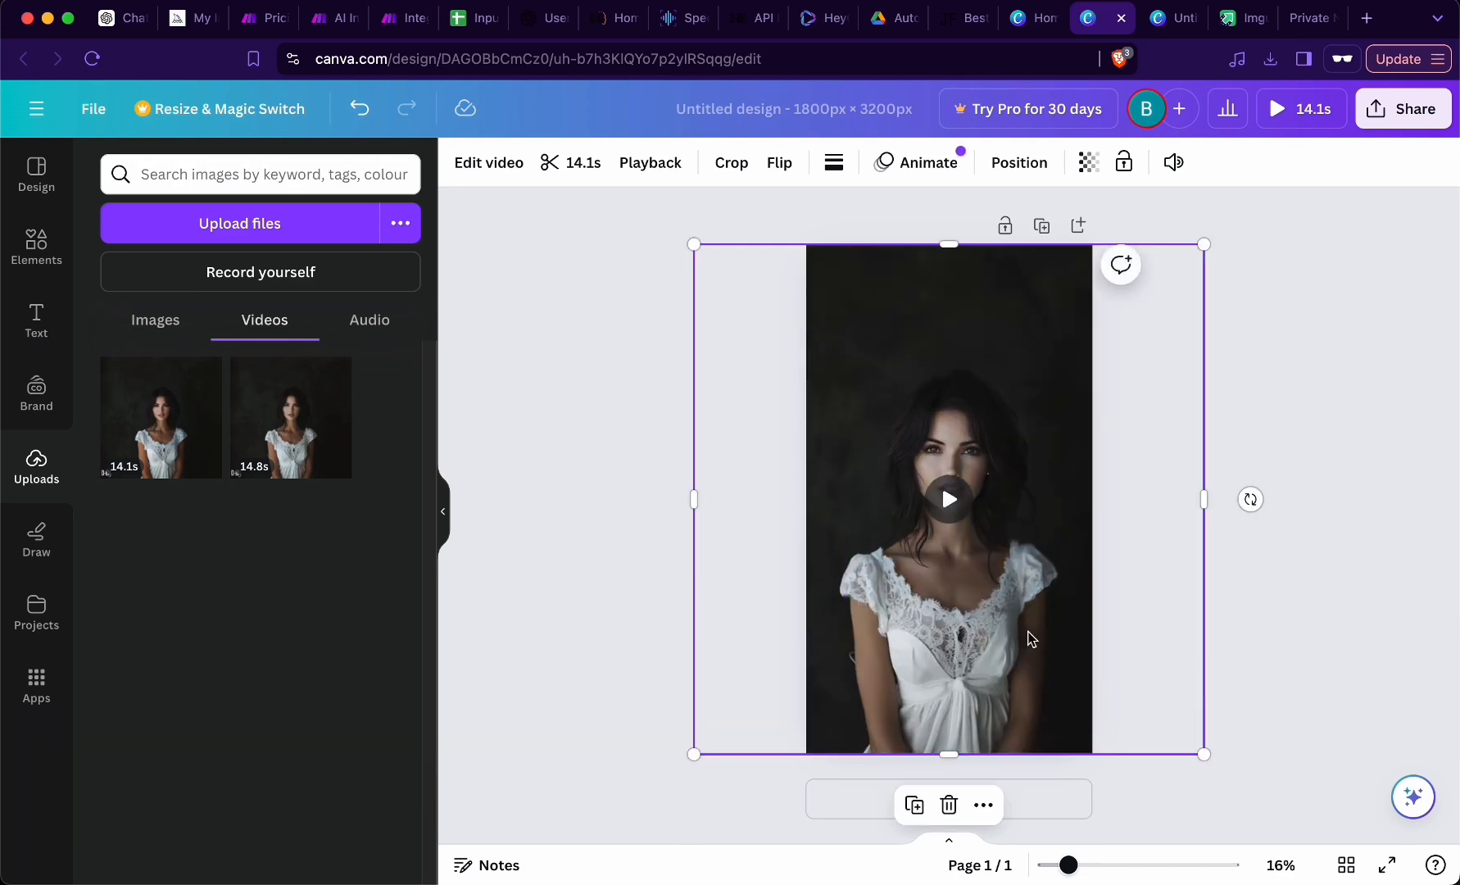
- Preview the placed video and download the design as a 1080p MP4 video
{"action": "left_click", "coordinate": [954, 506]}
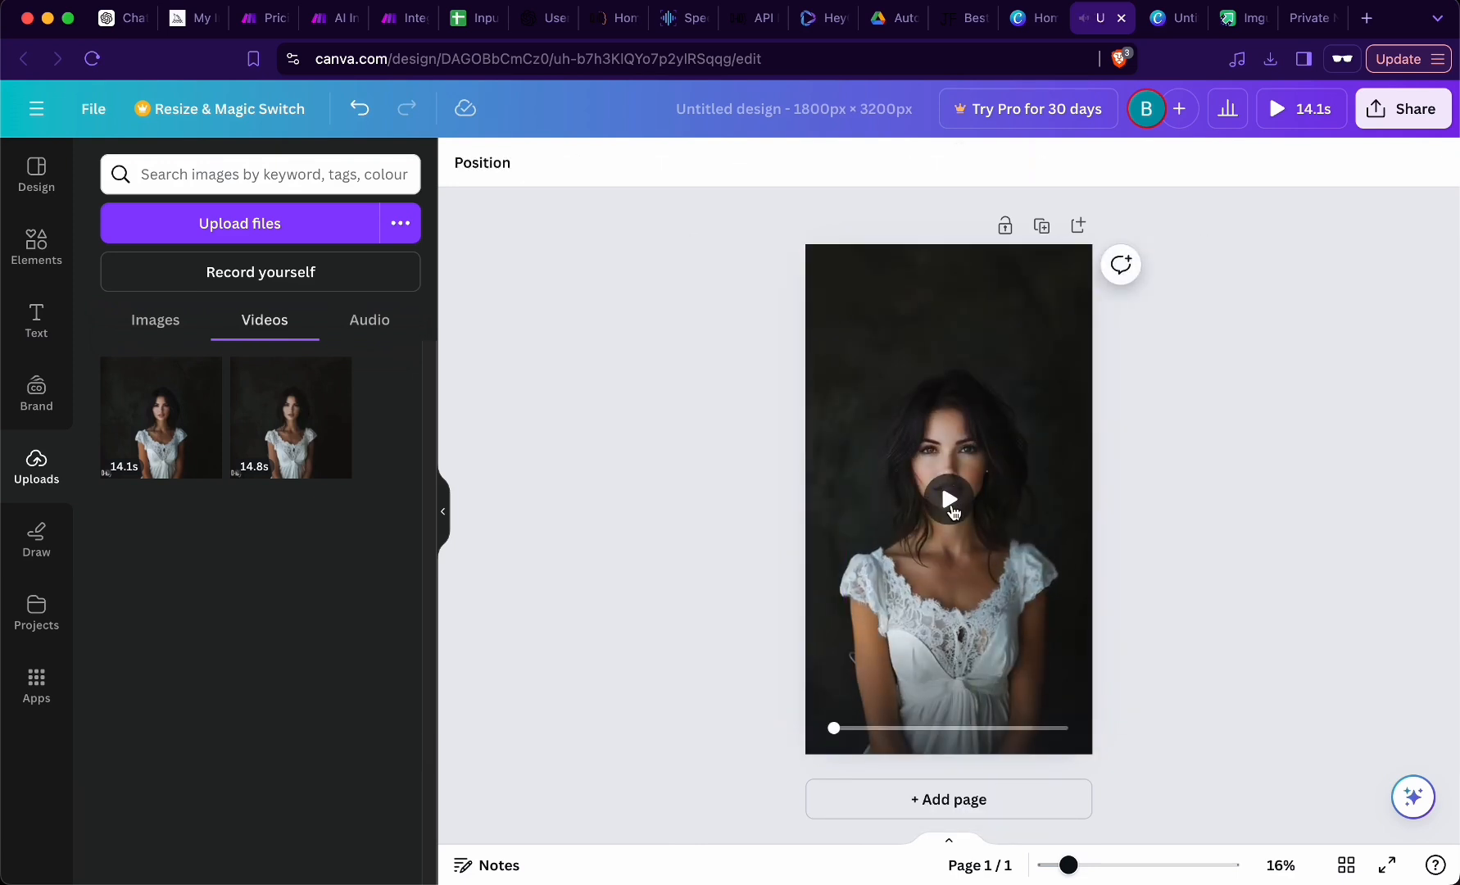
{"action": "left_click", "coordinate": [954, 512]}
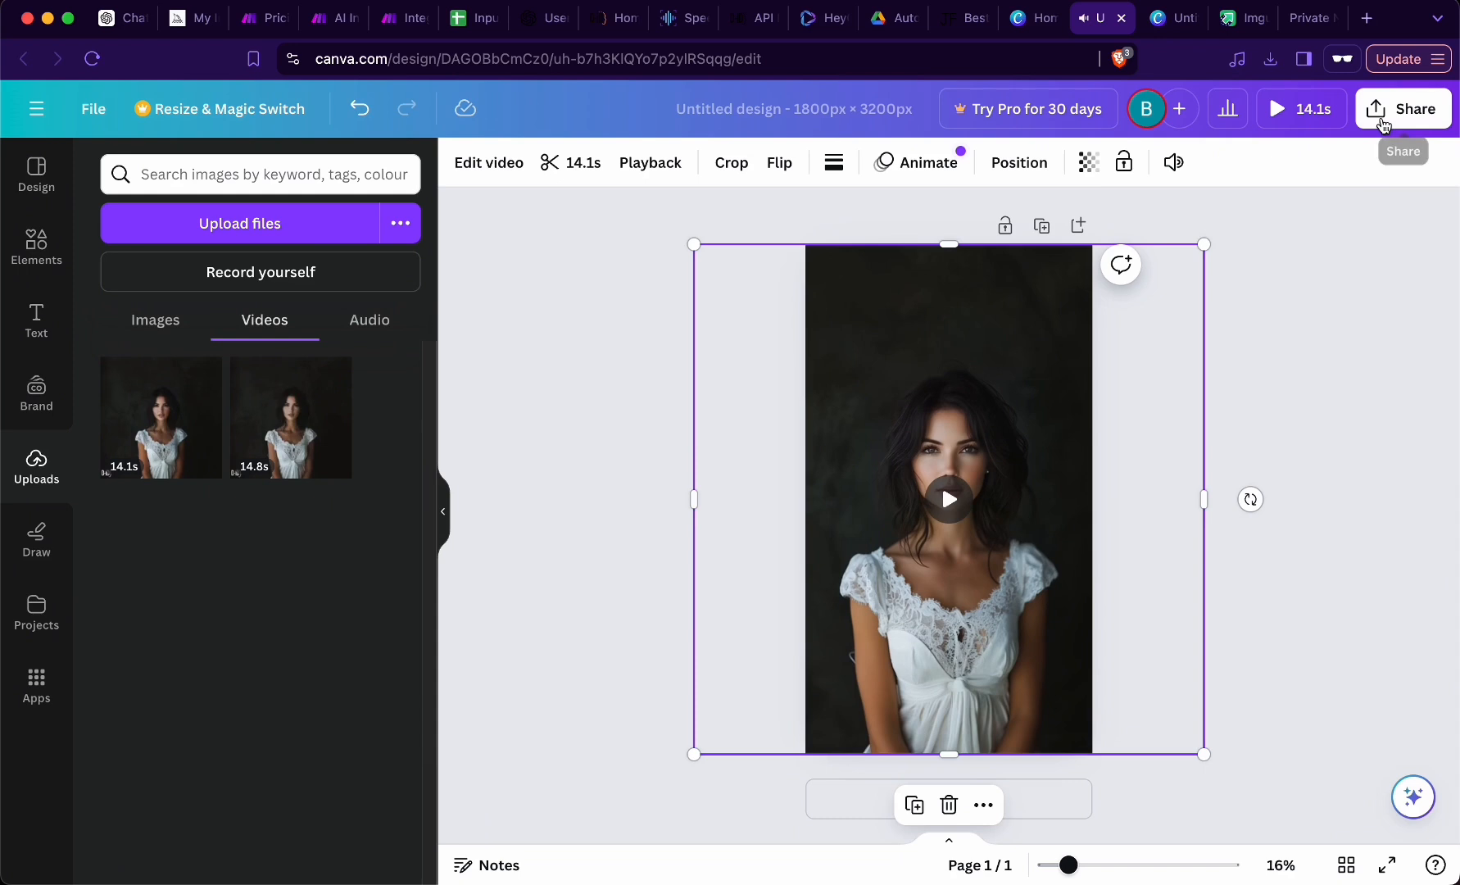
{"action": "left_click", "coordinate": [1390, 111]}
{"action": "left_click", "coordinate": [1157, 647]}
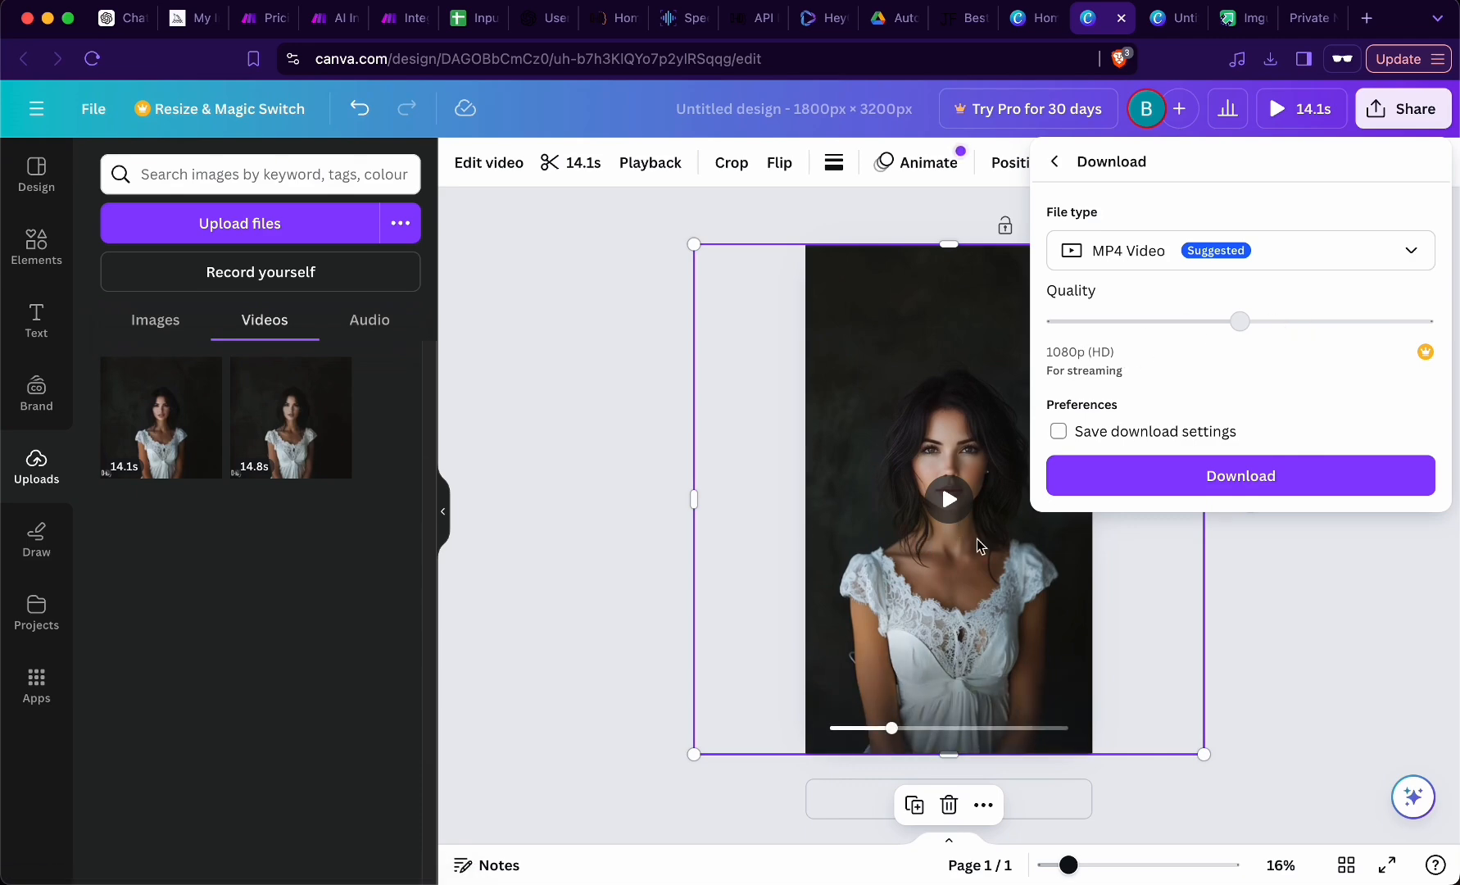
{"action": "left_click", "coordinate": [1240, 475]}
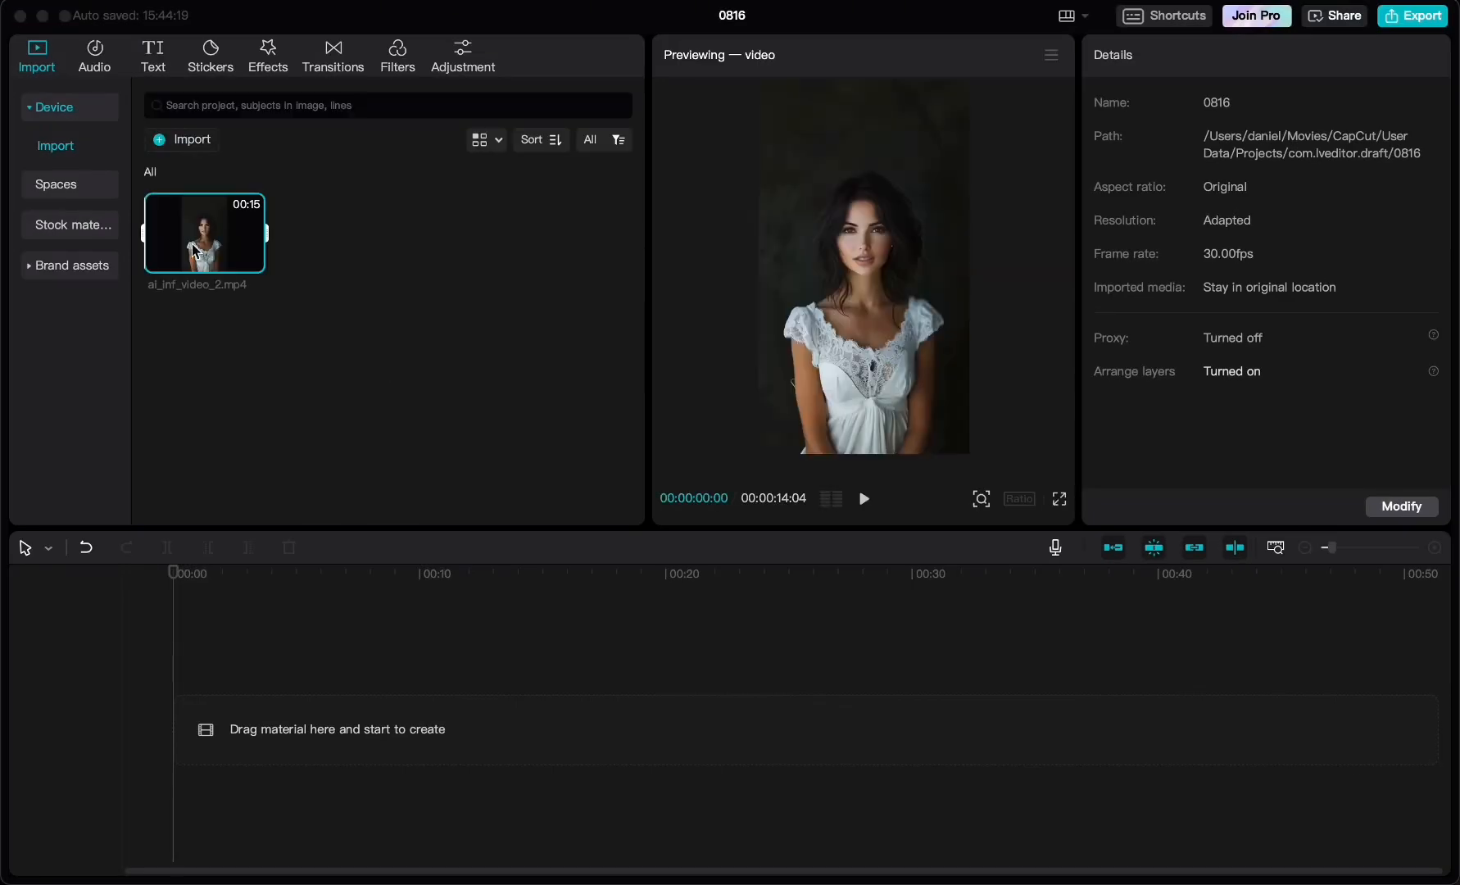
- Switch to CapCut, import ai_inf_video_2.mp4 onto the timeline and generate English auto captions without translation
{"action": "left_click", "coordinate": [250, 261]}
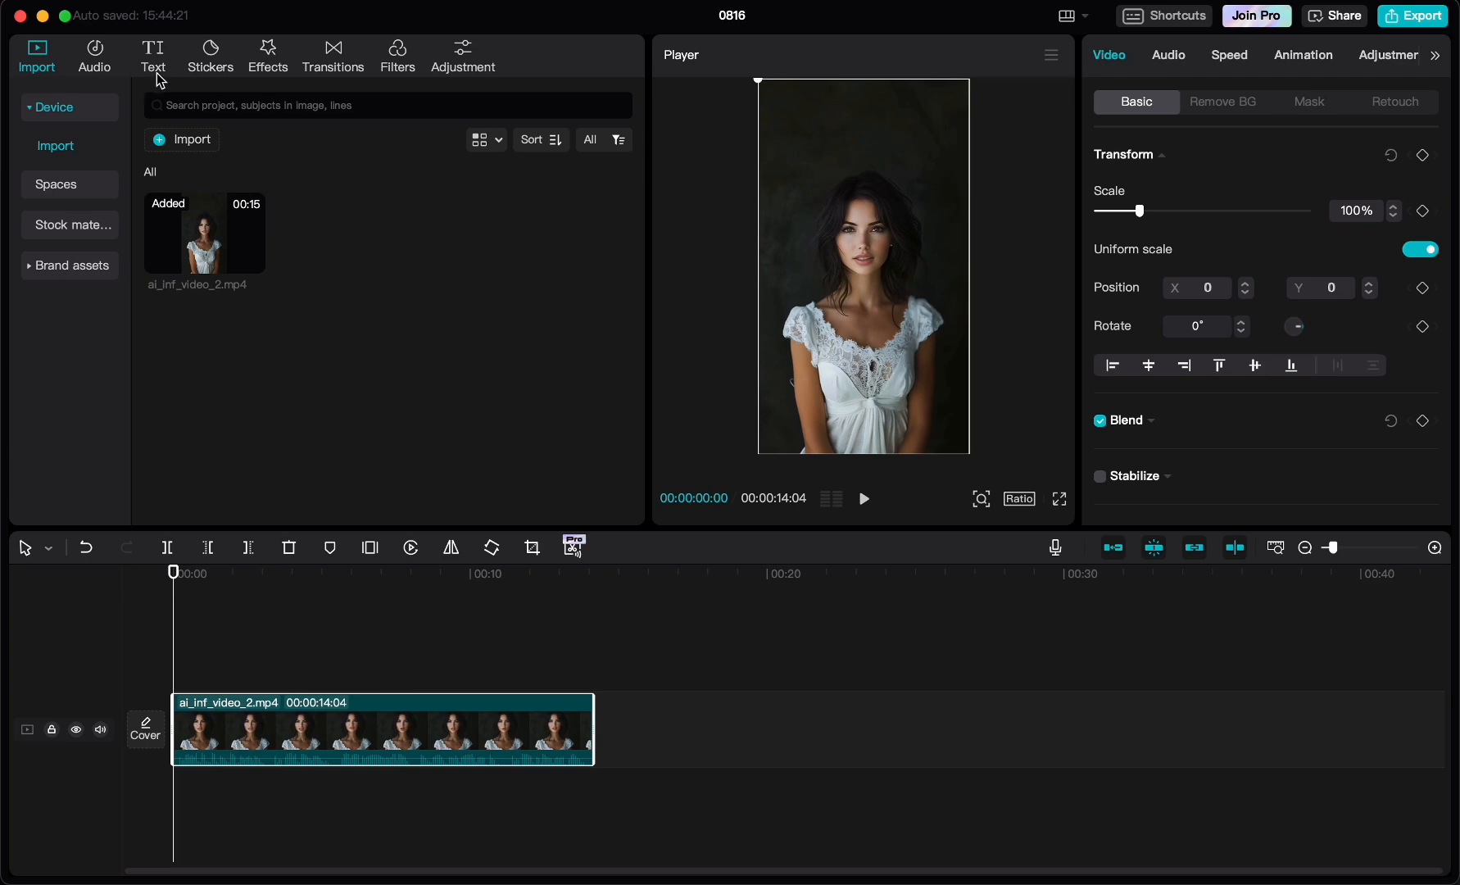
{"action": "left_click", "coordinate": [156, 59]}
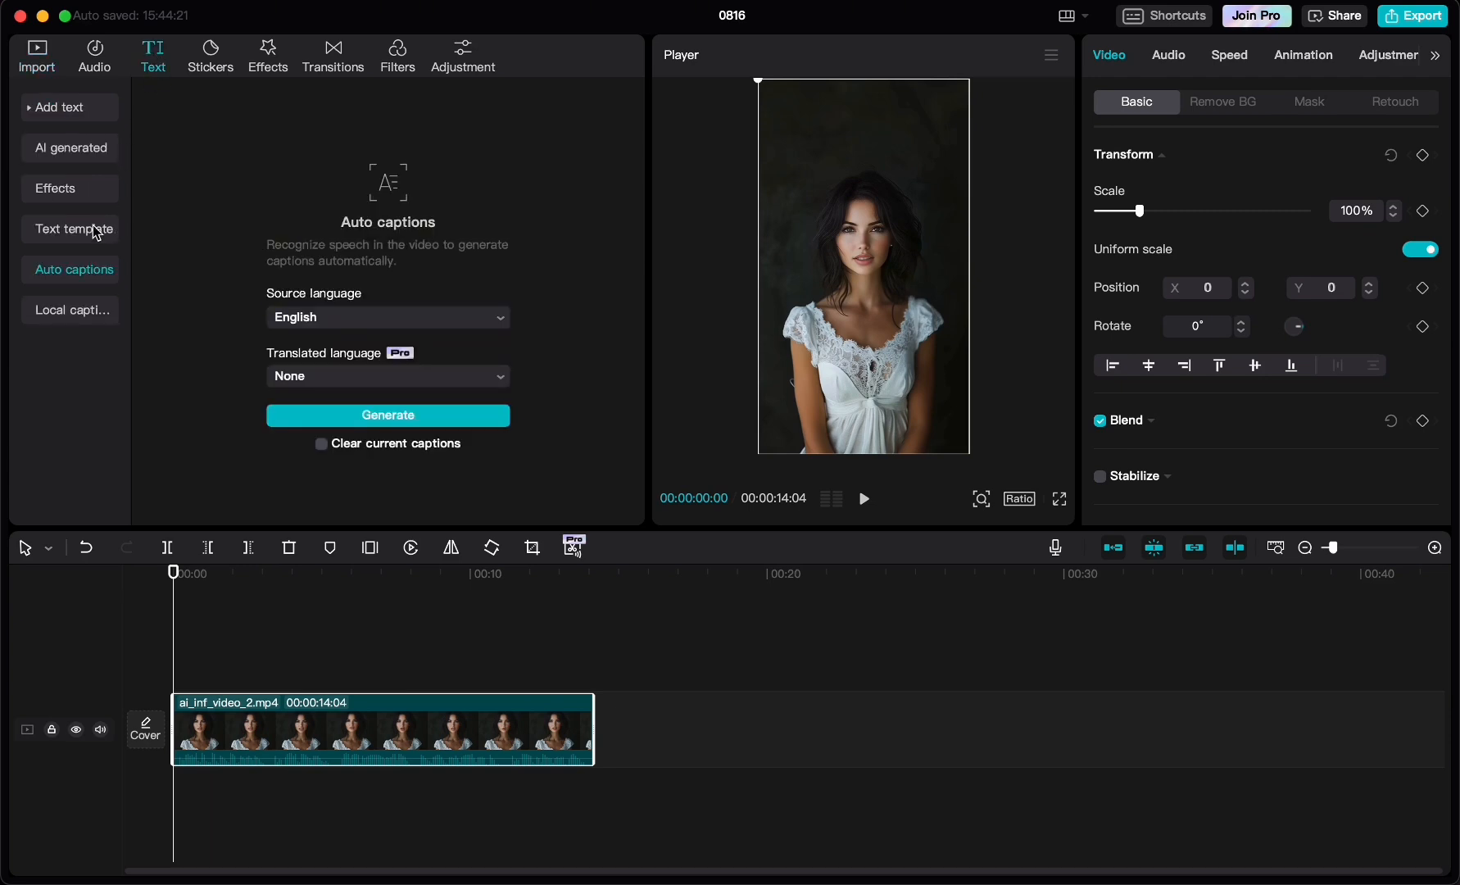
{"action": "left_click", "coordinate": [374, 422]}
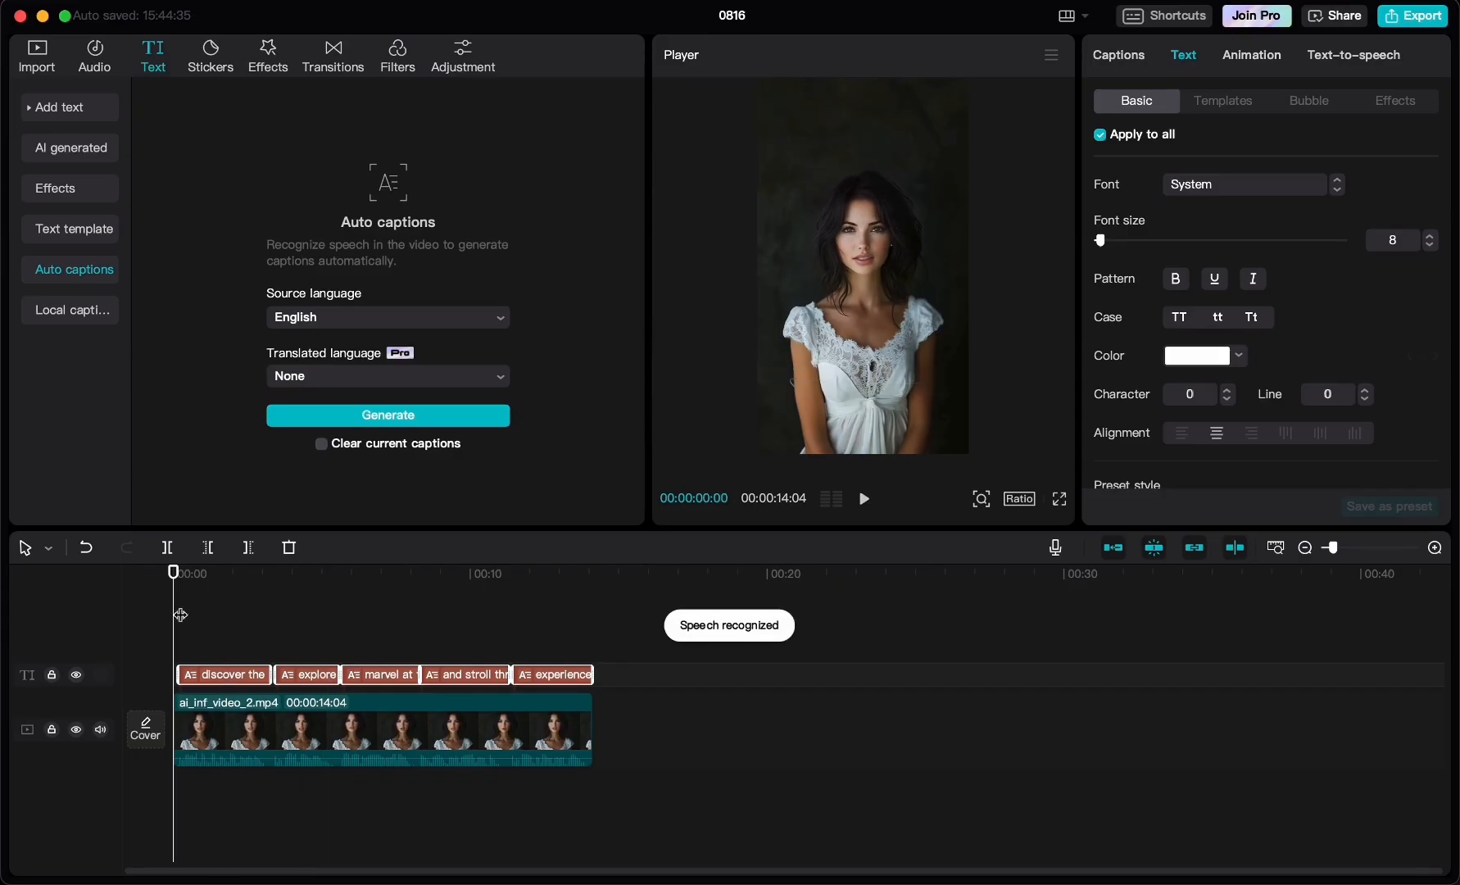
{"action": "left_click", "coordinate": [211, 580]}
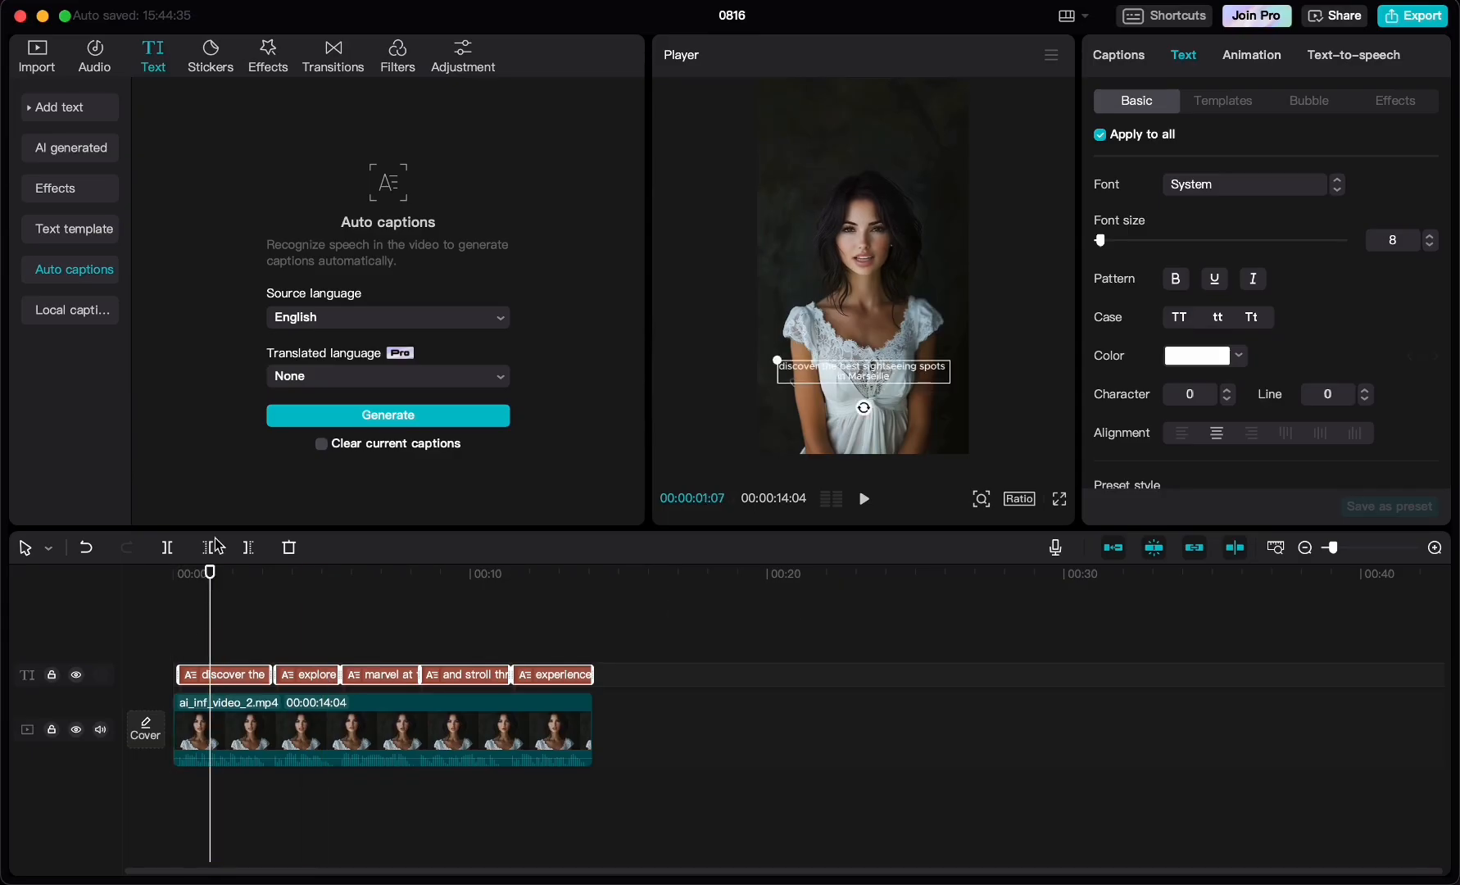
- Apply the white preset style with a black outline to all captions and increase their font size to just above 13
{"action": "scroll", "coordinate": [1173, 387], "scroll_direction": "down", "scroll_amount": 3}
{"action": "left_click", "coordinate": [1174, 385]}
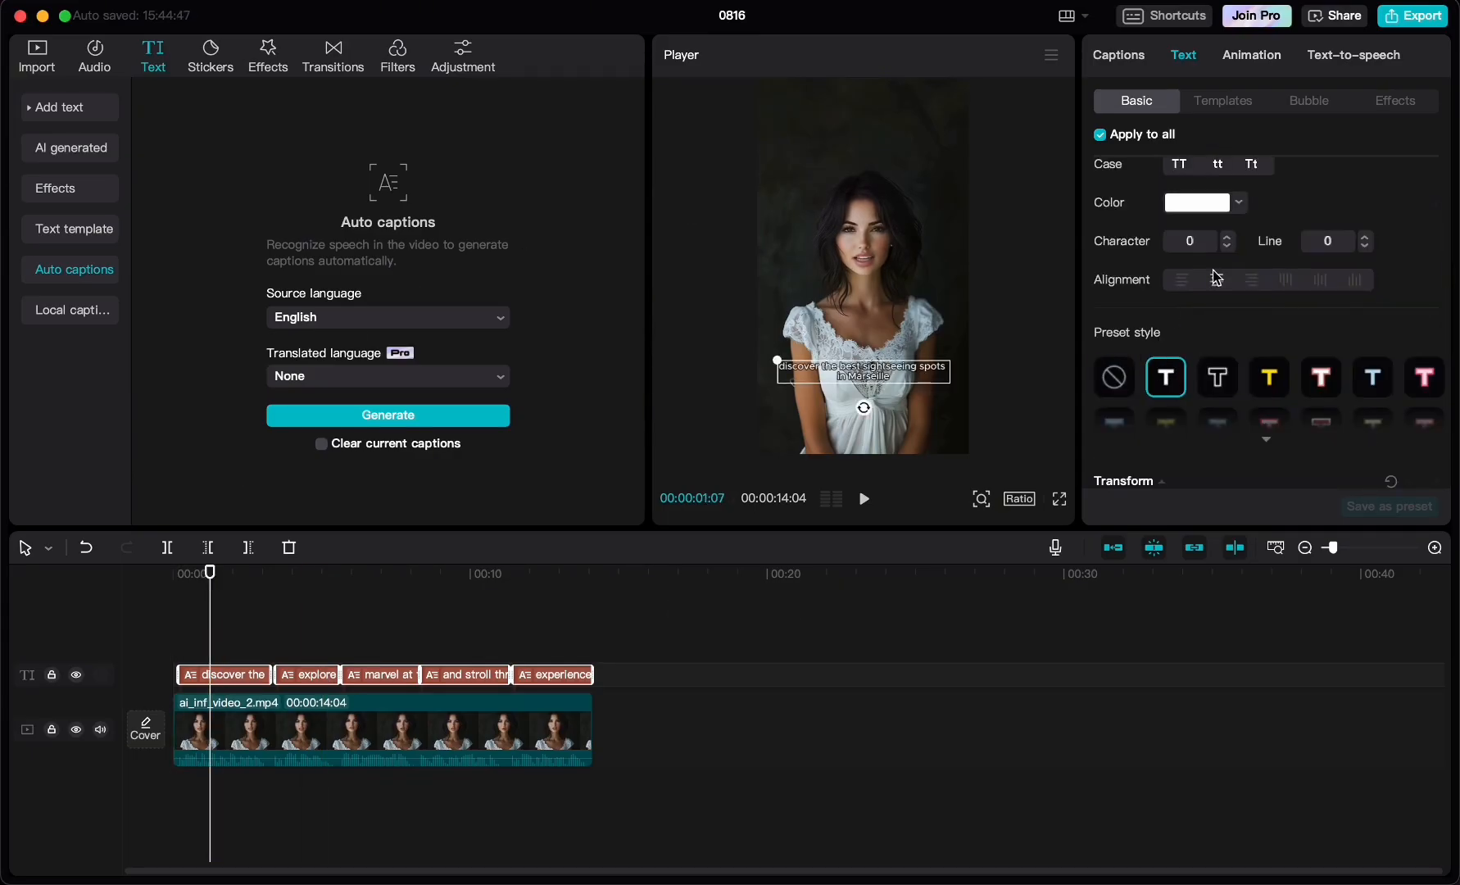
{"action": "scroll", "coordinate": [1256, 246], "scroll_direction": "up", "scroll_amount": 3}
{"action": "left_click", "coordinate": [1430, 237]}
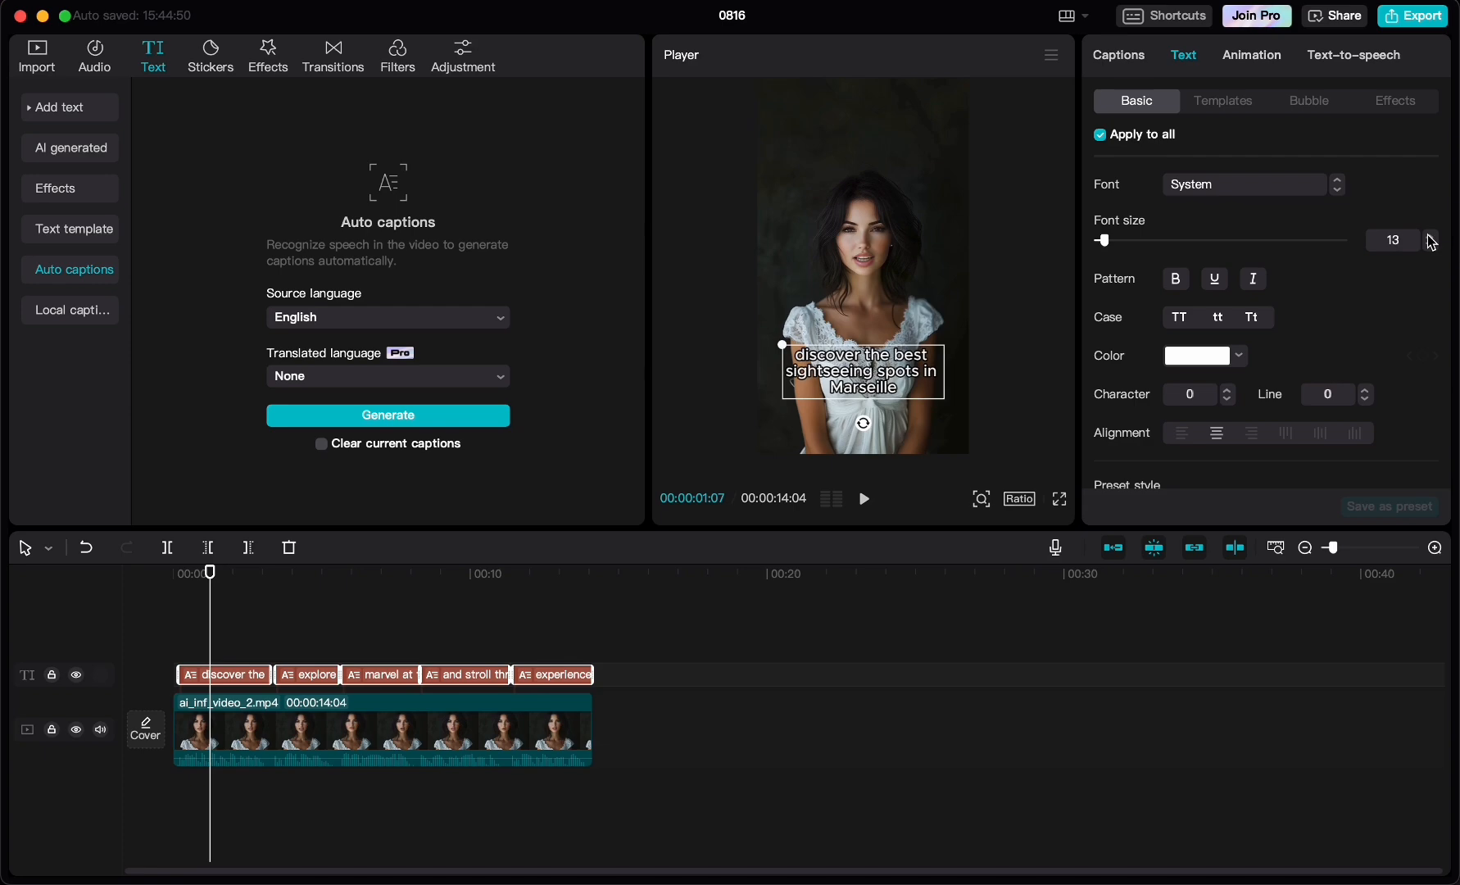
{"action": "left_click", "coordinate": [1431, 237]}
- Correct the second caption to "explore the stunning Calanques", taking the place name's spelling from the script in the Outputs sheet
{"action": "left_click", "coordinate": [1119, 55]}
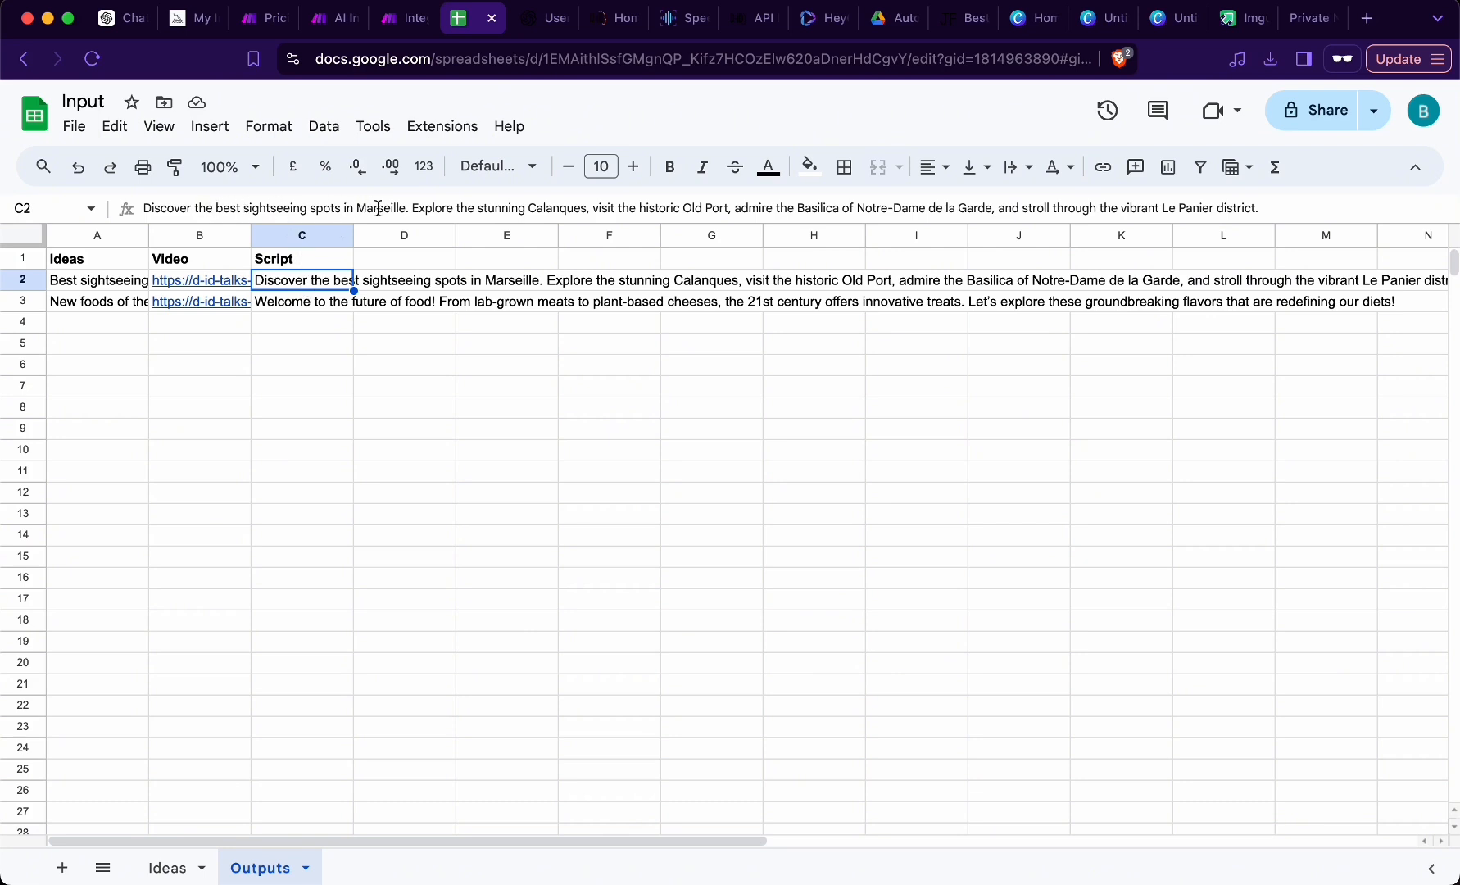
{"action": "double_click", "coordinate": [558, 212]}
{"action": "key", "text": "super+c"}
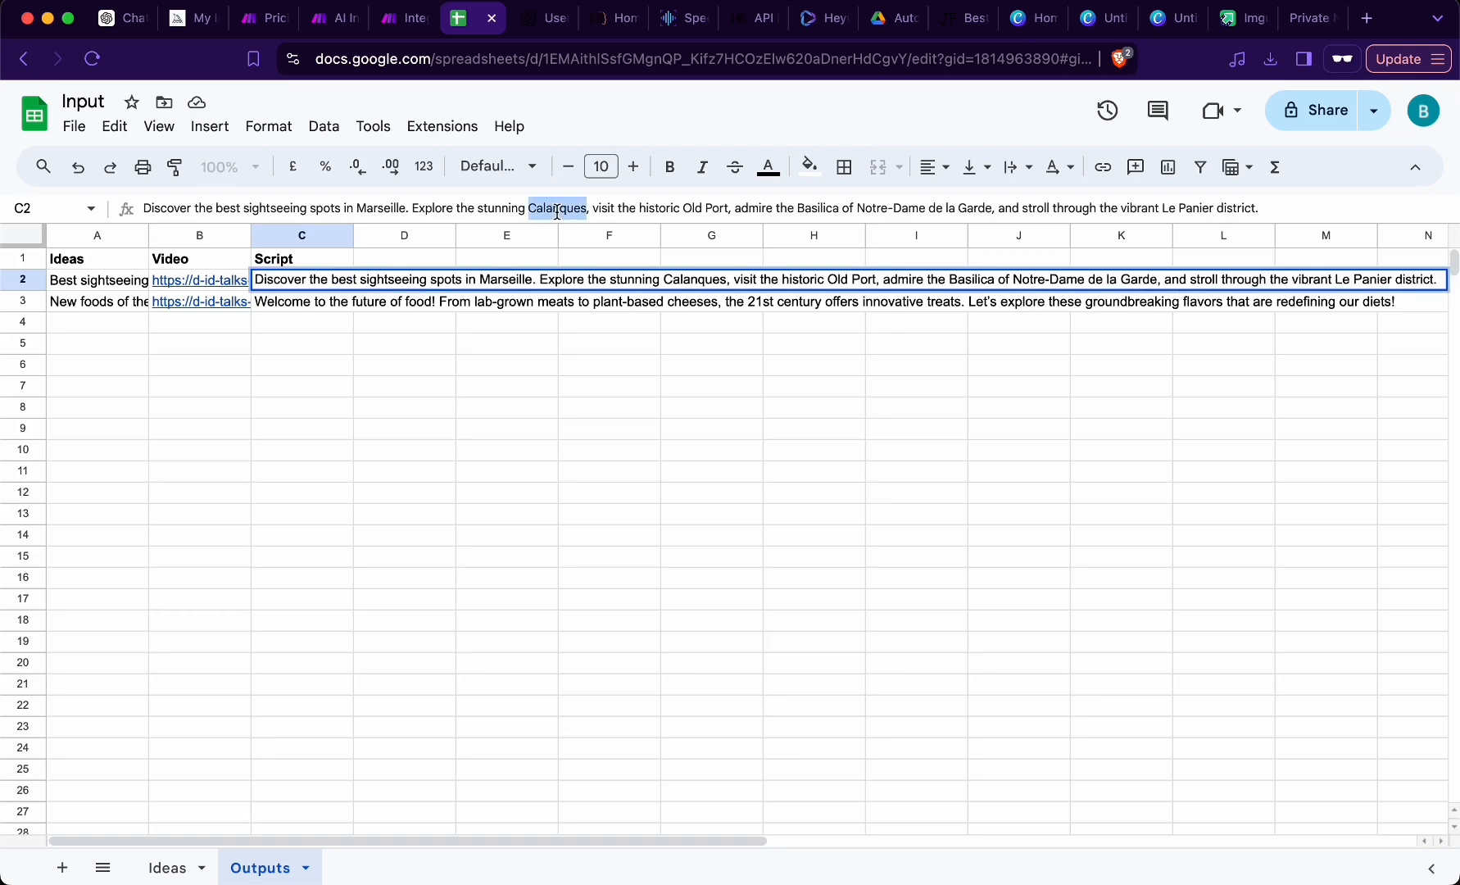
{"action": "key", "text": "super+Tab"}
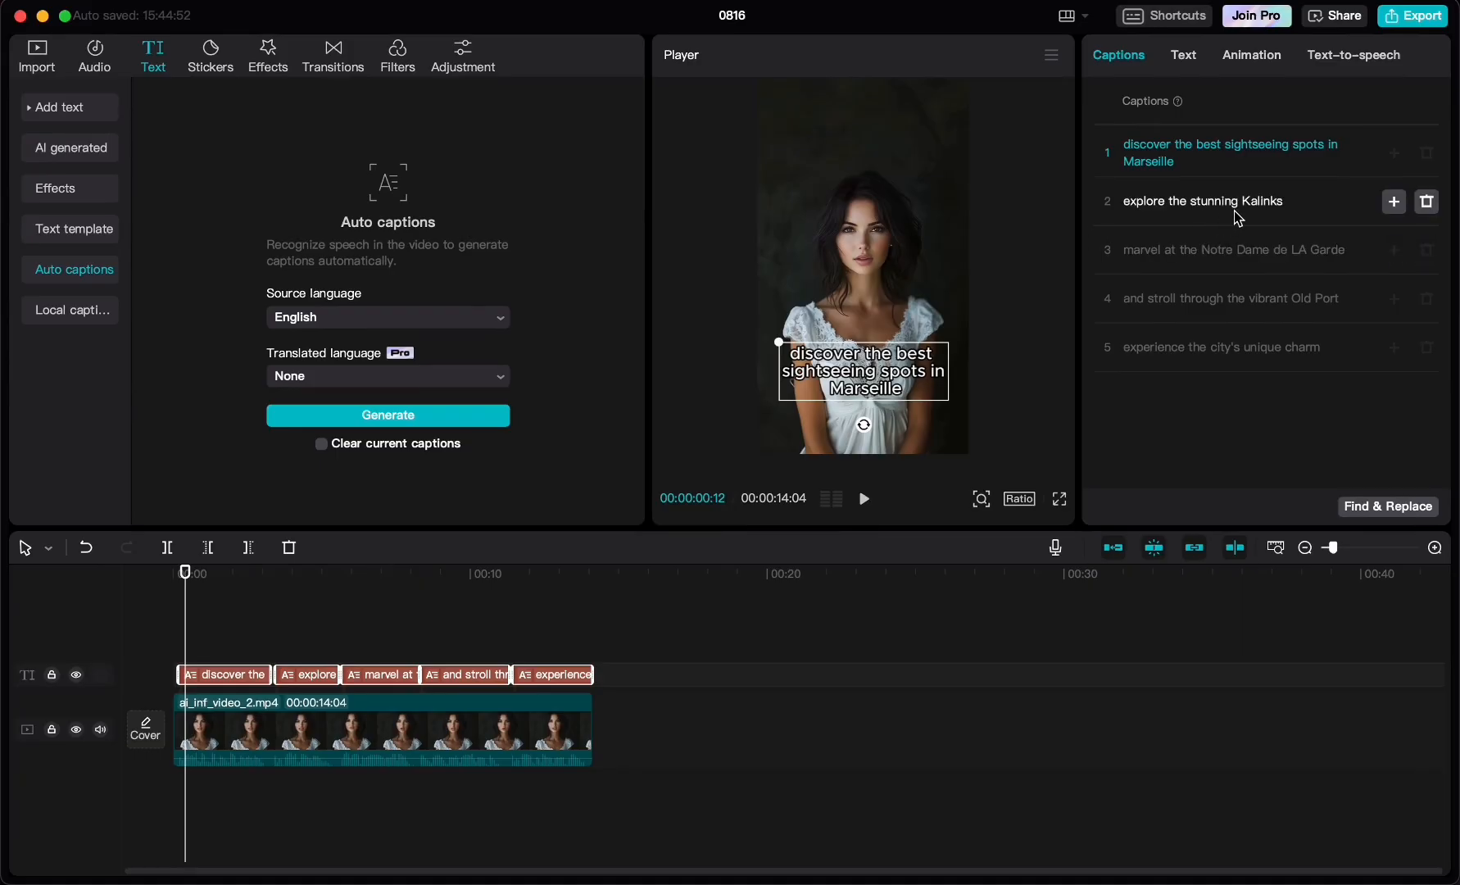
{"action": "left_click", "coordinate": [1239, 213]}
{"action": "key", "text": "BackSpace"}
{"action": "key", "text": "BackSpace"}
{"action": "key", "text": "BackSpace"}
{"action": "key", "text": "BackSpace"}
{"action": "key", "text": "BackSpace"}
{"action": "key", "text": "BackSpace"}
{"action": "key", "text": "BackSpace"}
{"action": "key", "text": "super+v"}
- Correct the third caption to "Marvel at the Notre-Dame de la Garde" and the fifth to "Experience the city's unique charm!"
{"action": "left_click", "coordinate": [1133, 258]}
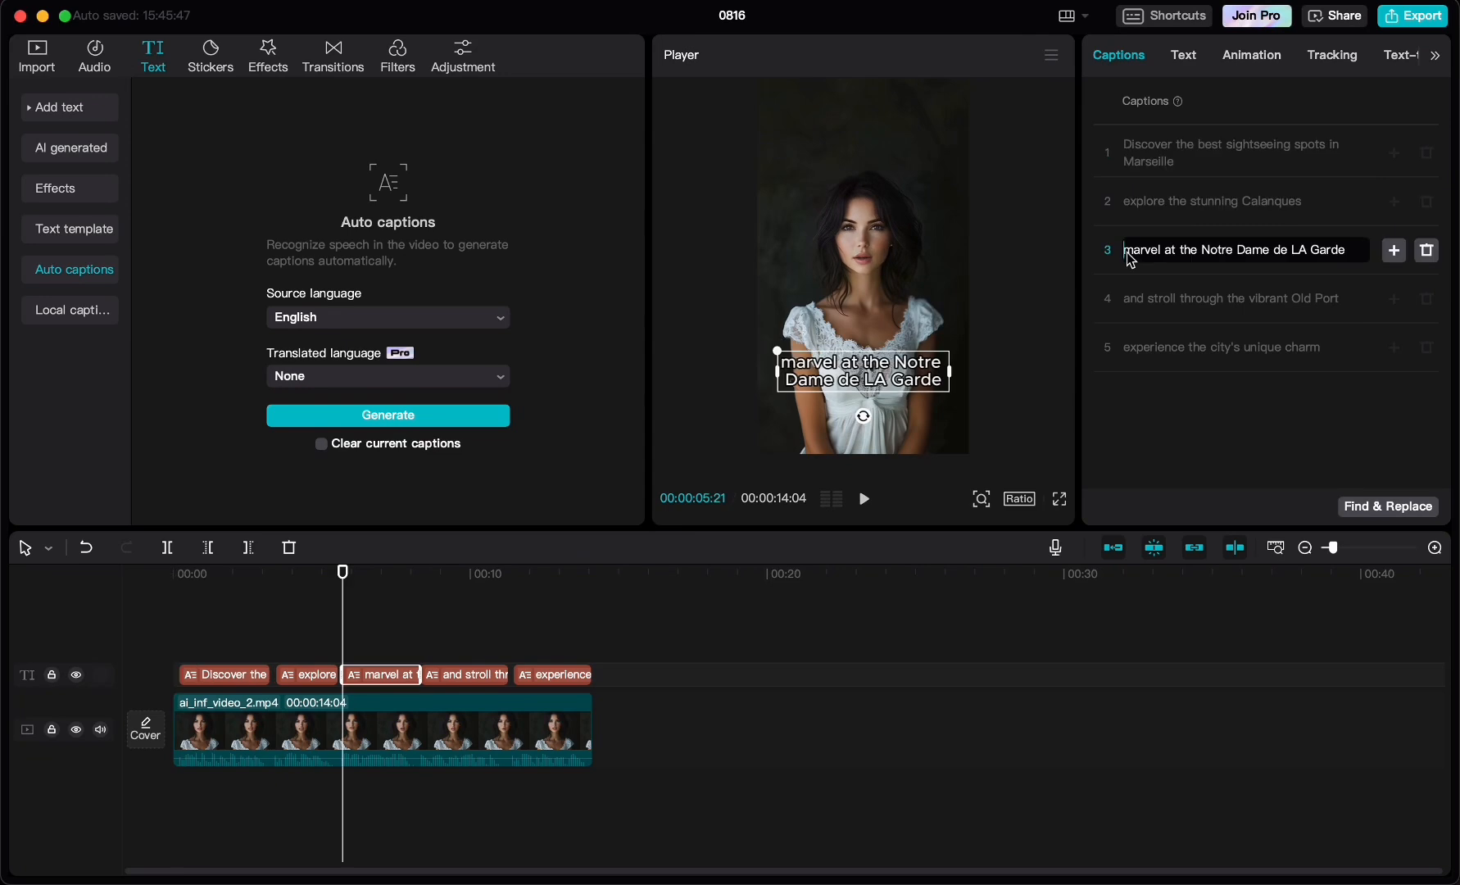
{"action": "key", "text": "BackSpace"}
{"action": "type", "text": "M"}
{"action": "left_click", "coordinate": [1190, 356]}
- Stretch the caption clips on the timeline to start with the video and close the gaps between them
{"action": "left_click", "coordinate": [195, 677]}
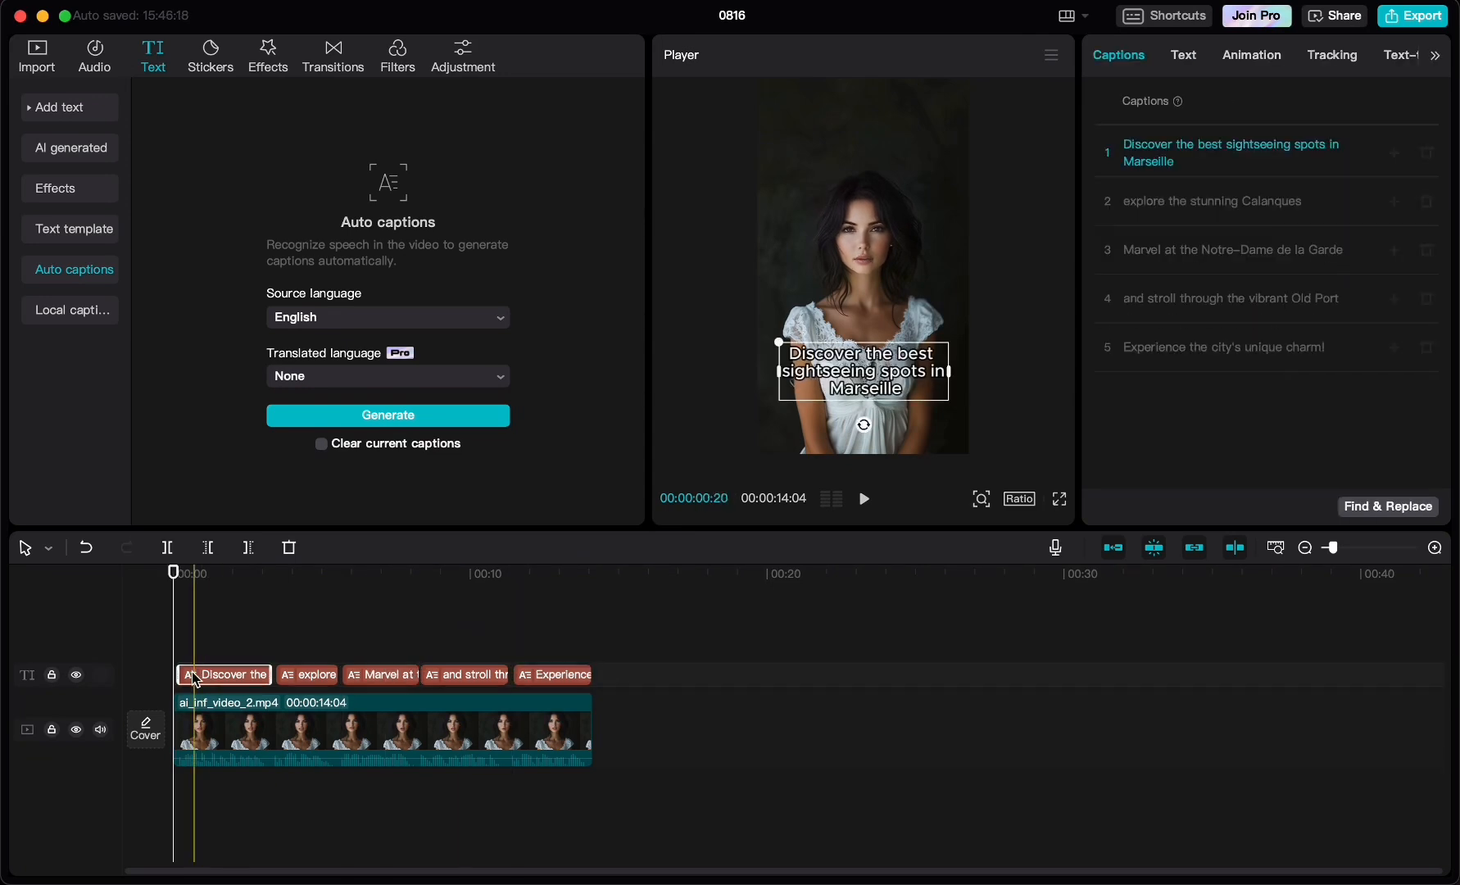
{"action": "left_click_drag", "start_coordinate": [179, 674], "coordinate": [176, 671]}
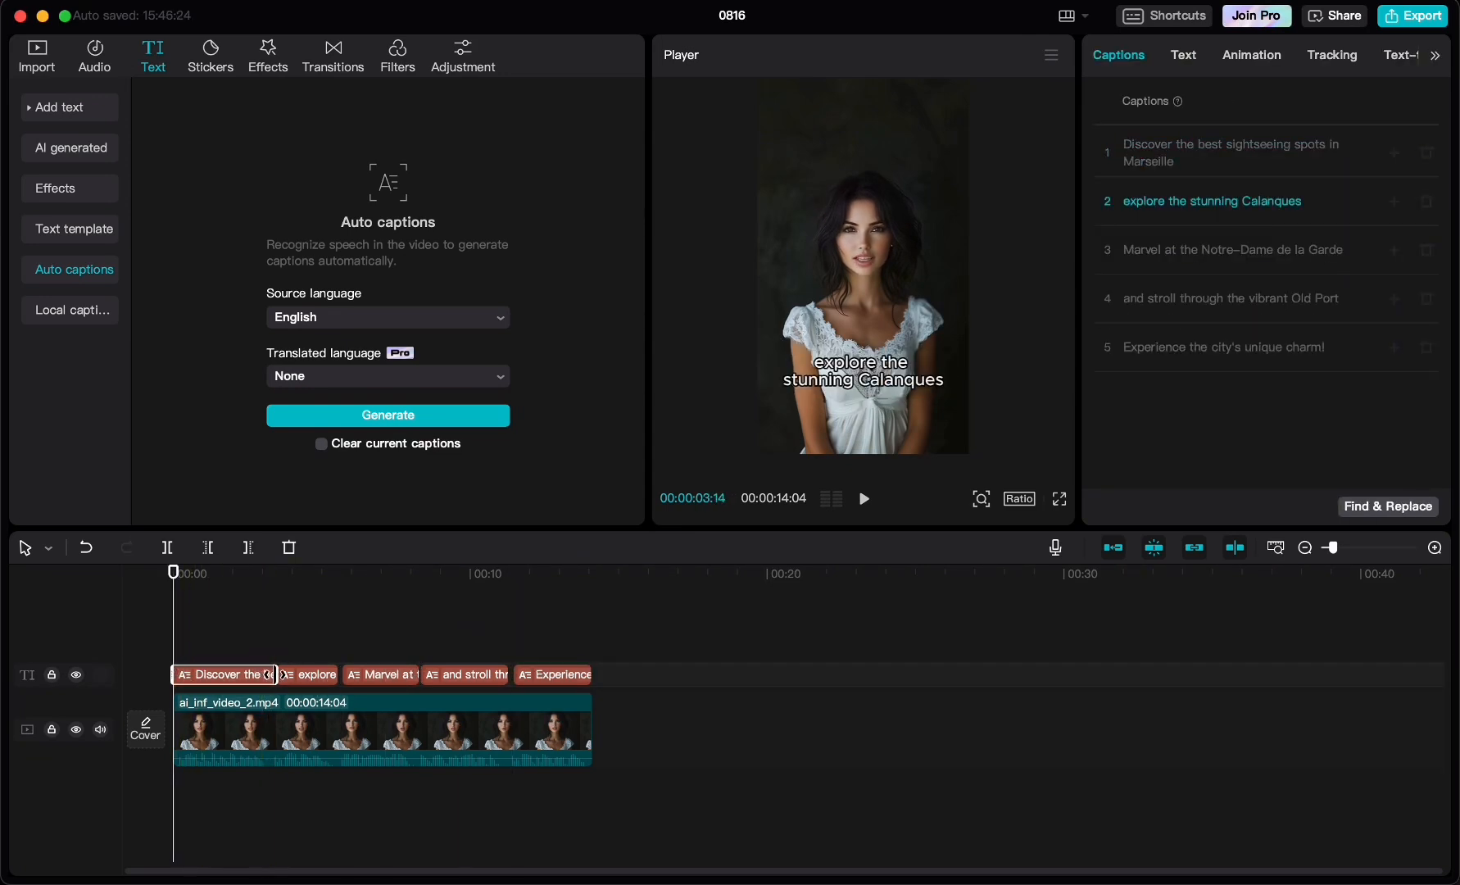
{"action": "left_click", "coordinate": [338, 675]}
{"action": "left_click", "coordinate": [209, 633]}
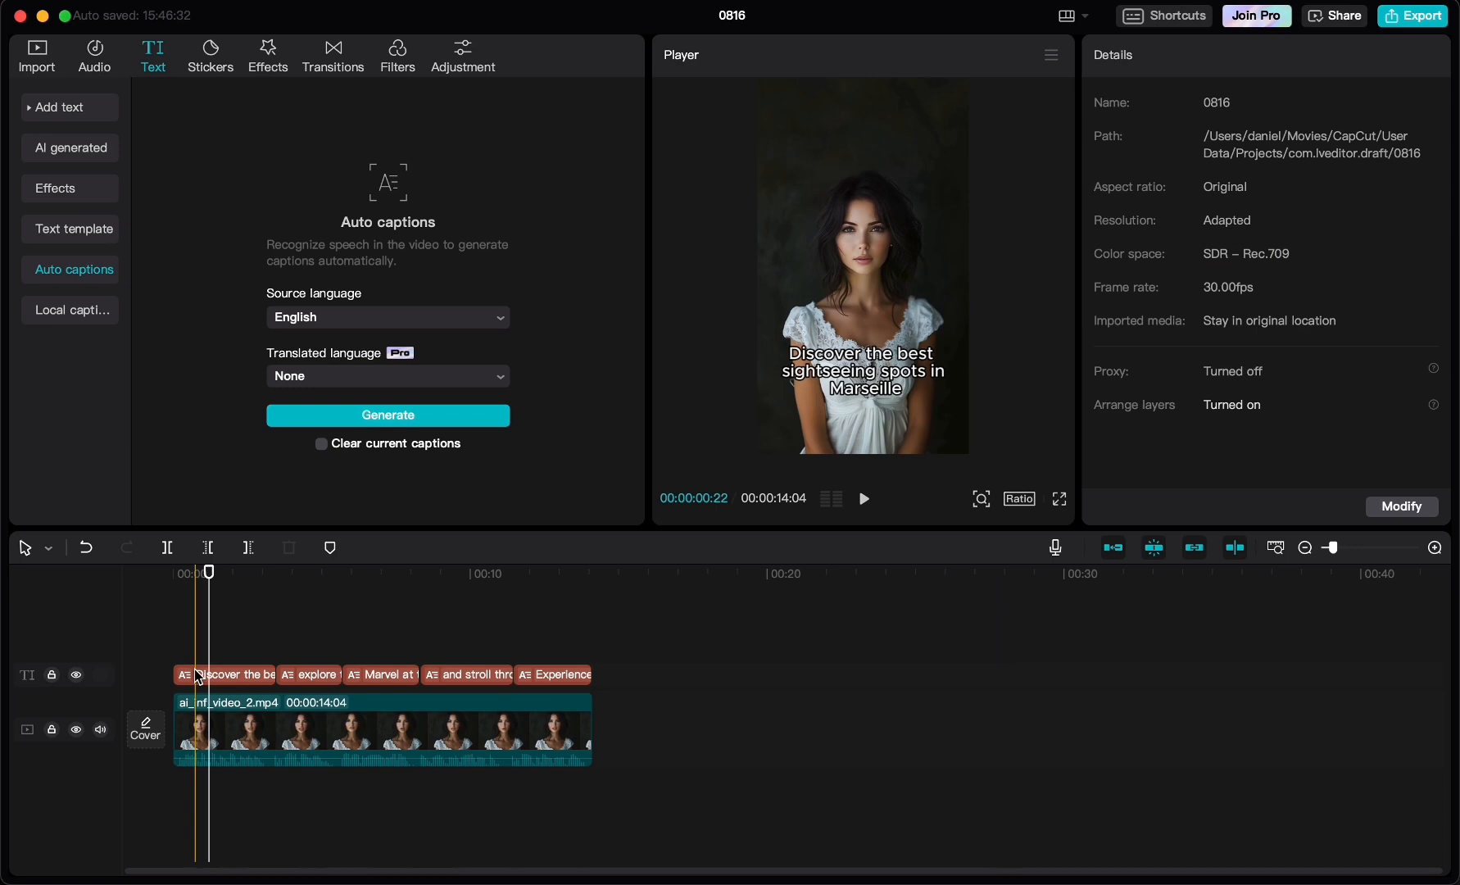
- Select all five caption clips, apply the Spring entrance animation and lengthen its duration
{"action": "left_click", "coordinate": [200, 675]}
{"action": "left_click", "coordinate": [317, 676], "text": "super"}
{"action": "left_click", "coordinate": [372, 677], "text": "super"}
{"action": "left_click", "coordinate": [459, 678], "text": "super"}
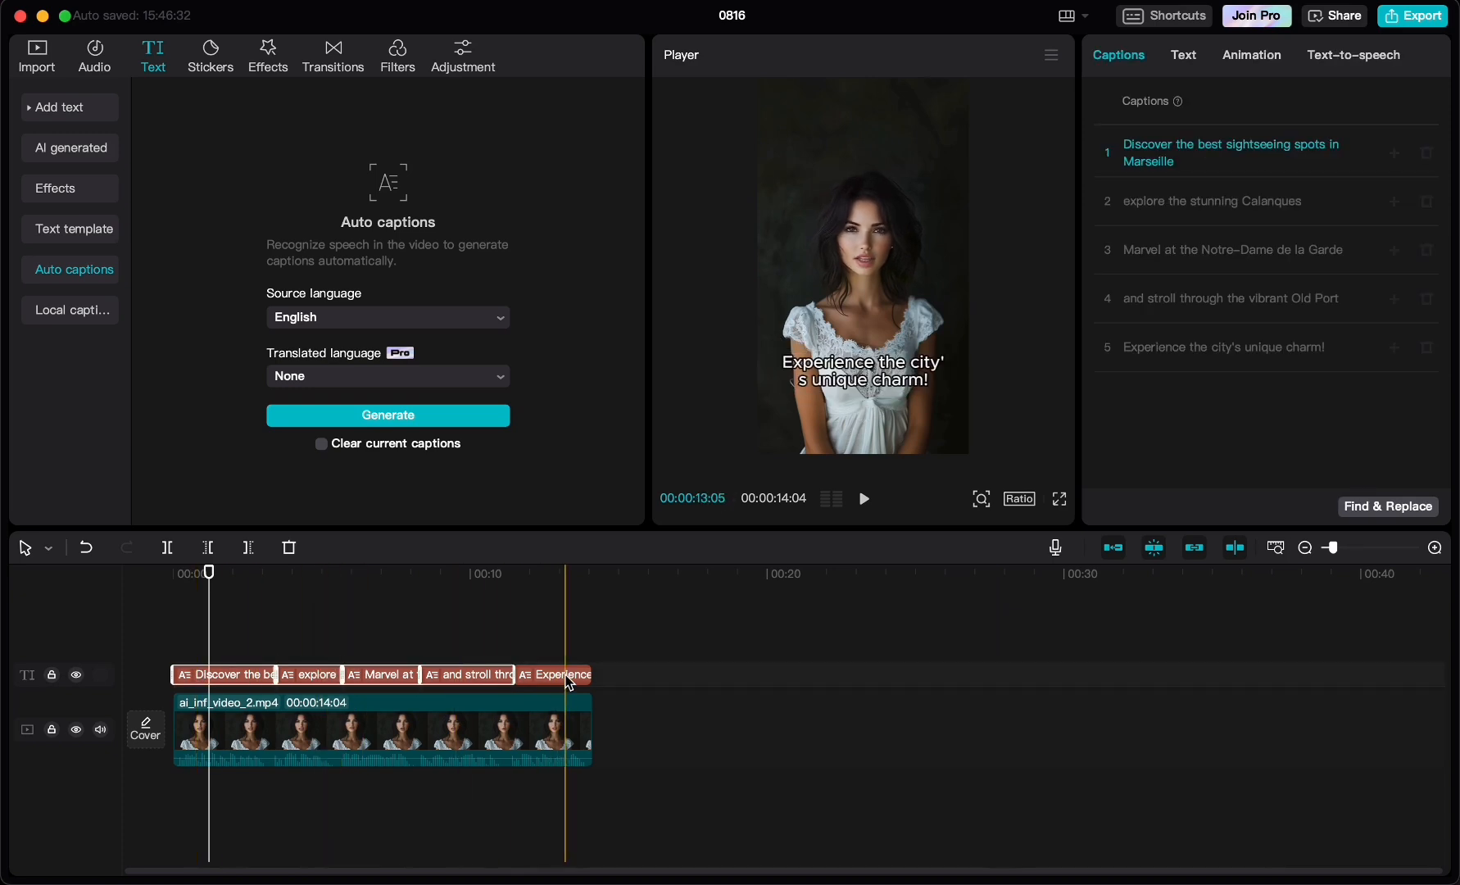
{"action": "left_click", "coordinate": [565, 677], "text": "super"}
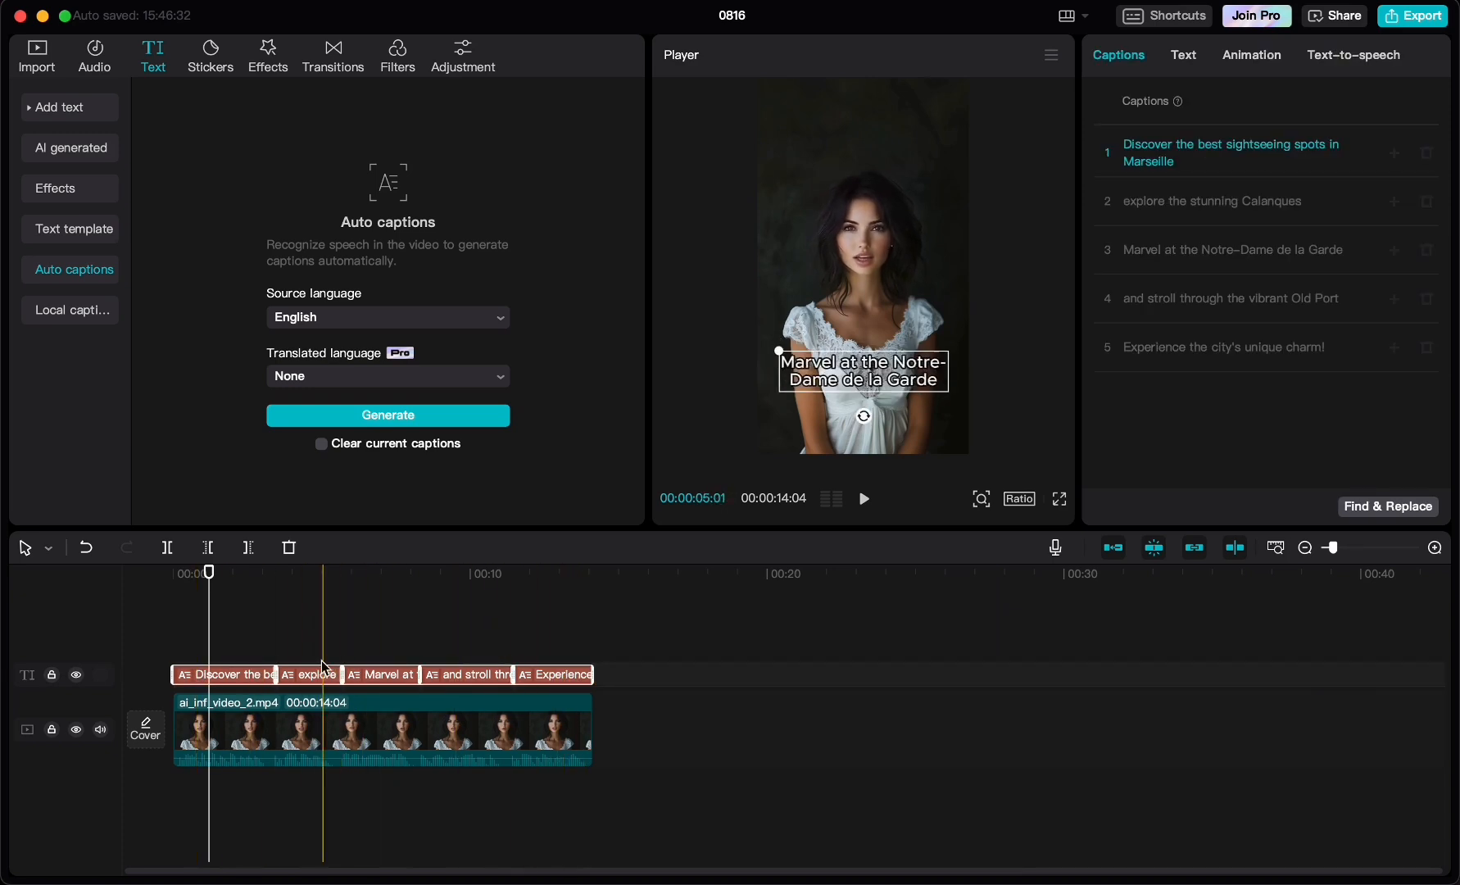
{"action": "left_click", "coordinate": [1246, 58]}
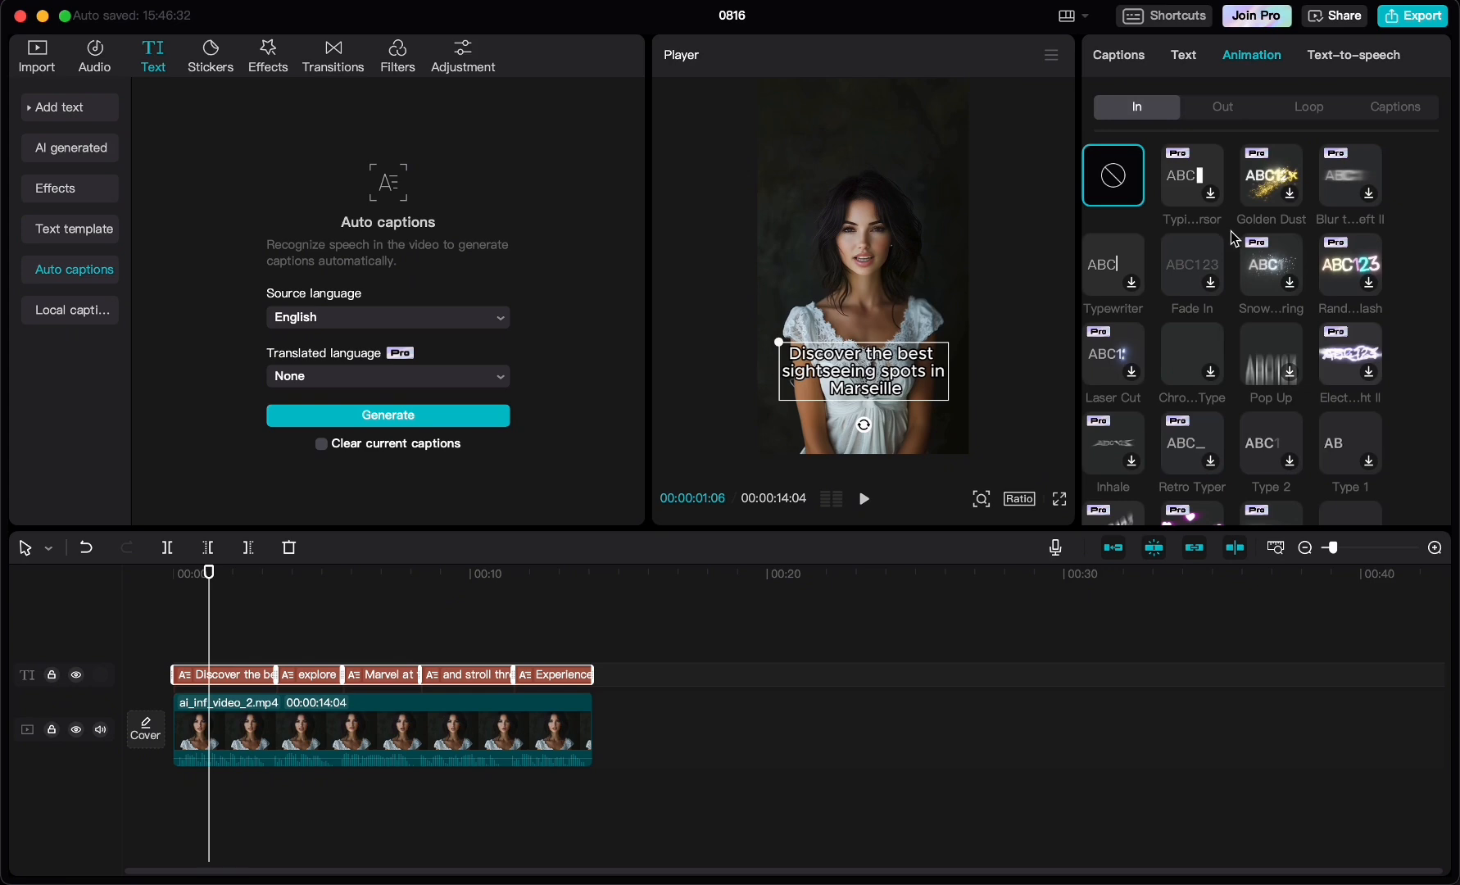
{"action": "scroll", "coordinate": [1159, 350], "scroll_direction": "down", "scroll_amount": 1}
{"action": "scroll", "coordinate": [1159, 350], "scroll_direction": "down", "scroll_amount": 10}
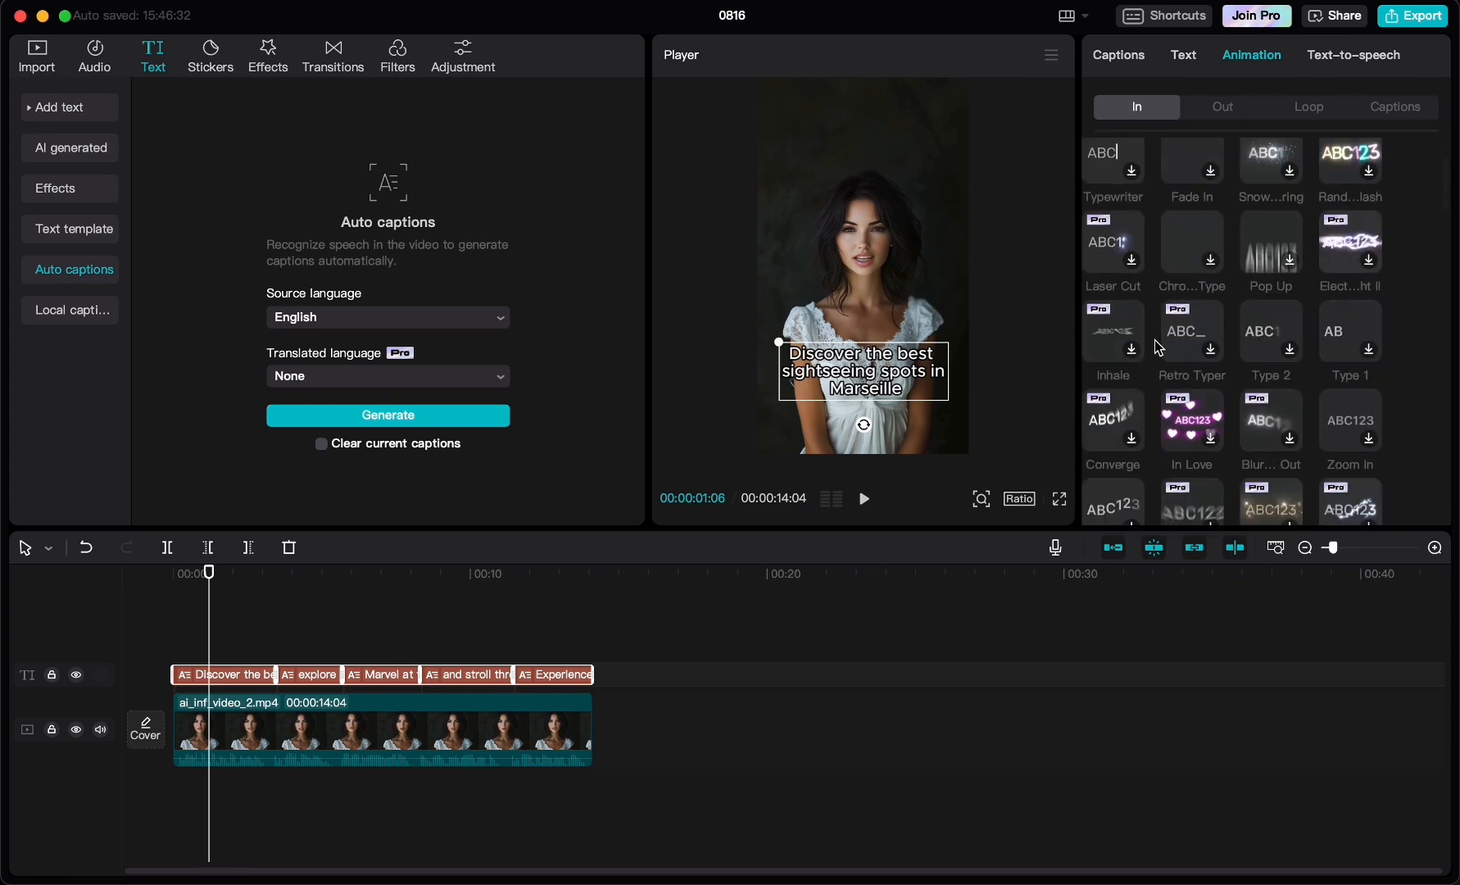
{"action": "left_click", "coordinate": [1271, 222]}
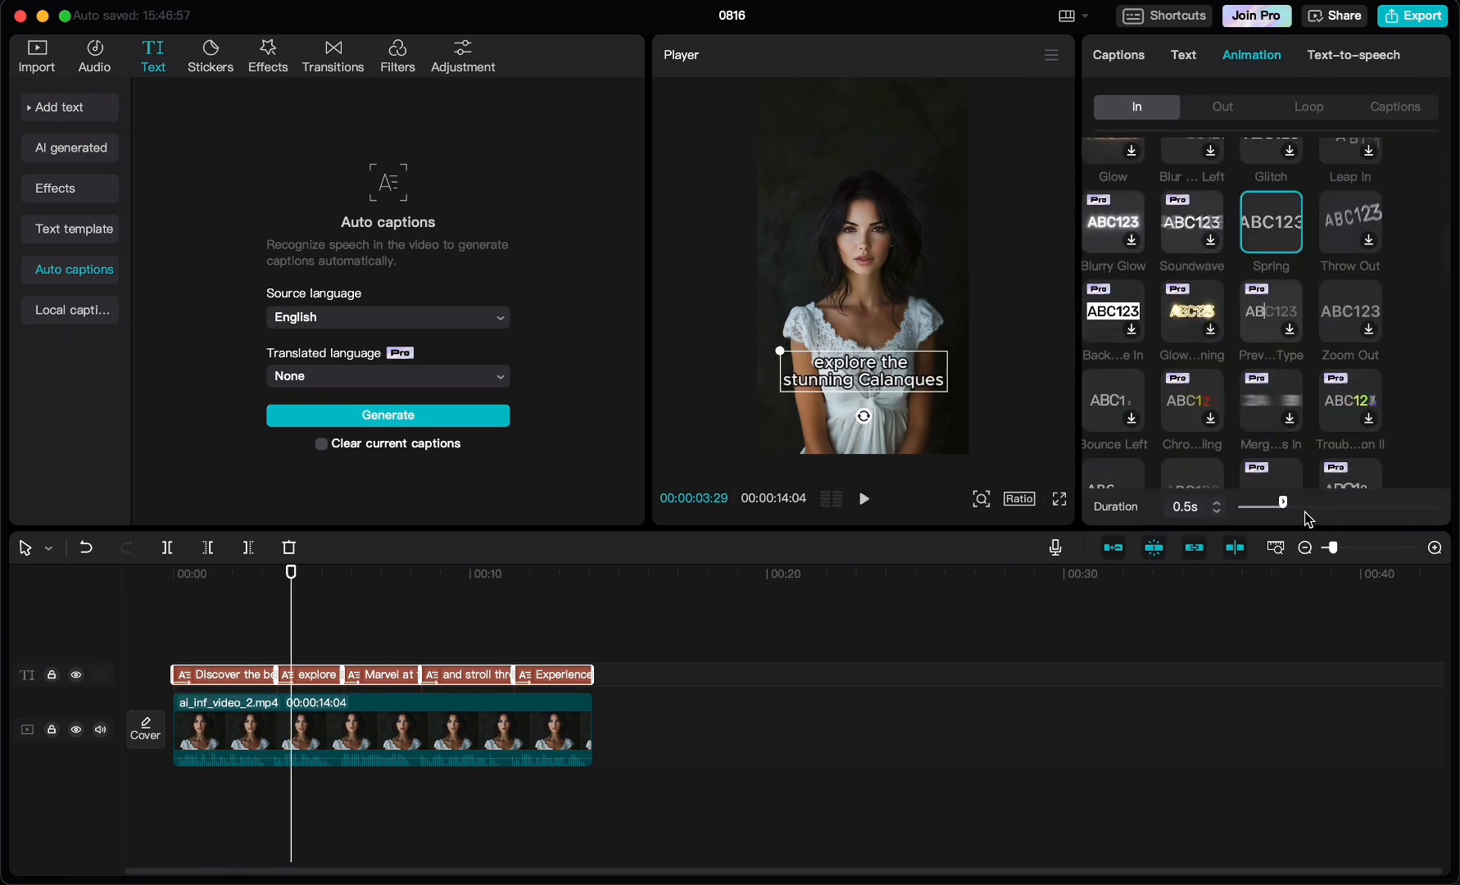
{"action": "left_click_drag", "start_coordinate": [1284, 503], "coordinate": [1331, 504]}
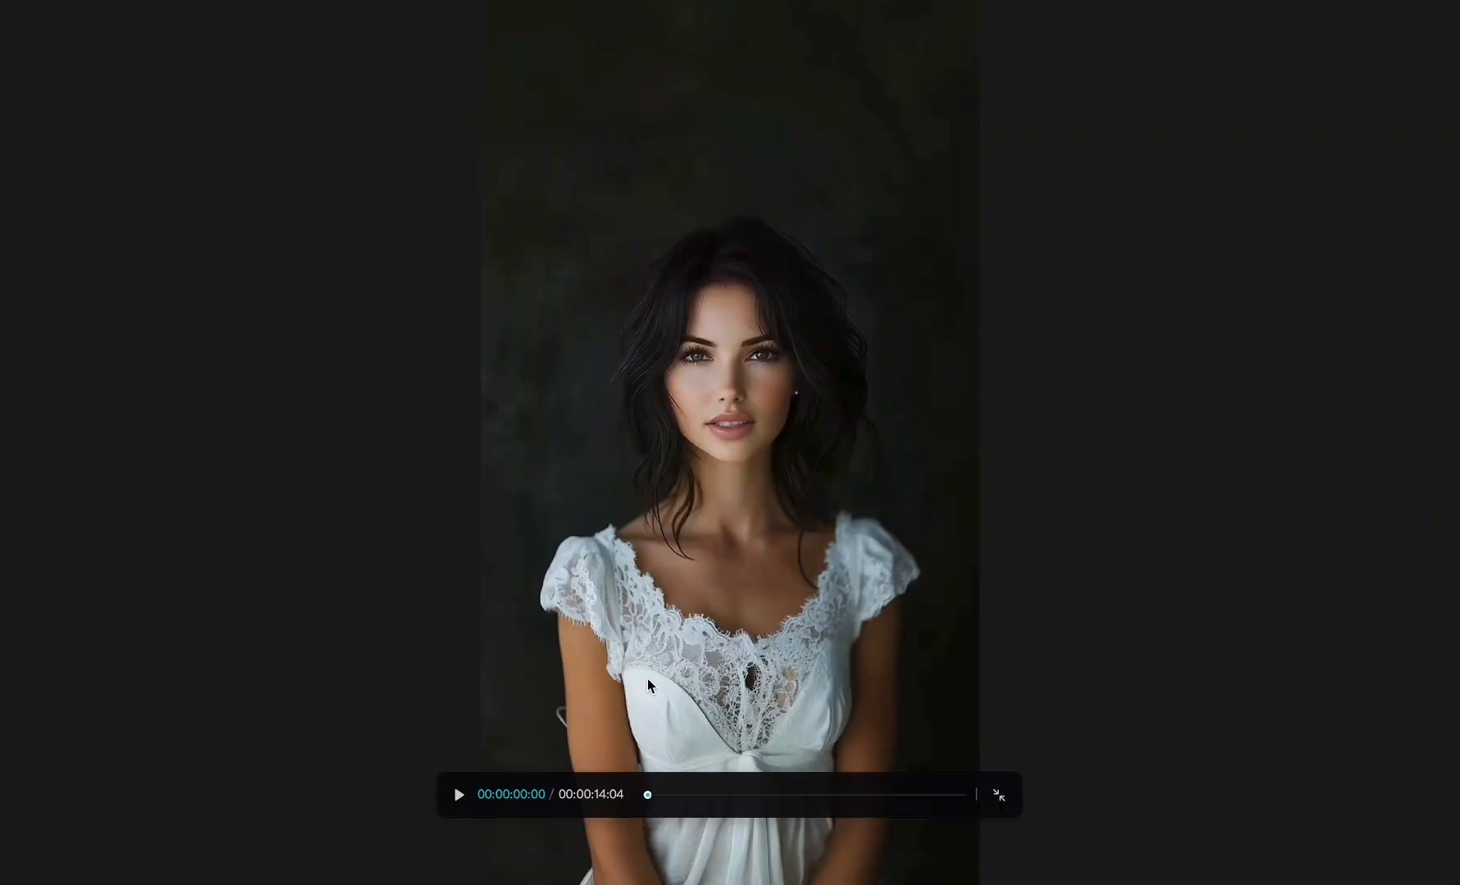
- Play back the captioned video and export it as a 1080P HEVC mp4 at 30fps
{"action": "key", "text": "space"}
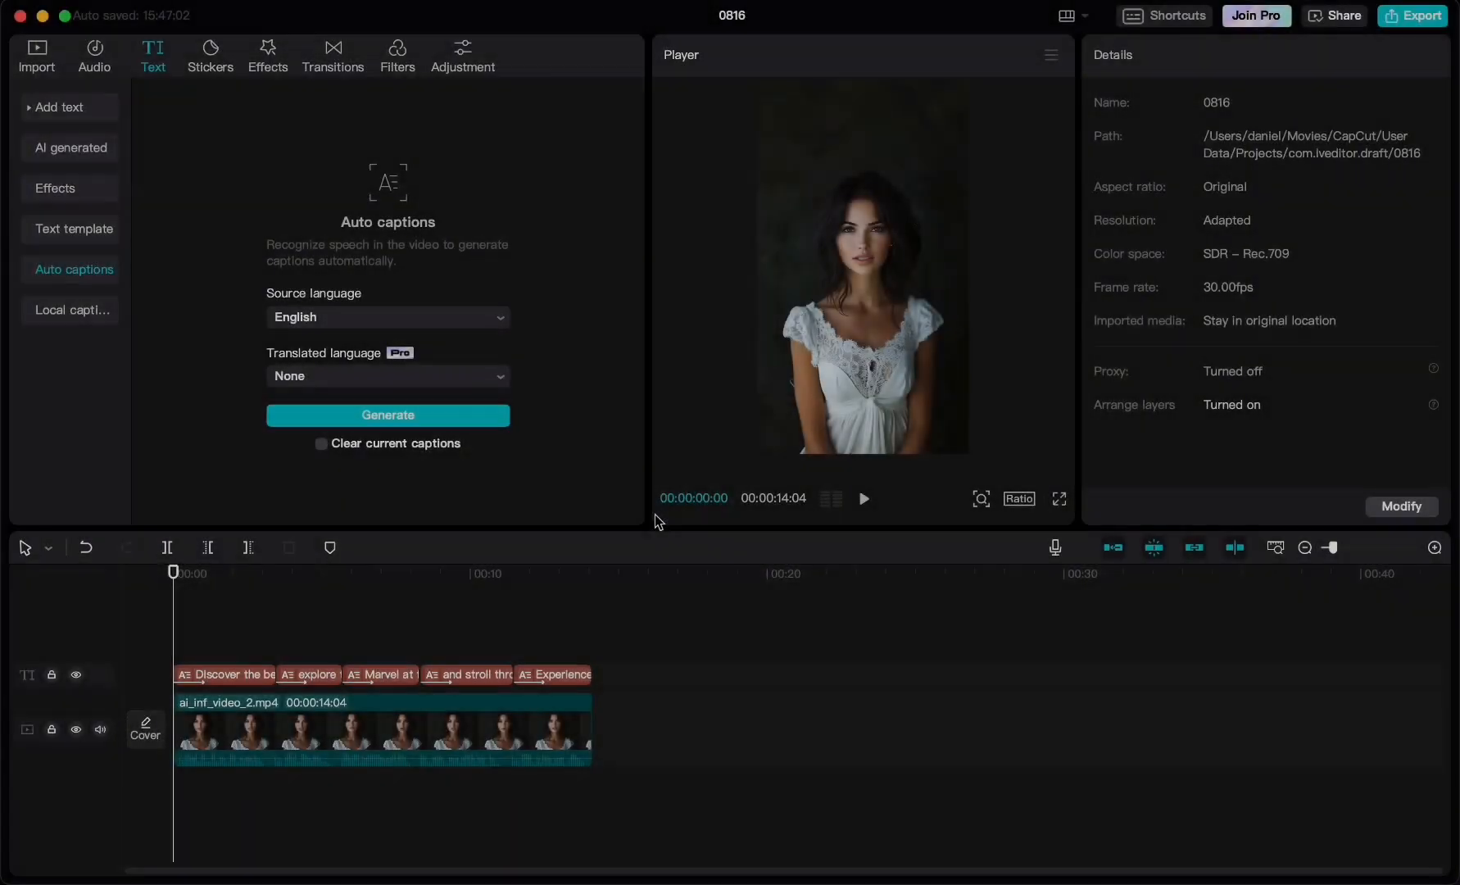
{"action": "left_click", "coordinate": [1406, 23]}
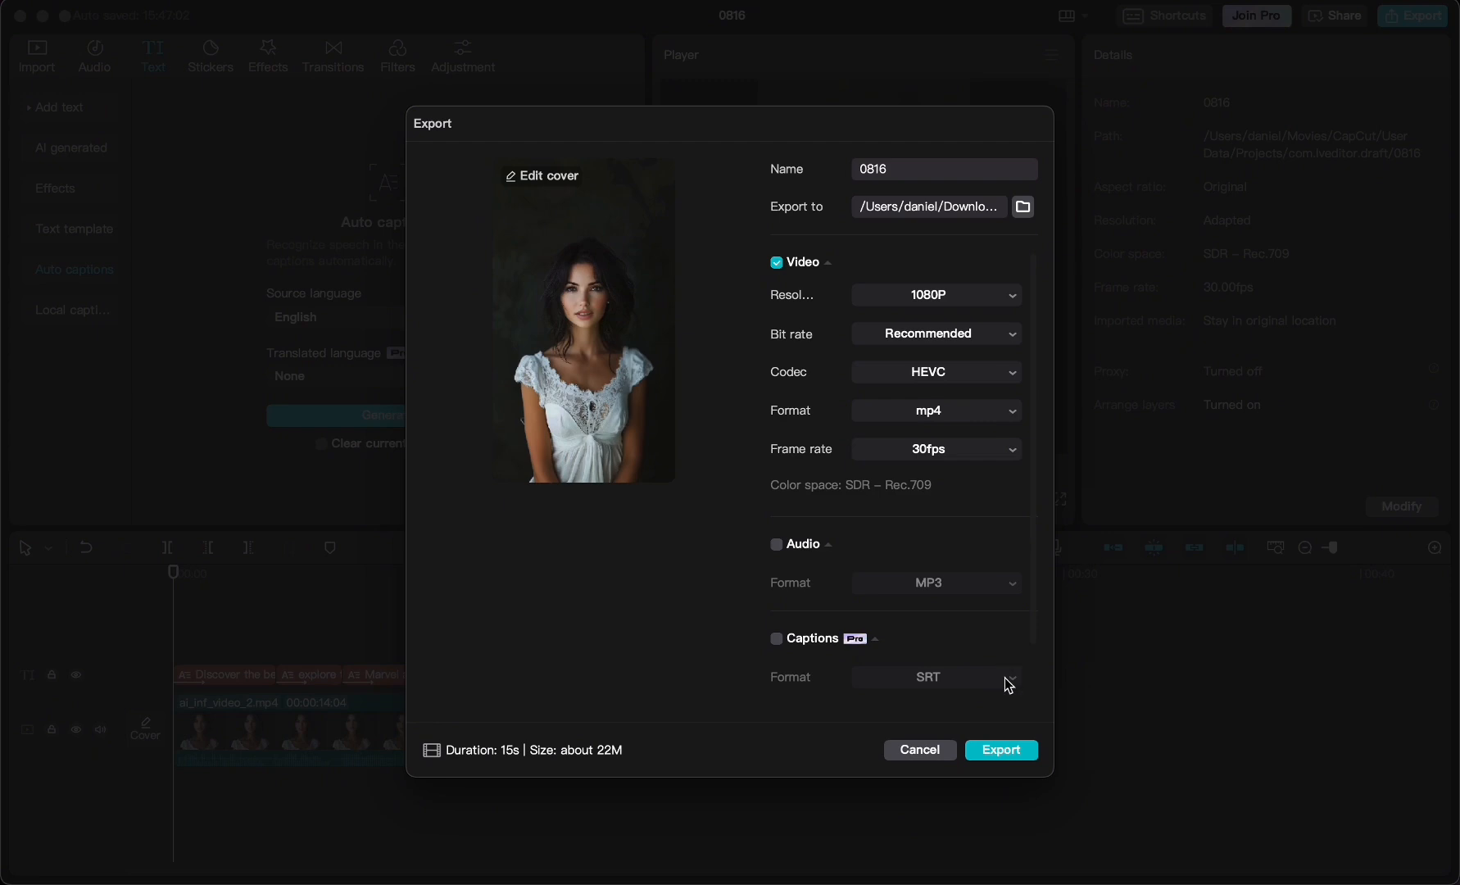
{"action": "left_click", "coordinate": [1001, 751]}
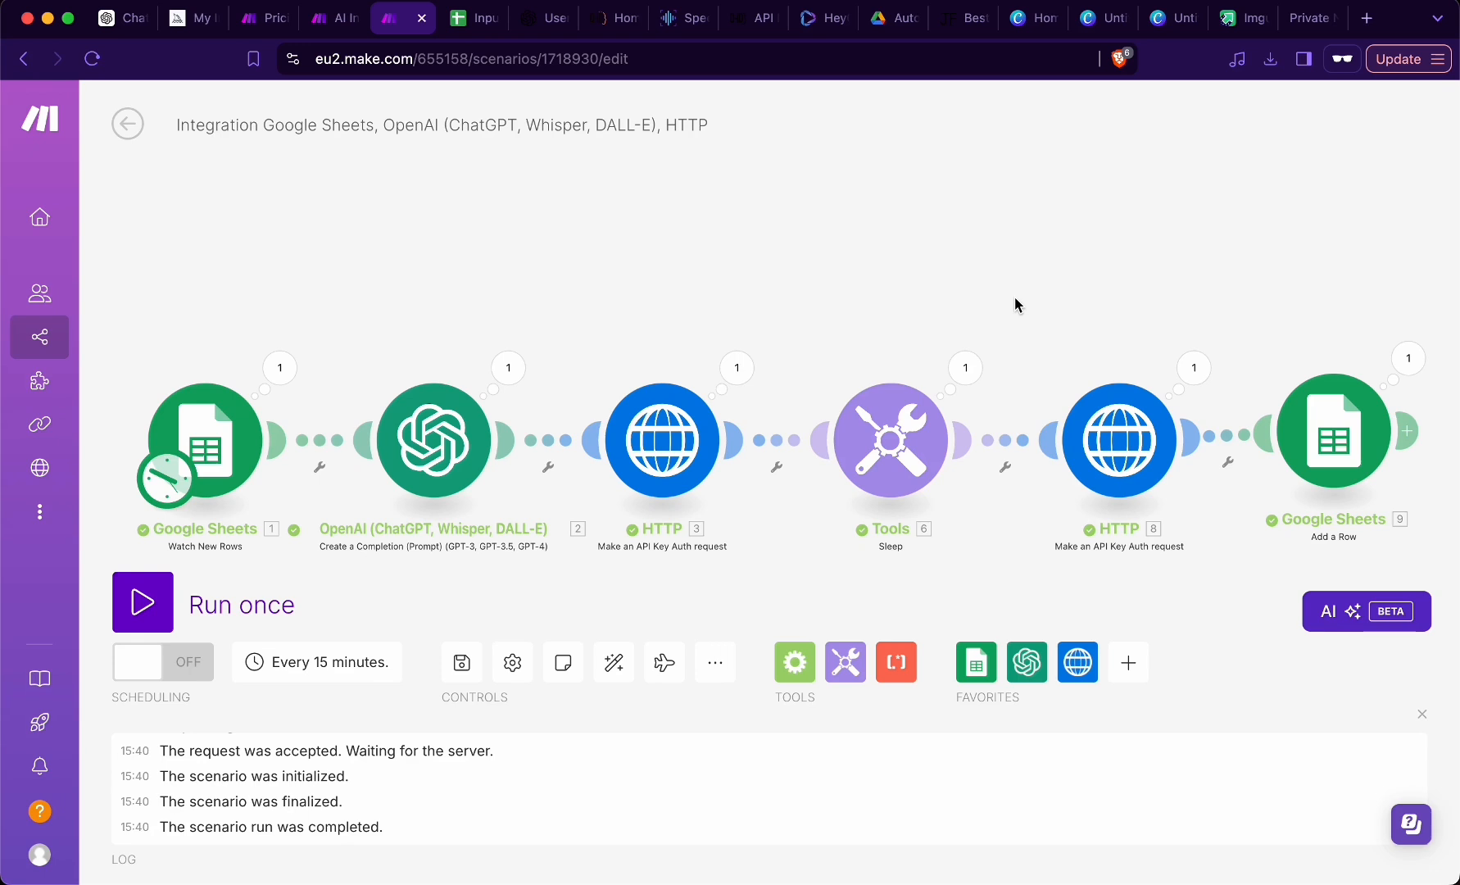
- Switch to the Make scenario and add a YouTube Upload a Video module after the Google Sheets Add a Row module
{"action": "scroll", "coordinate": [1015, 303], "scroll_direction": "right", "scroll_amount": 5}
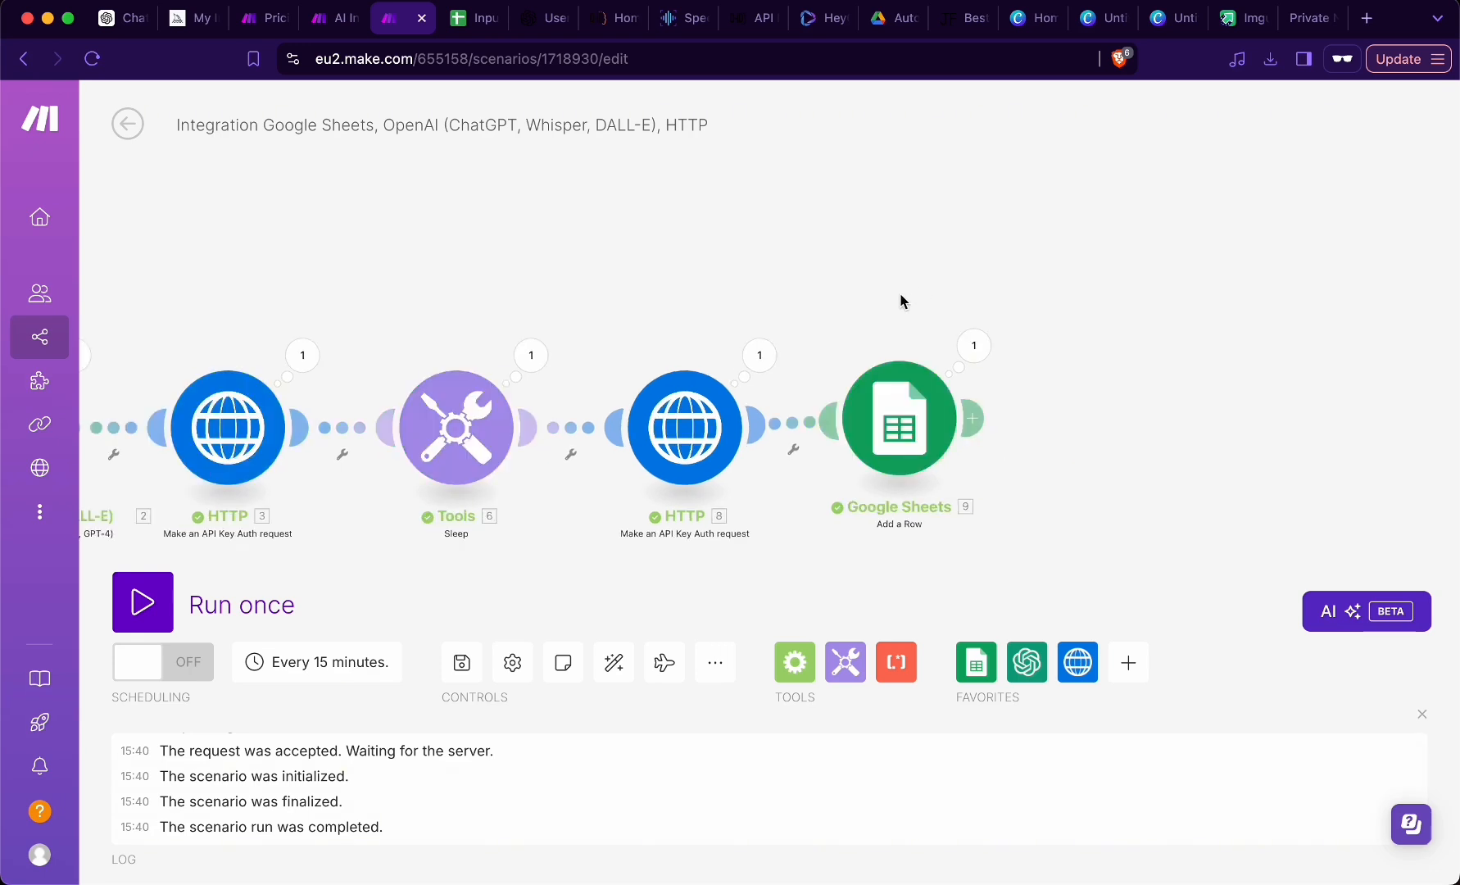
{"action": "left_click", "coordinate": [974, 419]}
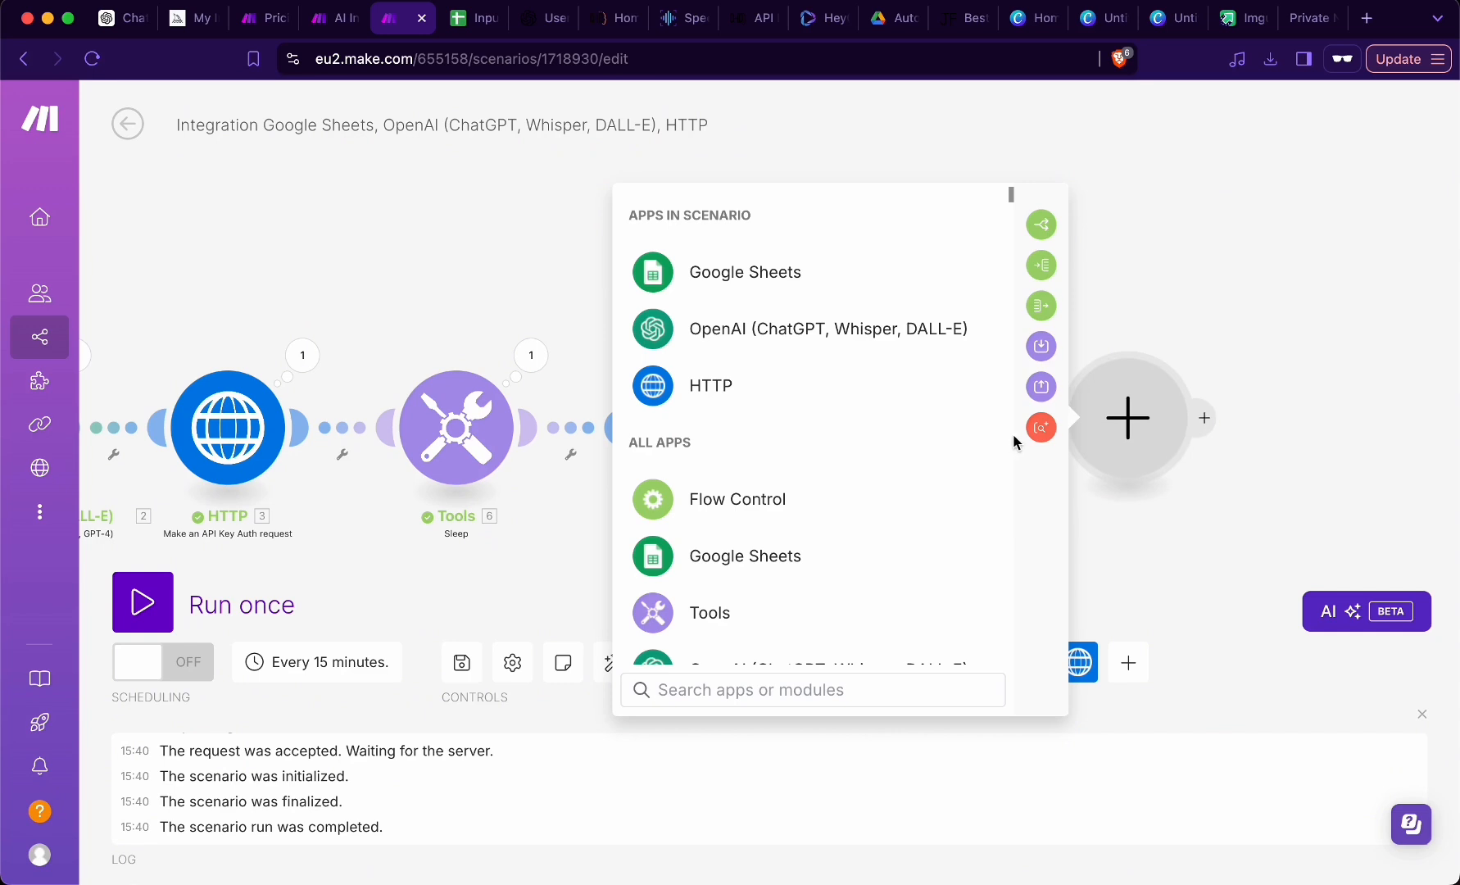
{"action": "left_click", "coordinate": [975, 513]}
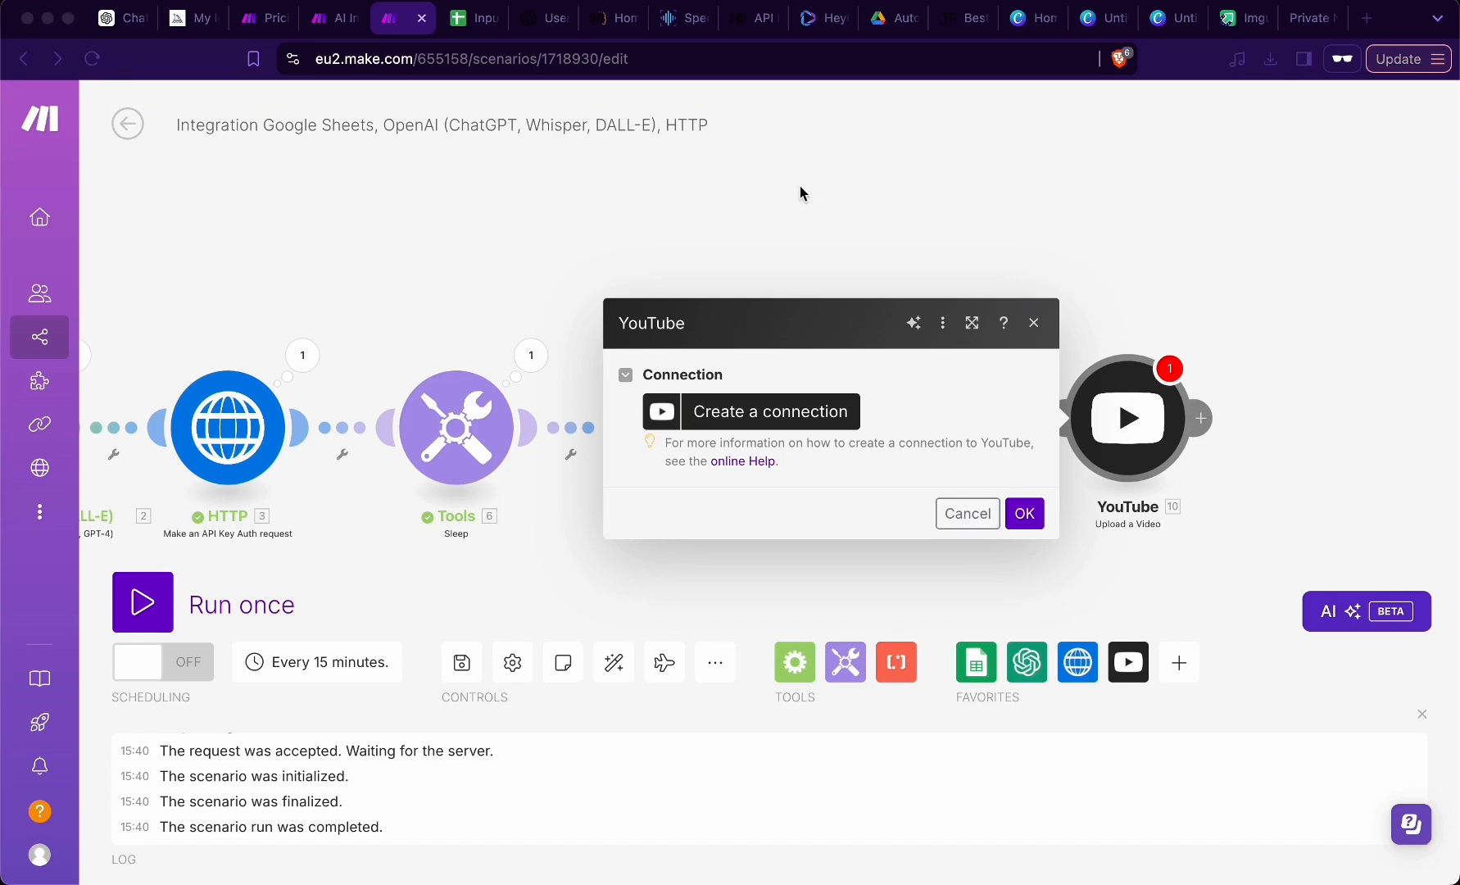
{"action": "left_click", "coordinate": [541, 264]}
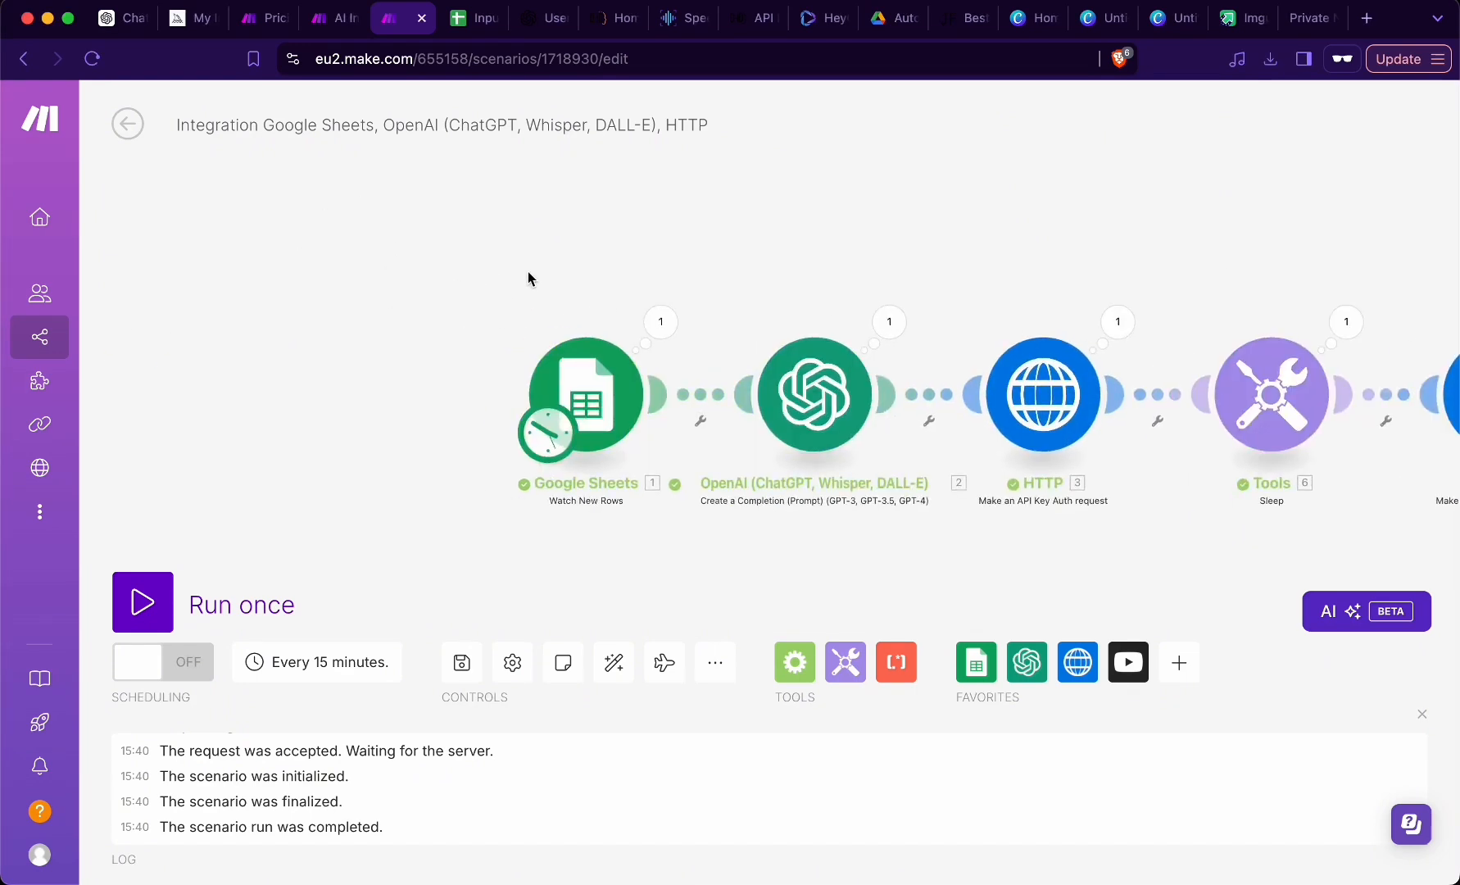
- Switch to the Input spreadsheet and view its Ideas sheet
{"action": "left_click", "coordinate": [471, 18]}
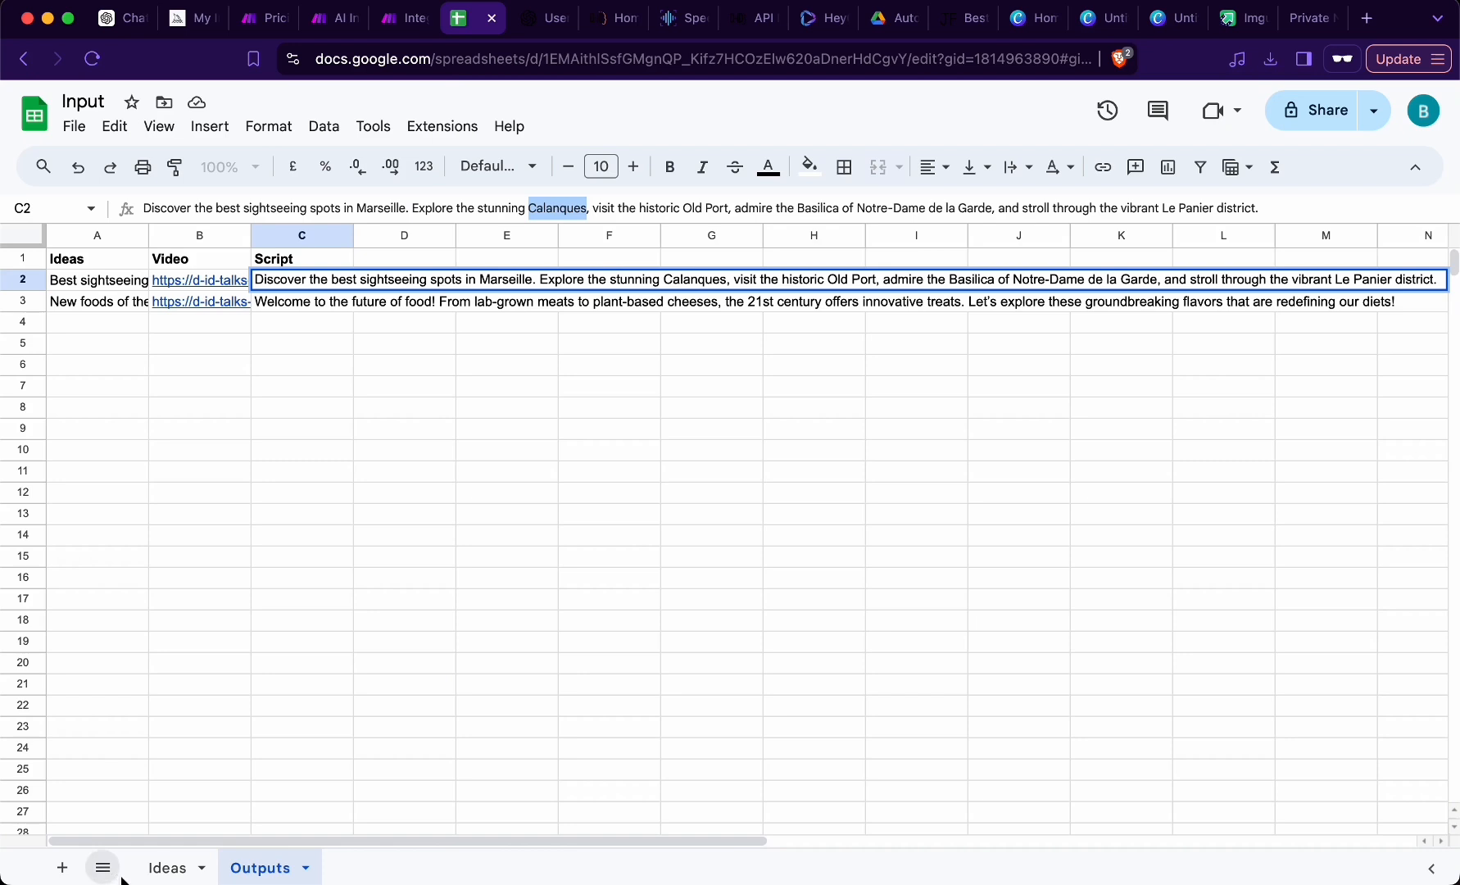
{"action": "left_click", "coordinate": [168, 868]}
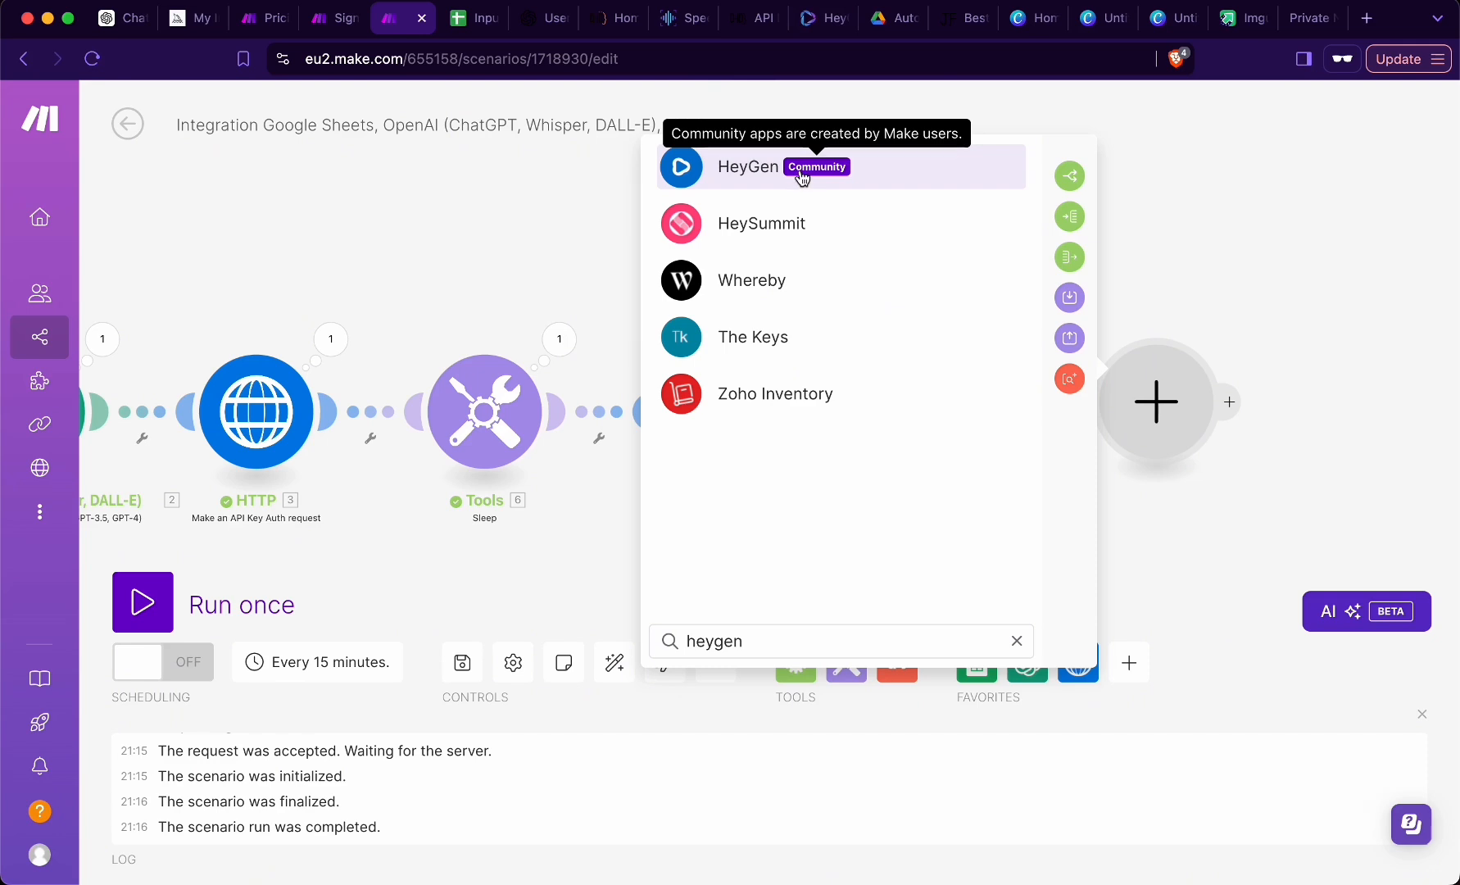
- Switch to HeyGen and examine the monthly pricing plans and their video generation features
{"action": "left_click", "coordinate": [815, 19]}
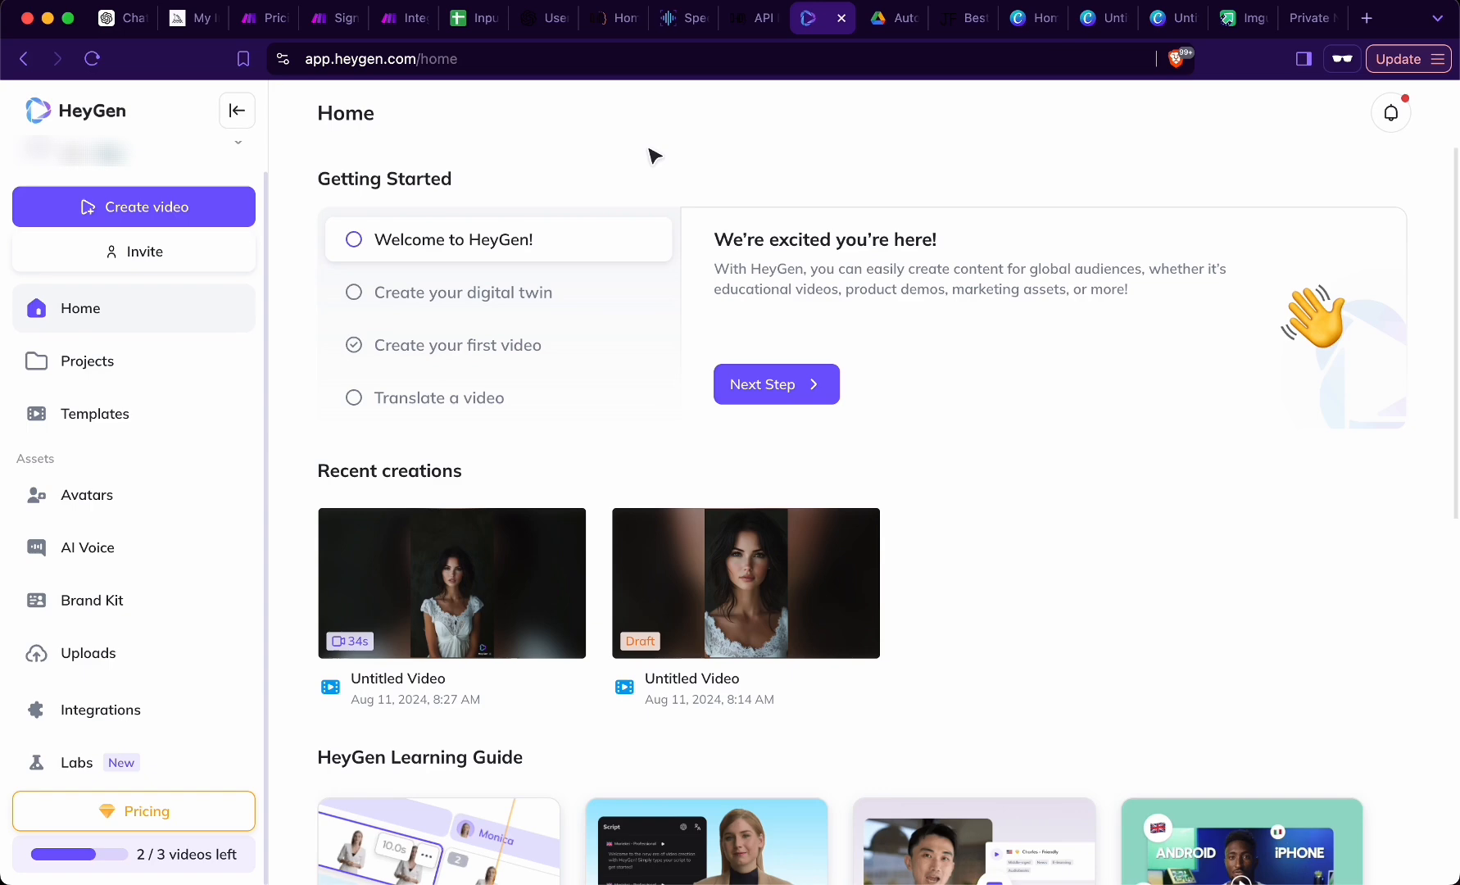
{"action": "left_click", "coordinate": [173, 816]}
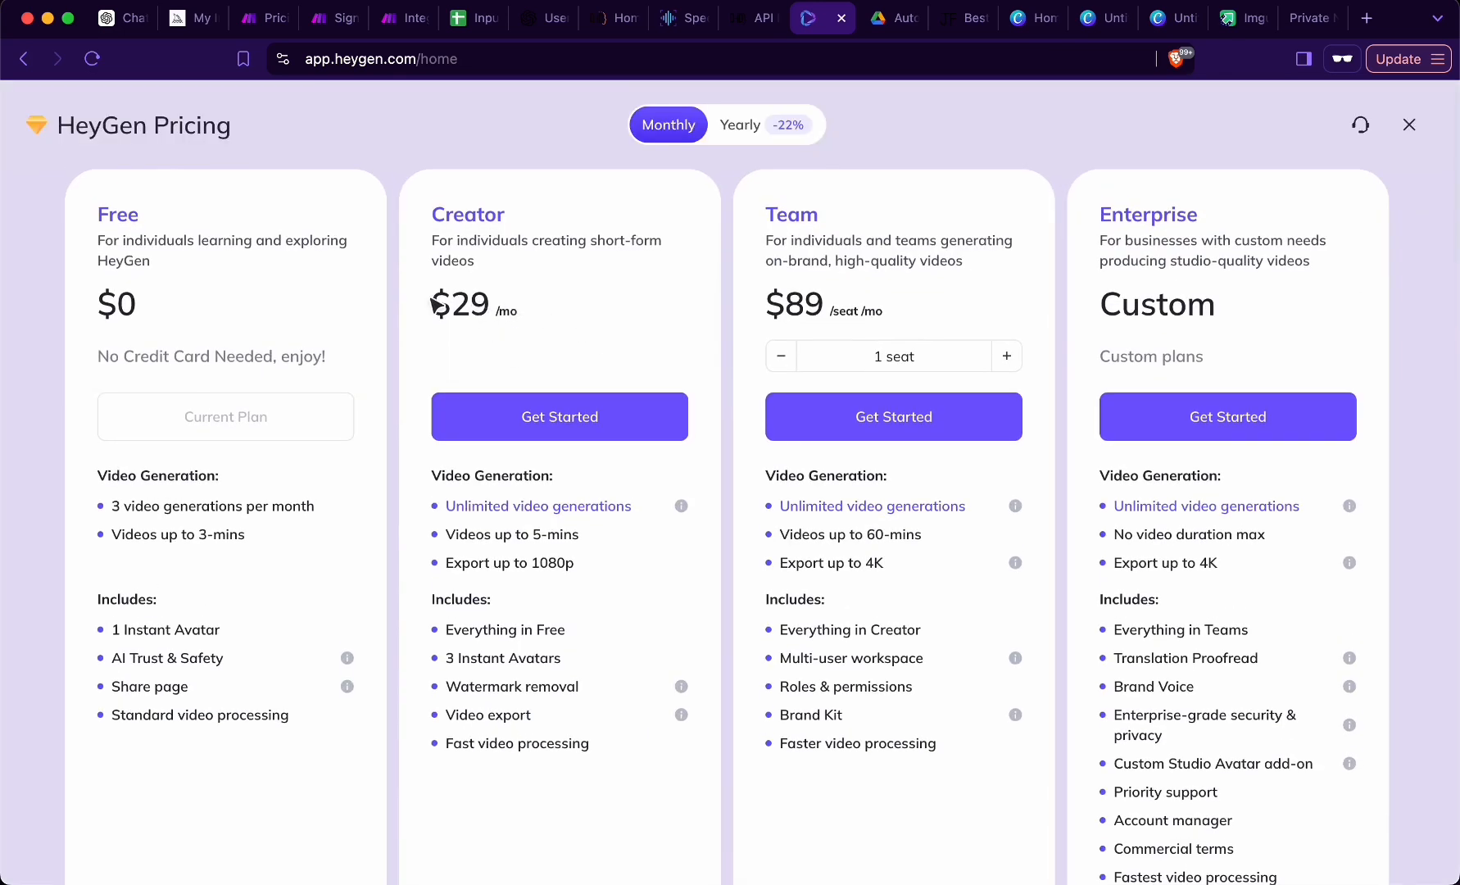
{"action": "scroll", "coordinate": [701, 424], "scroll_direction": "down", "scroll_amount": 1}
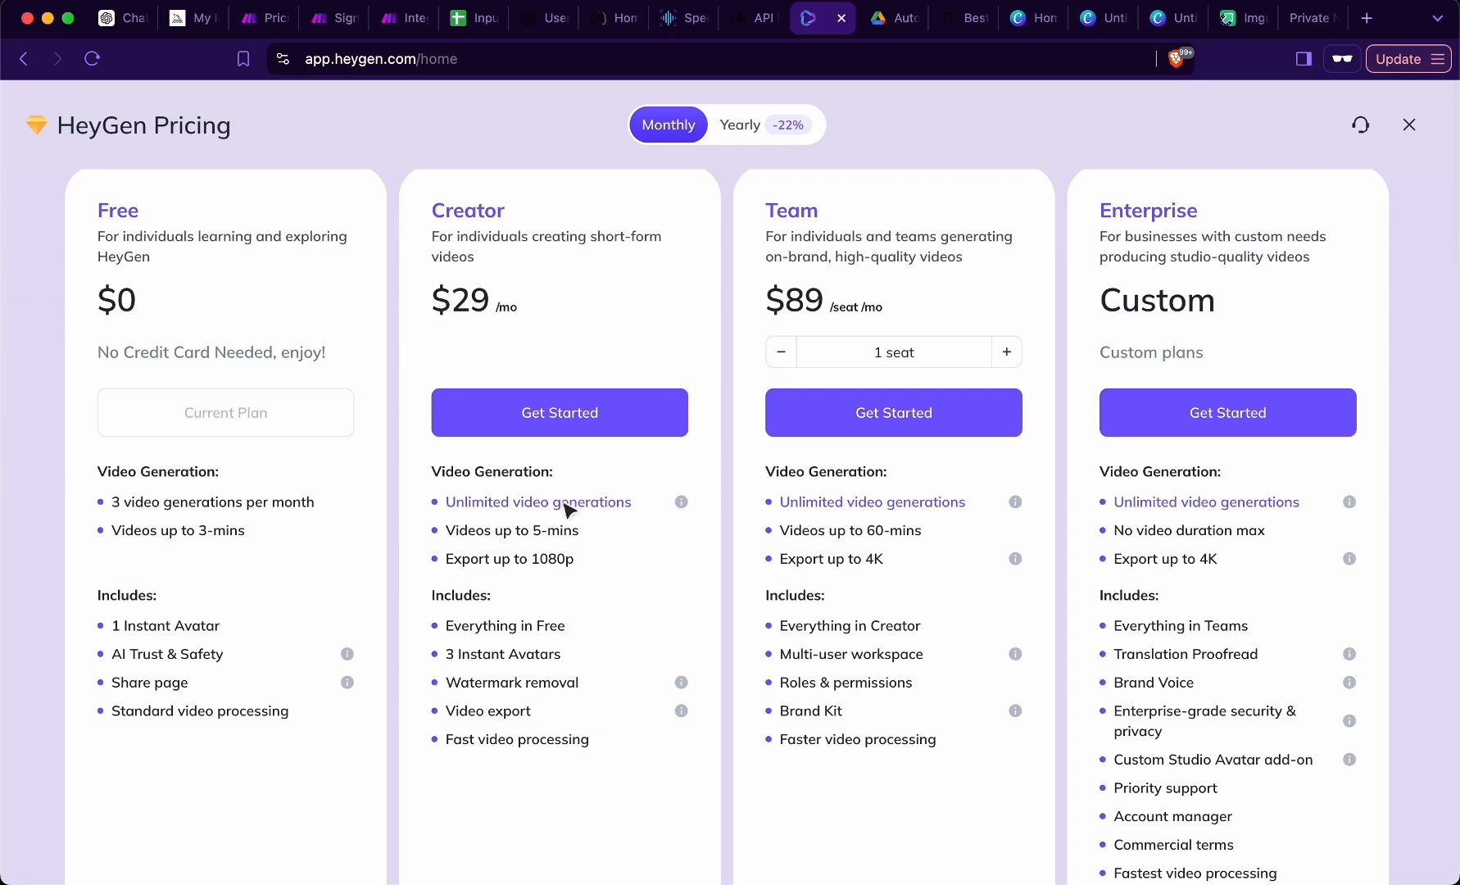